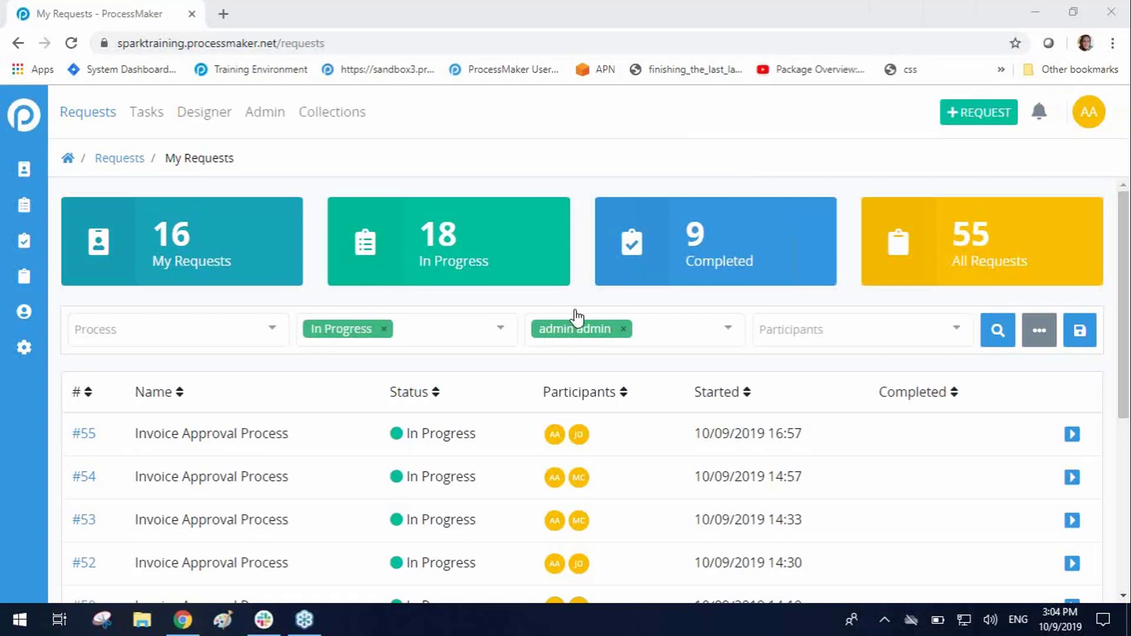
Step: Open the process categories list in the Designer with the browser in full-screen view
left_click(216, 120)
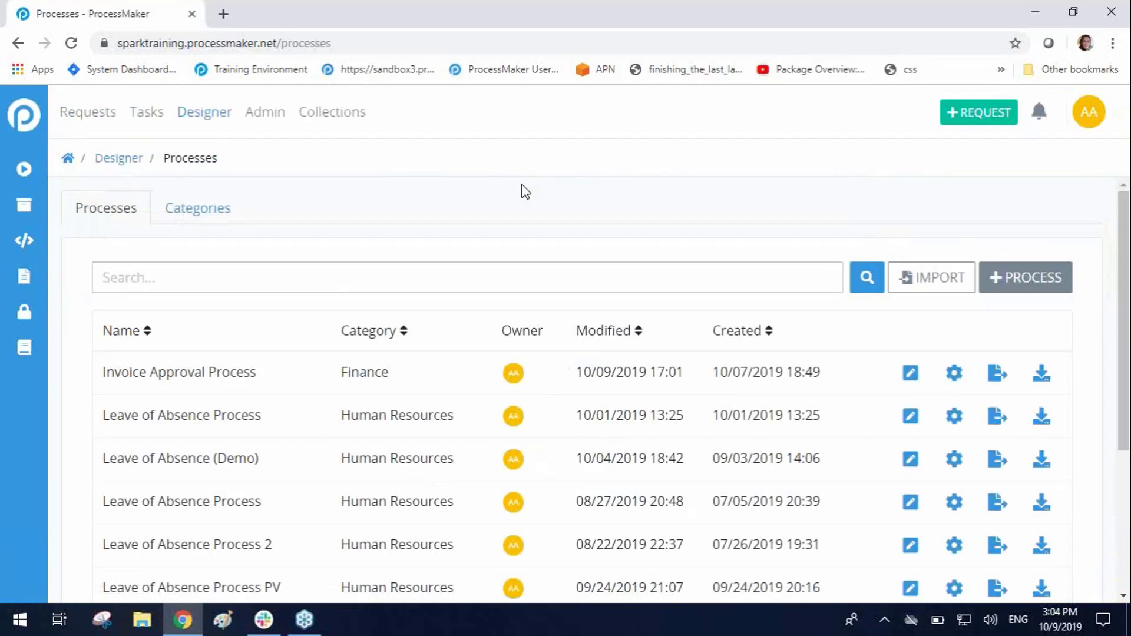
key("F11")
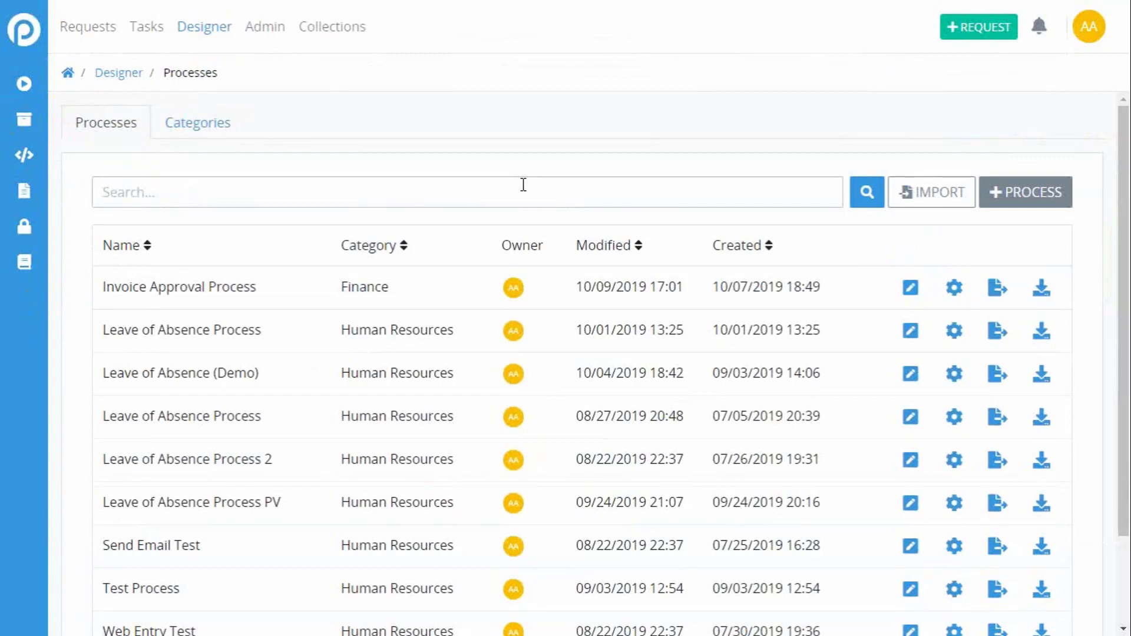
mouse_move(462, 5)
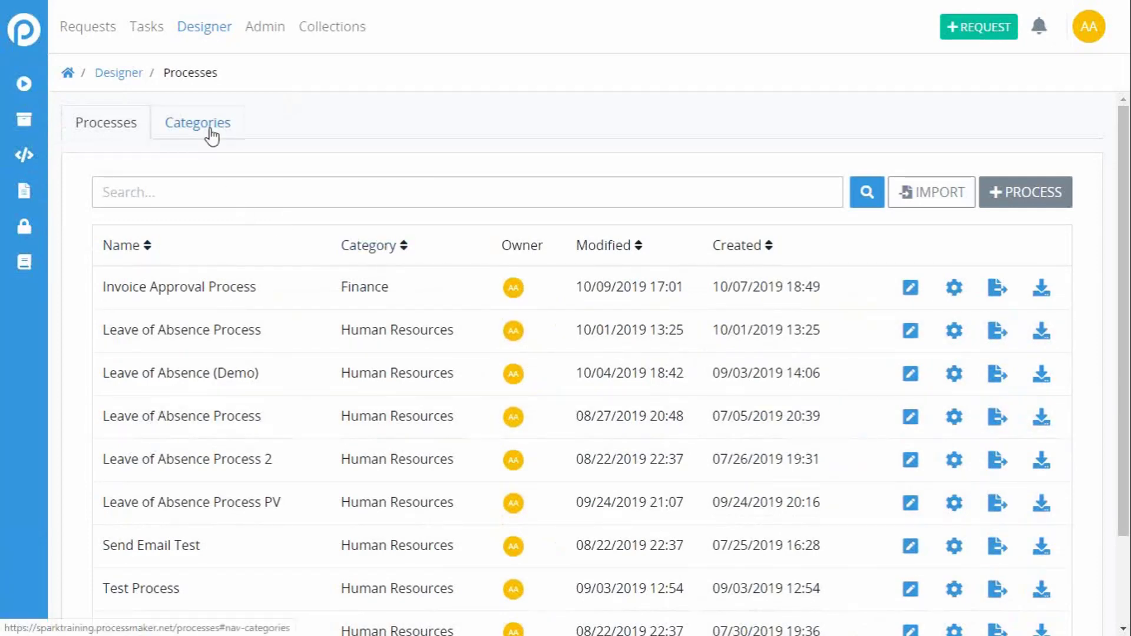
left_click(212, 136)
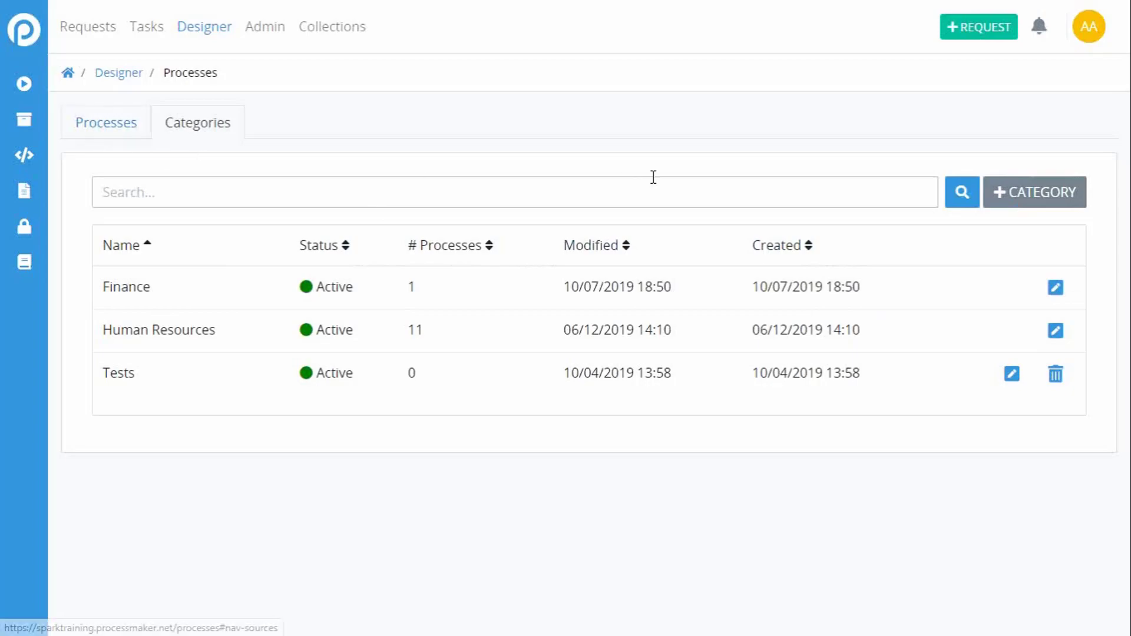
Step: Create and save a process category named Training with active status
left_click(1012, 200)
left_click(529, 272)
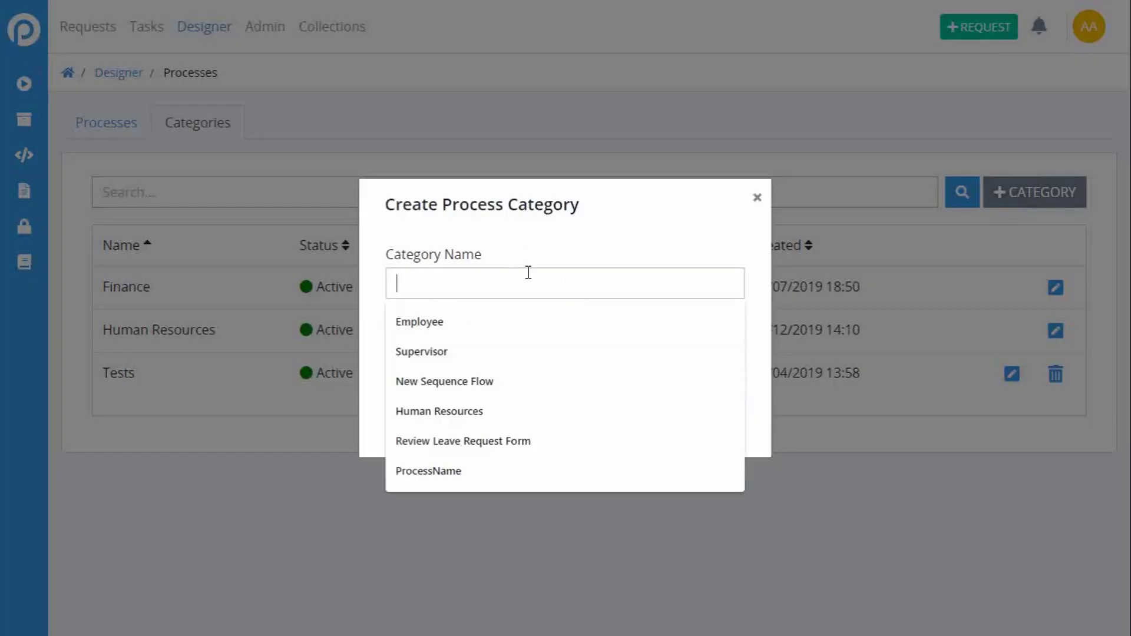
type("Training")
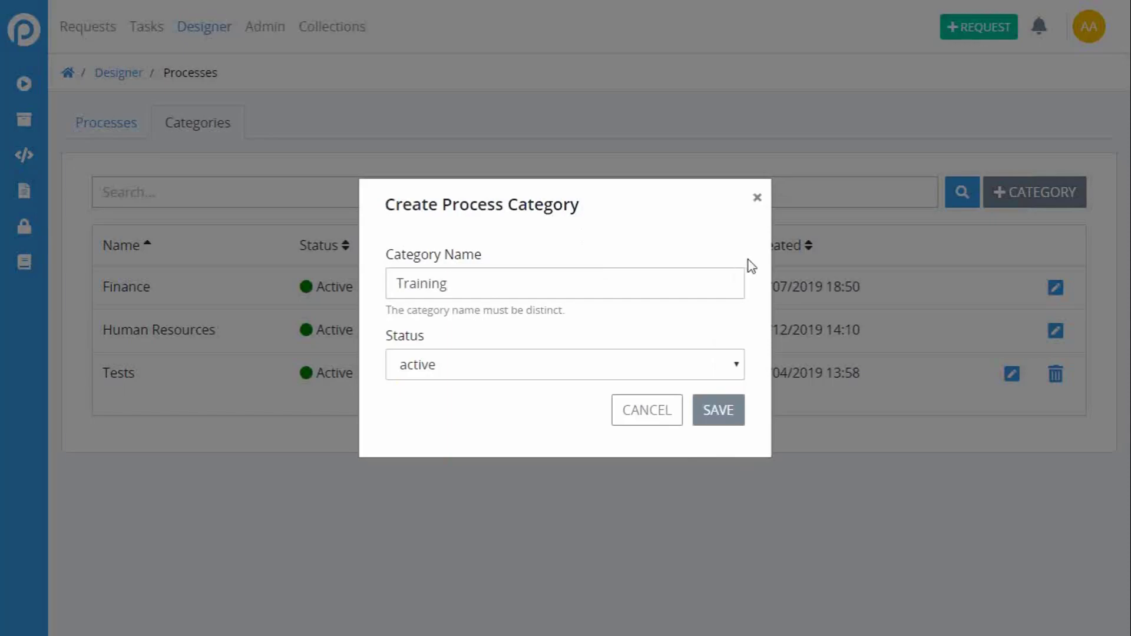
left_click(736, 415)
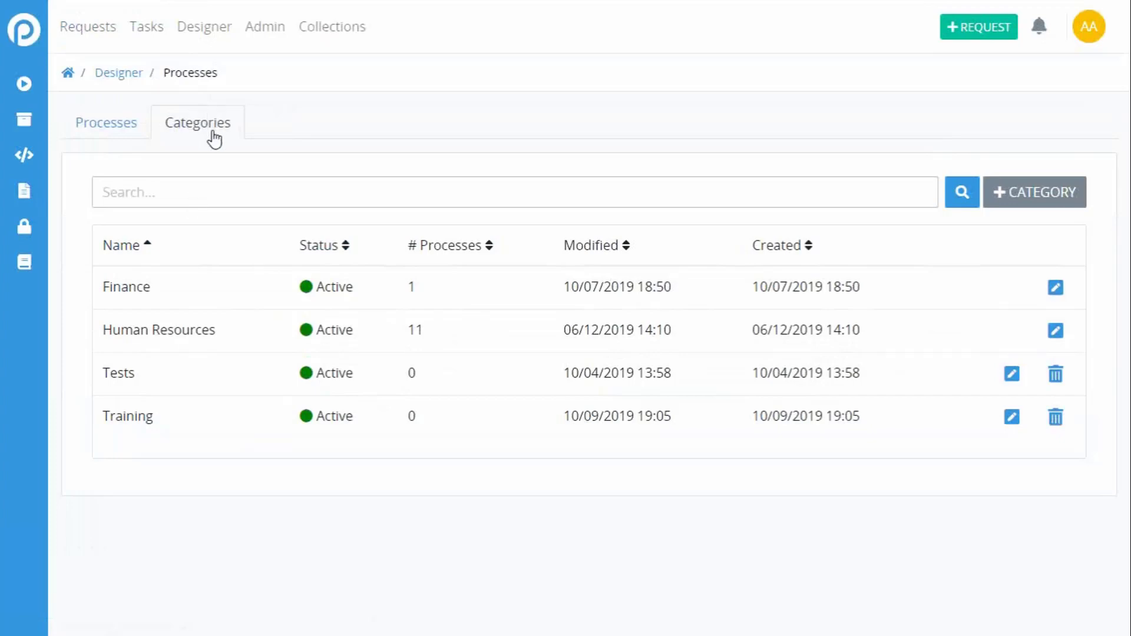
Step: Search the process list by name for "Leave of Ab", and clear the search
left_click(107, 135)
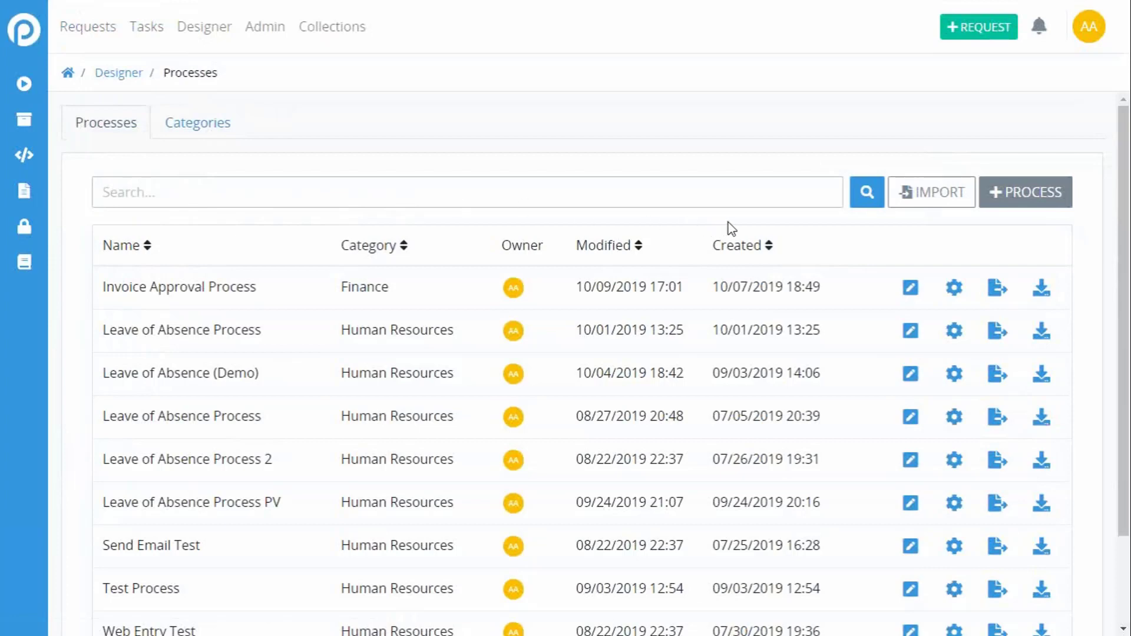
left_click(372, 194)
type("Leave of Ab")
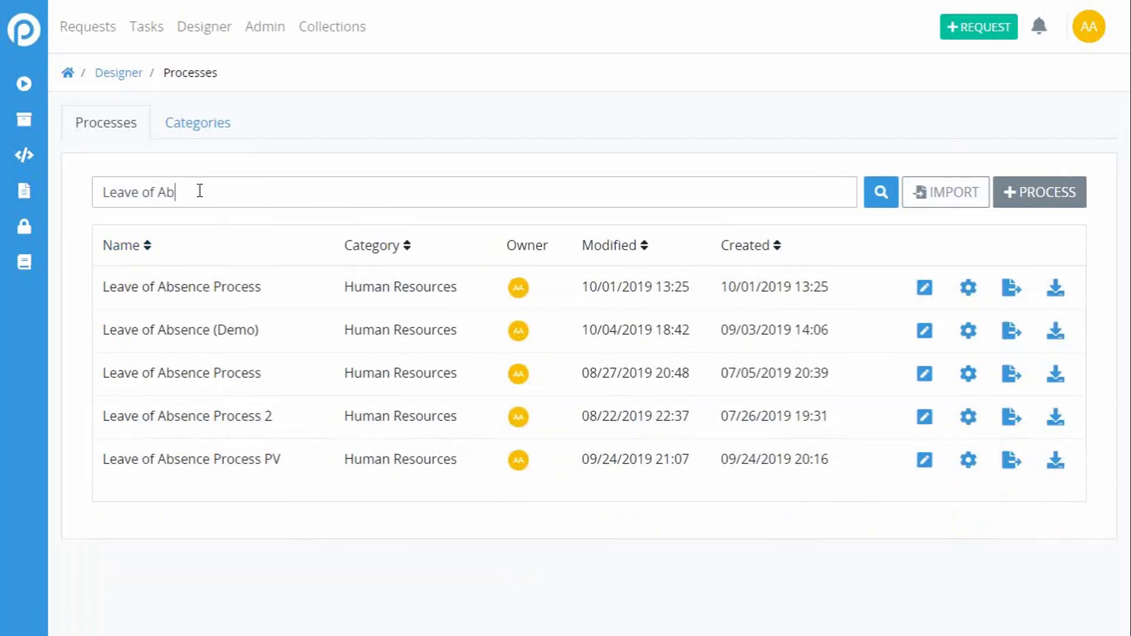
left_click_drag(200, 190, 75, 189)
key("BackSpace")
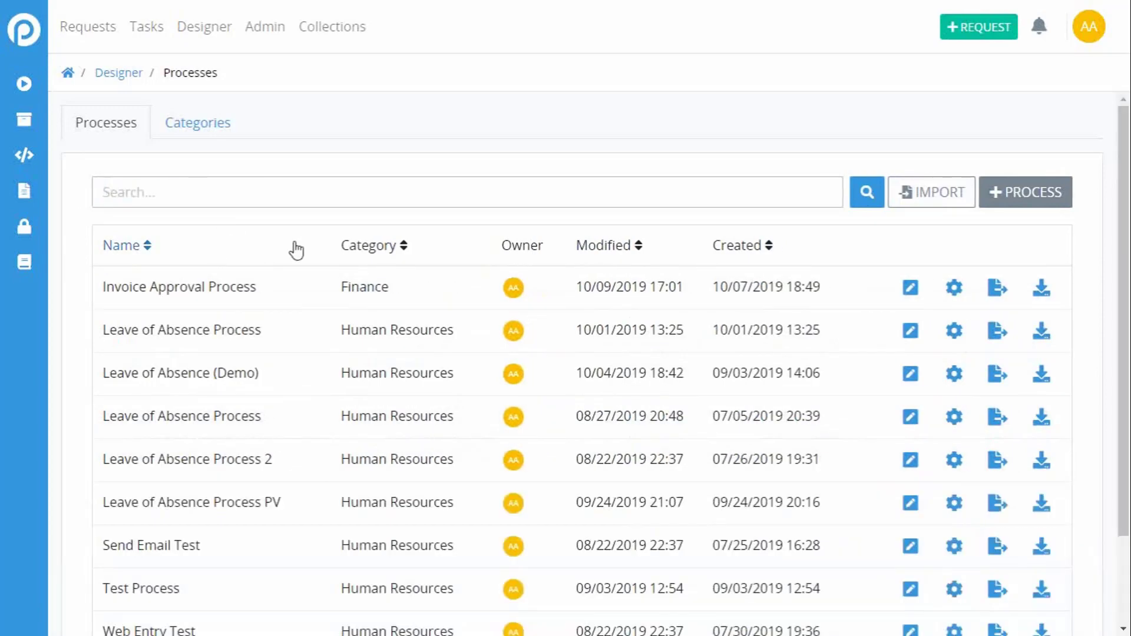
Step: Search the processes by category for "Finan", and clear the search to restore the full list
type("Finan")
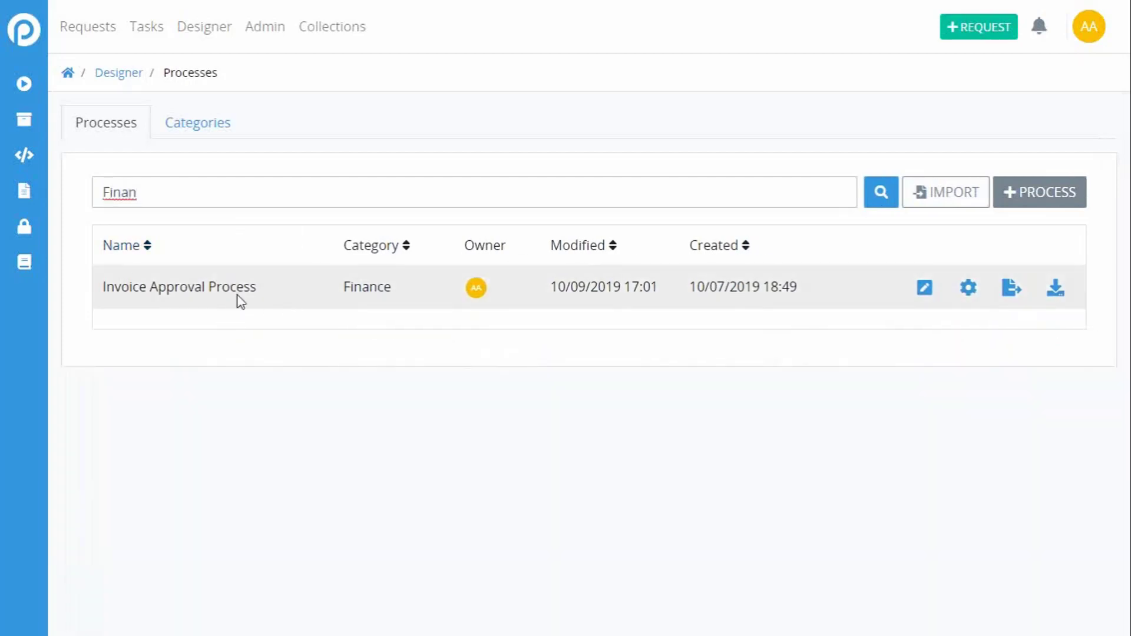
left_click_drag(217, 202, 45, 215)
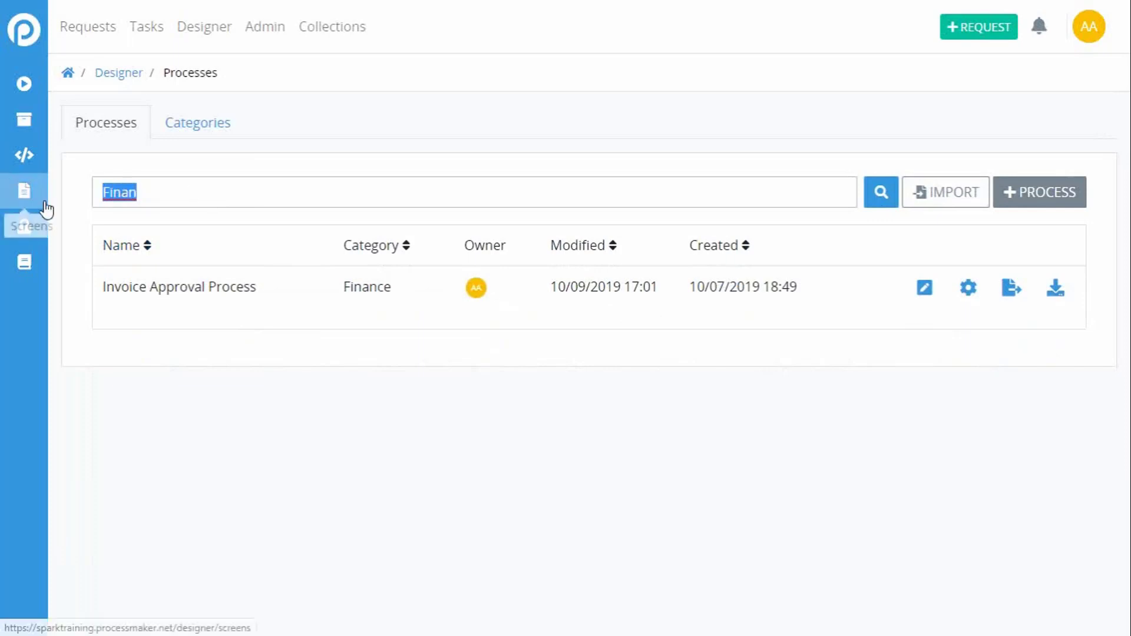
key("BackSpace")
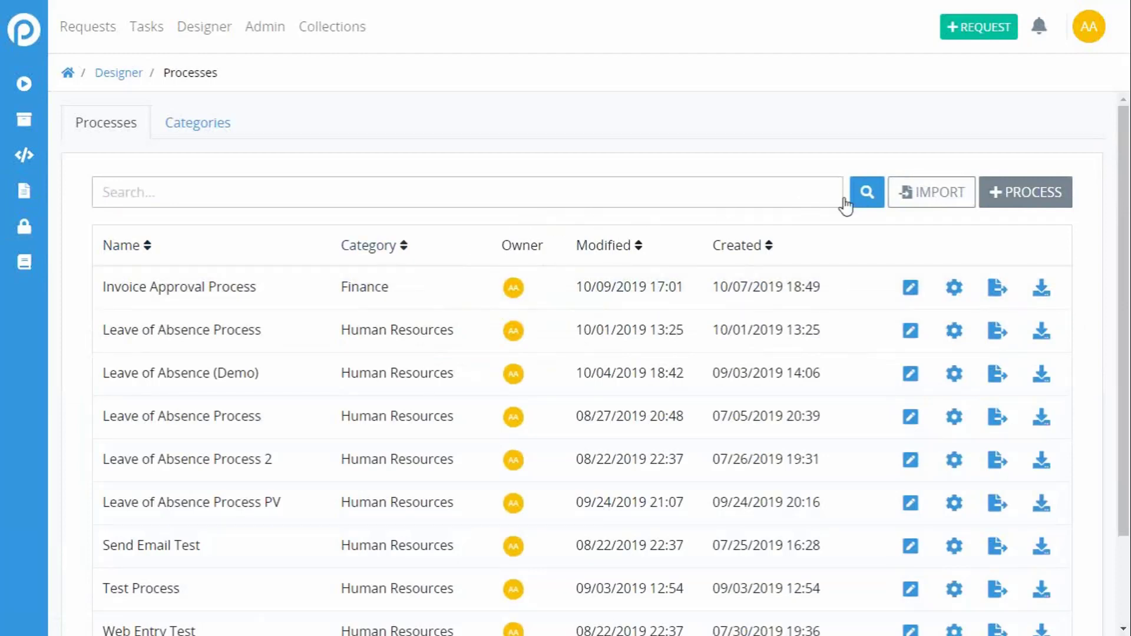
left_click(869, 196)
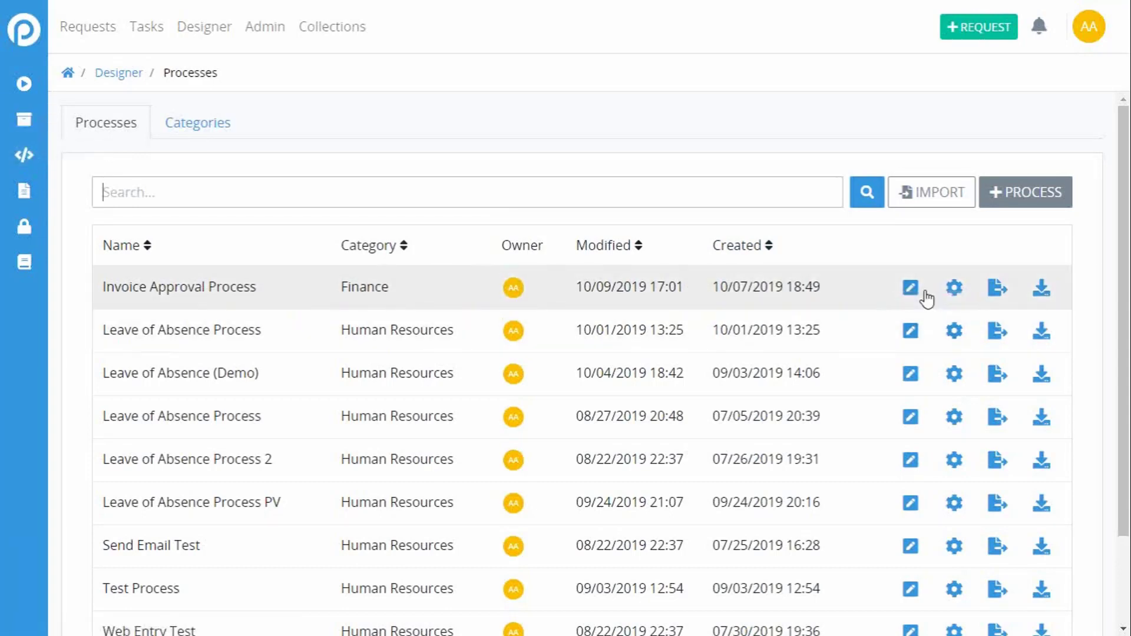
Step: Export the Invoice Approval Process as a JSON file and return to the process list
left_click(998, 289)
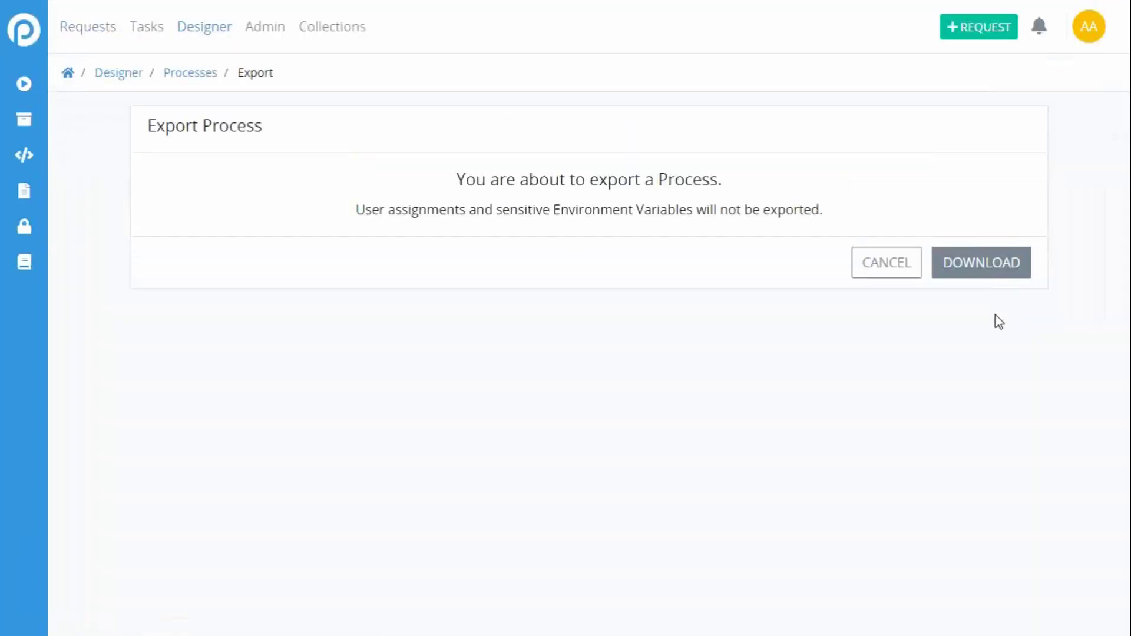
left_click(983, 272)
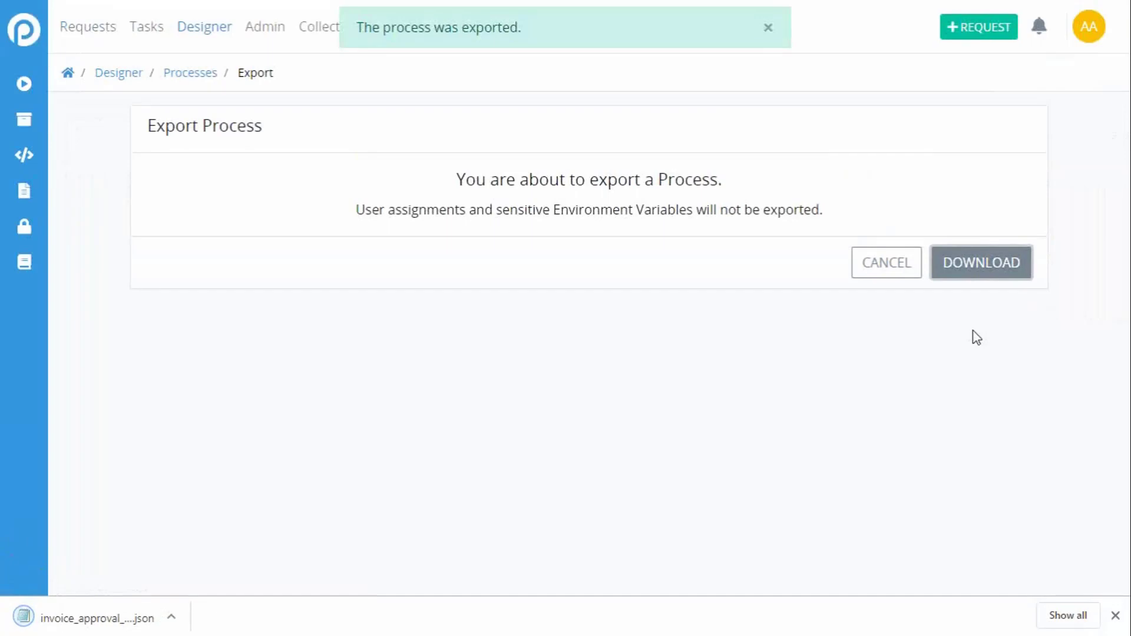
left_click(894, 276)
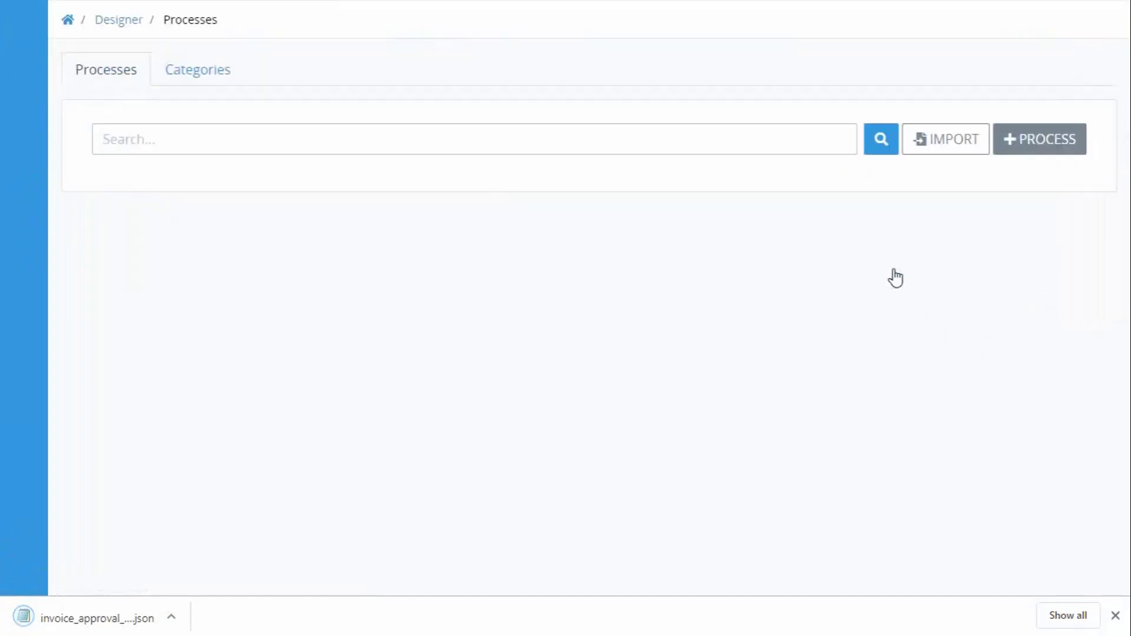
Step: Import a process from the file invoice_approval_process (1).json in the Downloads folder
left_click(929, 202)
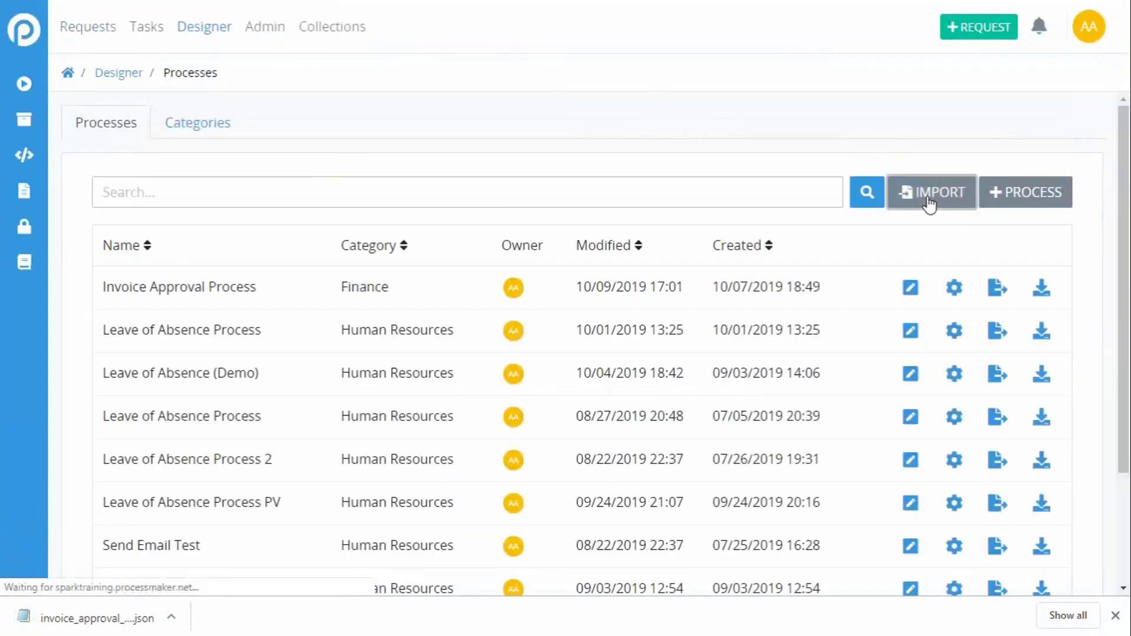
left_click(608, 317)
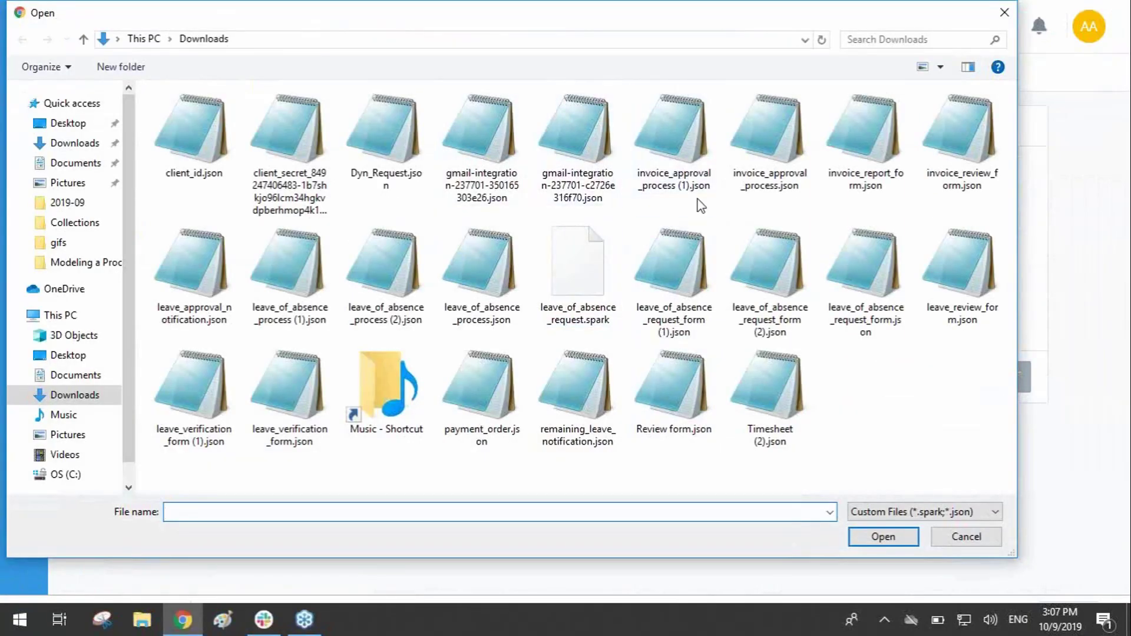
left_click(768, 144)
left_click(690, 172)
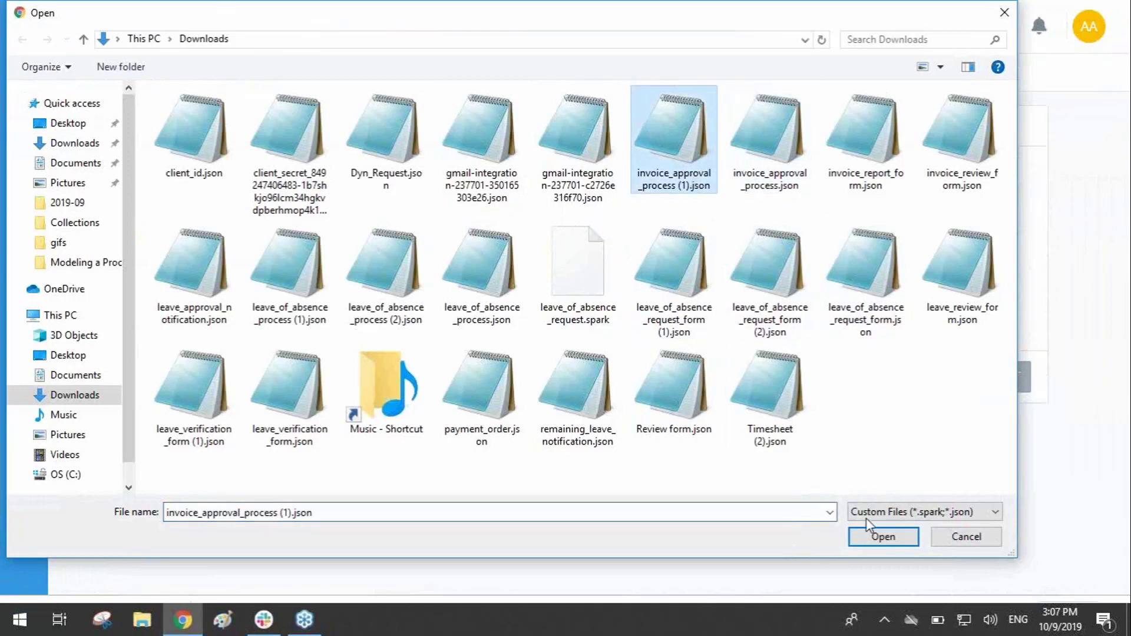
left_click(882, 536)
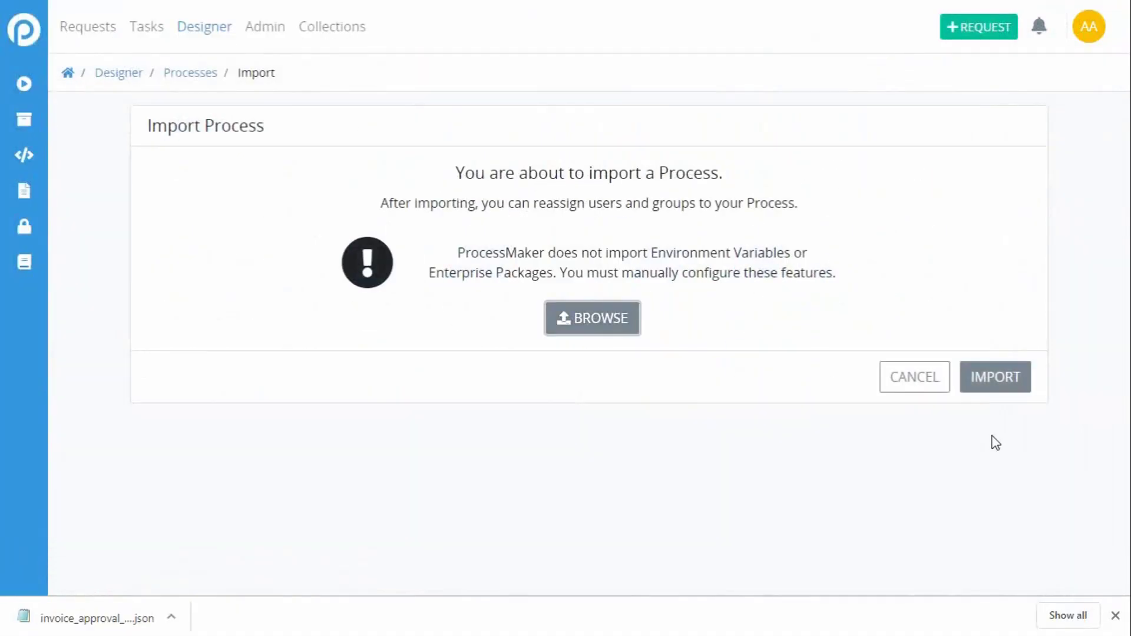
left_click(985, 386)
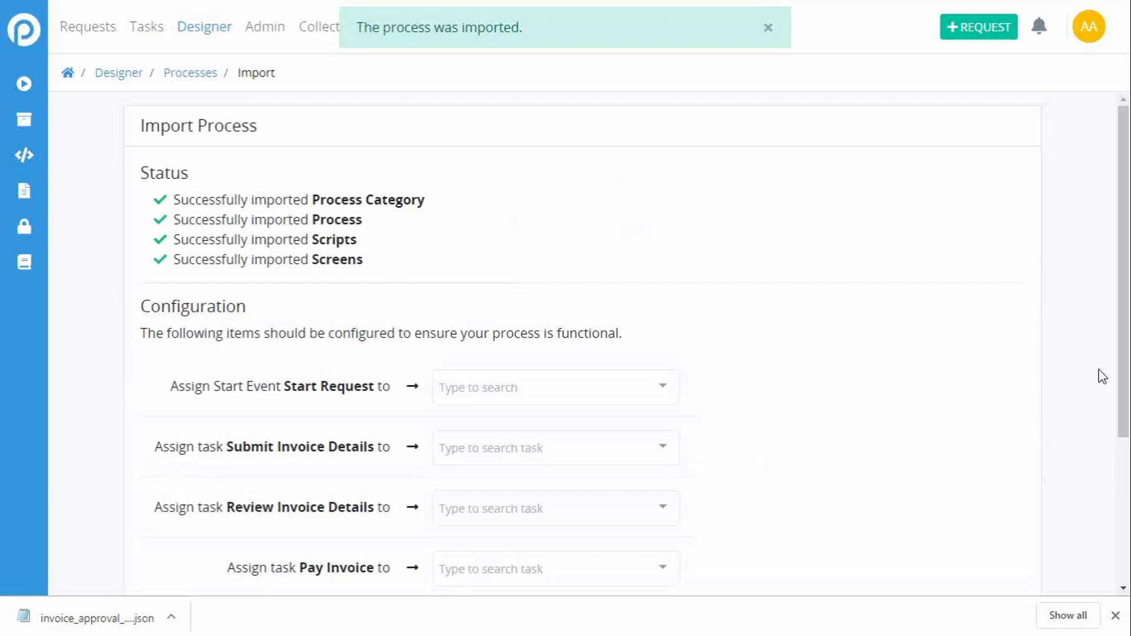
Step: Assign the imported process's Start Request event to the Employees group
mouse_move(1122, 299)
left_mouse_down()
mouse_move(1123, 308)
mouse_move(1119, 285)
left_mouse_up()
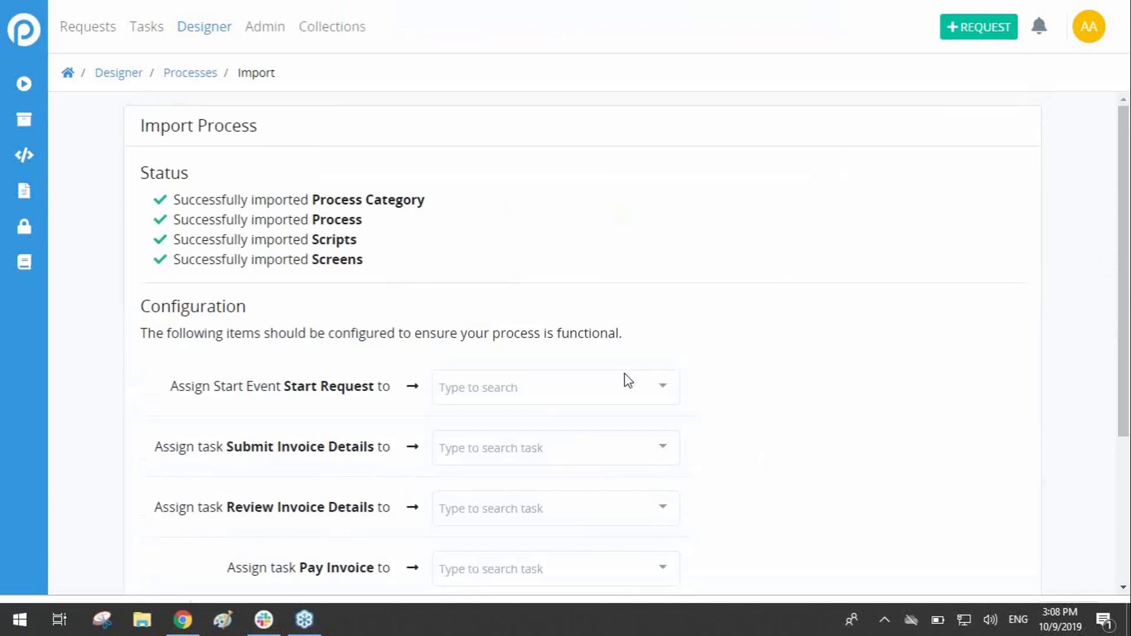
left_click_drag(1127, 325, 1128, 460)
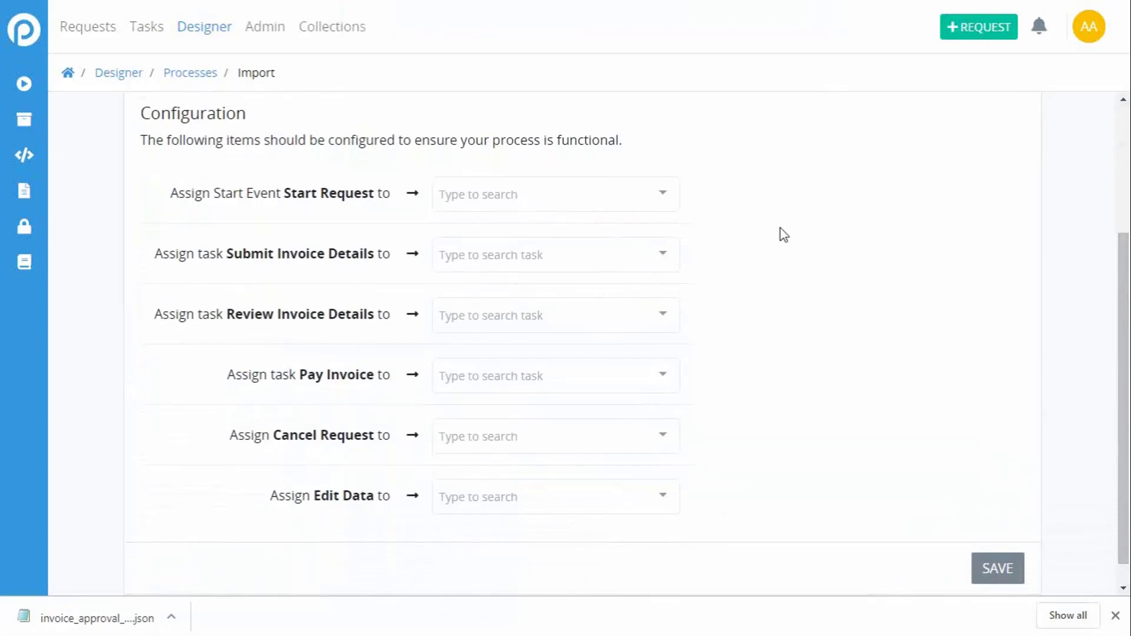
left_click(533, 192)
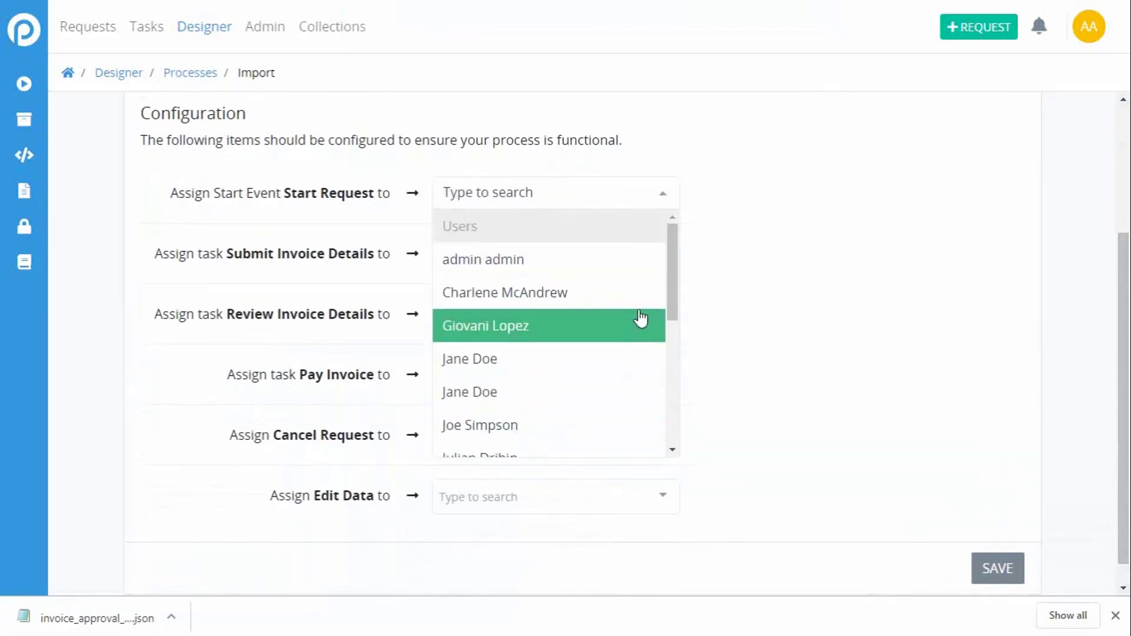
left_click_drag(671, 274, 684, 409)
left_click(565, 317)
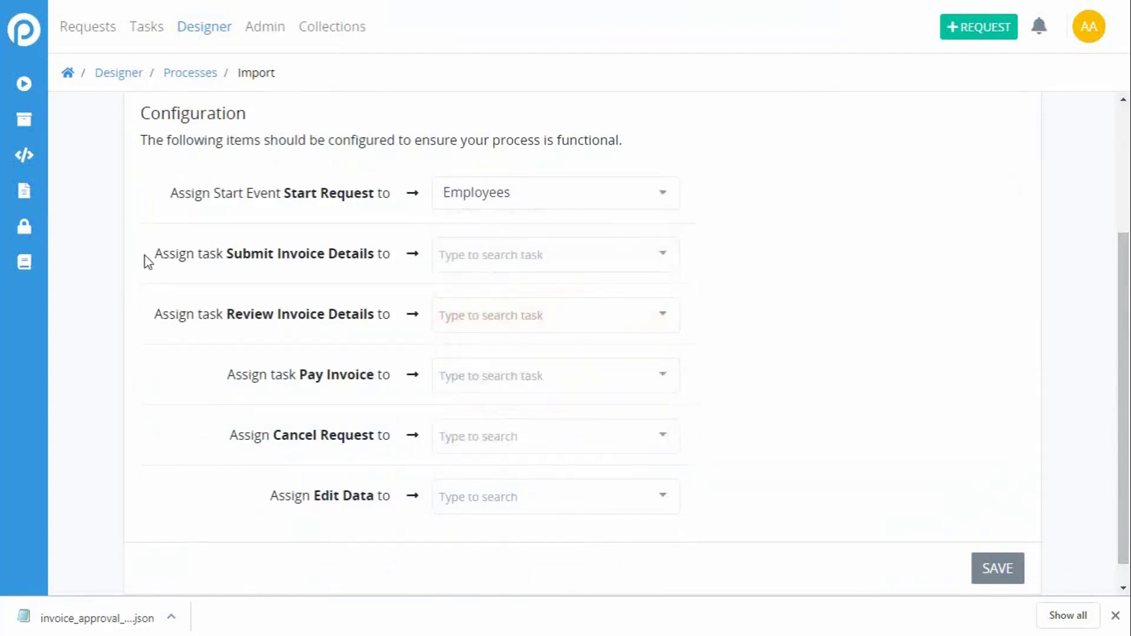
Step: Assign the Submit Invoice Details, Review Invoice Details and Pay Invoice tasks to the admin user
left_click(577, 255)
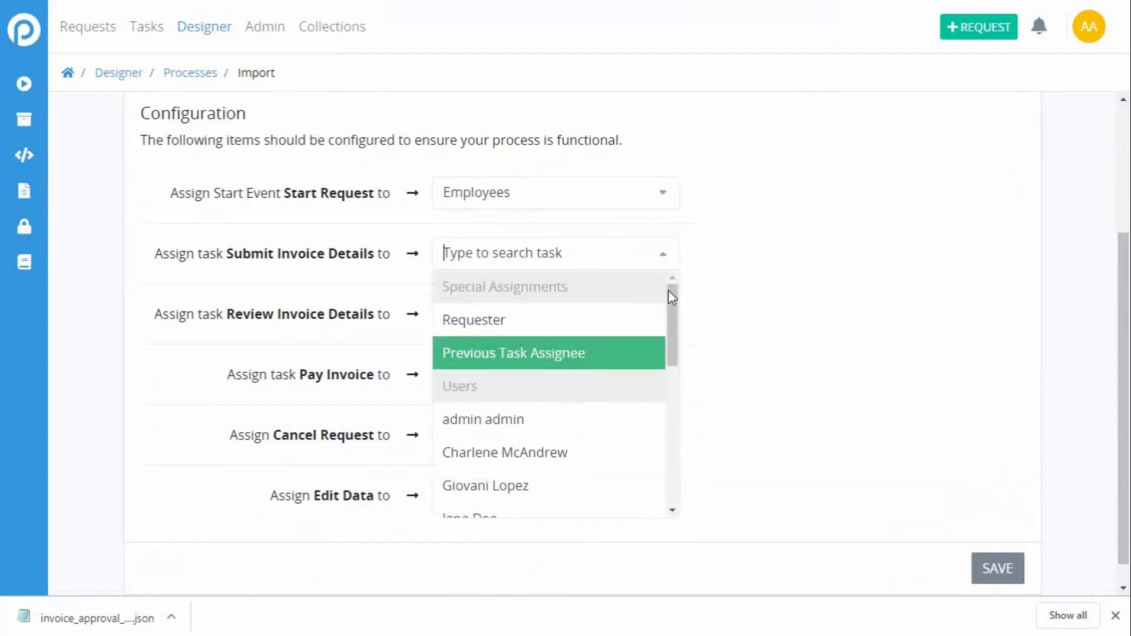
left_click(764, 266)
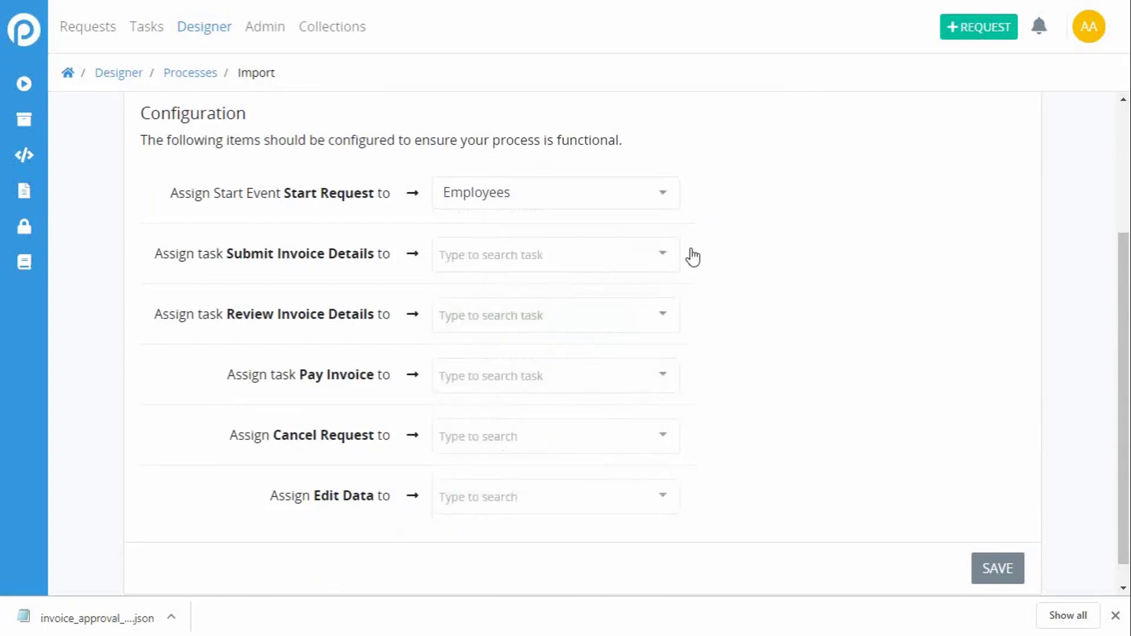
left_click(653, 263)
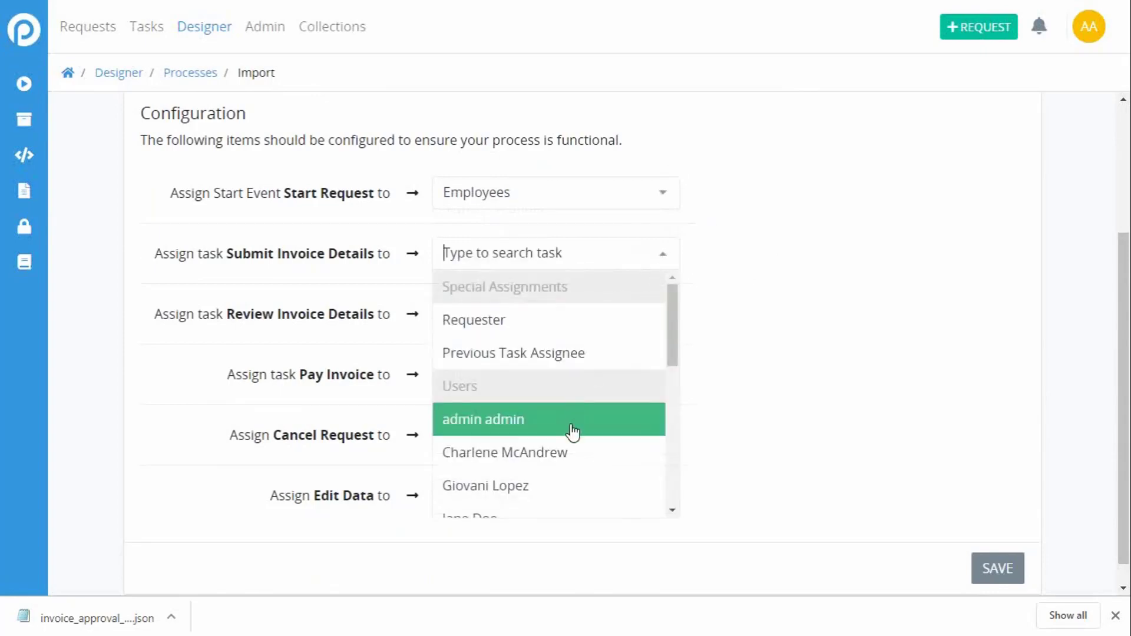
left_click(573, 433)
left_click(588, 313)
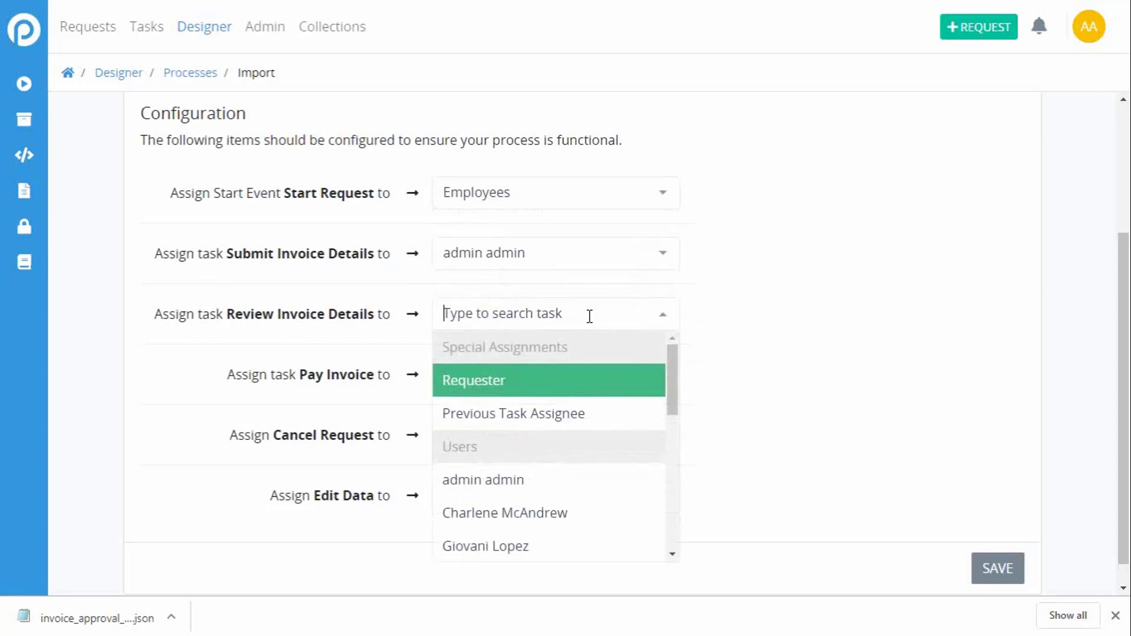
left_click(554, 487)
left_click(533, 380)
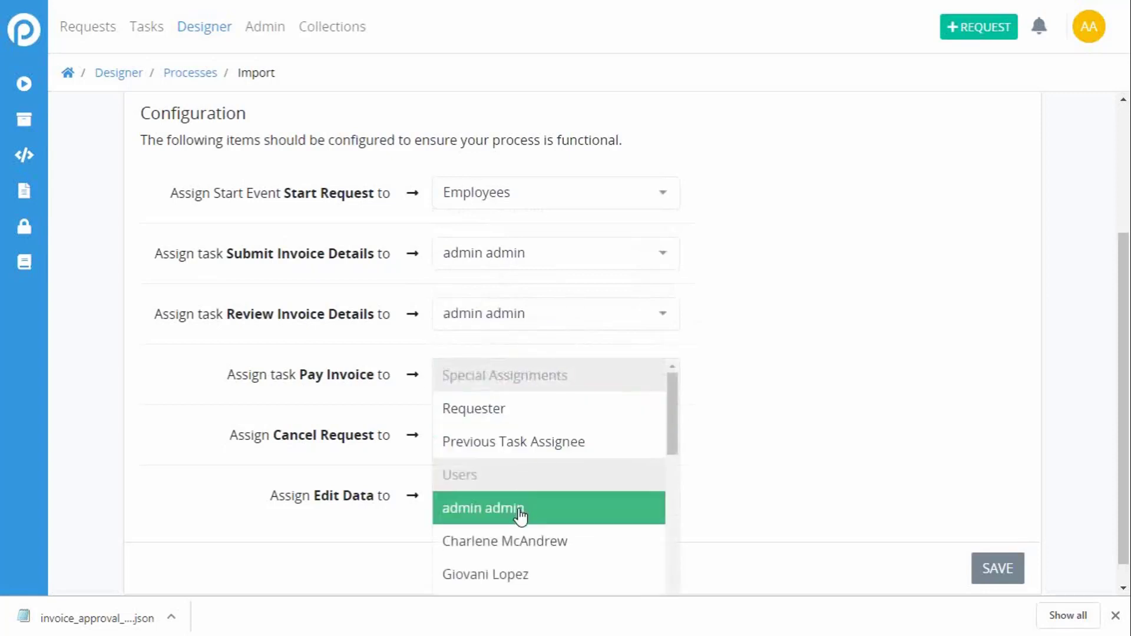
left_click(520, 516)
Step: Assign Cancel Request and Edit Data to the admin user and save the import configuration
left_click(510, 434)
scroll(510, 530, "down", 2)
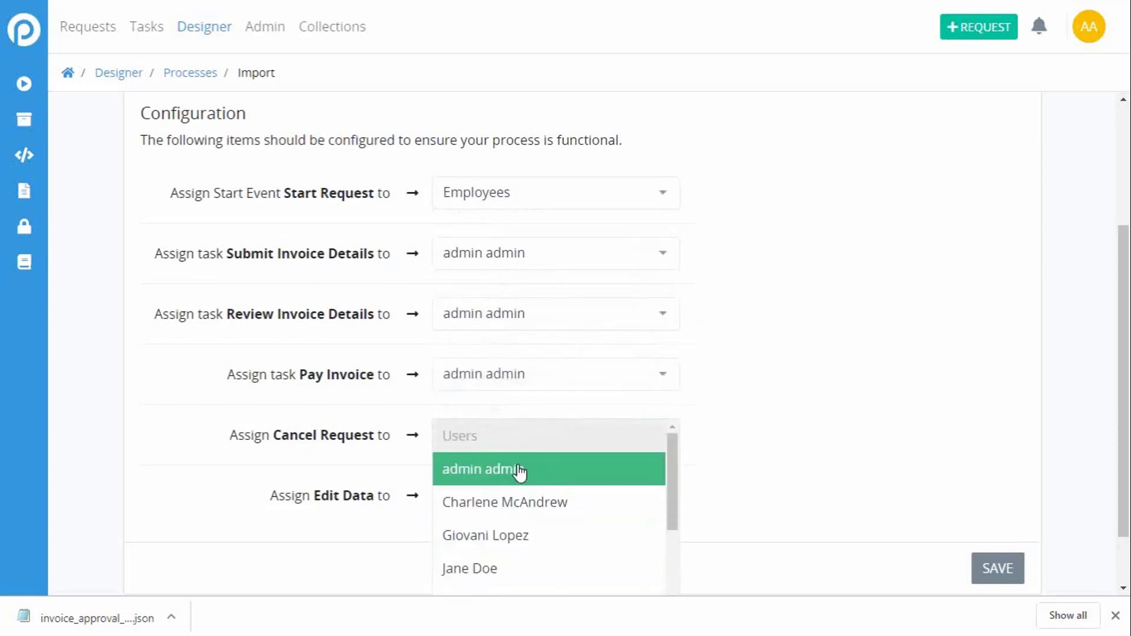
left_click(518, 471)
left_click(518, 498)
left_click(518, 533)
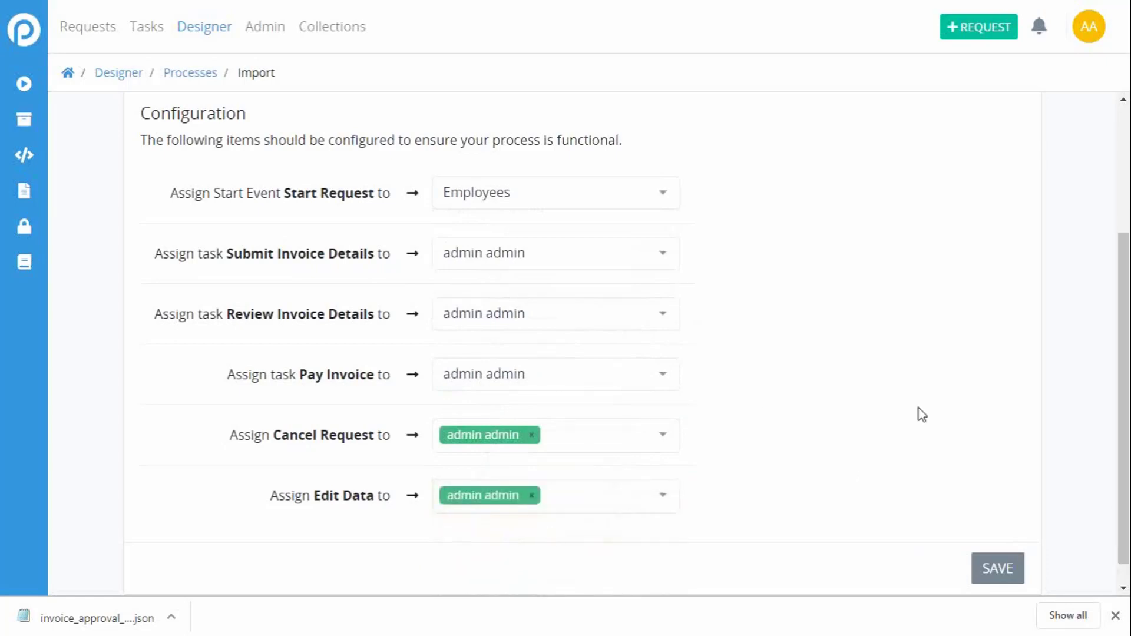
left_click(996, 569)
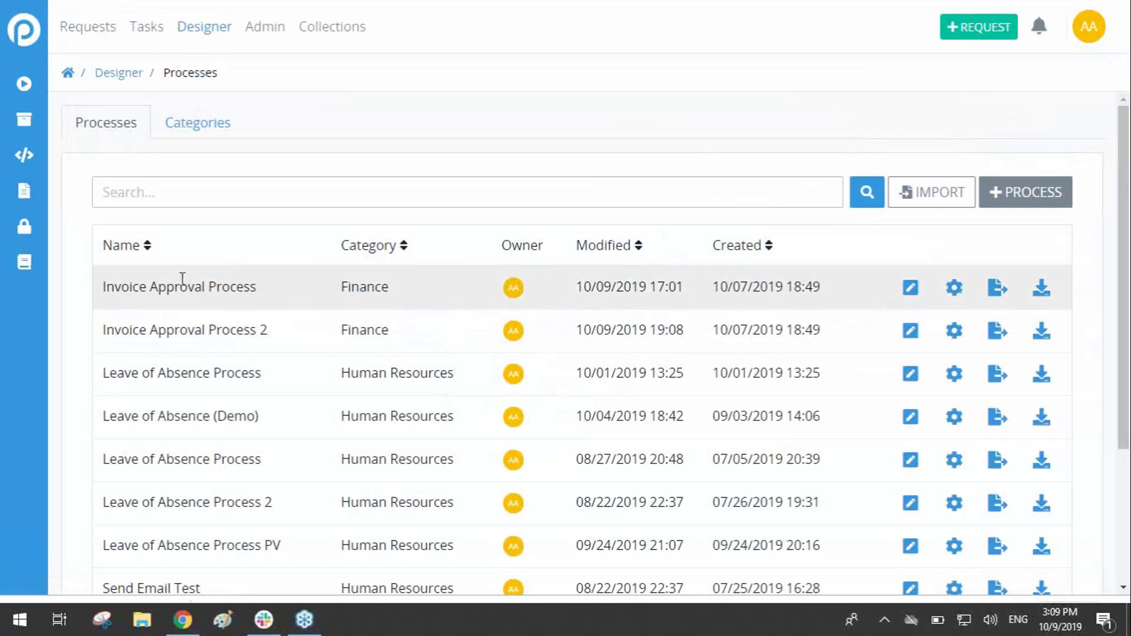
Step: Check the original Invoice Approval Process in the list and open the My Requests page
left_click_drag(101, 287, 267, 290)
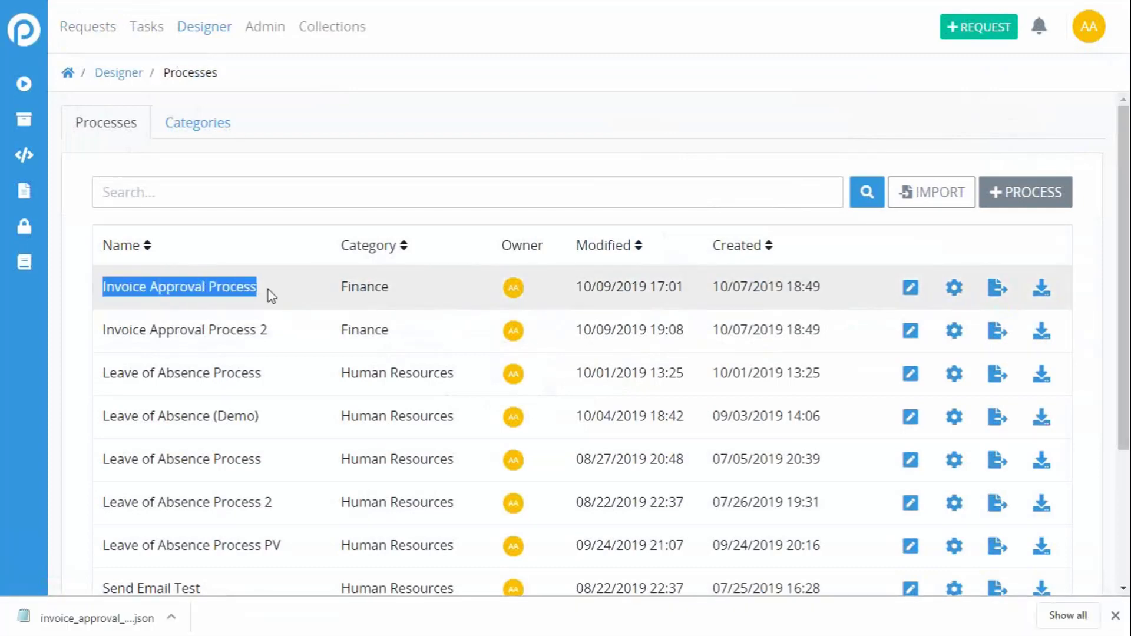
left_click(98, 34)
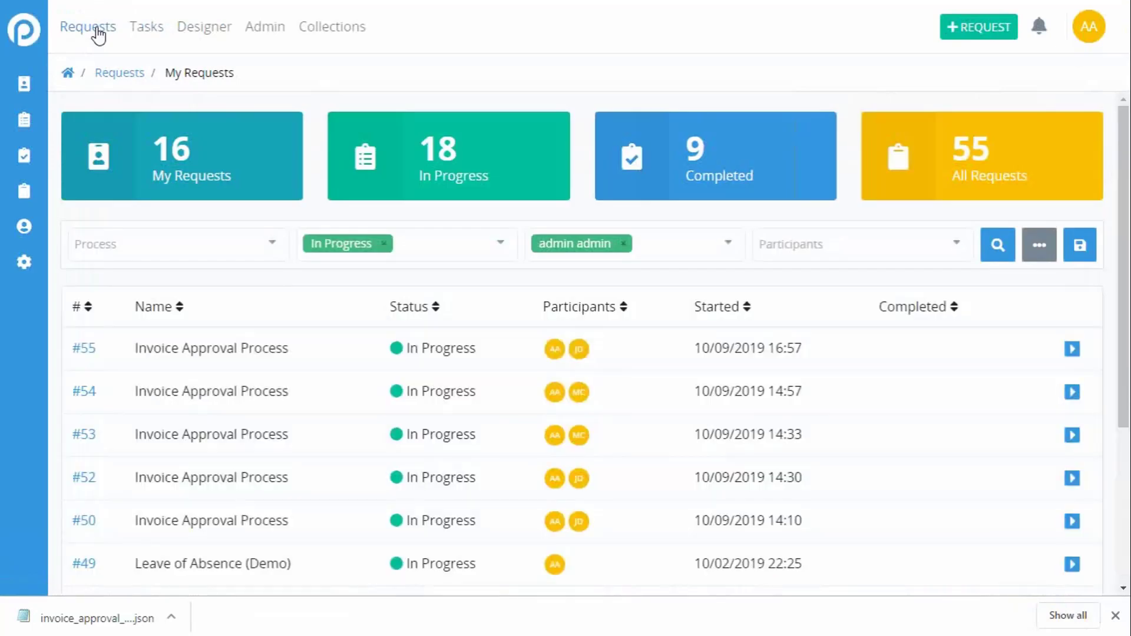
Step: Return to the Designer's process list, archive the original Invoice Approval Process and dismiss the notification
left_click(210, 35)
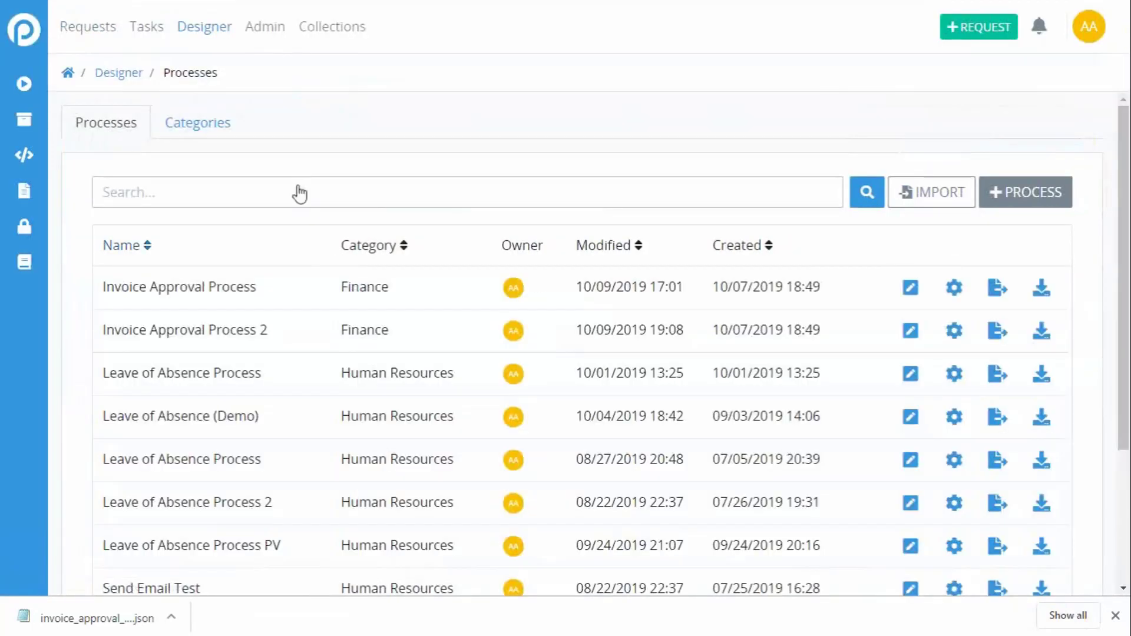
left_click(1046, 295)
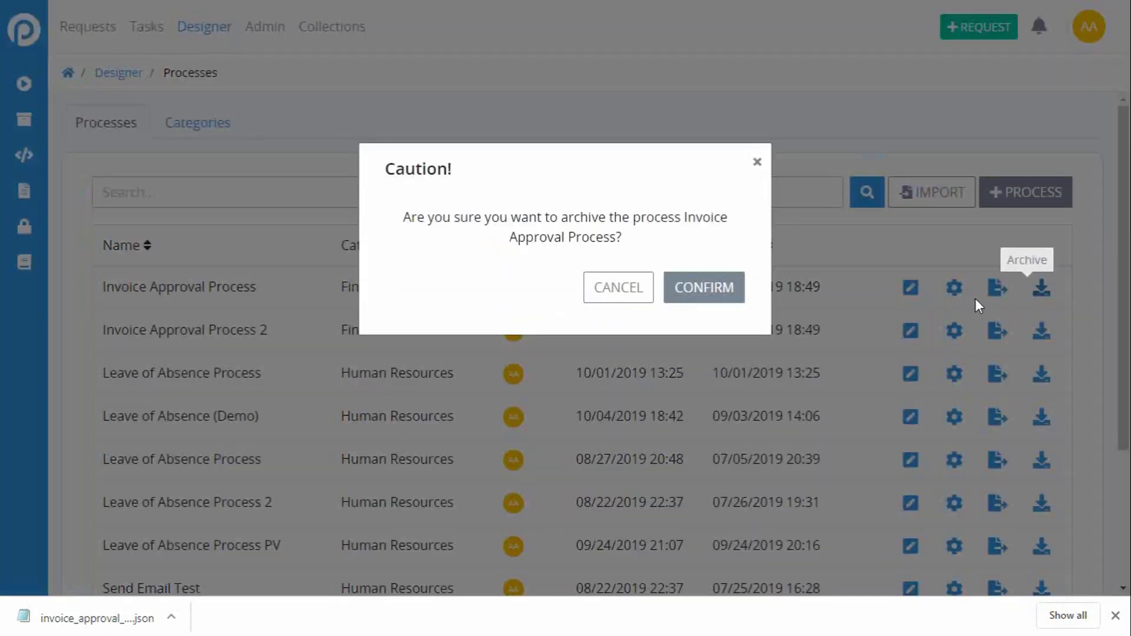
left_click(734, 290)
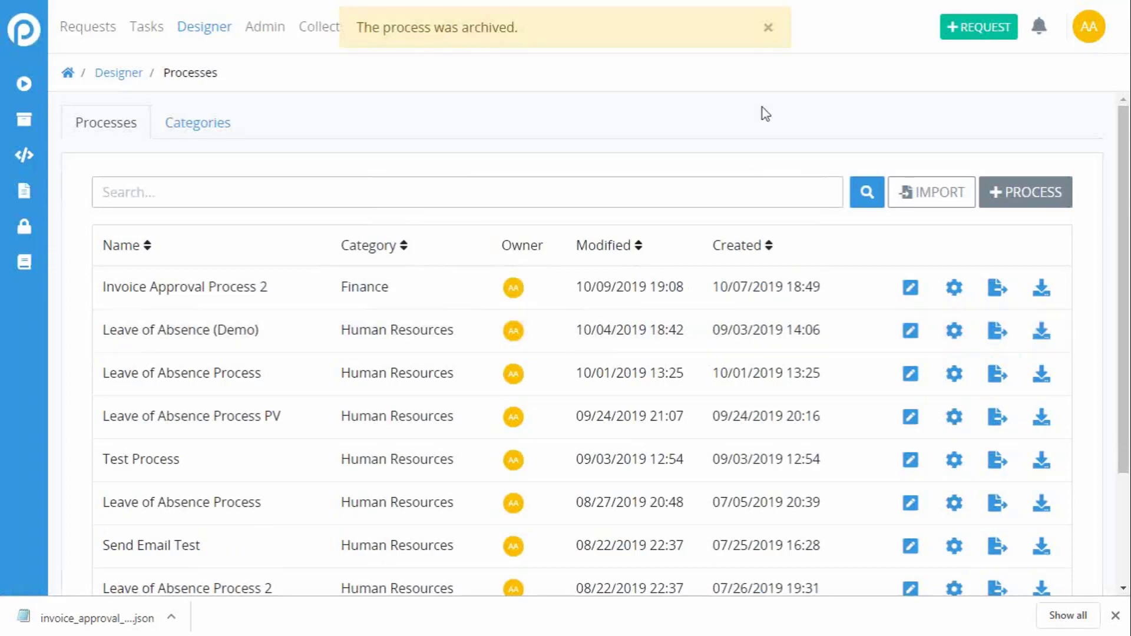
left_click(768, 30)
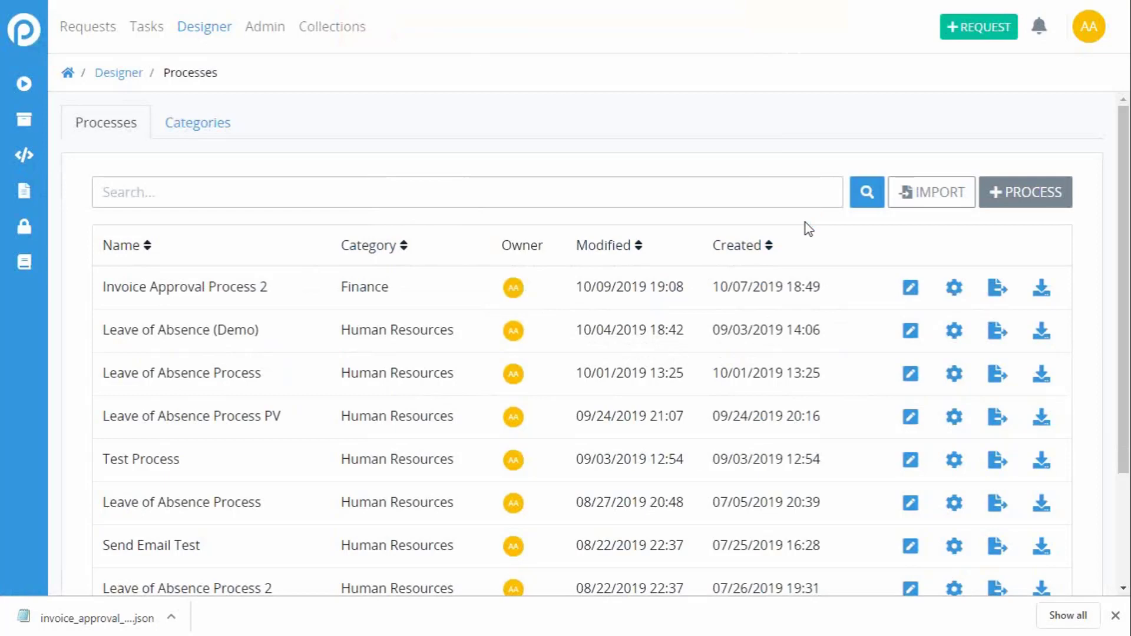
Step: Start creating a new process named "Invoice Approval Process - Demo"
left_click(1026, 198)
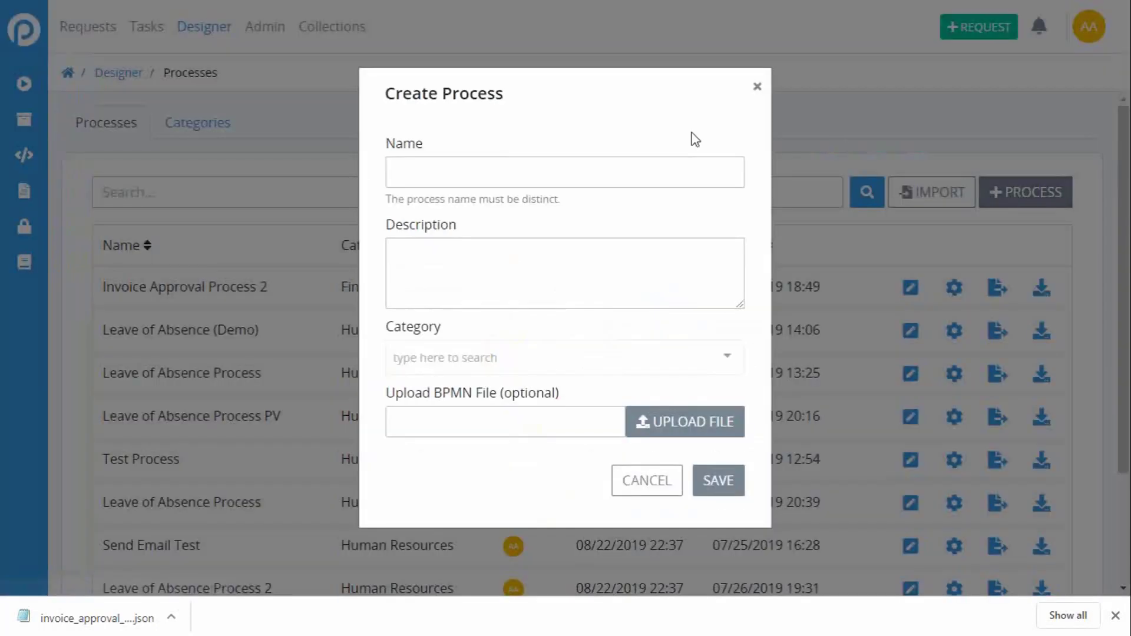
type("Invoice P")
key("BackSpace")
type("Approval Proces")
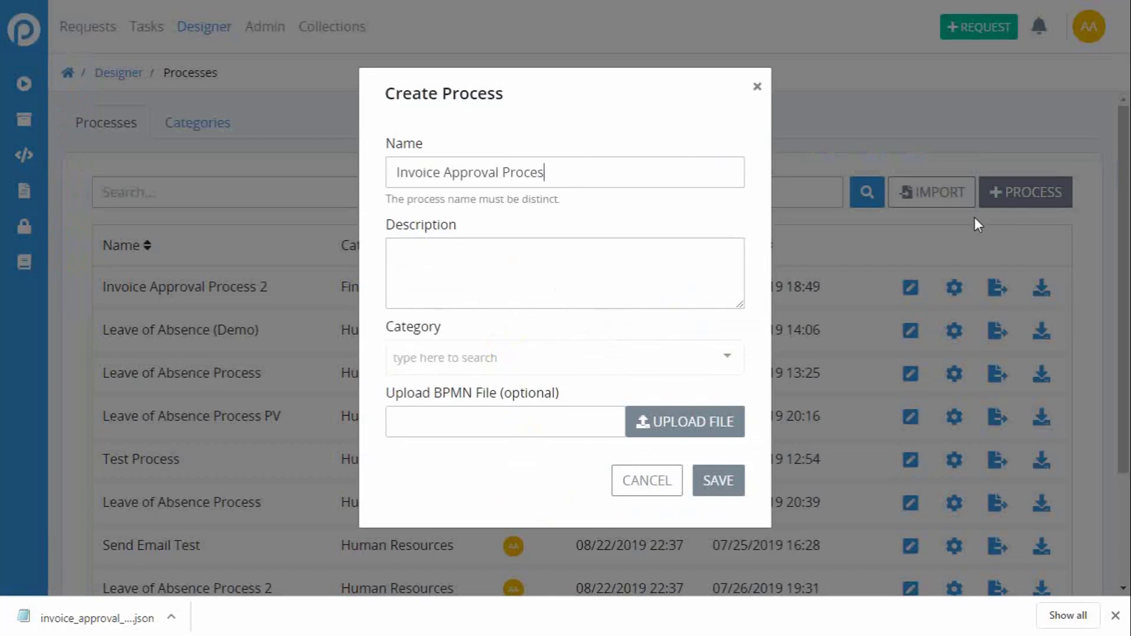
type("s - DemoThis proess")
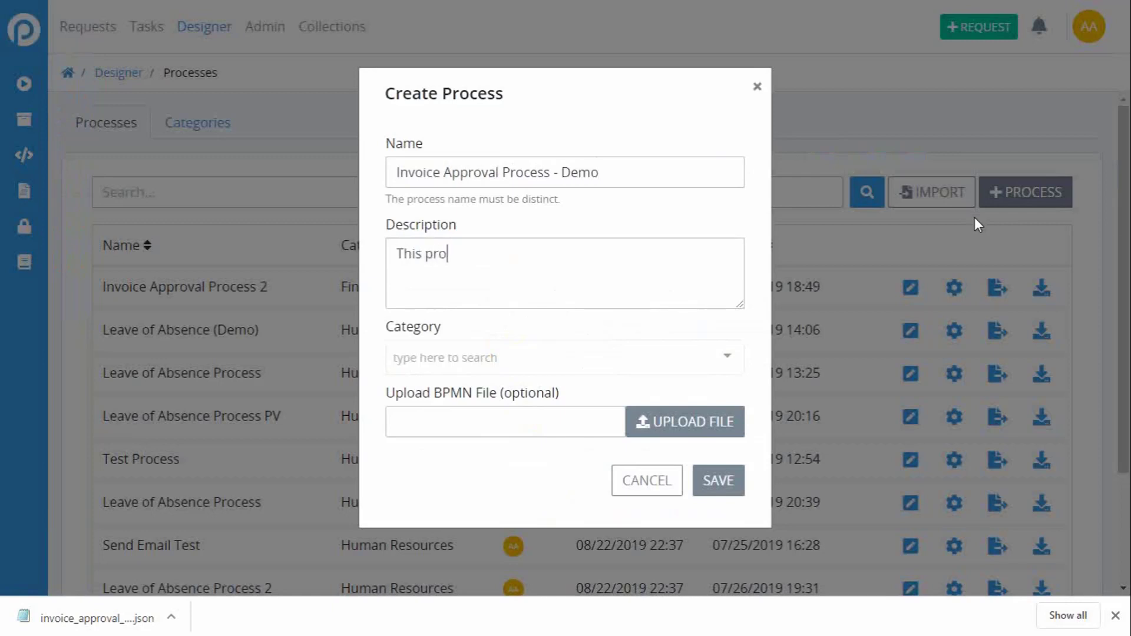
Step: Enter "This process allows employees to submit an invoice." as the new process's description
key("BackSpace")
key("BackSpace")
key("BackSpace")
key("BackSpace")
type("cess allows employees to subm")
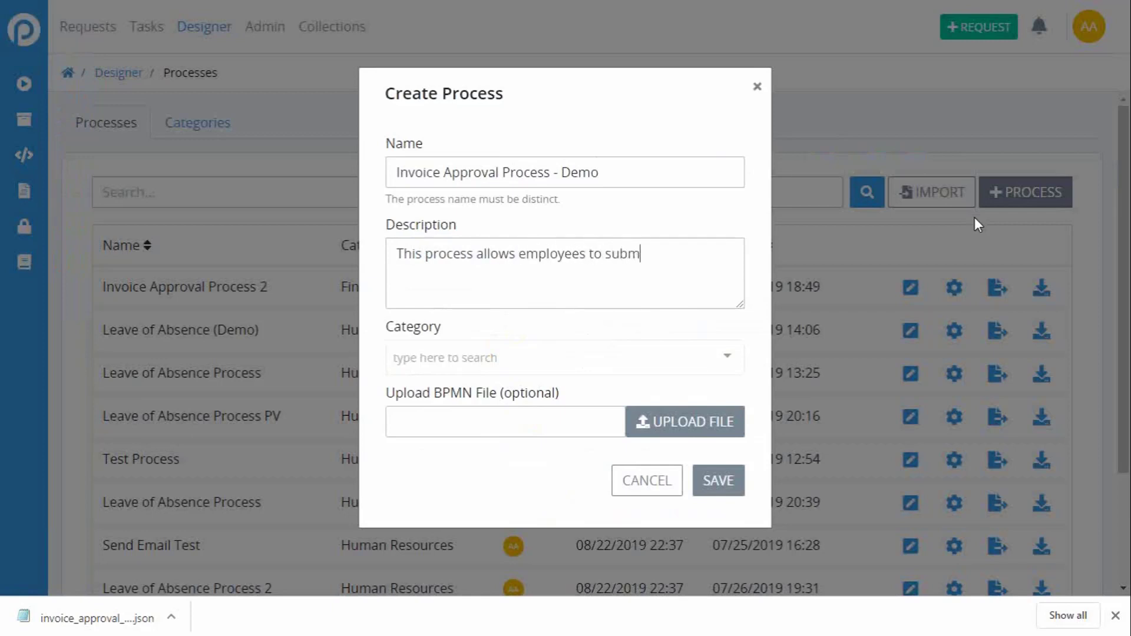
type("it a pn invoice.")
Step: Set the new process's category to Finance and save it without a BPMN file
left_click(658, 360)
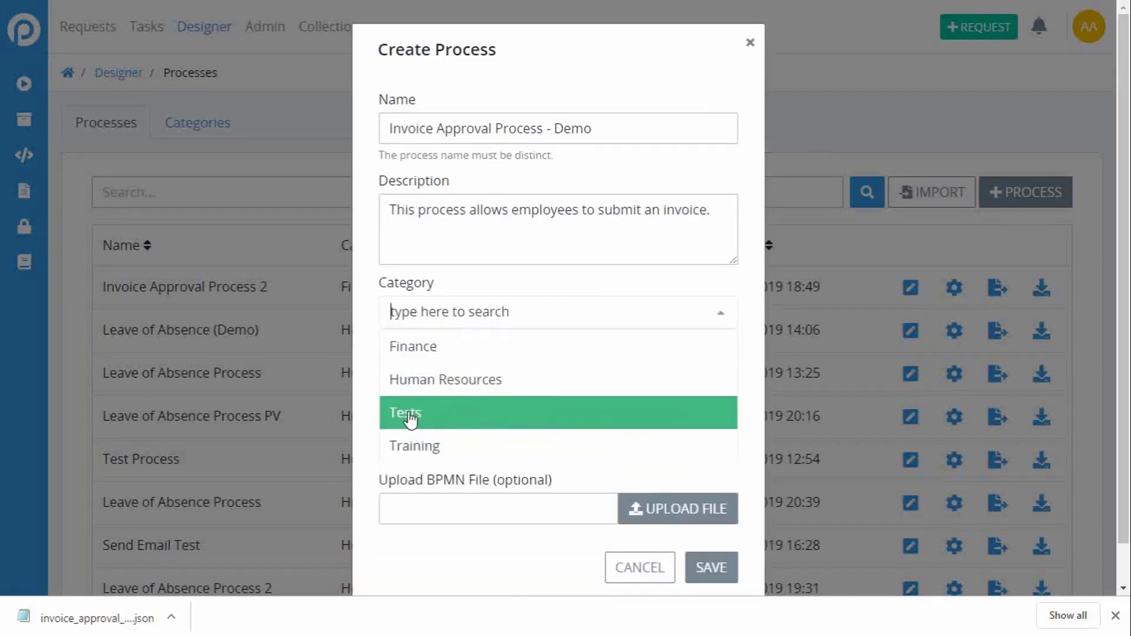
left_click(457, 357)
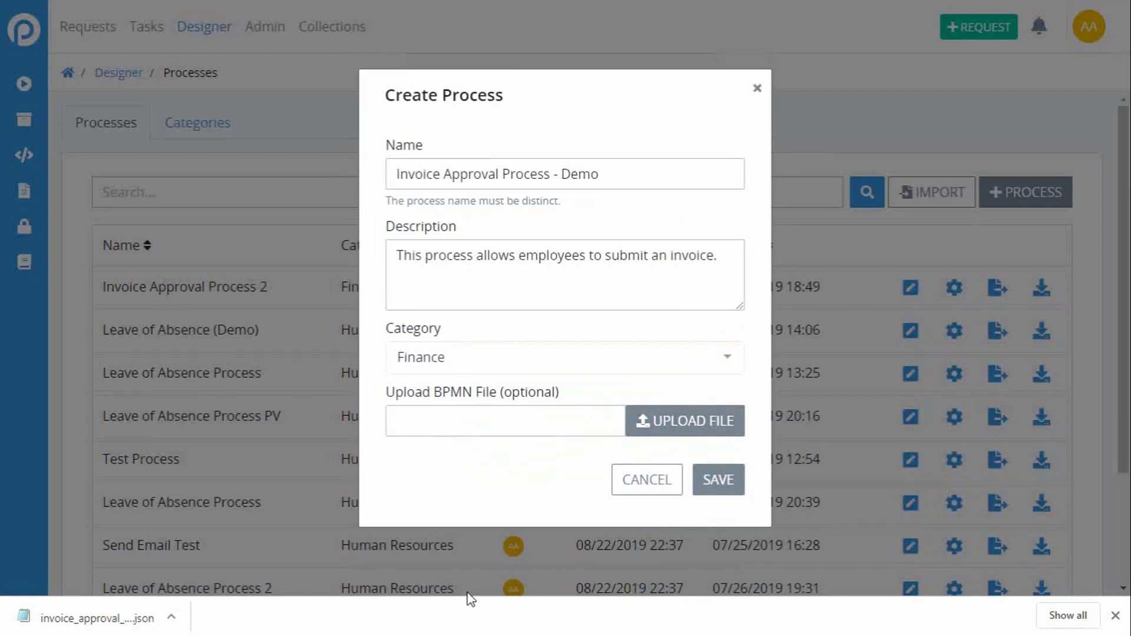
left_click(718, 482)
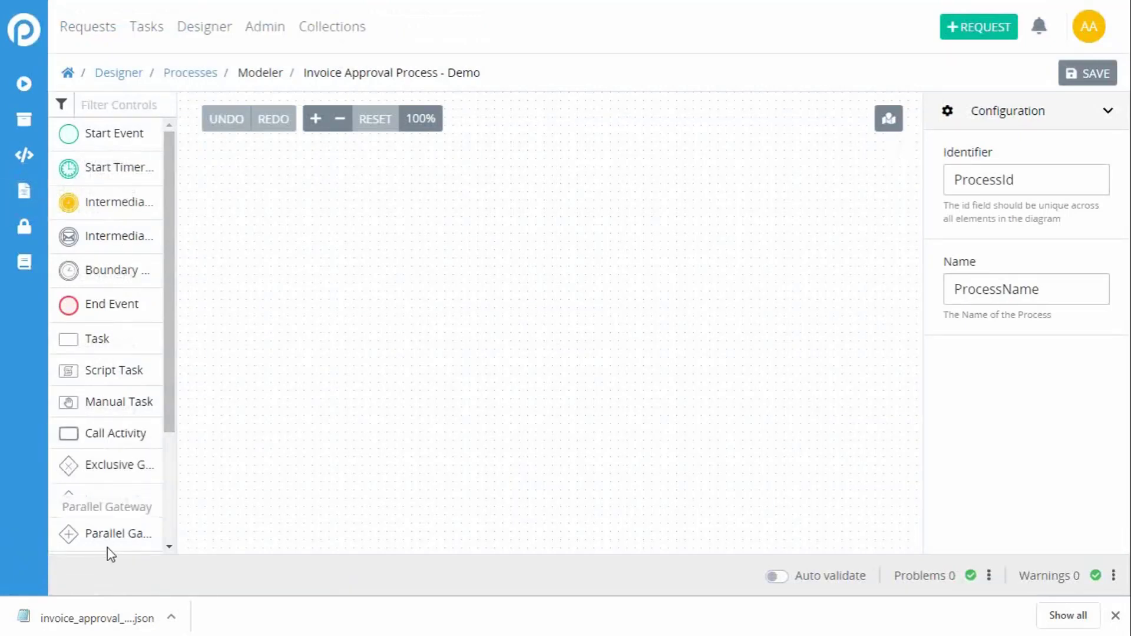
Step: Close the browser's downloads bar and preview the modeler's mini-map, hiding it again
left_click(1115, 615)
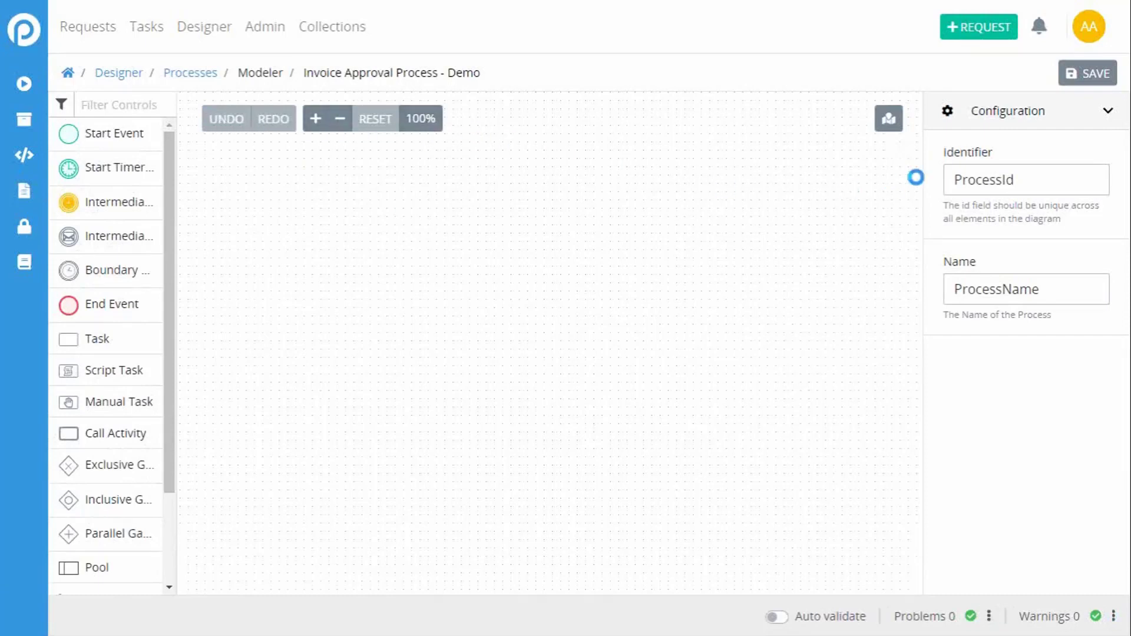
left_click(893, 131)
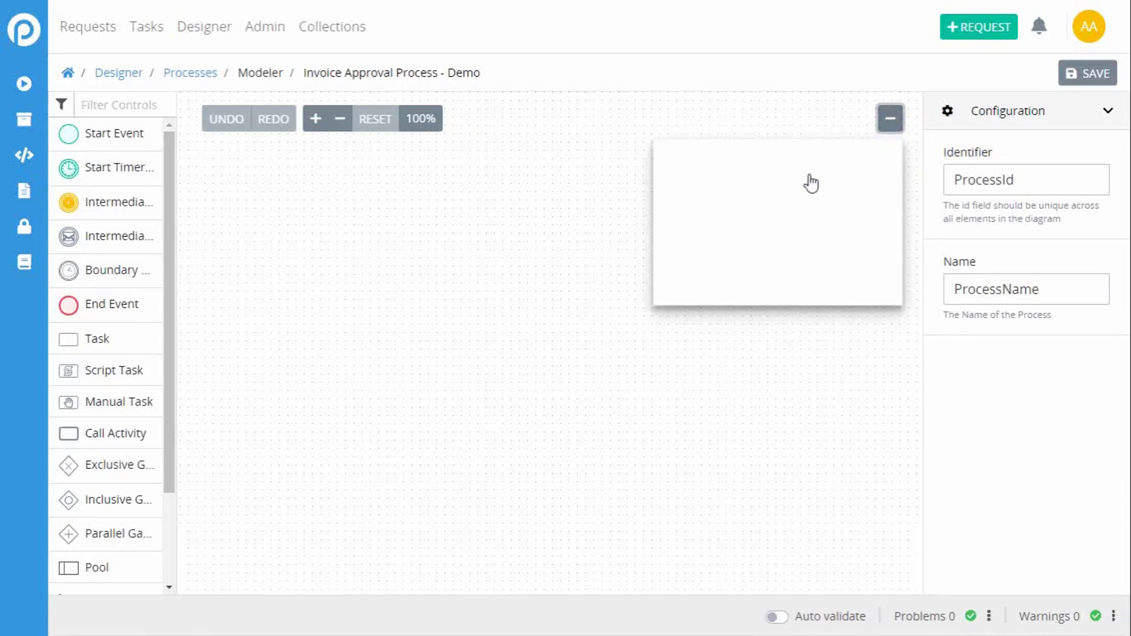
left_click(889, 119)
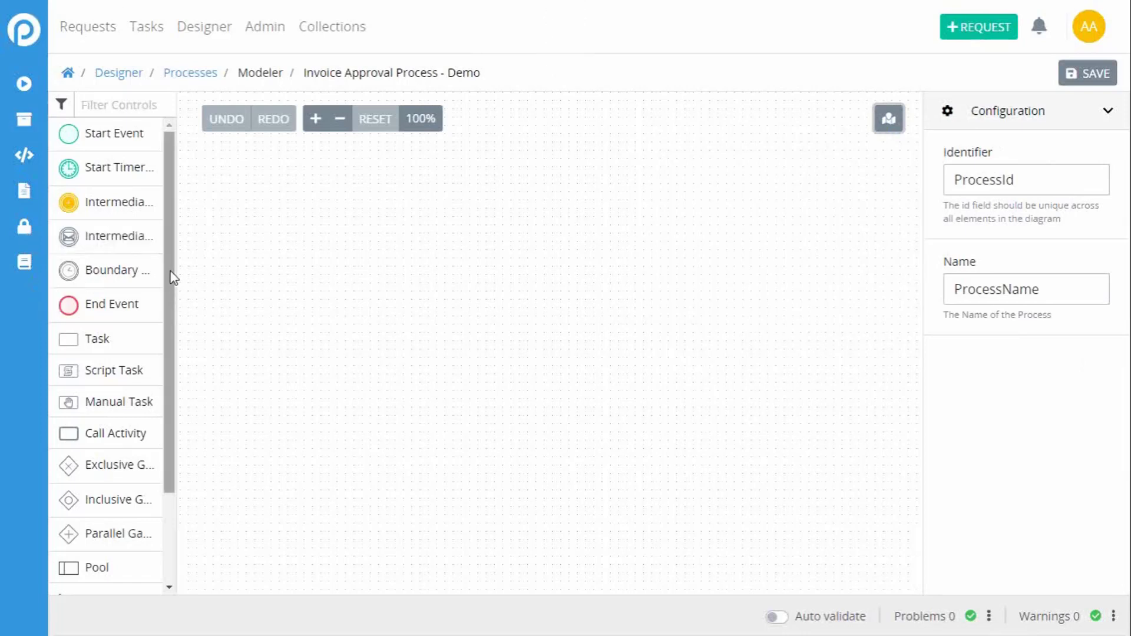
Step: Place a Start Event with a Start Timer Event below it, and expand the timer's timing control with its weekly repeat setting
left_click_drag(100, 136, 260, 206)
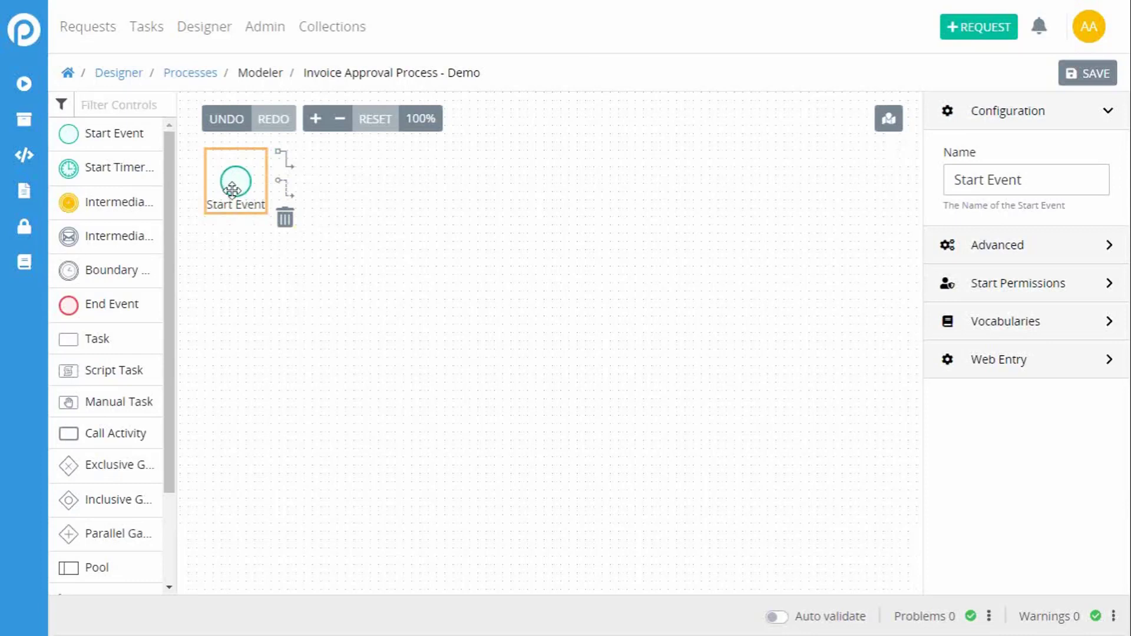
left_click_drag(101, 165, 229, 263)
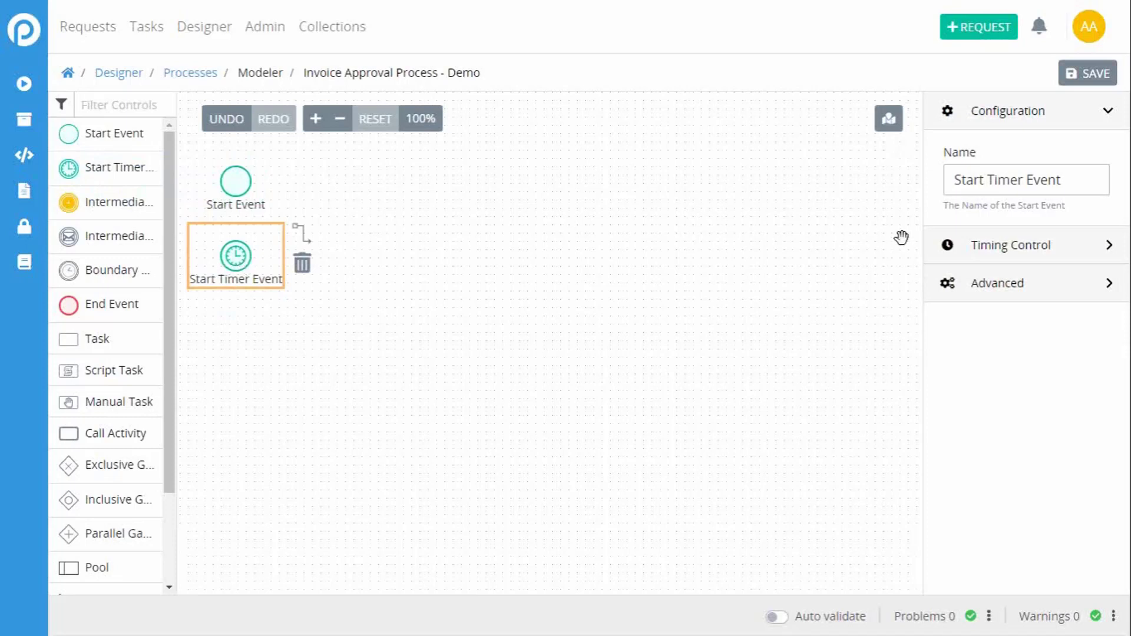
left_click(984, 260)
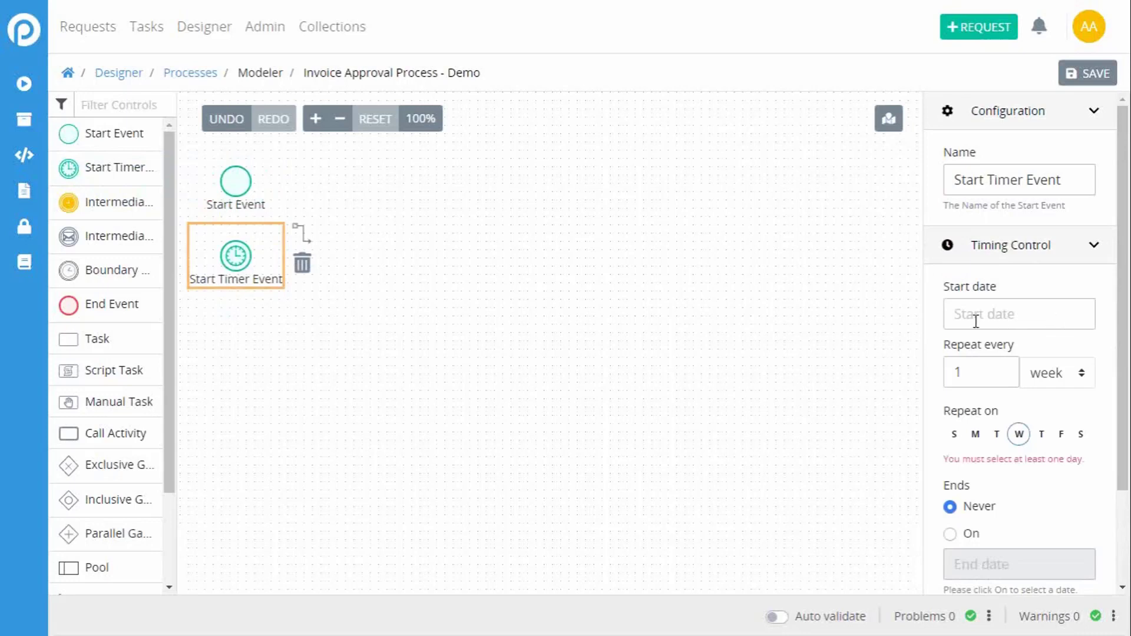
left_click(1057, 376)
left_click(1054, 357)
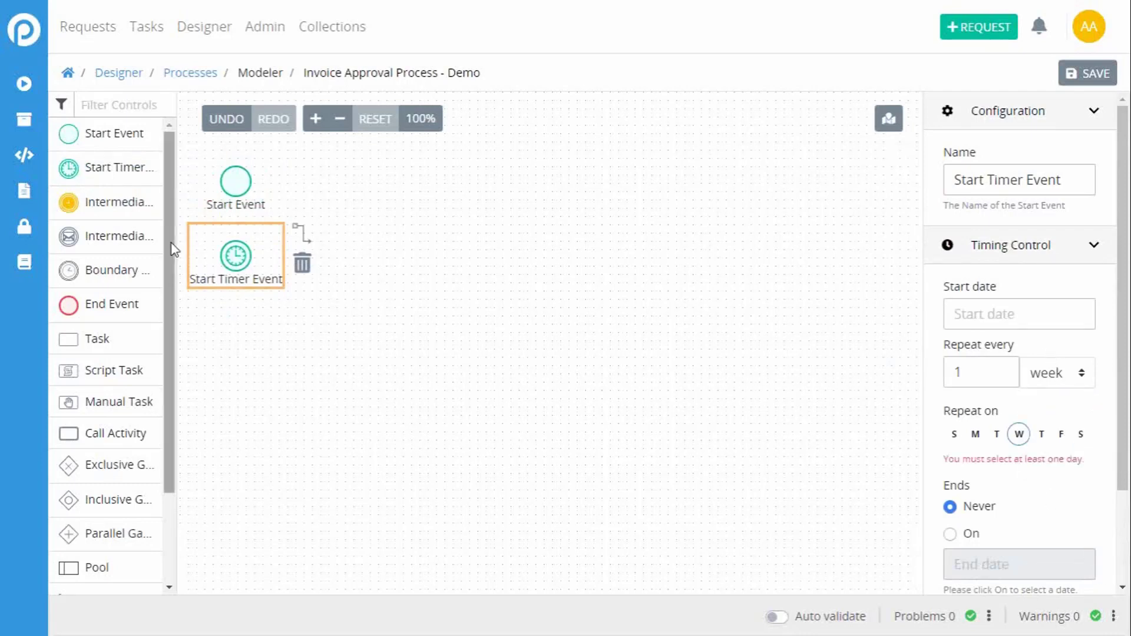
Step: Add an Intermediate Timer Event below the Start Timer Event and an Intermediate Message Catch Event beside the Start Event
left_click_drag(101, 198, 240, 347)
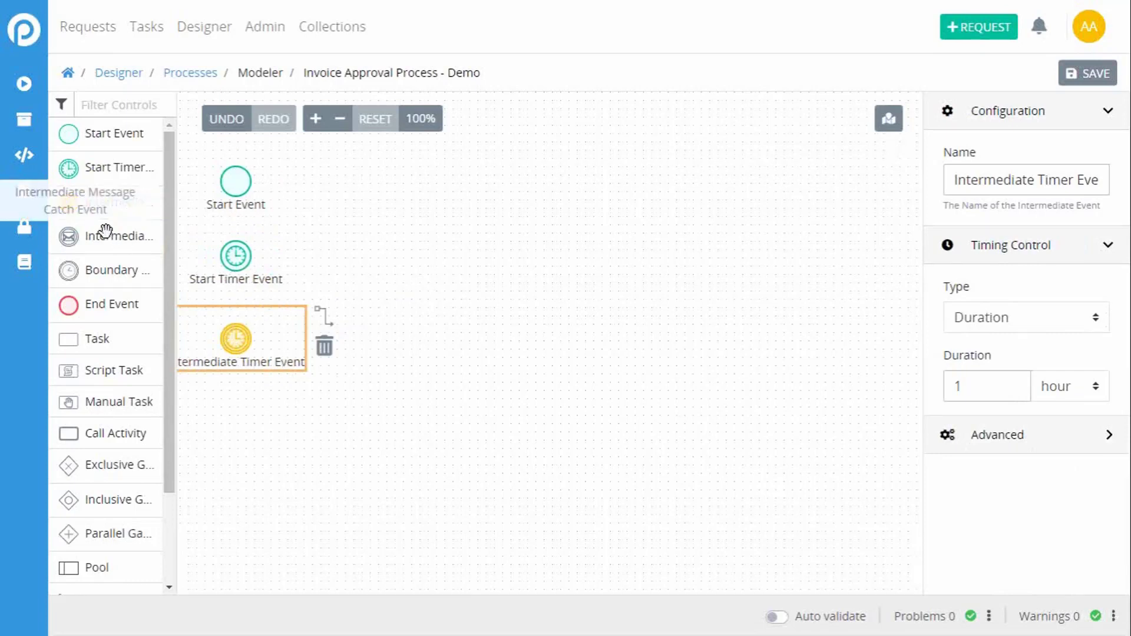
left_click_drag(106, 238, 426, 184)
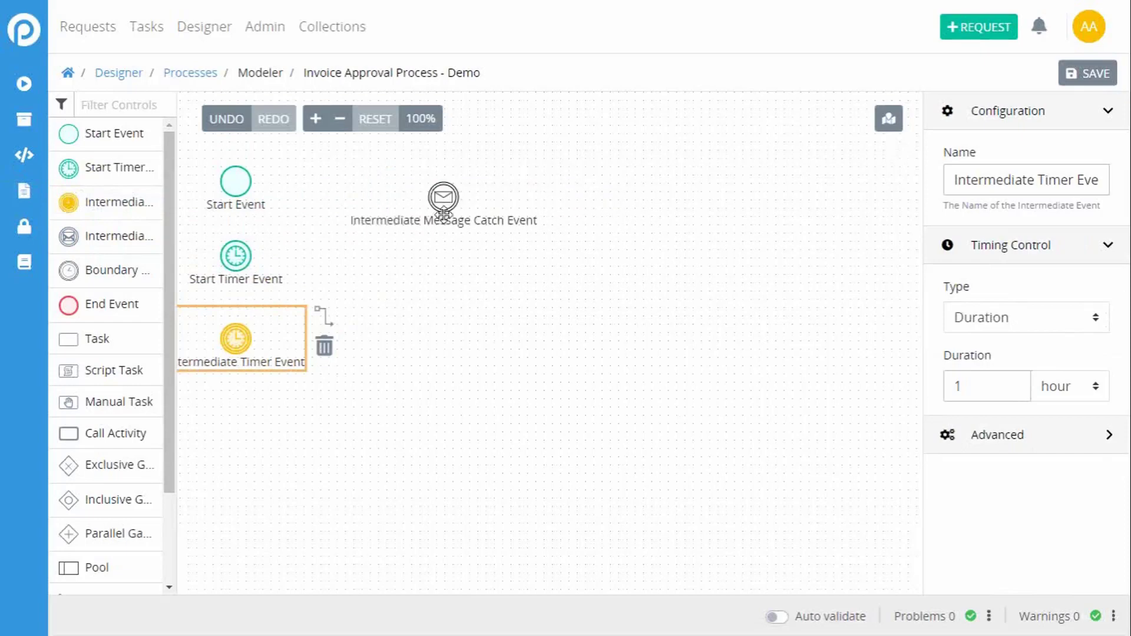
left_click(441, 270)
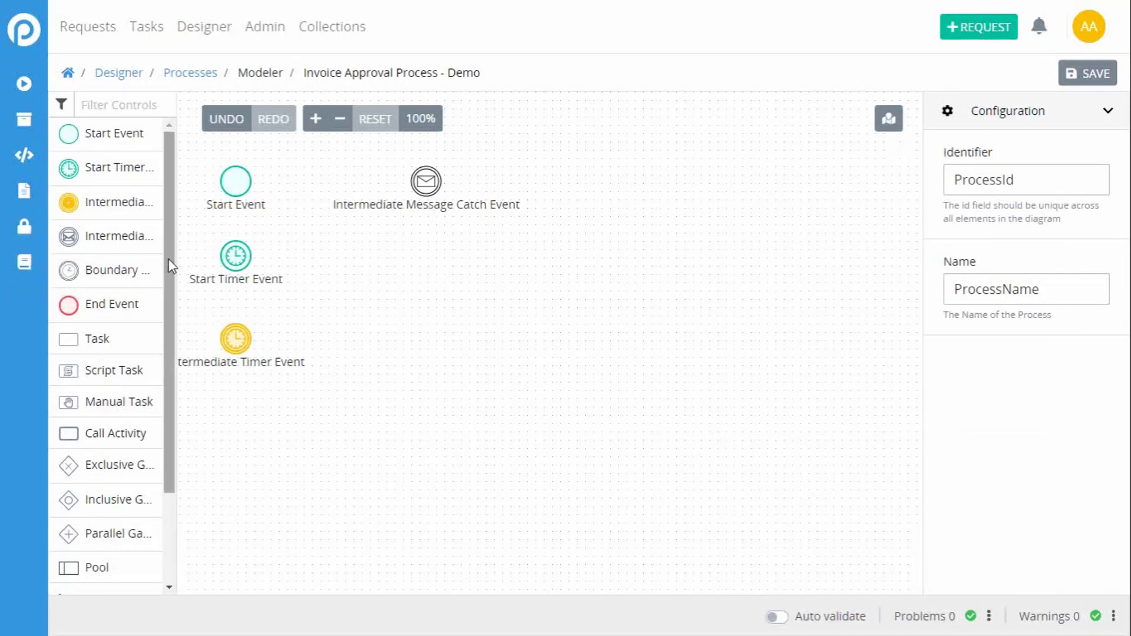
Step: Add a Task below the Intermediate Message Catch Event and name it "Order Pizza"
left_click_drag(169, 265, 167, 365)
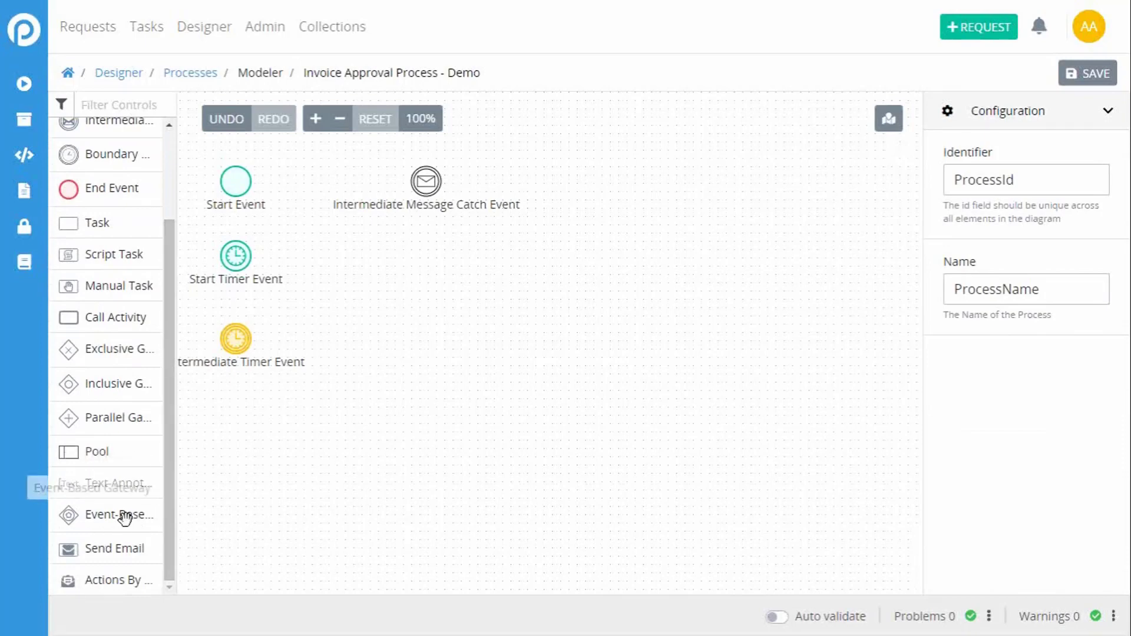
left_click_drag(172, 454, 156, 353)
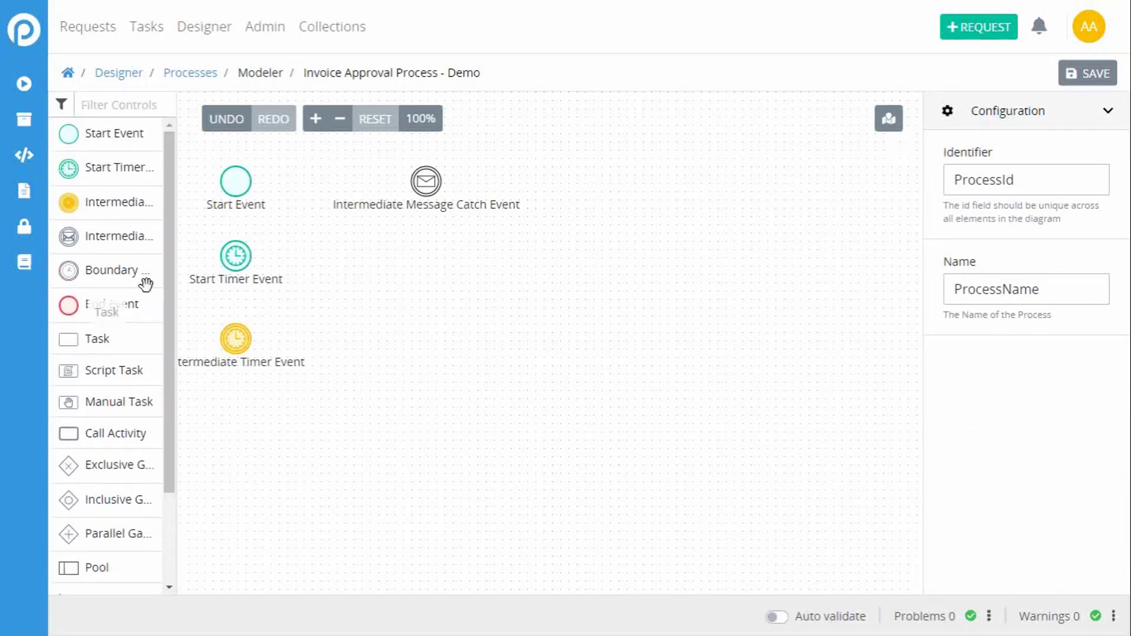
left_click_drag(122, 236, 123, 234)
left_click_drag(86, 341, 440, 313)
left_click_drag(376, 293, 416, 291)
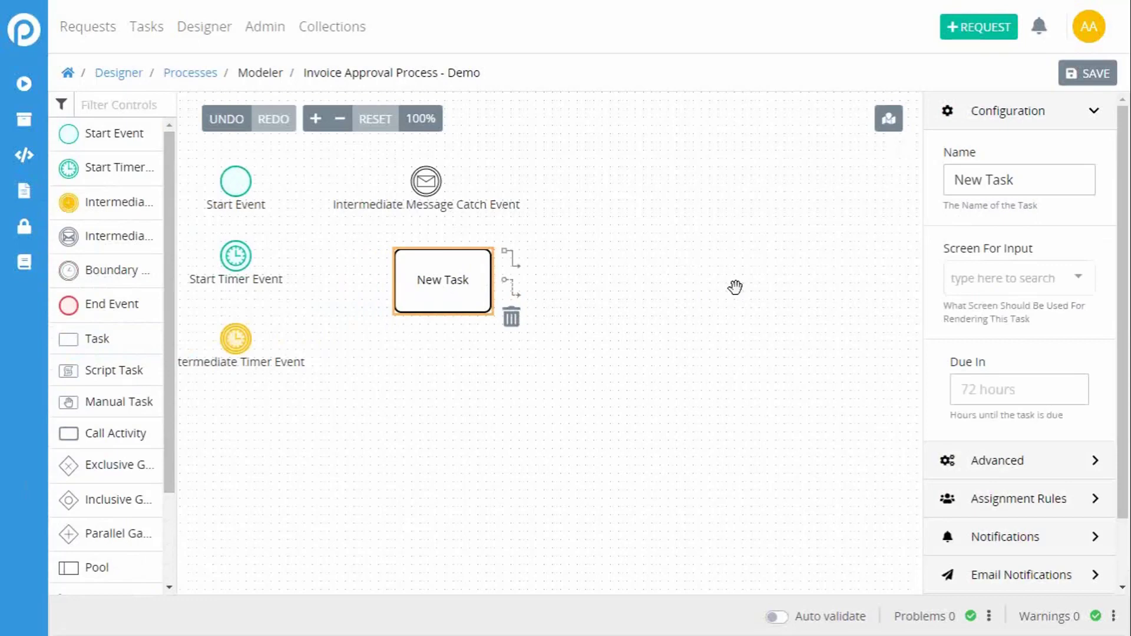
left_click_drag(1026, 182, 911, 183)
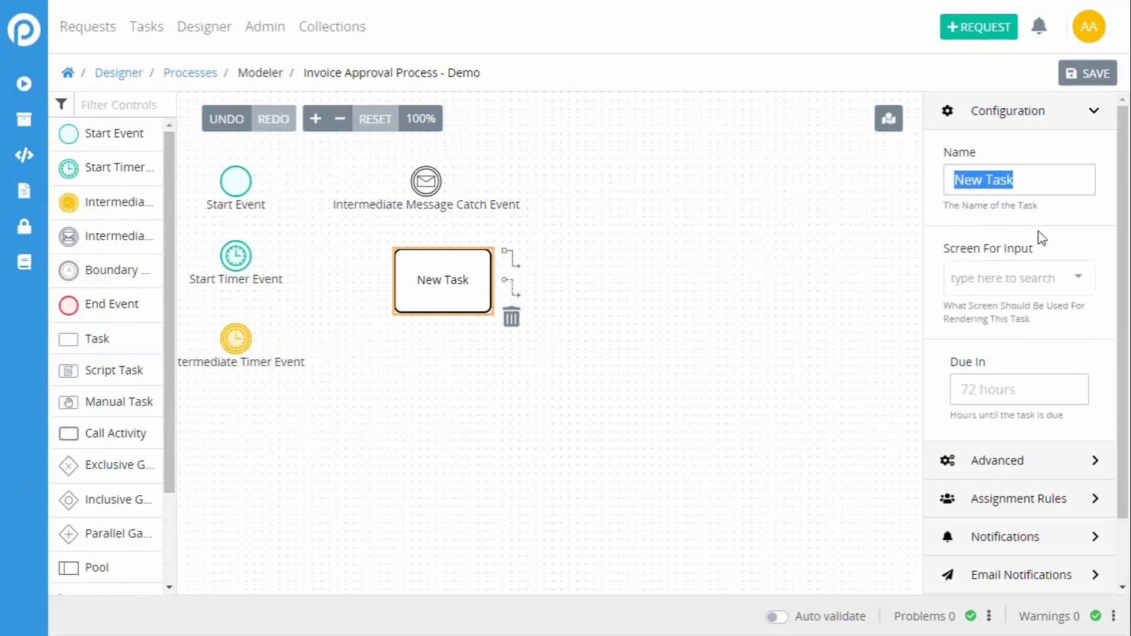
type("Order Pi")
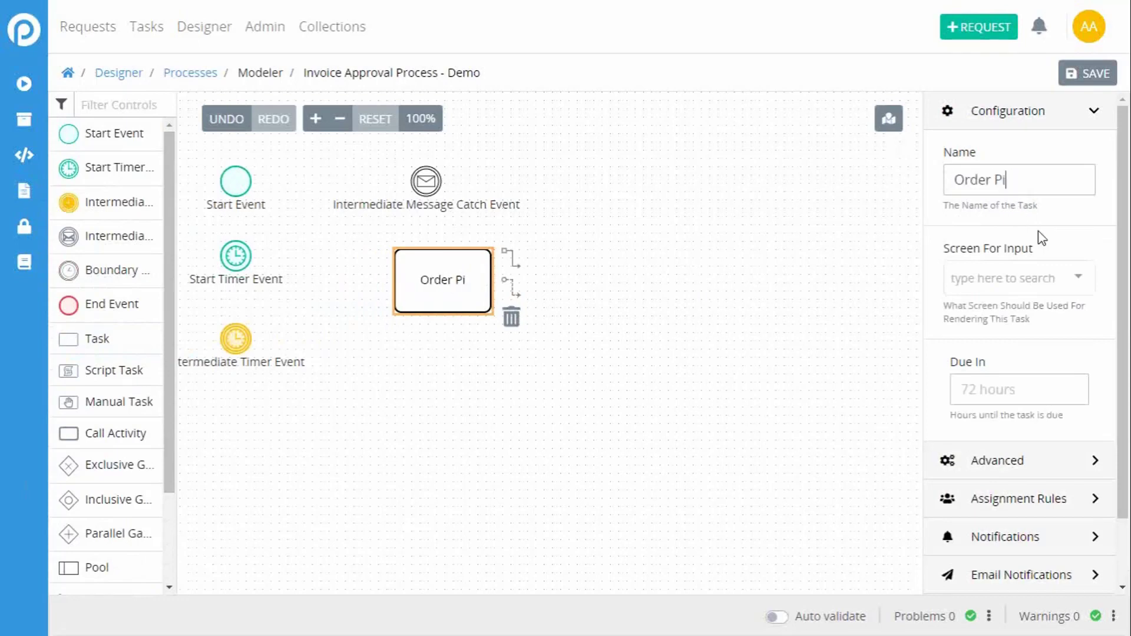
type("zza")
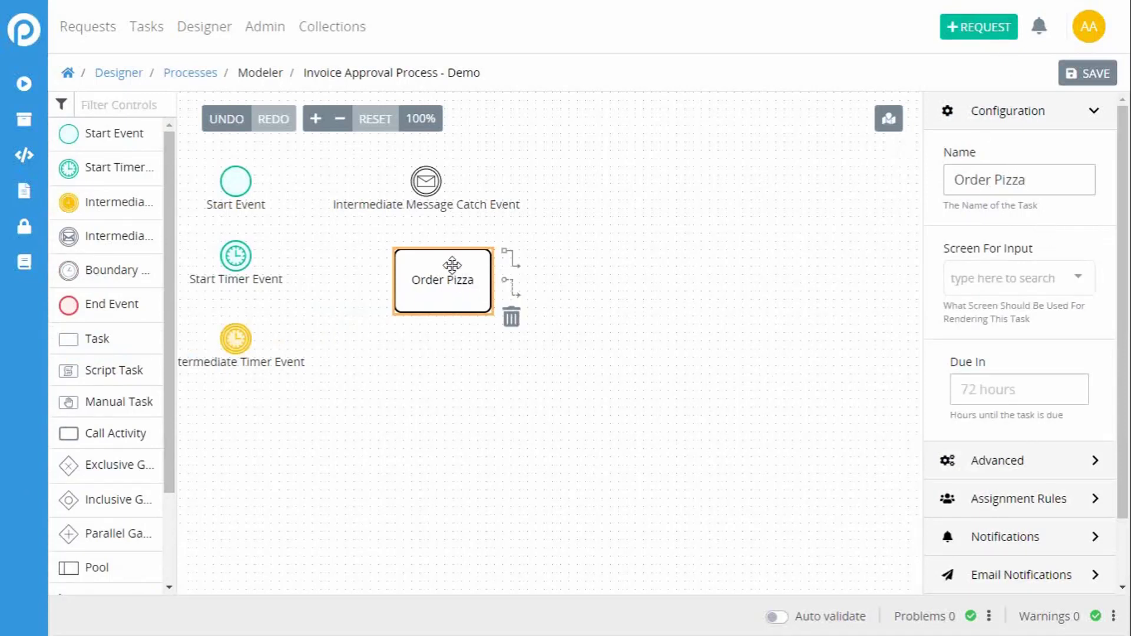
Step: Nudge the Order Pizza task into place and attach a Boundary Timer Event to its lower edge
mouse_move(450, 266)
left_mouse_down()
mouse_move(432, 263)
mouse_move(441, 265)
left_mouse_up()
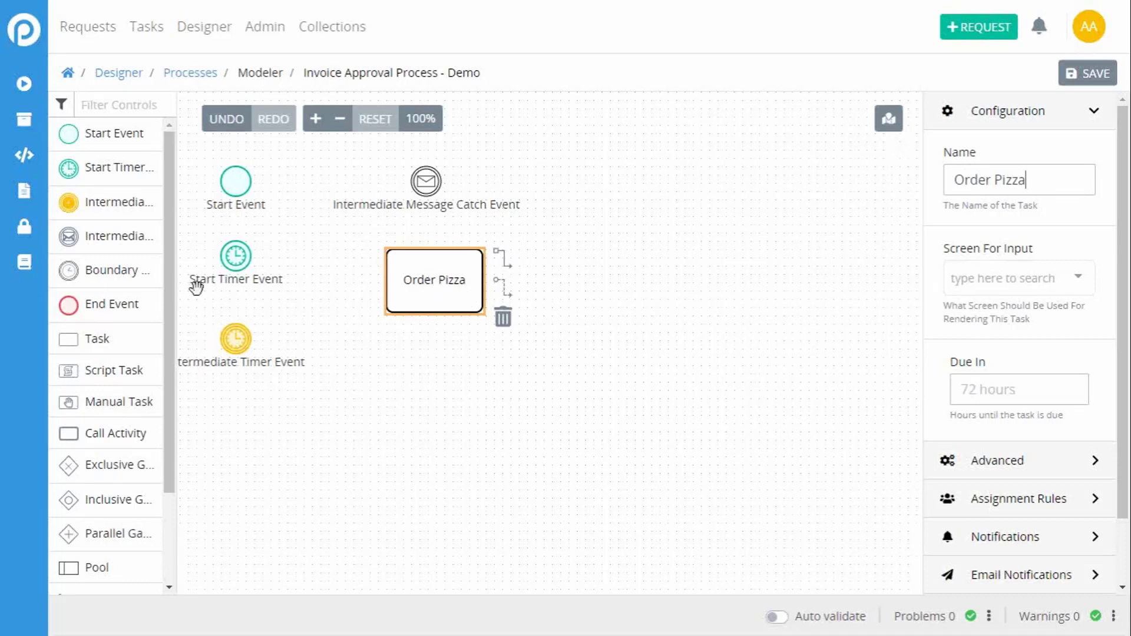
left_click_drag(89, 269, 434, 312)
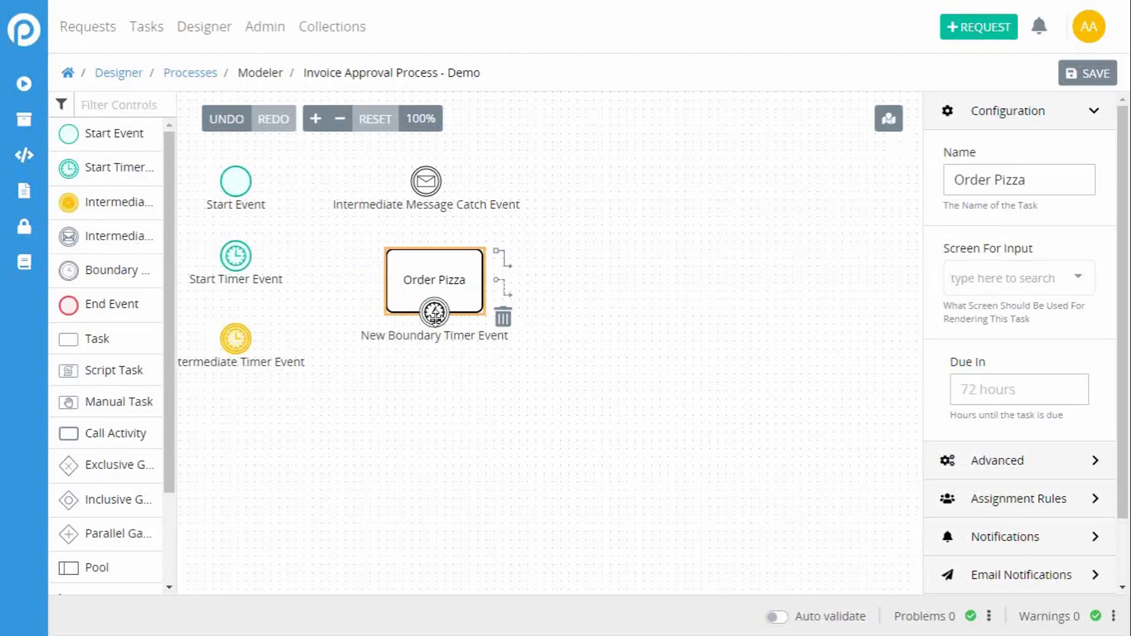
left_click(434, 315)
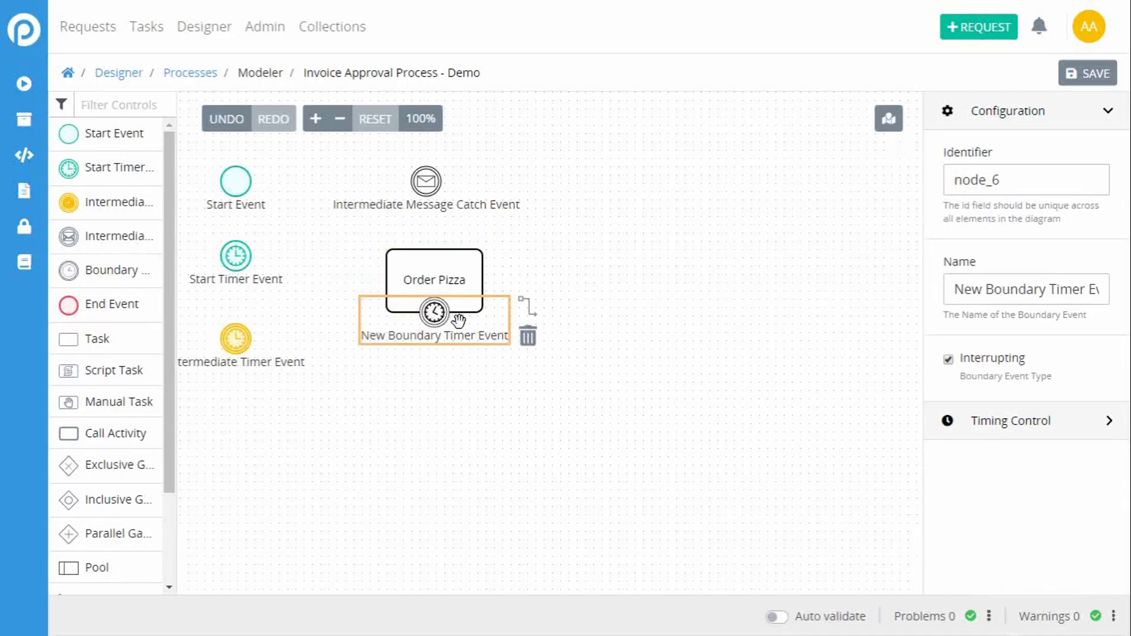
Step: Add a second Task below Order Pizza and name it "Make a Salad"
left_click_drag(125, 349, 443, 421)
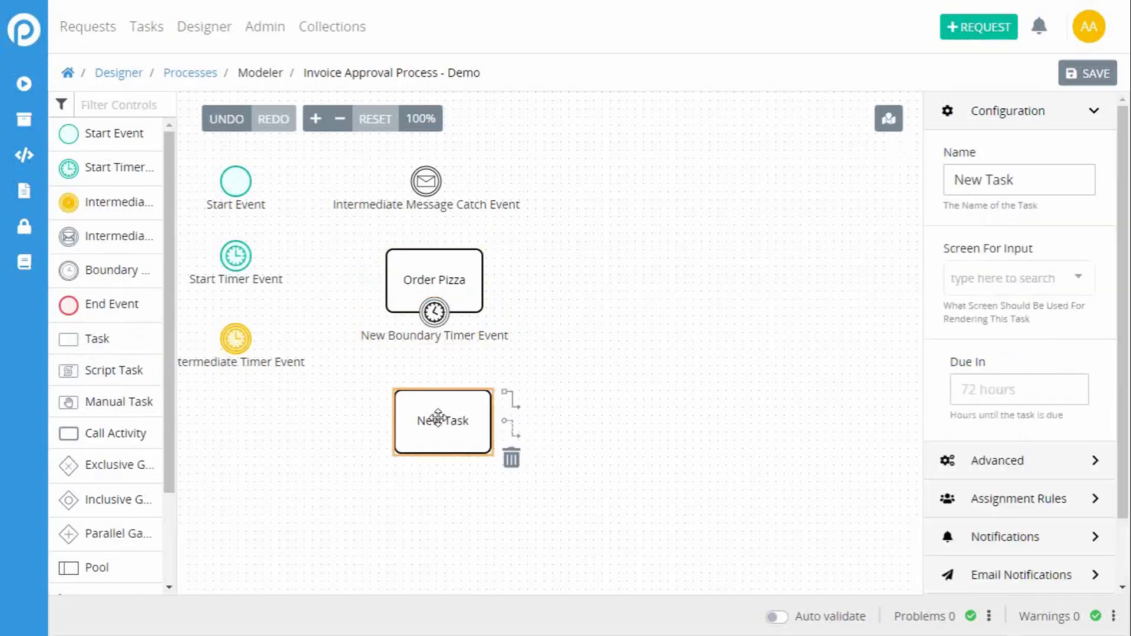
left_click_drag(1031, 185, 943, 180)
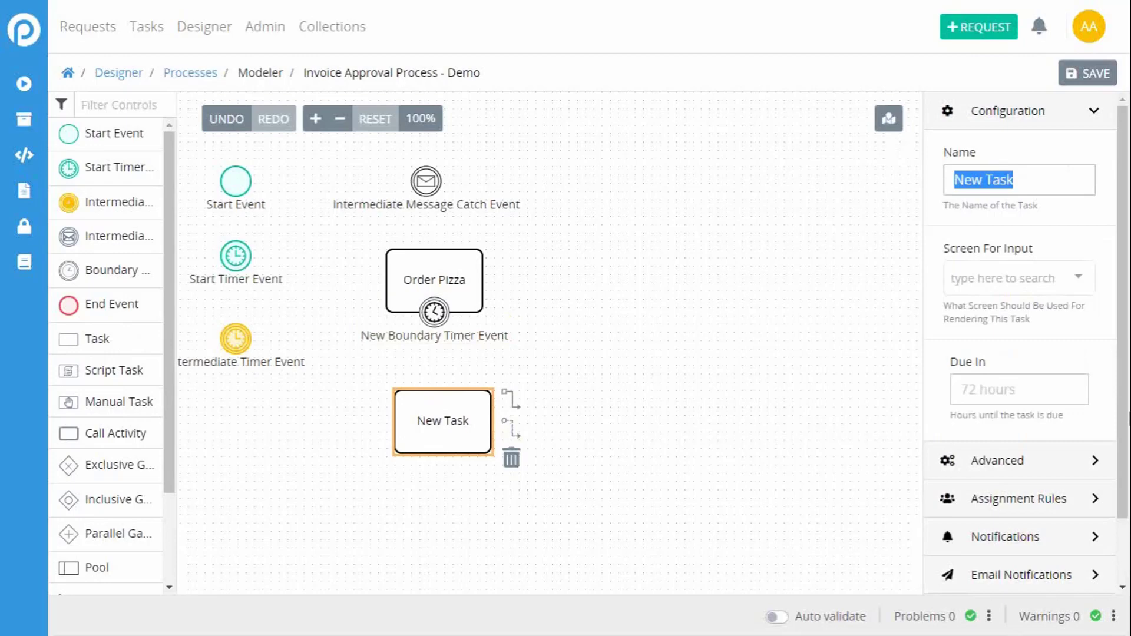
type("Make Sl")
key("BackSpace")
key("BackSpace")
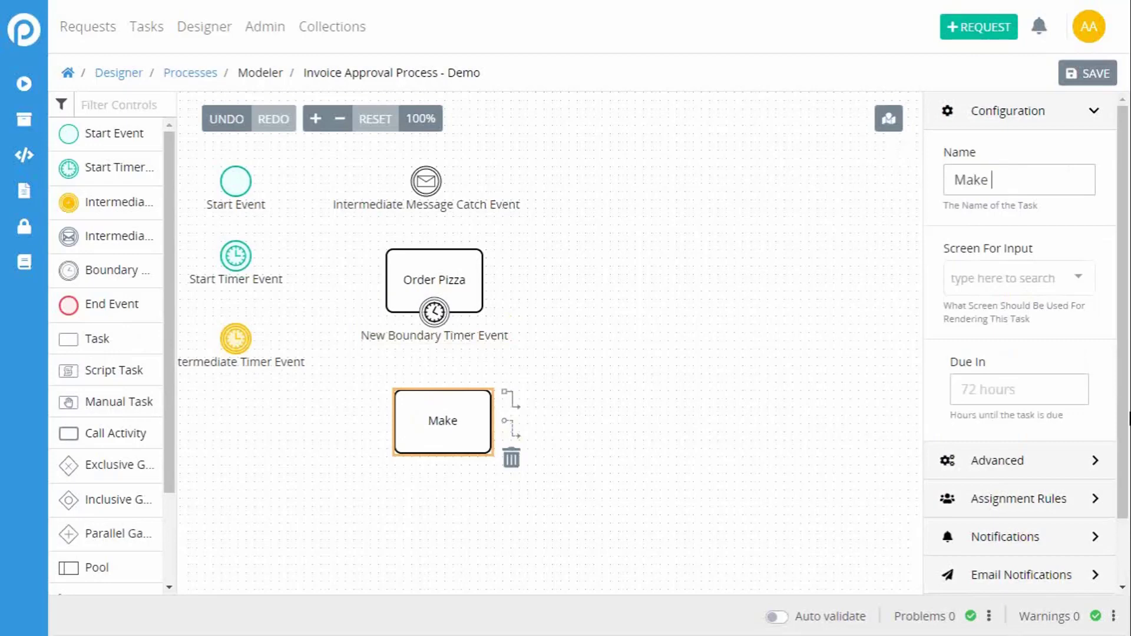
type("a Salda")
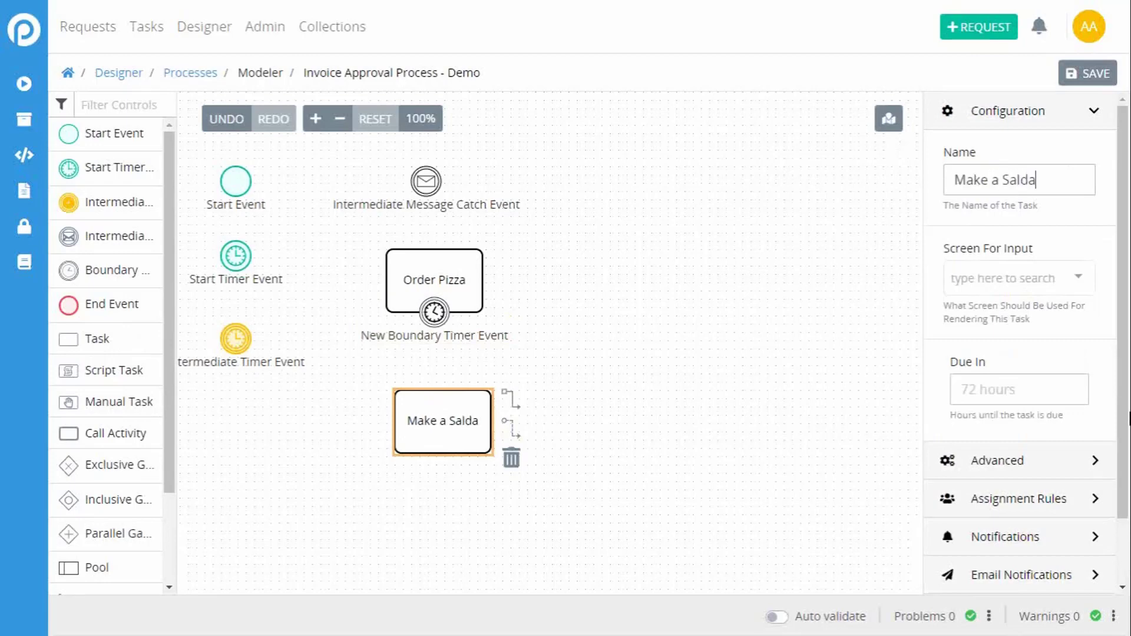
key("BackSpace")
key("BackSpace")
type("ad")
Step: Connect the Order Pizza task to the Make a Salad task with a sequence flow
left_click(453, 288)
left_click(505, 272)
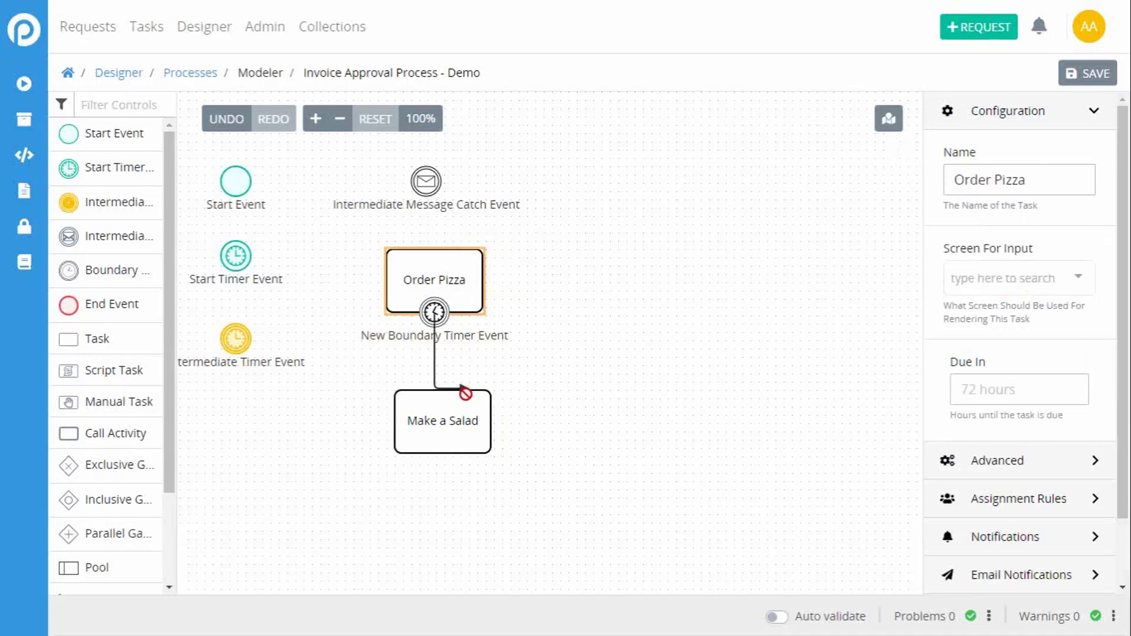
left_click(453, 413)
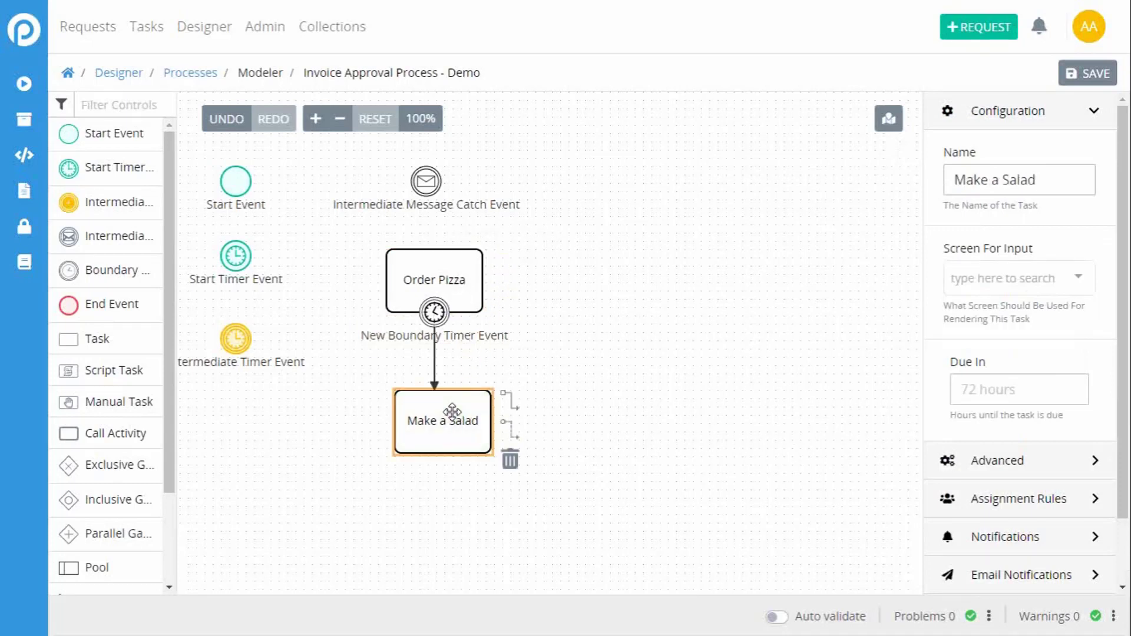
Step: Add a Task named "Eat Pizza" to the right of Order Pizza and link Order Pizza to it with a sequence flow
left_click(418, 282)
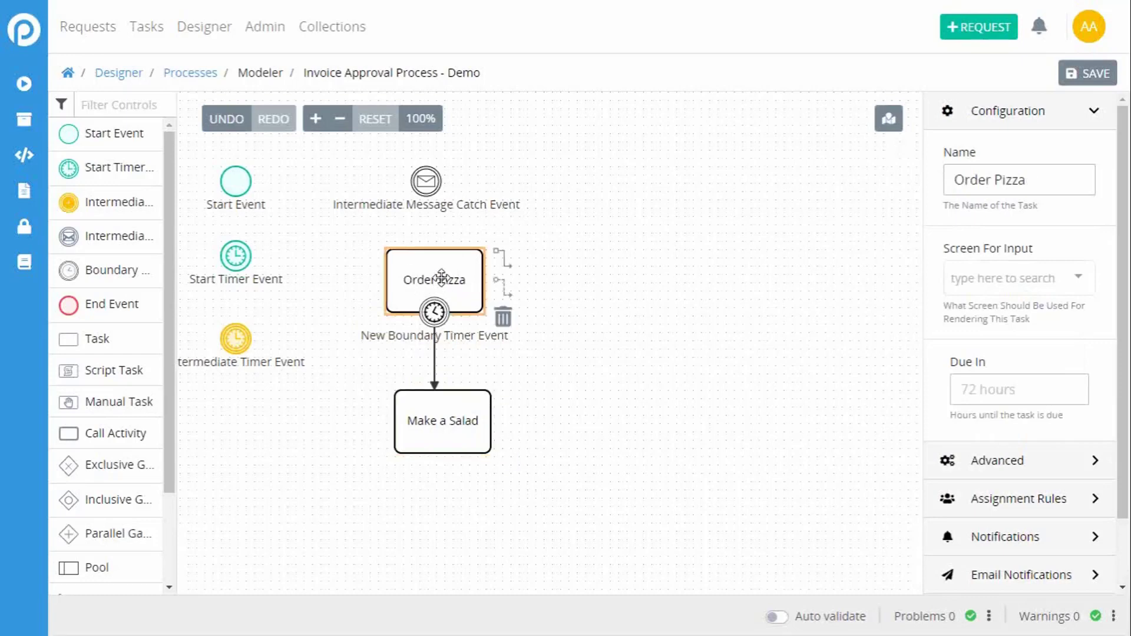
left_click_drag(94, 370, 590, 266)
left_click_drag(98, 334, 571, 285)
left_click(469, 276)
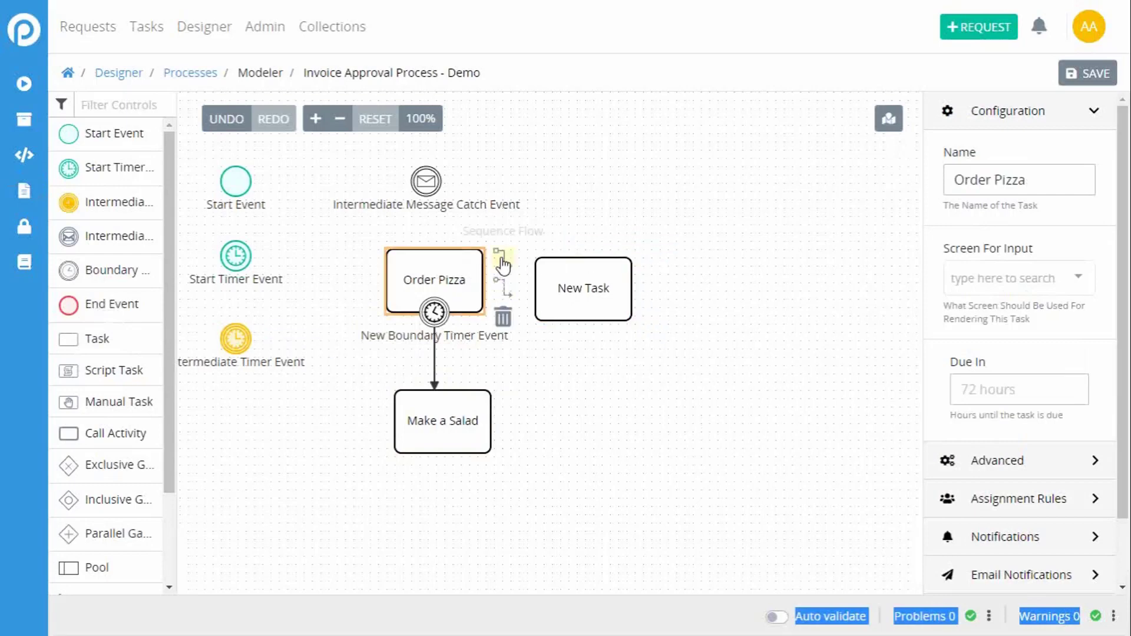
left_click_drag(500, 260, 576, 283)
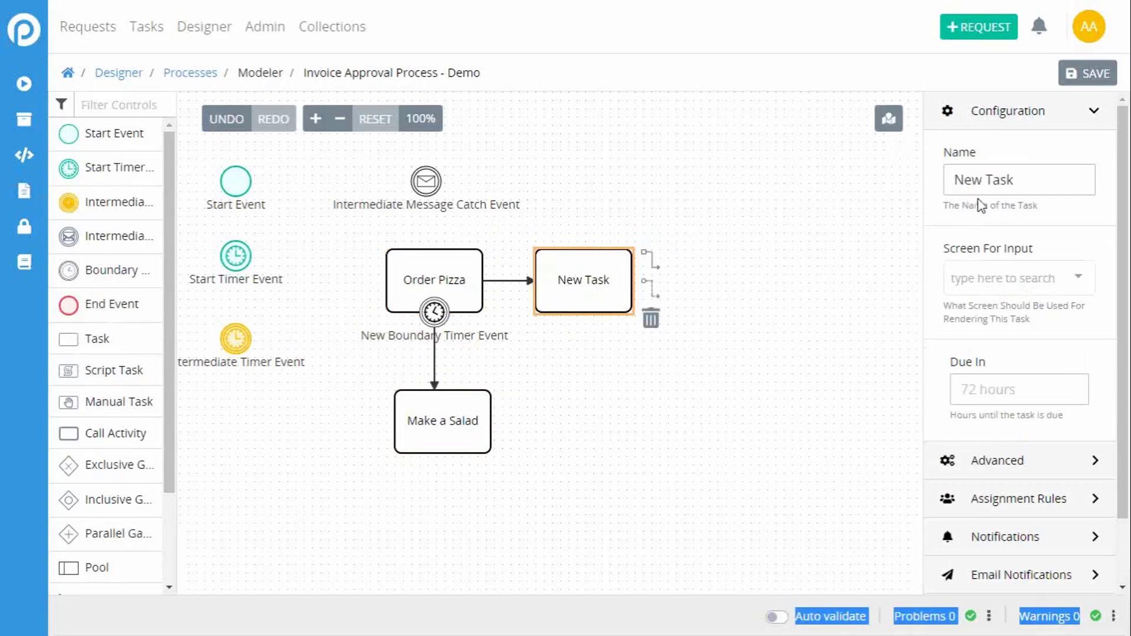
left_click_drag(1009, 180, 876, 197)
type("Eat Pizza")
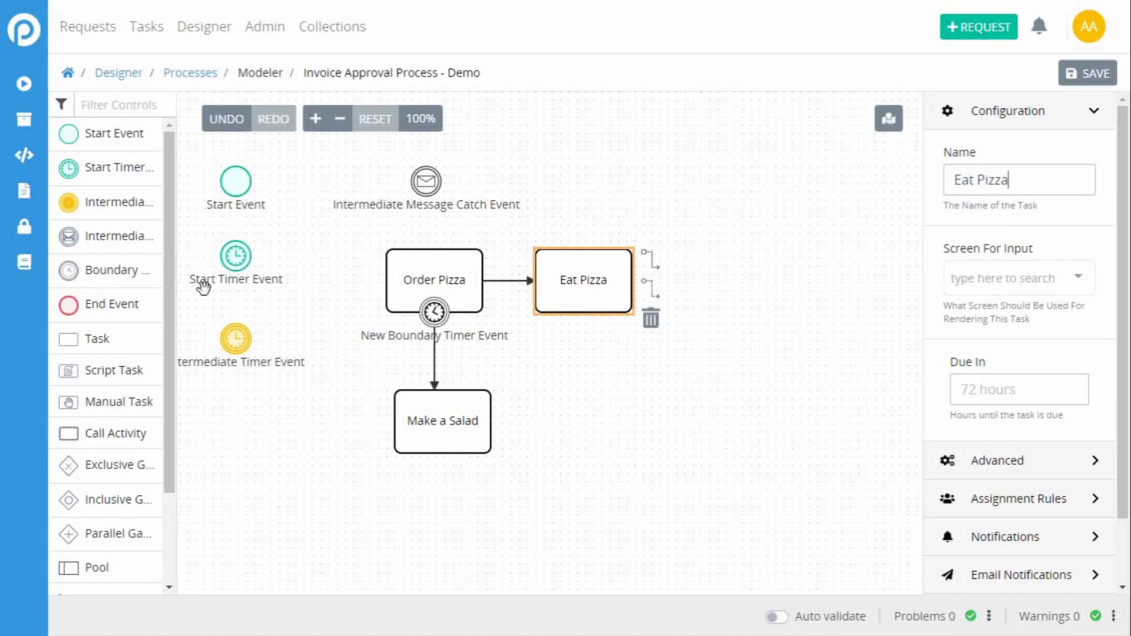
Step: Add an End Event far to the right of Make a Salad and a Script Task to the right of Eat Pizza
left_click_drag(97, 305, 822, 433)
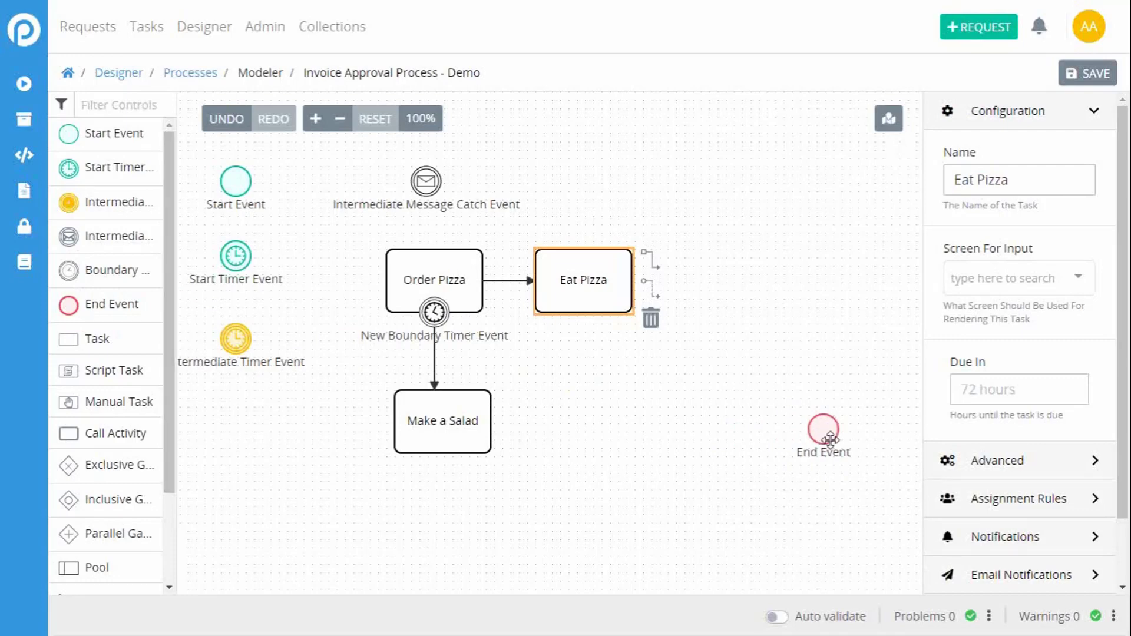
left_click(838, 439)
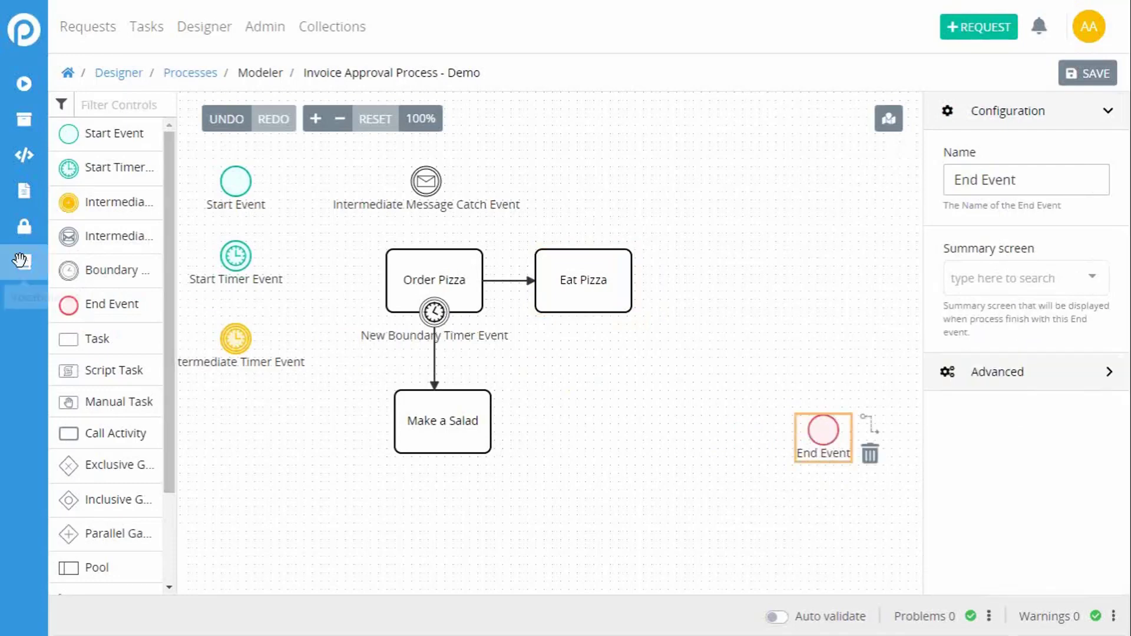
scroll(167, 313, "down", 2)
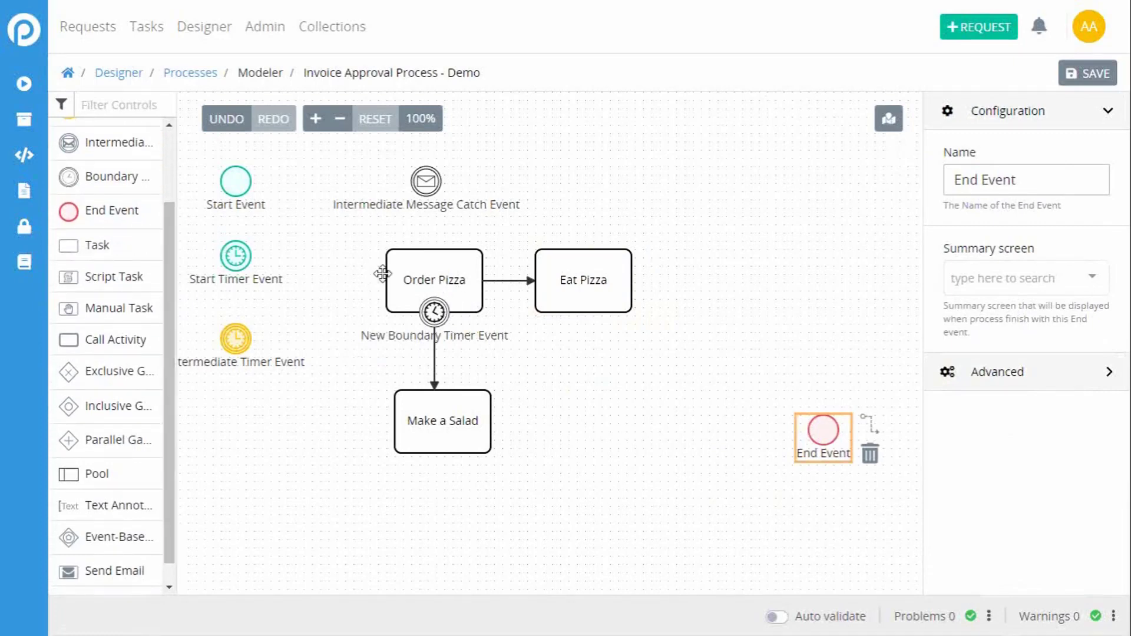
left_click(424, 282)
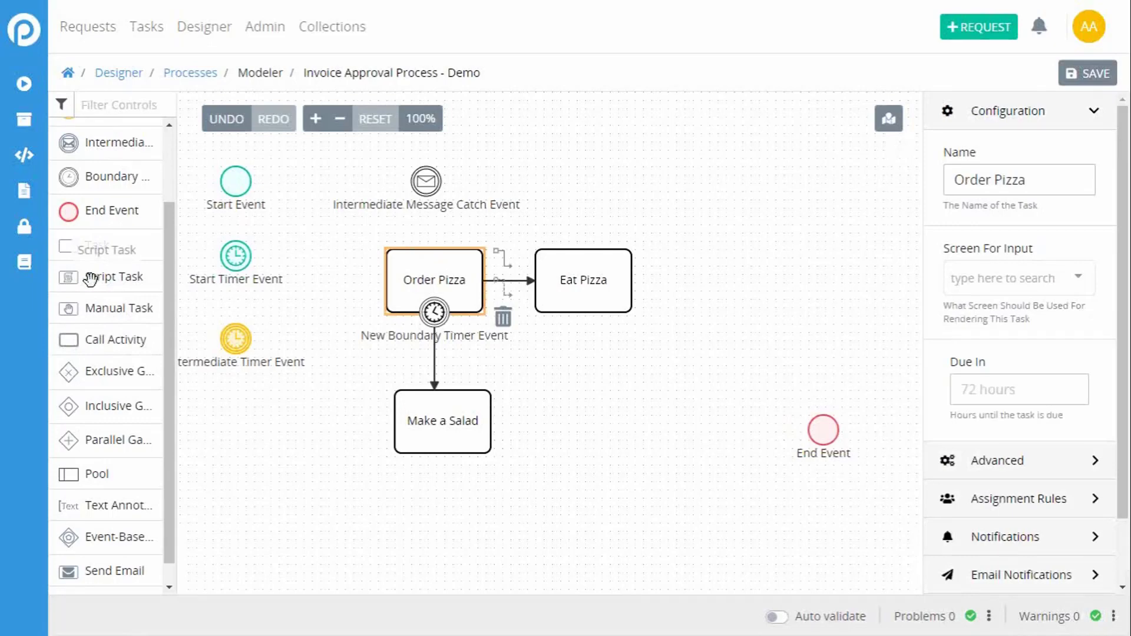
left_click_drag(96, 280, 609, 394)
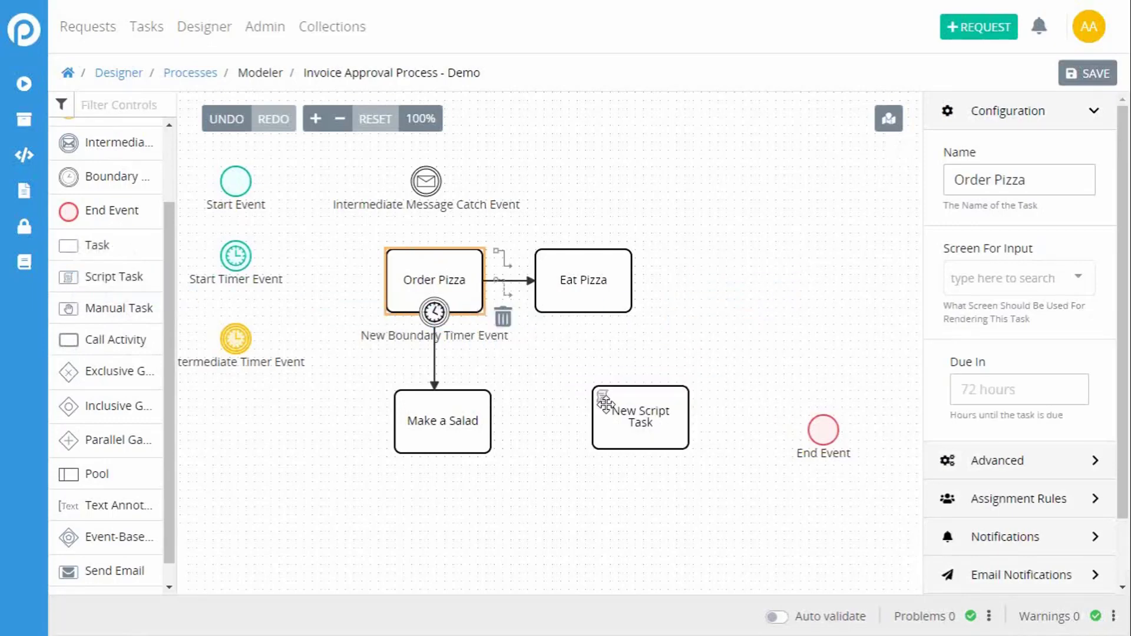
mouse_move(702, 274)
left_mouse_down()
mouse_move(725, 271)
mouse_move(704, 262)
left_mouse_up()
left_click(635, 393)
left_click(719, 286)
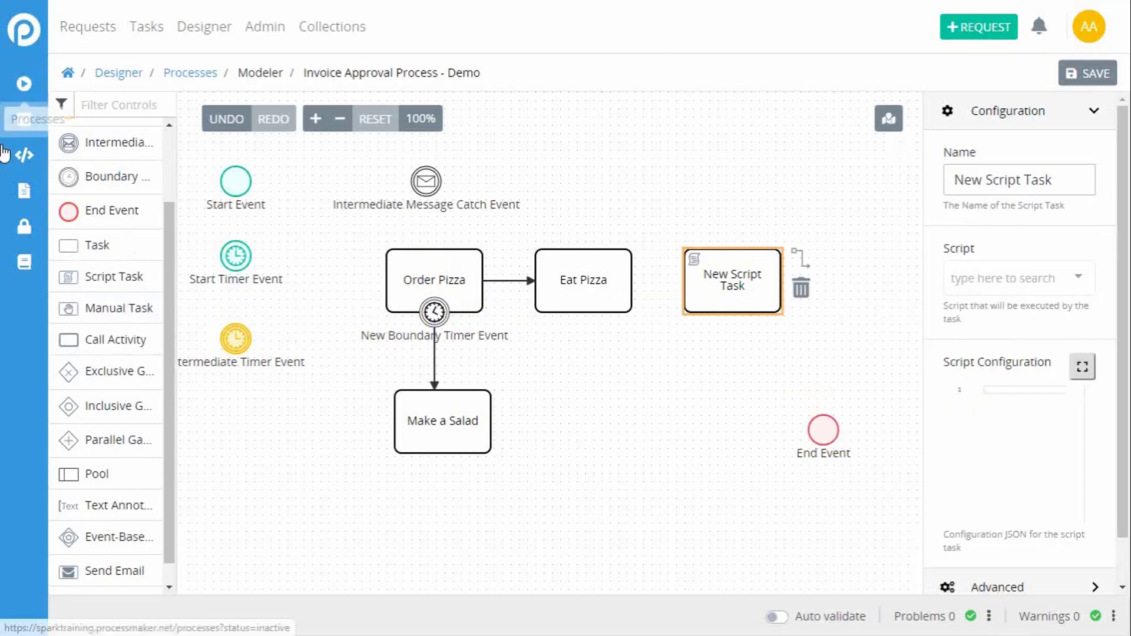
Step: Add a Manual Task to the right of Make a Salad and name it "Retrieve Item"
left_click_drag(101, 312, 575, 415)
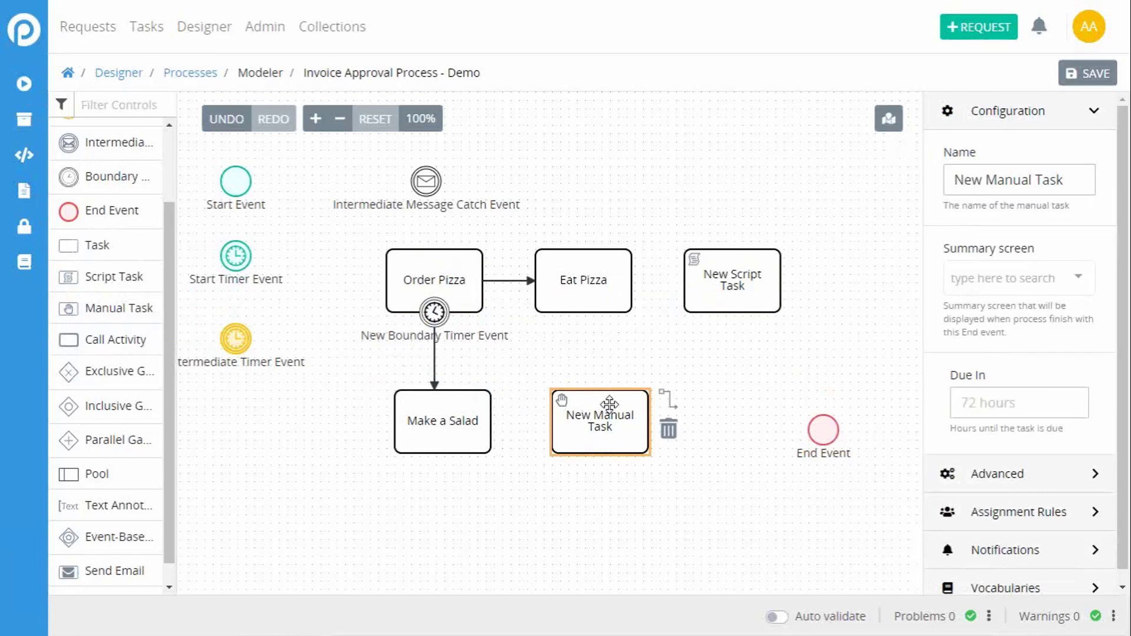
left_click_drag(1067, 182, 853, 198)
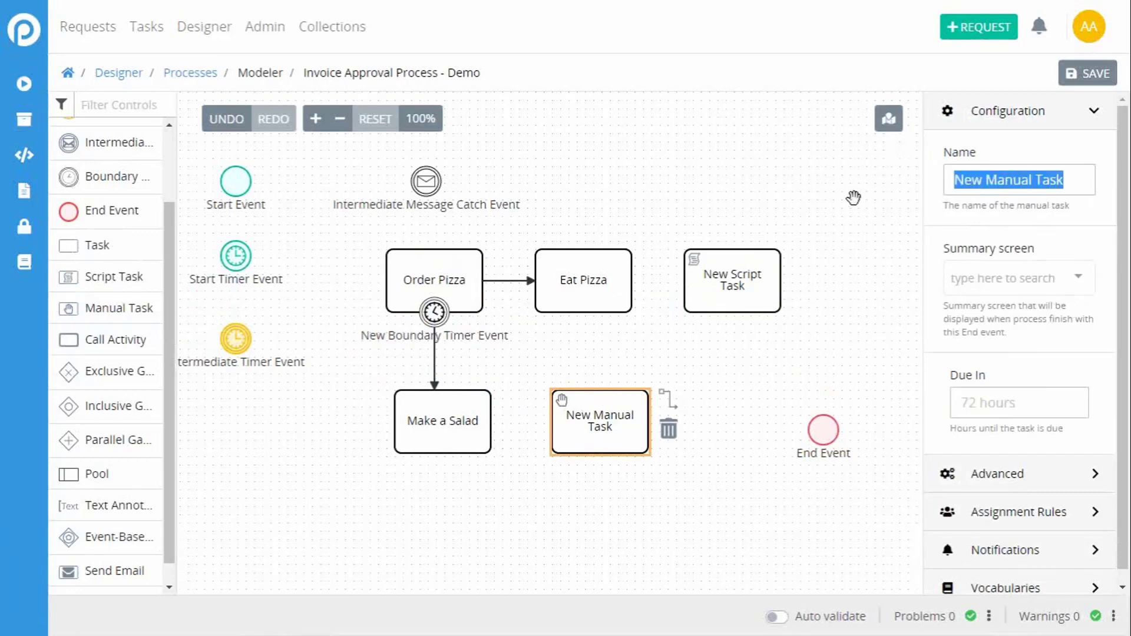
key("BackSpace")
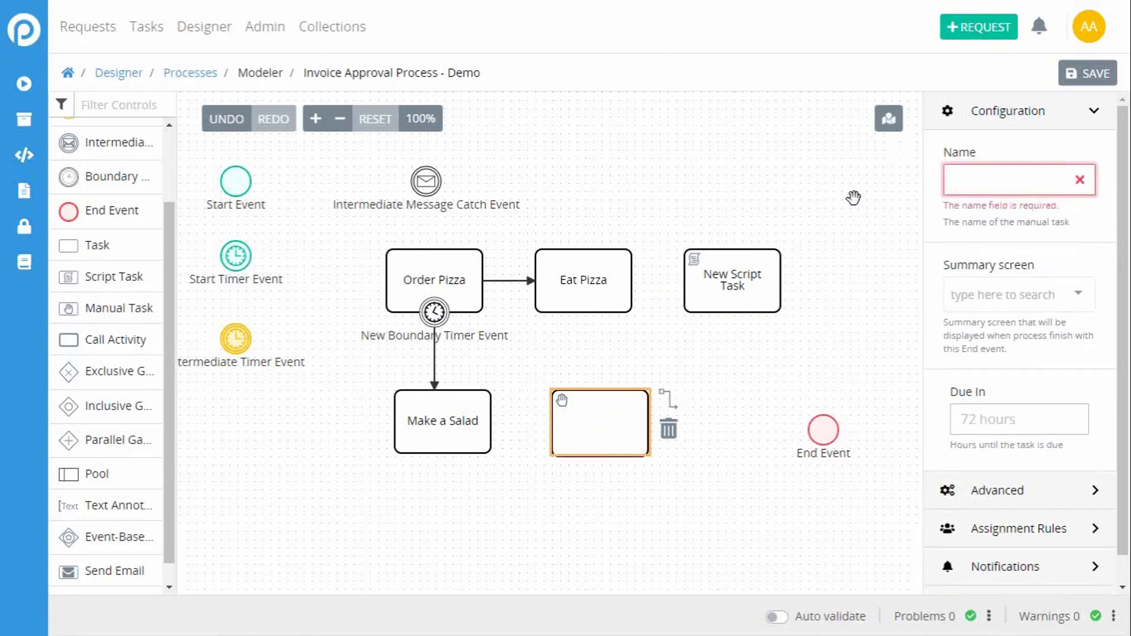
type("Retrie")
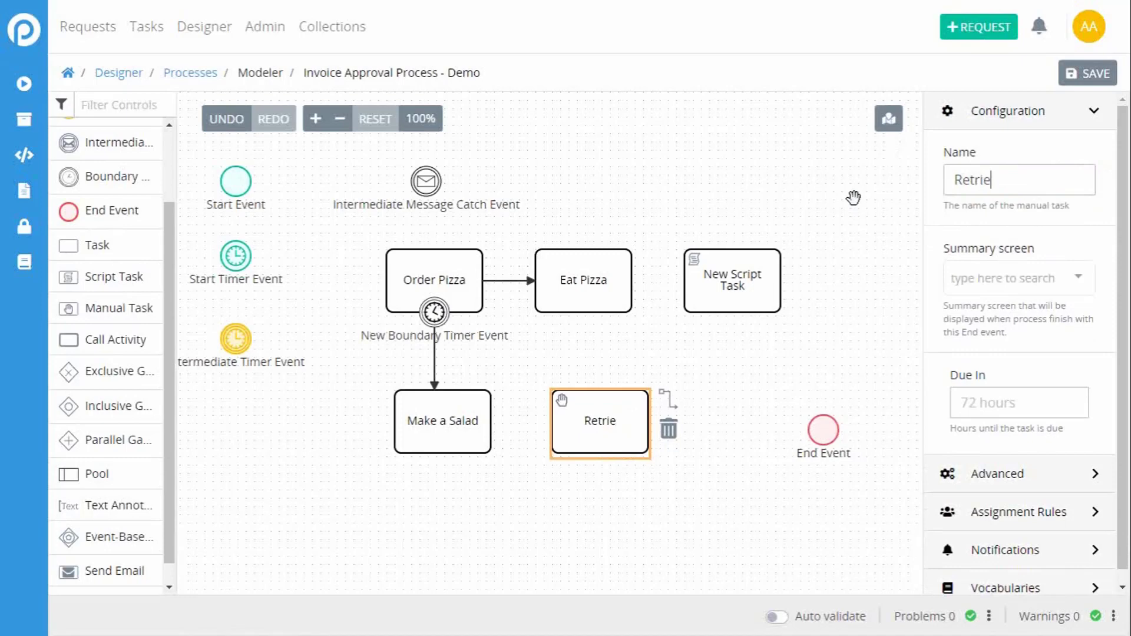
type("ve Item")
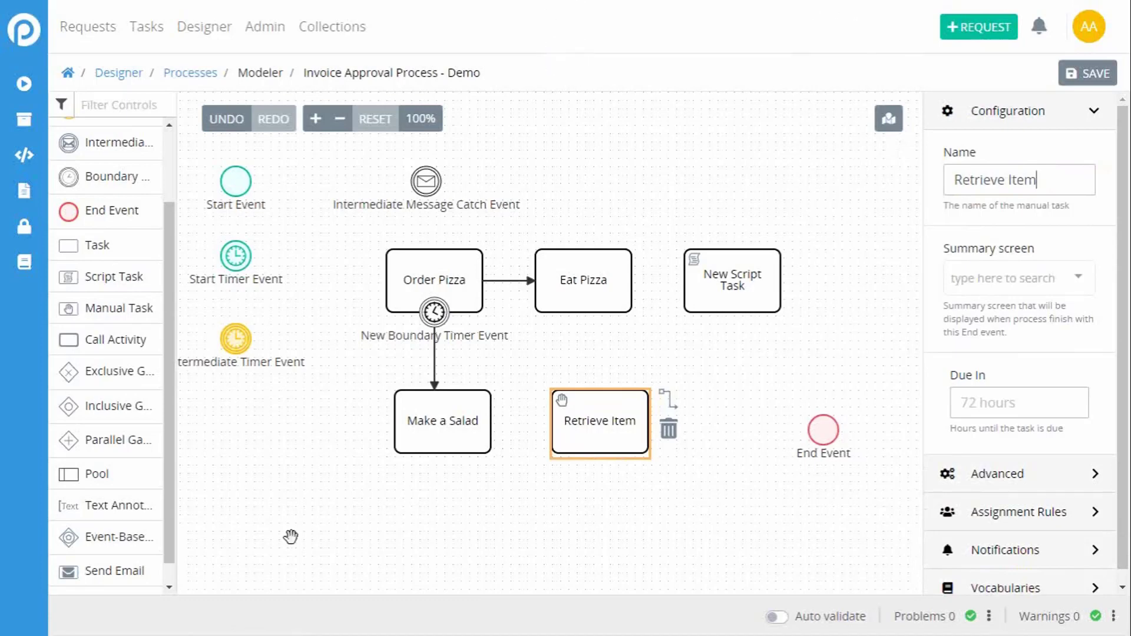
Step: Add a Call Activity to the free area below and left of Make a Salad
left_click_drag(107, 353, 318, 466)
left_click_drag(500, 585, 530, 248)
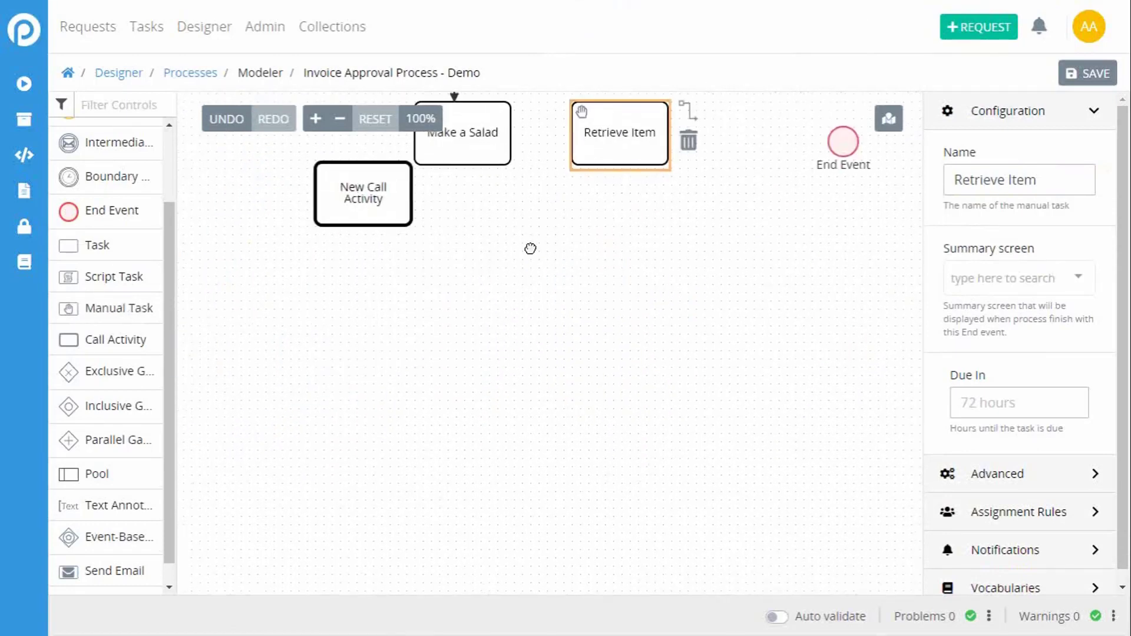
left_click_drag(343, 210, 359, 305)
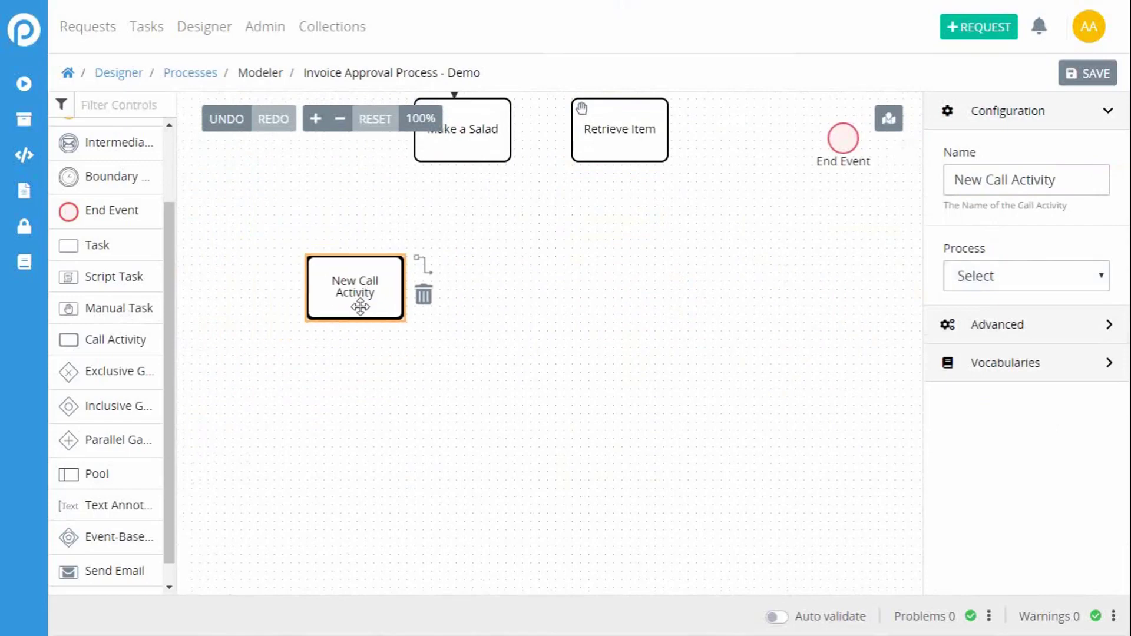
Step: Move the Call Activity up near Order Pizza and delete the Eat Pizza task
left_click(541, 328)
left_click(367, 269)
left_click_drag(557, 265, 531, 510)
left_click(531, 511)
left_click_drag(370, 468, 543, 250)
left_click(569, 216)
left_click(656, 232)
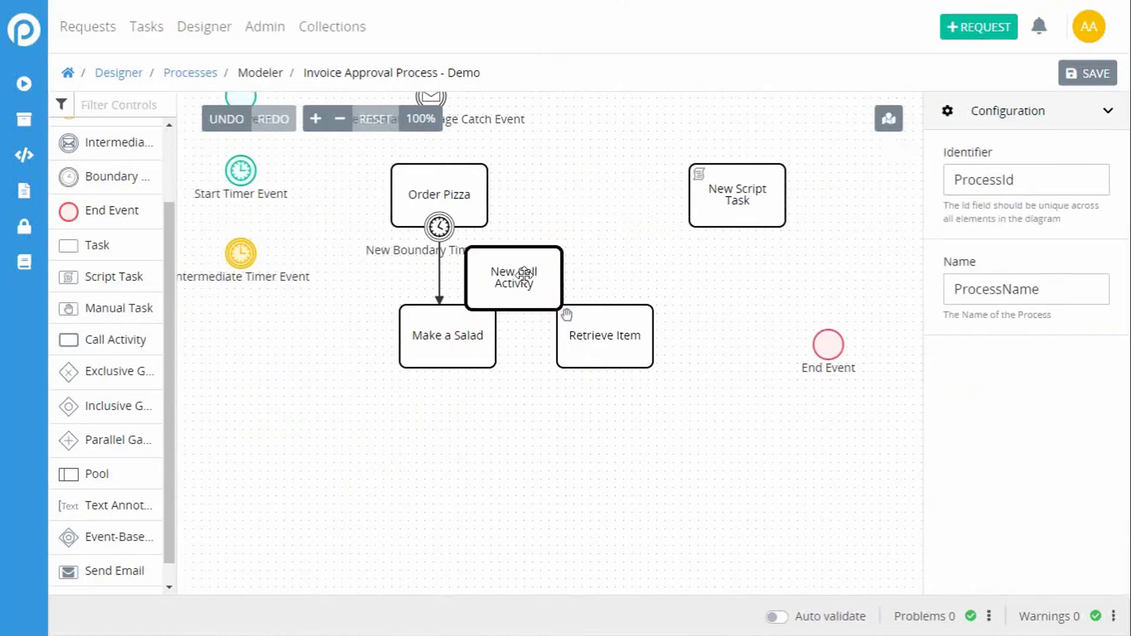
Step: Position the Call Activity directly to the right of Order Pizza and move the Script Task below the End Event
left_click_drag(524, 307, 583, 201)
left_click_drag(739, 211, 754, 423)
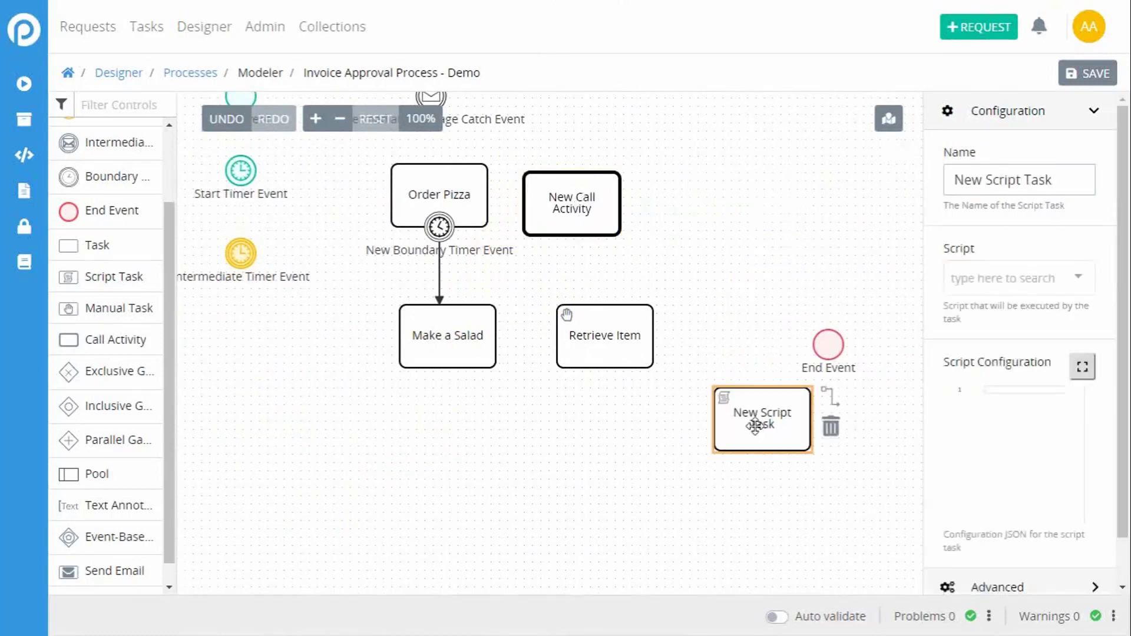
left_click_drag(598, 182, 588, 192)
Step: Connect Order Pizza to the Call Activity with a sequence flow and name the Call Activity "Make Pizza"
left_click(480, 194)
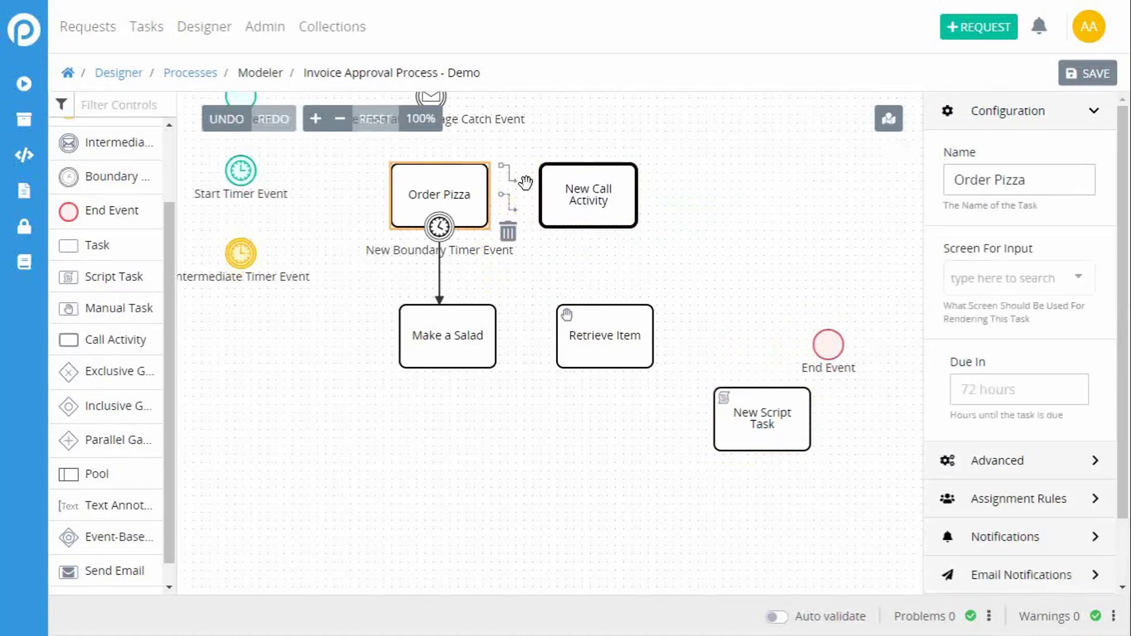
left_click_drag(510, 176, 583, 198)
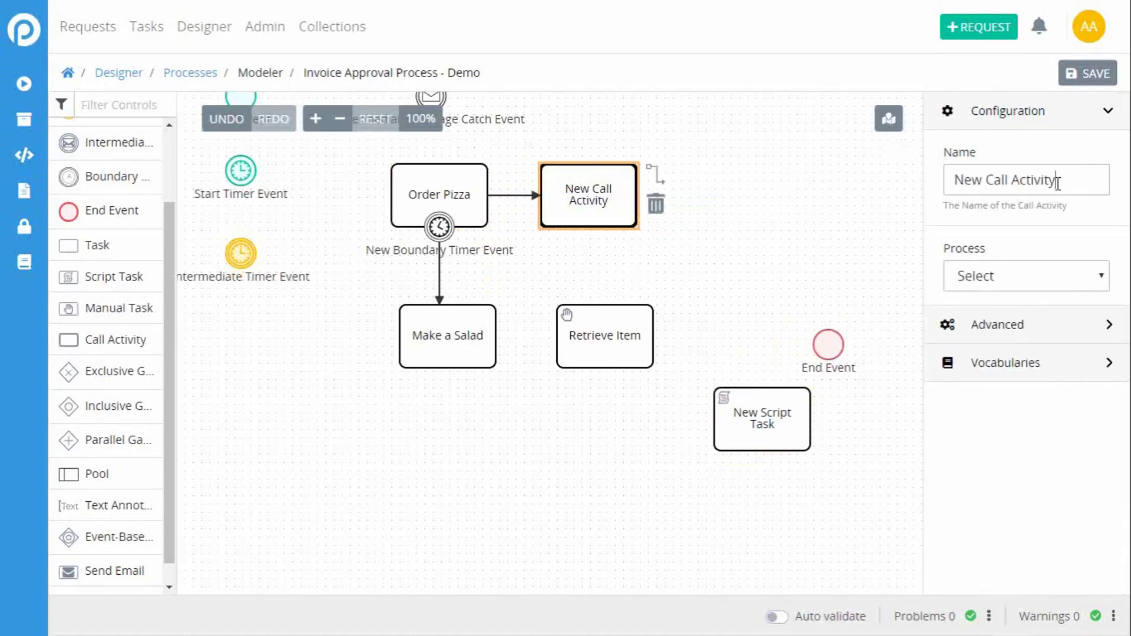
left_click_drag(1058, 184, 889, 170)
type("Make Pizza")
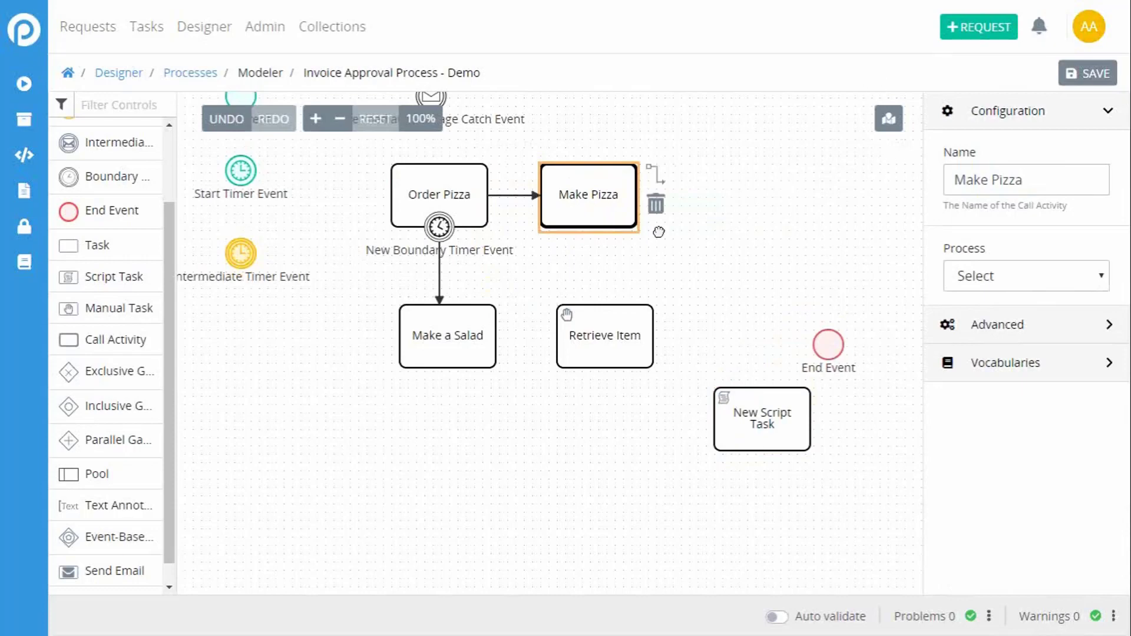
Step: Add a Task to the right of Make Pizza and connect Make Pizza to it with a sequence flow
left_click_drag(657, 232, 650, 234)
left_click_drag(97, 245, 719, 207)
left_click(610, 190)
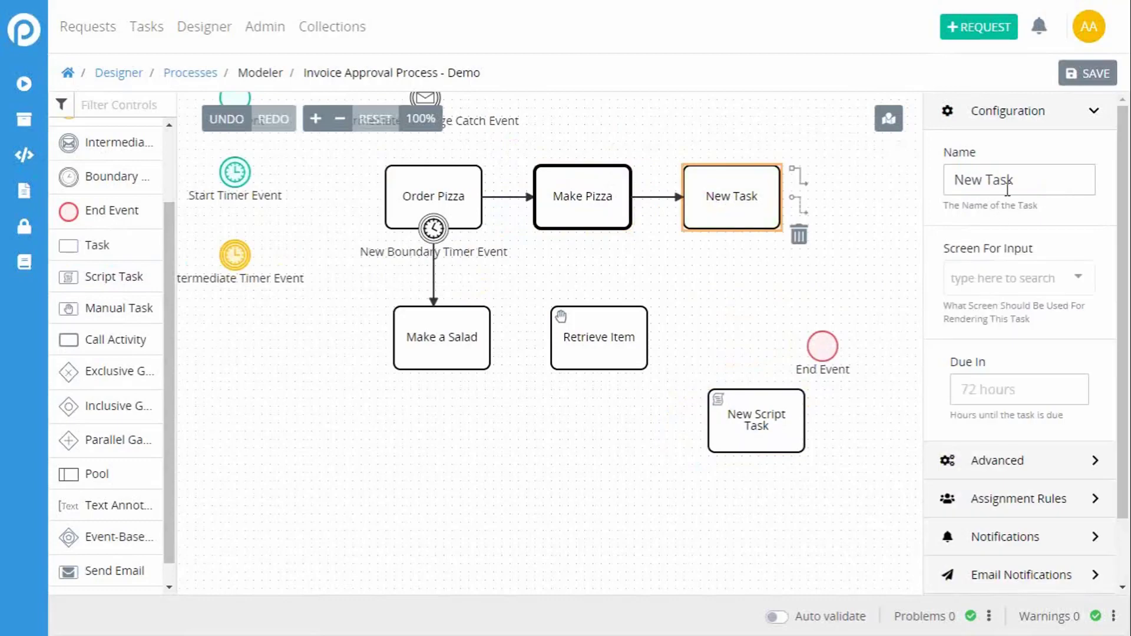
Step: Name the new task after Make Pizza "Eat Pizza"
type("Eat Paizza")
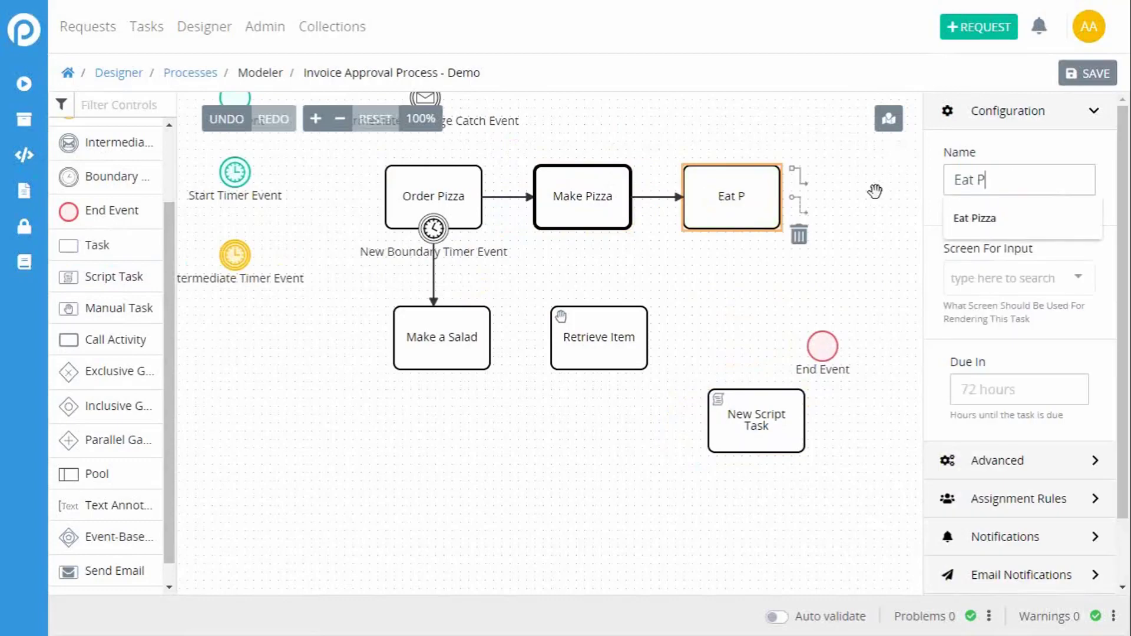
key("BackSpace")
key("BackSpace")
key("BackSpace")
key("BackSpace")
key("BackSpace")
type("iaz")
key("BackSpace")
key("BackSpace")
type("zza")
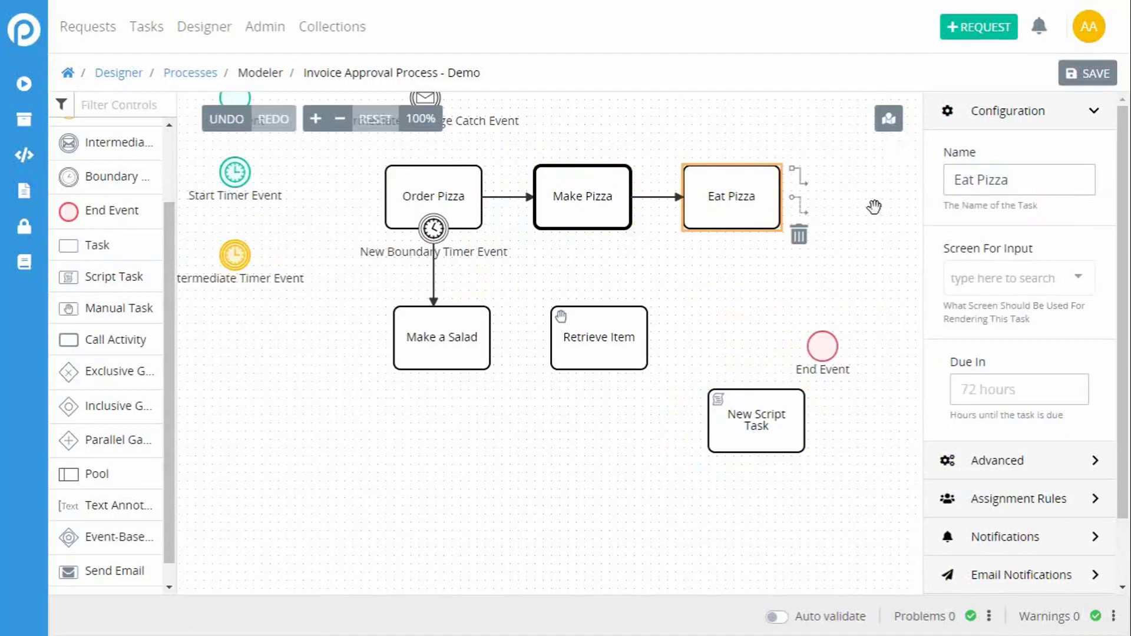
left_click(827, 248)
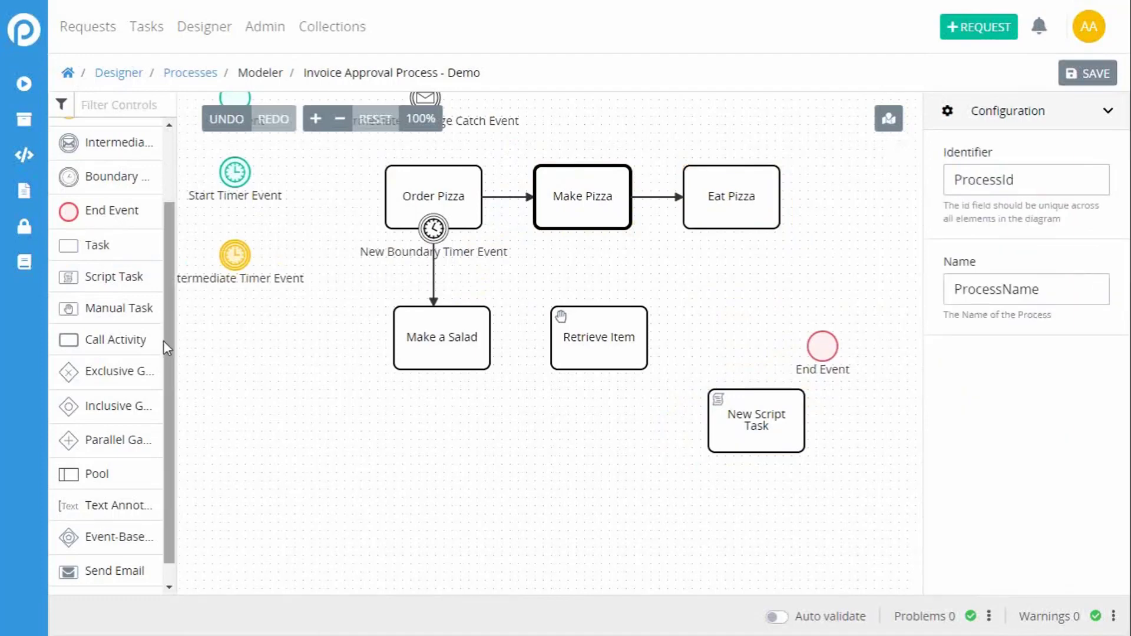
Step: Add an Exclusive Gateway below and left of Make a Salad and an Inclusive Gateway beneath it, aligned vertically
scroll(167, 348, "down", 1)
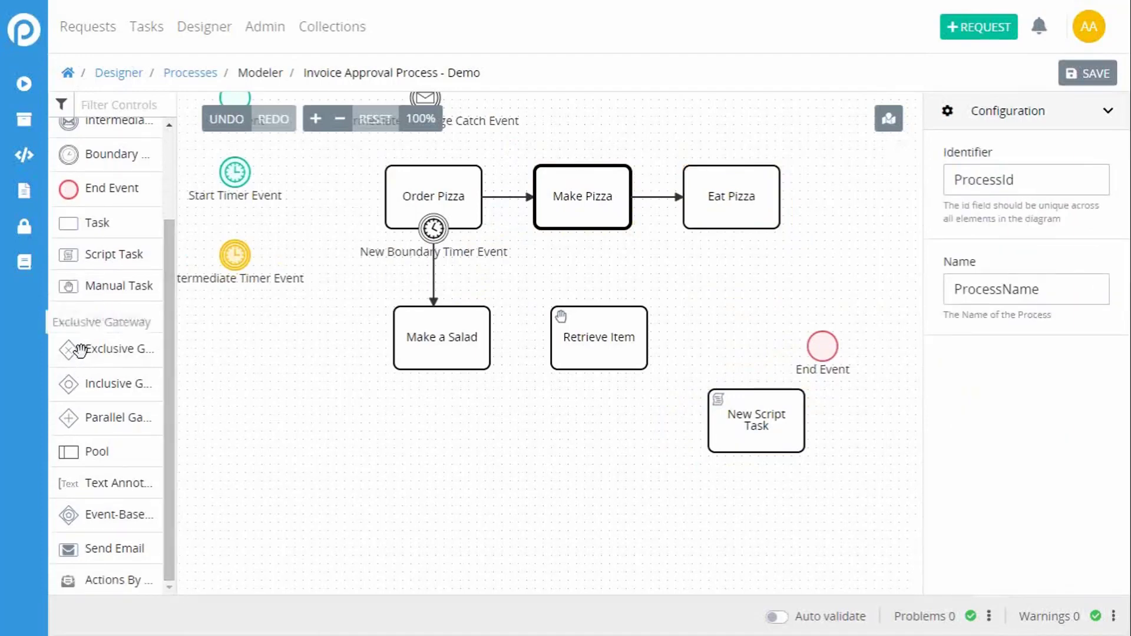
left_click_drag(81, 350, 277, 412)
left_click_drag(479, 513, 532, 312)
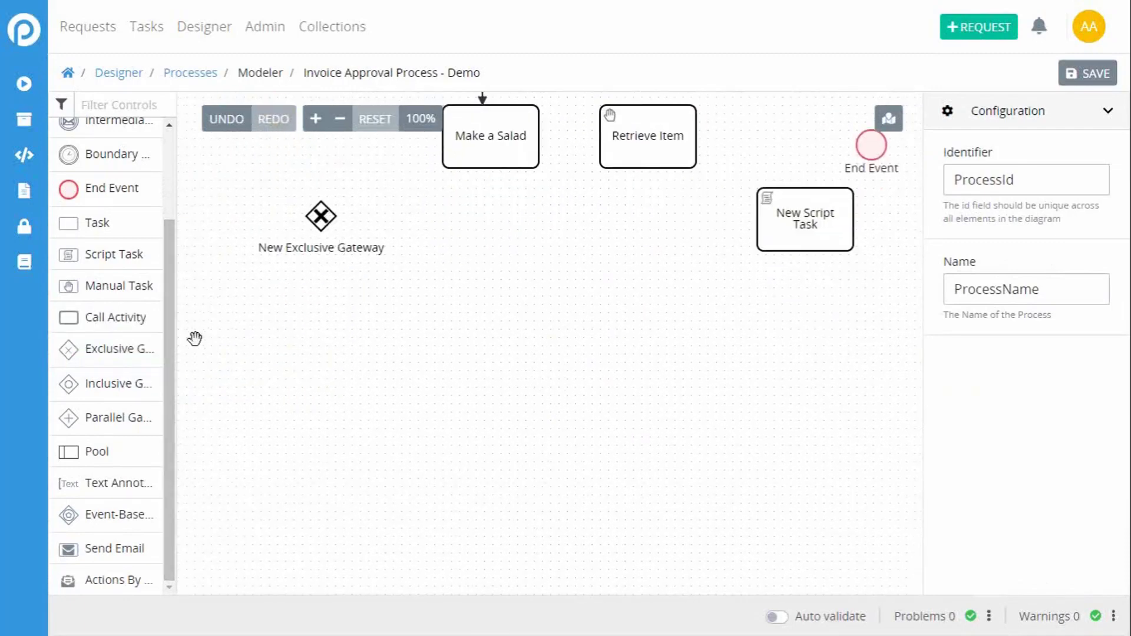
left_click_drag(112, 383, 315, 342)
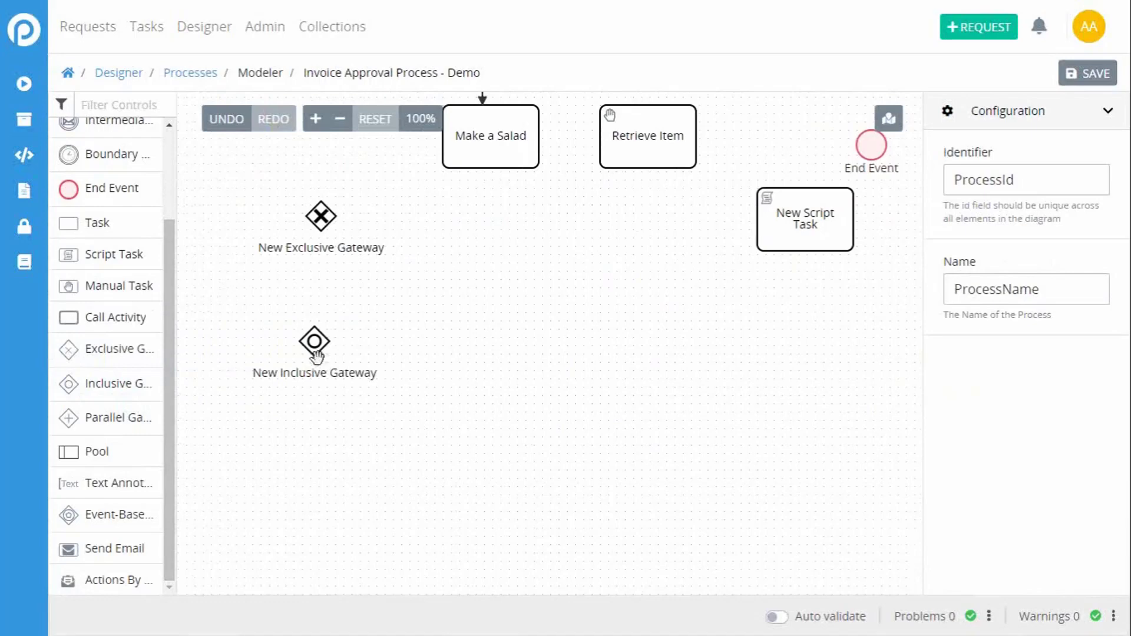
left_click(333, 362)
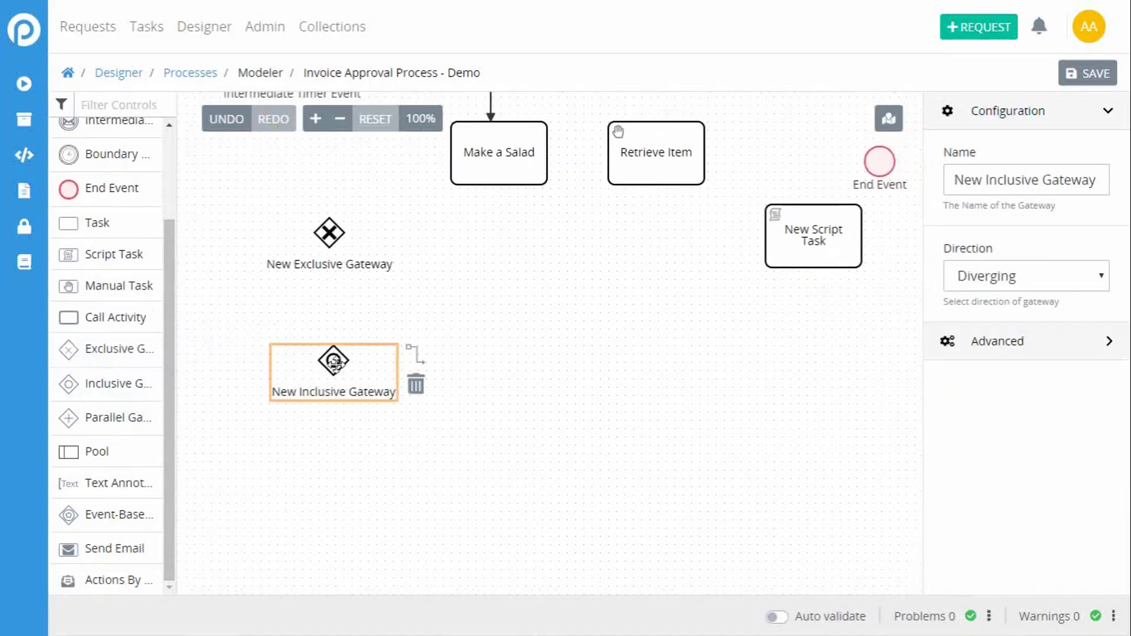
left_click_drag(328, 234, 334, 277)
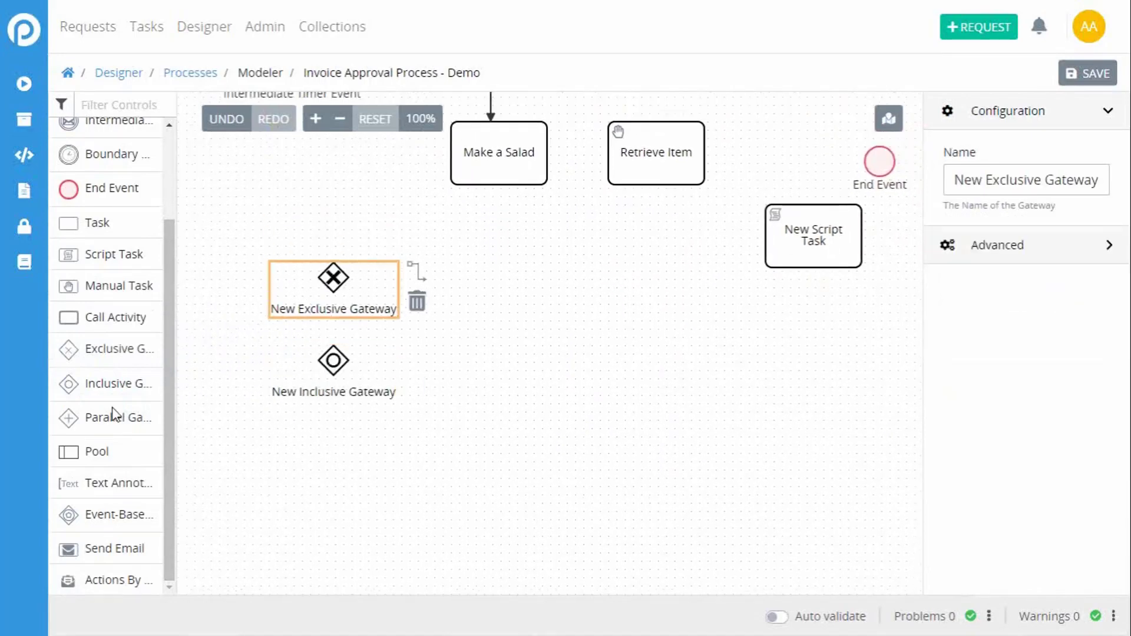
Step: Add a Parallel Gateway below the Inclusive Gateway and adjust its position
left_click_drag(116, 415, 348, 454)
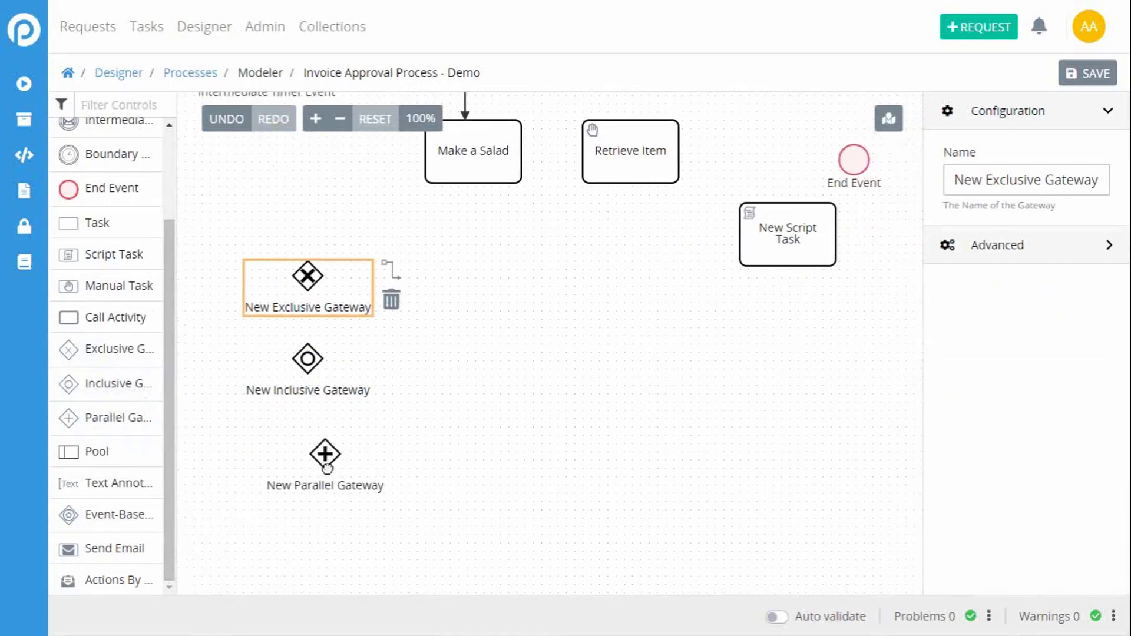
left_click(397, 458)
left_click(318, 467)
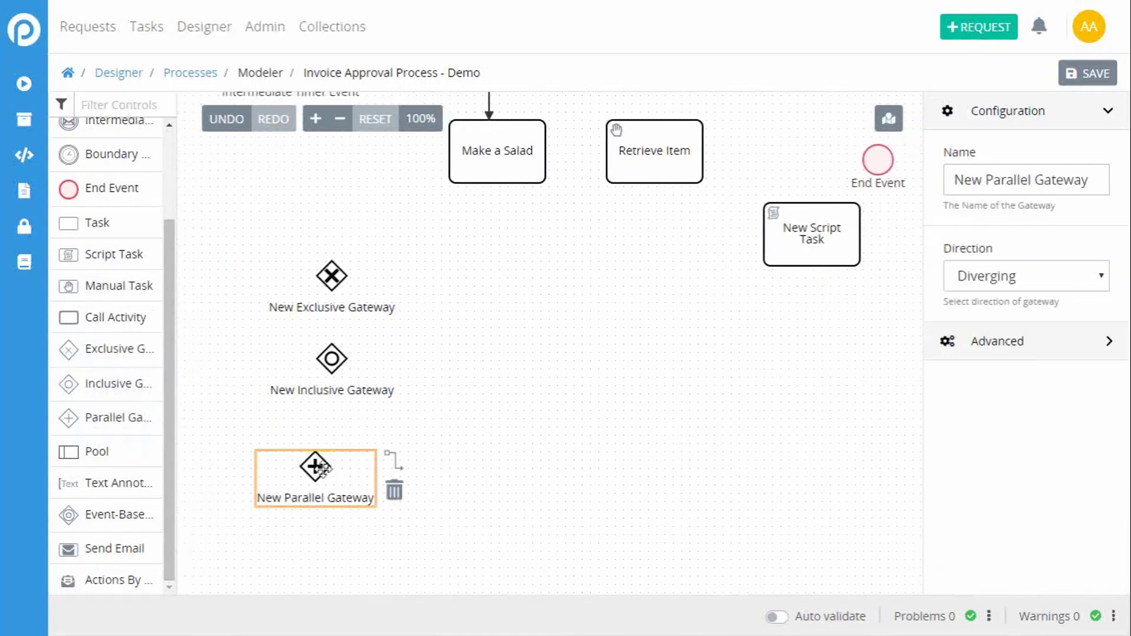
Step: Move Retrieve Item and New Script Task so they are stacked vertically below Make a Salad
left_click(481, 409)
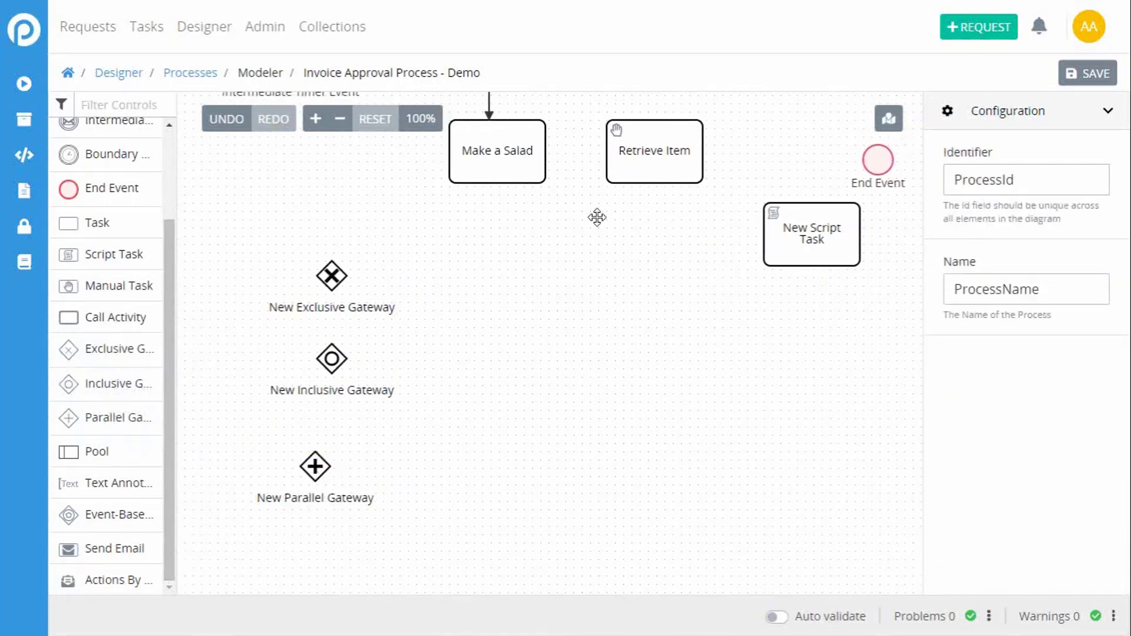
left_click_drag(671, 162, 546, 245)
left_click_drag(792, 261, 547, 326)
Step: Connect the Exclusive Gateway to both Retrieve Item and New Script Task with sequence flows
left_click(335, 275)
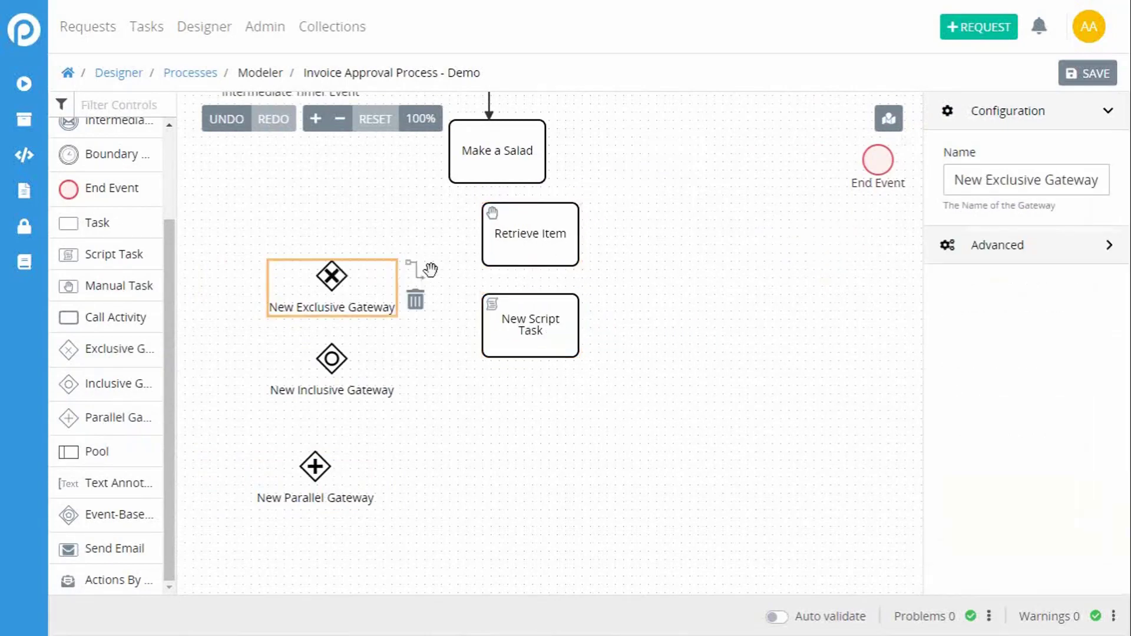
left_click_drag(429, 268, 484, 234)
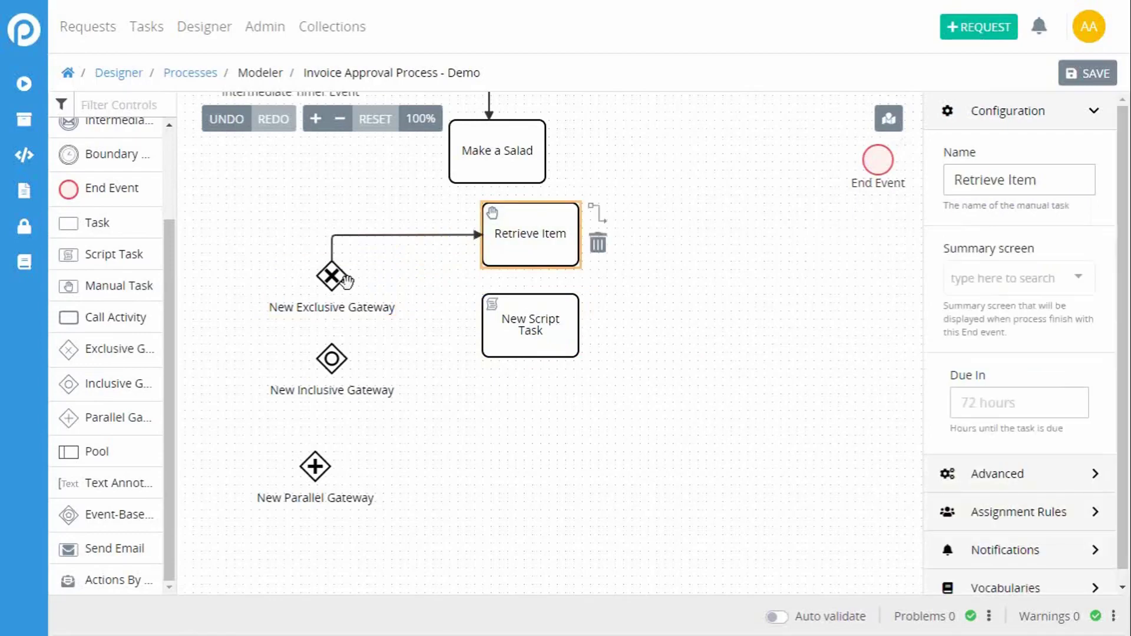
left_click(346, 281)
mouse_move(414, 268)
left_mouse_down()
mouse_move(488, 356)
mouse_move(412, 329)
mouse_move(508, 378)
mouse_move(529, 305)
mouse_move(481, 324)
mouse_move(460, 291)
mouse_move(459, 326)
left_mouse_up()
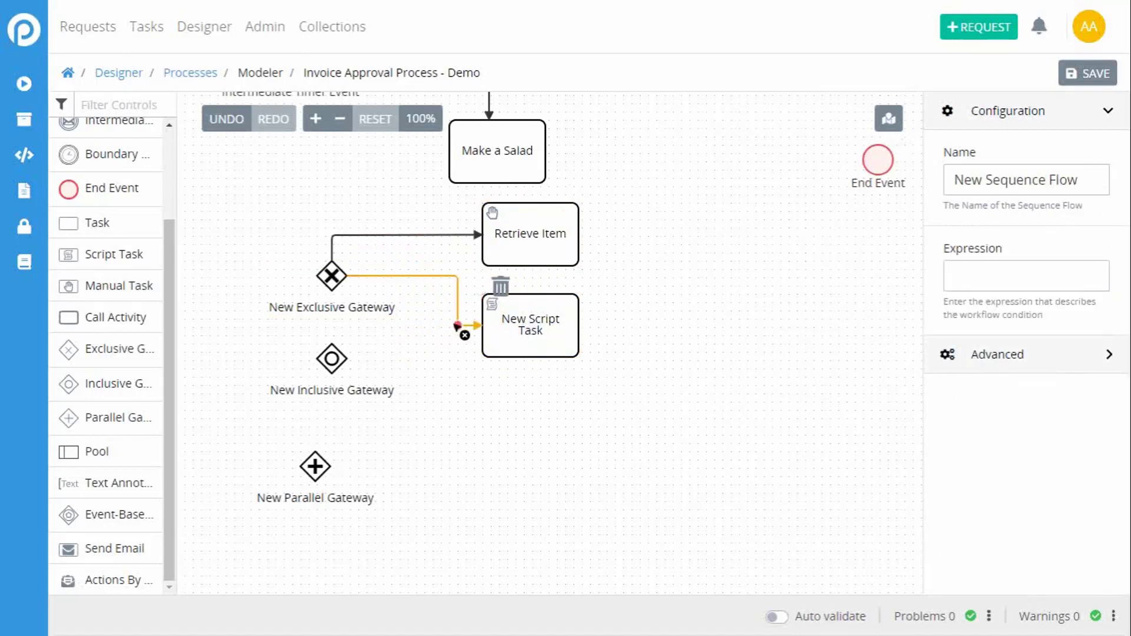
left_click_drag(470, 377, 464, 378)
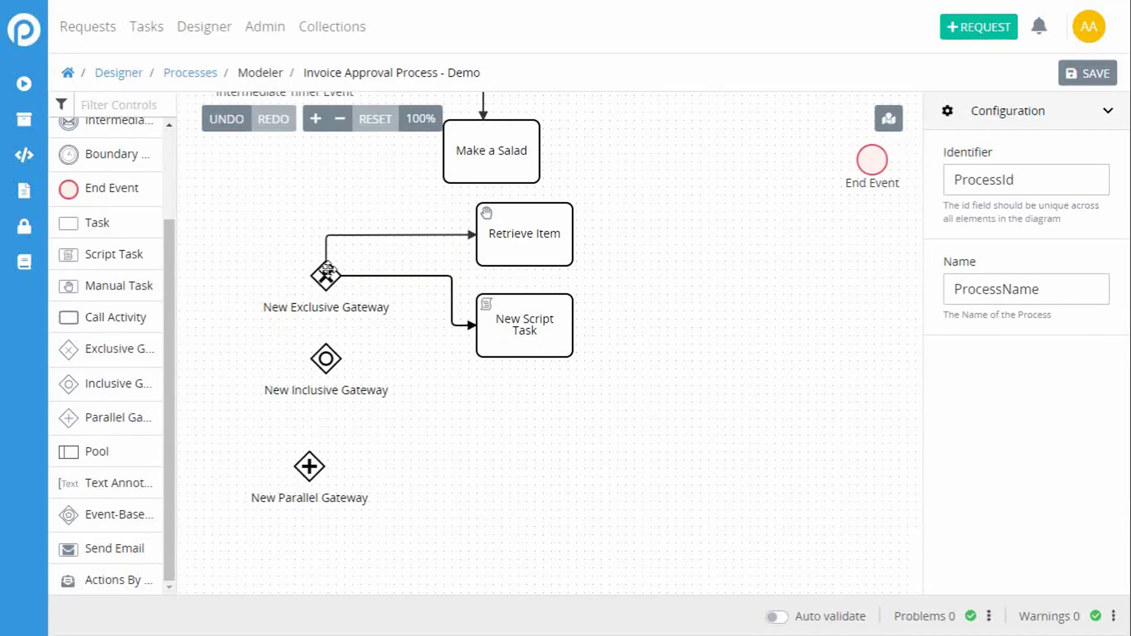
Step: Set the expression of the sequence flow from the Exclusive Gateway to Retrieve Item to approval == "yes"
left_click(380, 239)
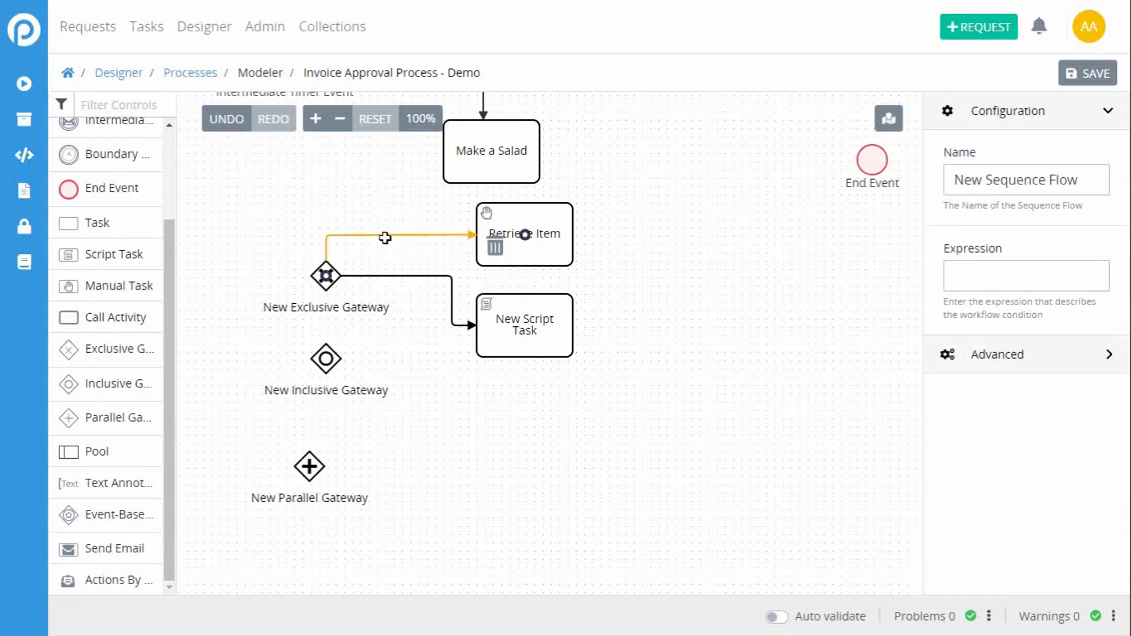
left_click(975, 280)
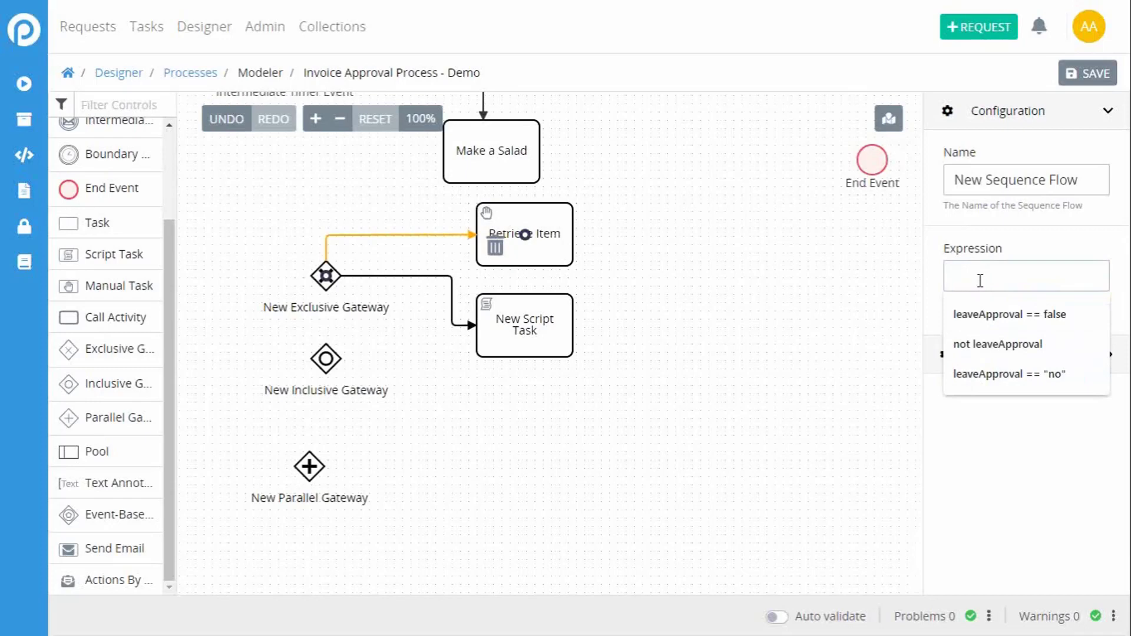
type("approv")
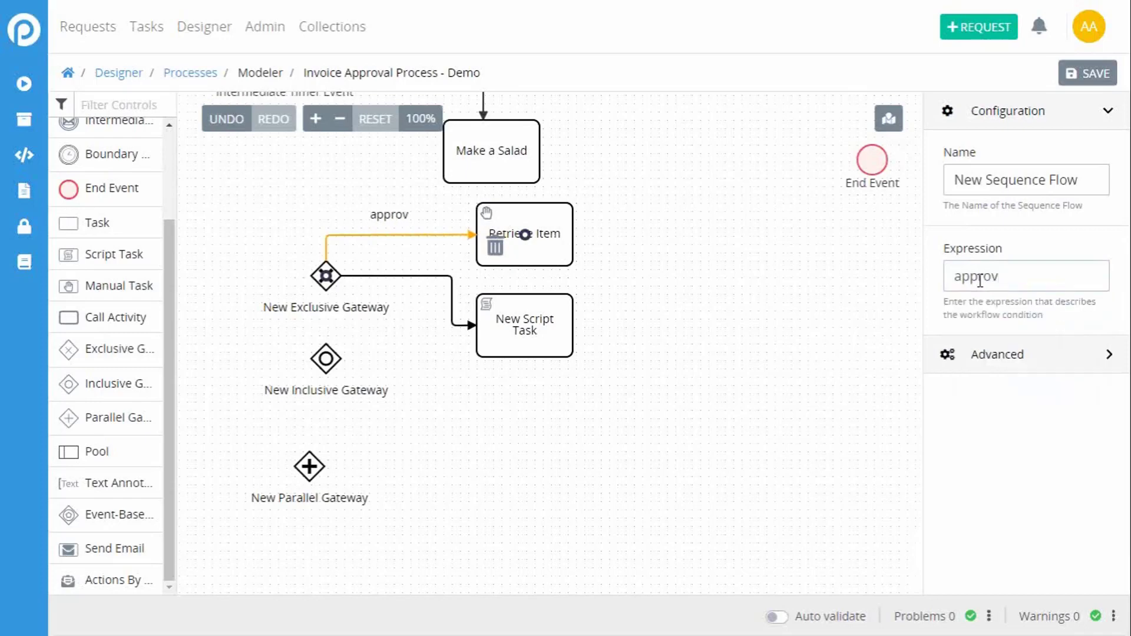
type("al ==")
key("BackSpace")
key("BackSpace")
key("BackSpace")
type("==")
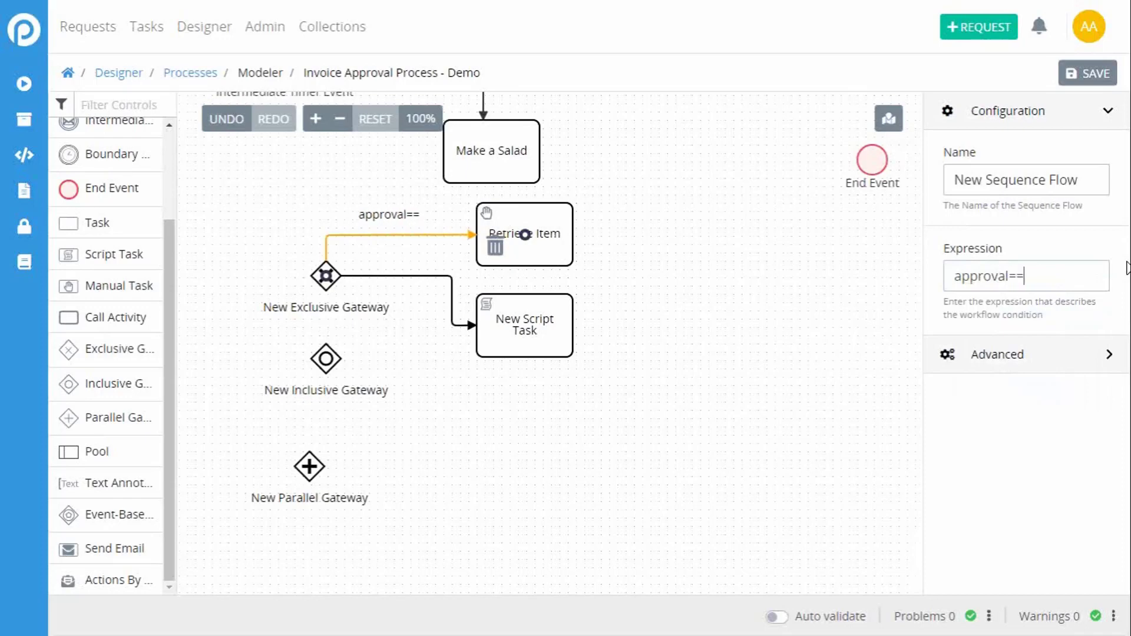
key("BackSpace")
key("BackSpace")
type("== \"yes\"")
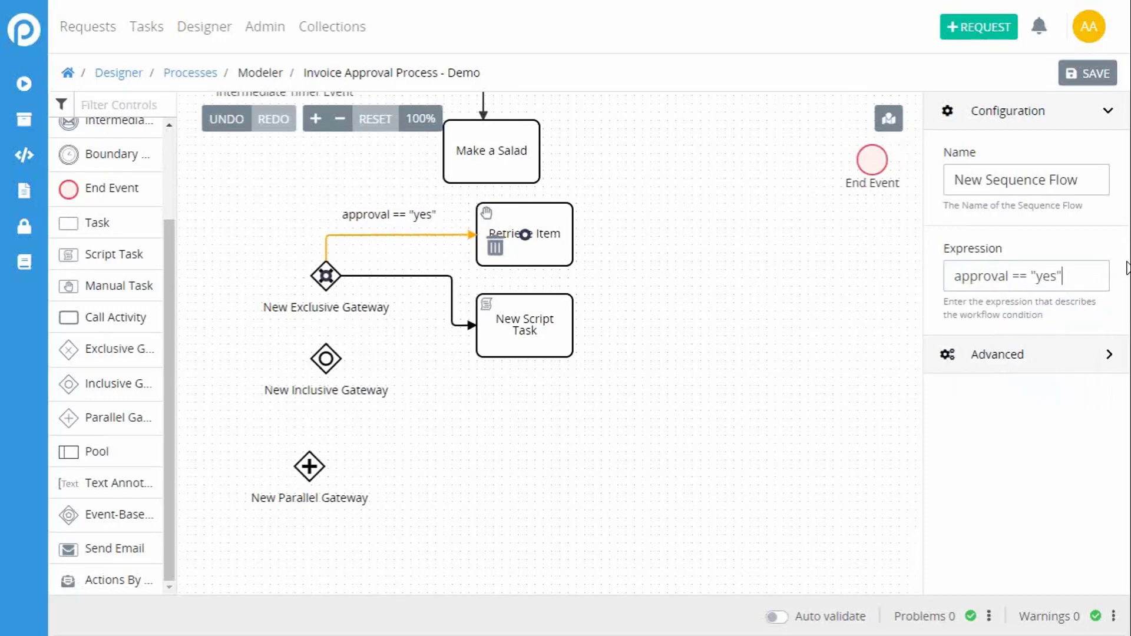
left_click(361, 336)
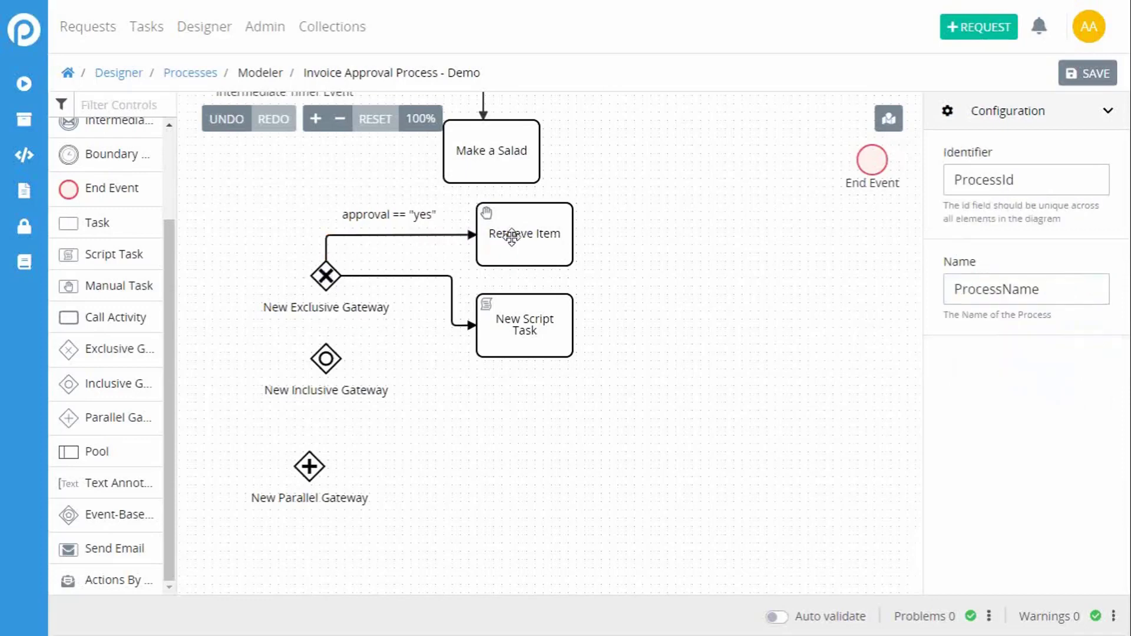
Step: Set the expression of the sequence flow from the Exclusive Gateway to New Script Task to approval == "no"
left_click(430, 280)
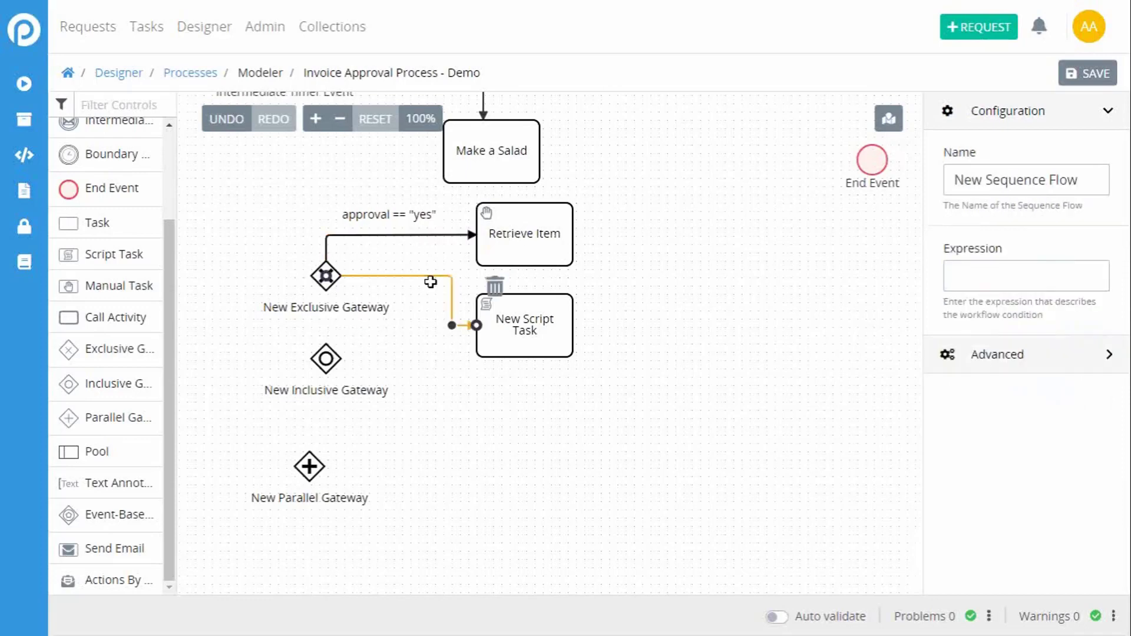
left_click(1007, 272)
type("approval")
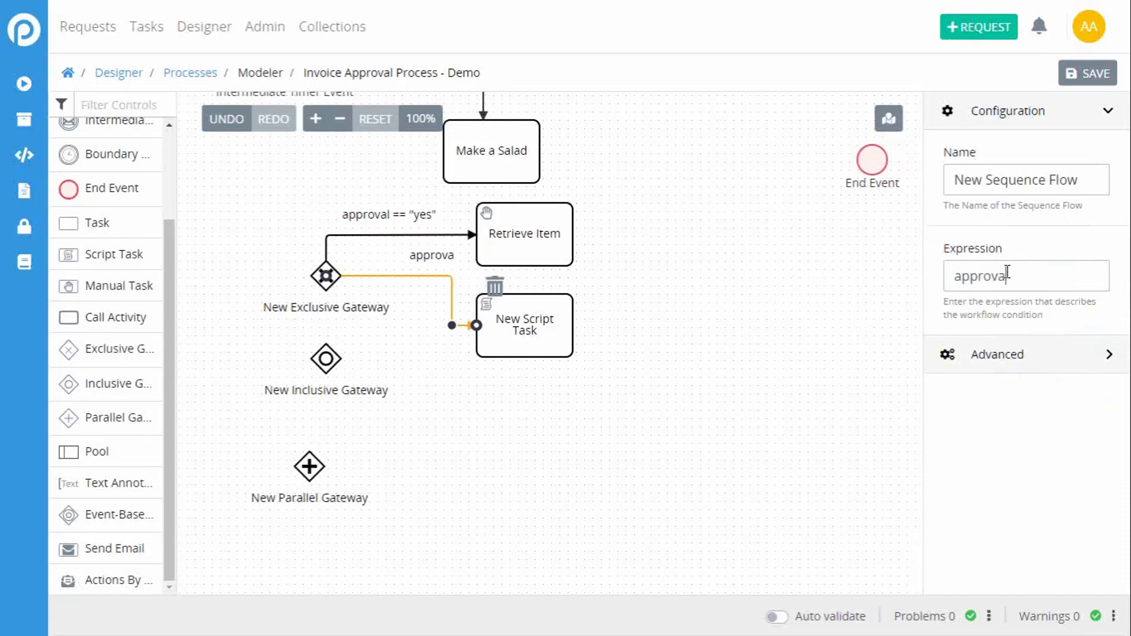
type(" == \"no\"")
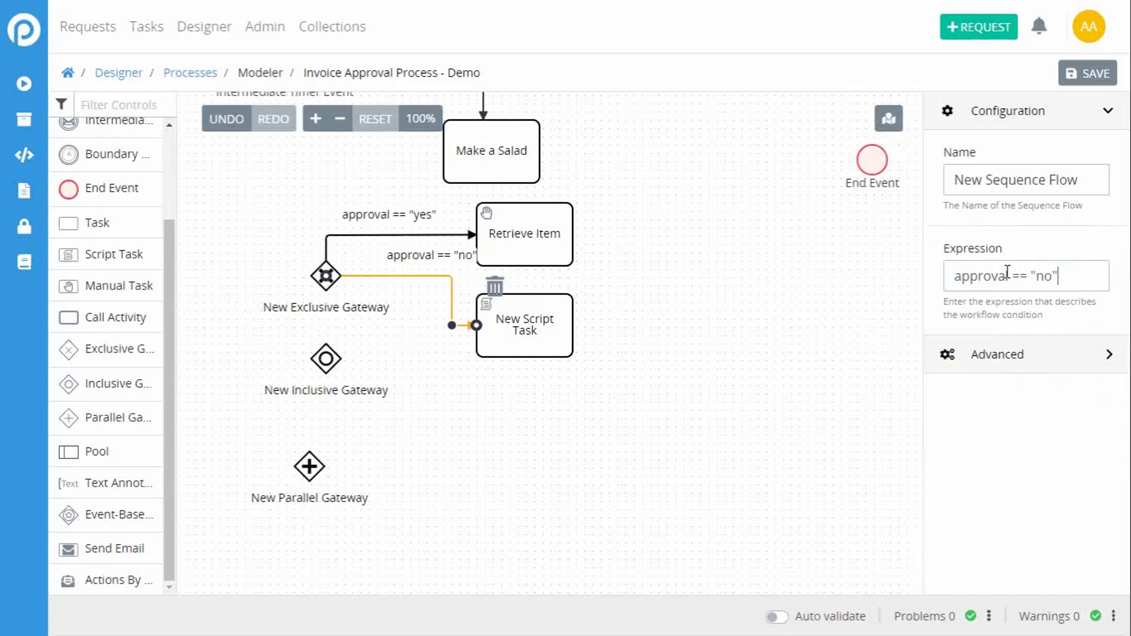
left_click(654, 372)
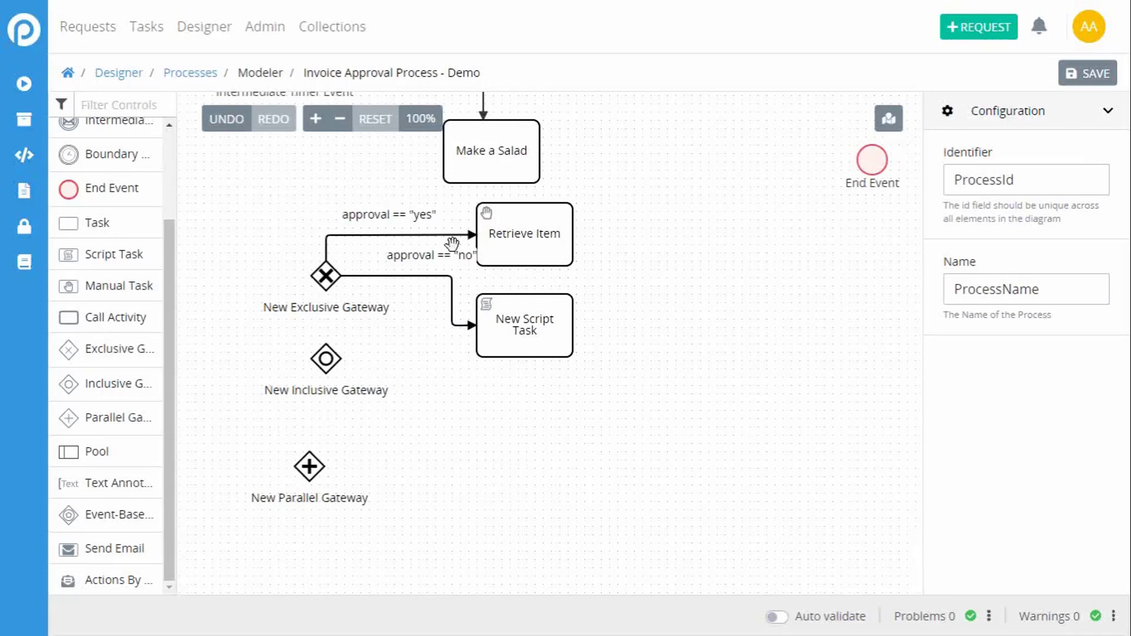
Step: Move the Inclusive Gateway to the empty canvas area below the exclusive branch and the Parallel Gateway off to its upper right
left_click(483, 176)
left_click(311, 291)
left_click(330, 281)
left_click_drag(325, 357, 398, 472)
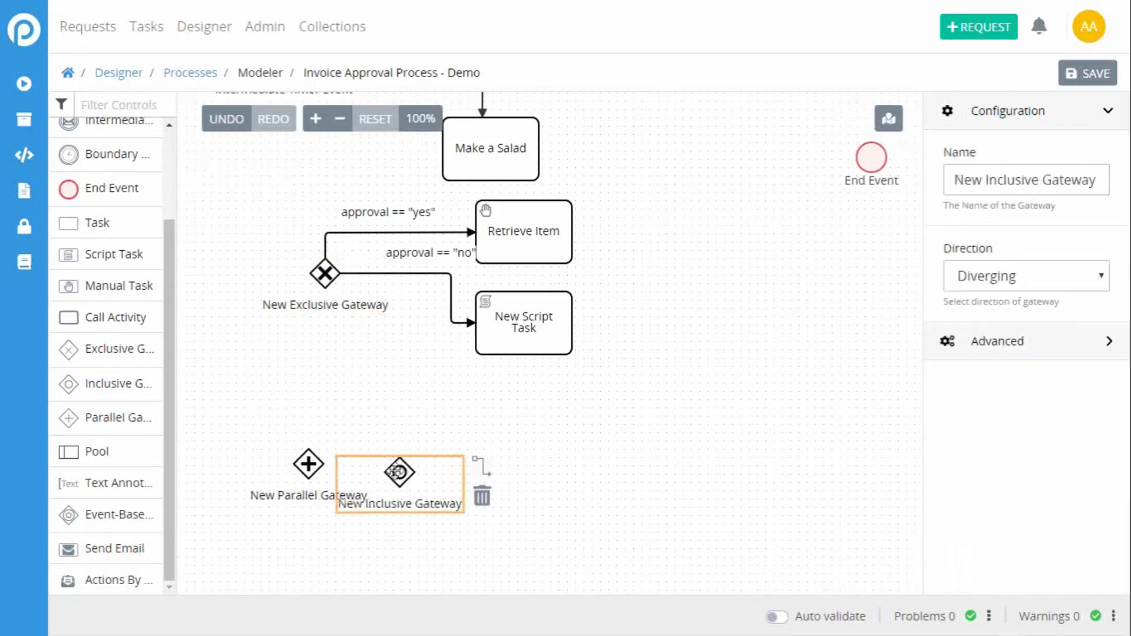
scroll(538, 319, "down", 5)
left_click_drag(403, 179, 324, 412)
left_click_drag(321, 177, 668, 161)
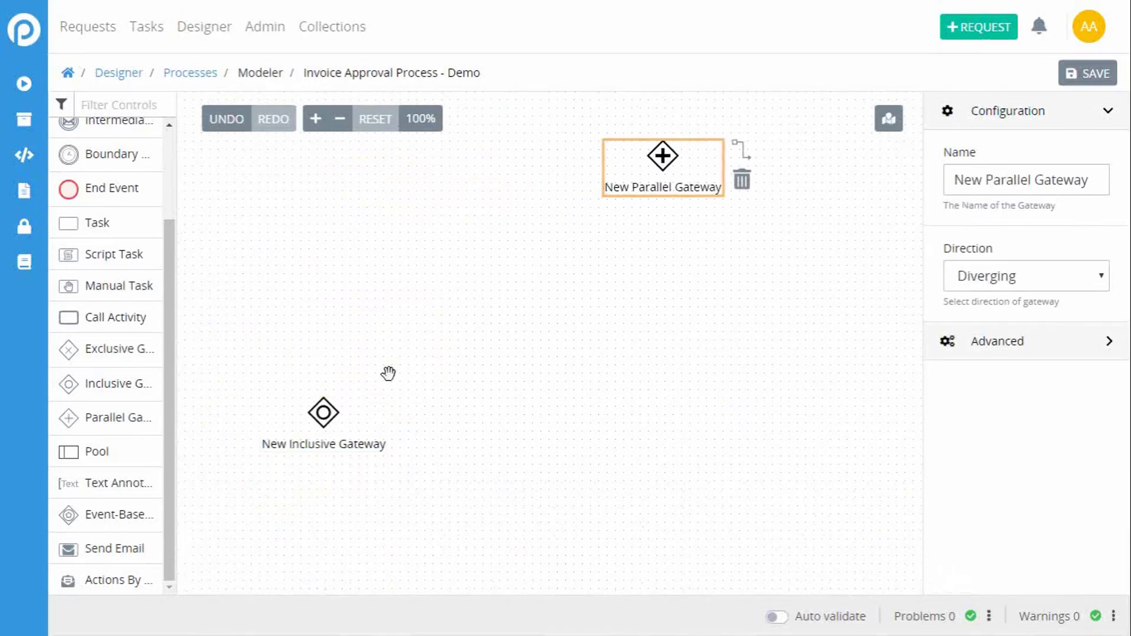
left_click_drag(328, 406, 328, 332)
Step: Add three Tasks stacked vertically to the right of the Inclusive Gateway
left_click_drag(91, 222, 533, 266)
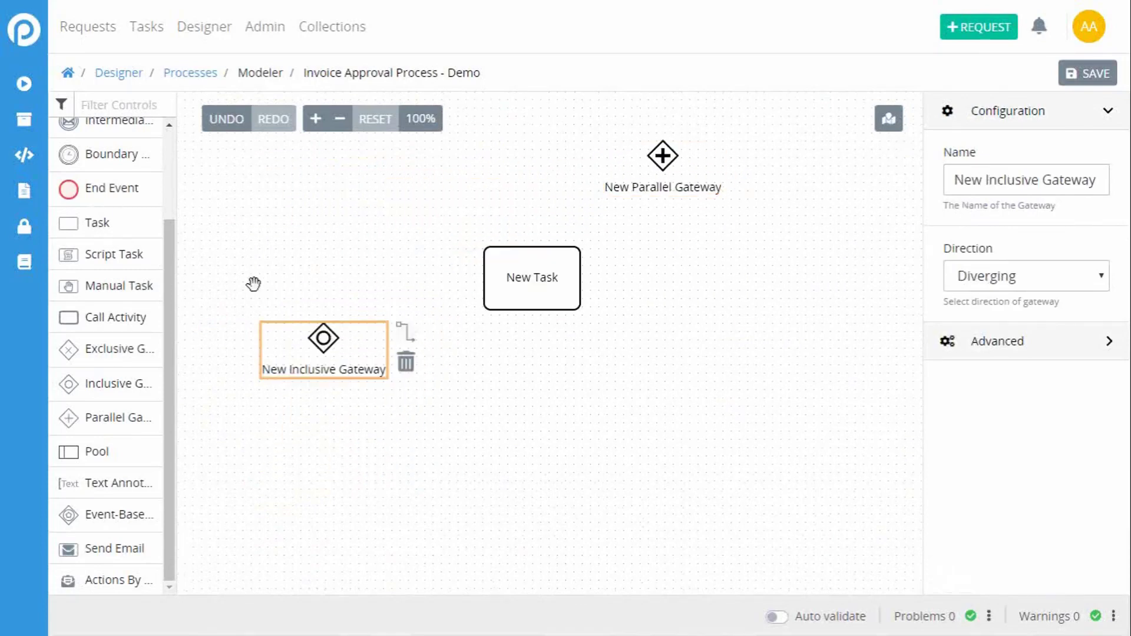
left_click_drag(105, 230, 481, 373)
left_click_drag(86, 224, 510, 473)
Step: Connect the Inclusive Gateway to the upper and middle tasks, rerouting the upper flow to enter its task from the left
left_click(323, 338)
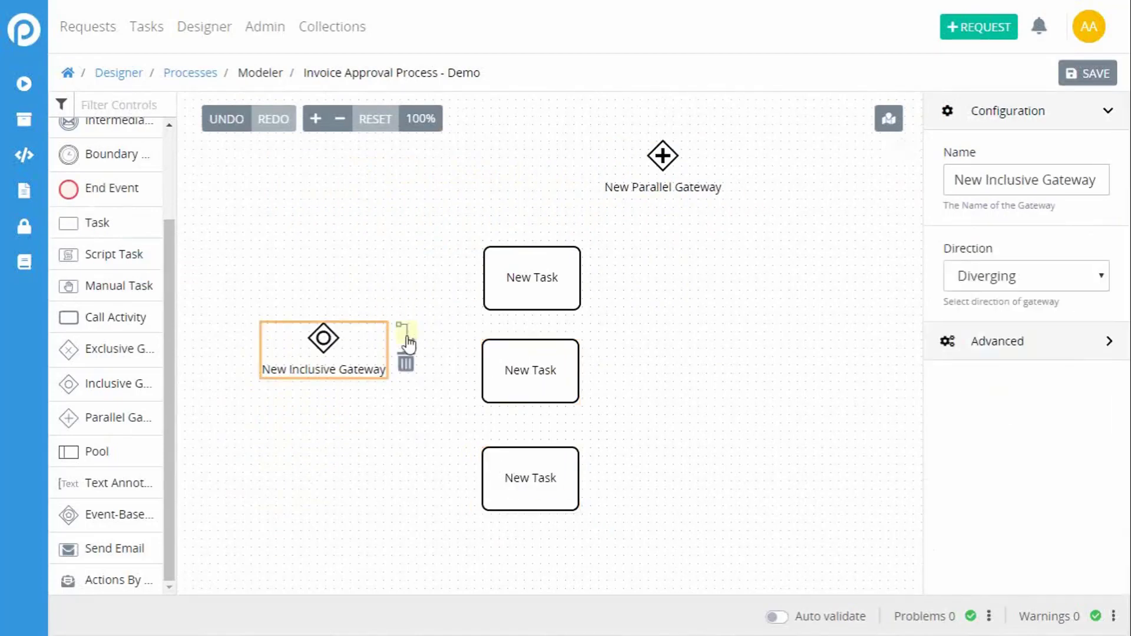
left_click_drag(405, 330, 498, 289)
left_click(321, 337)
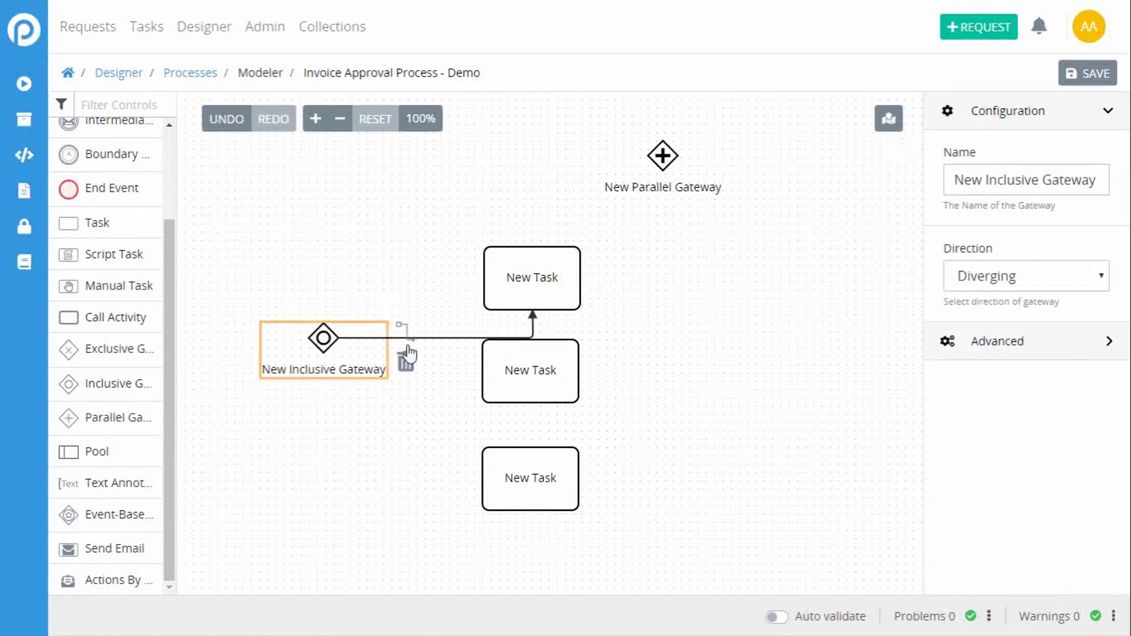
left_click_drag(401, 332, 505, 369)
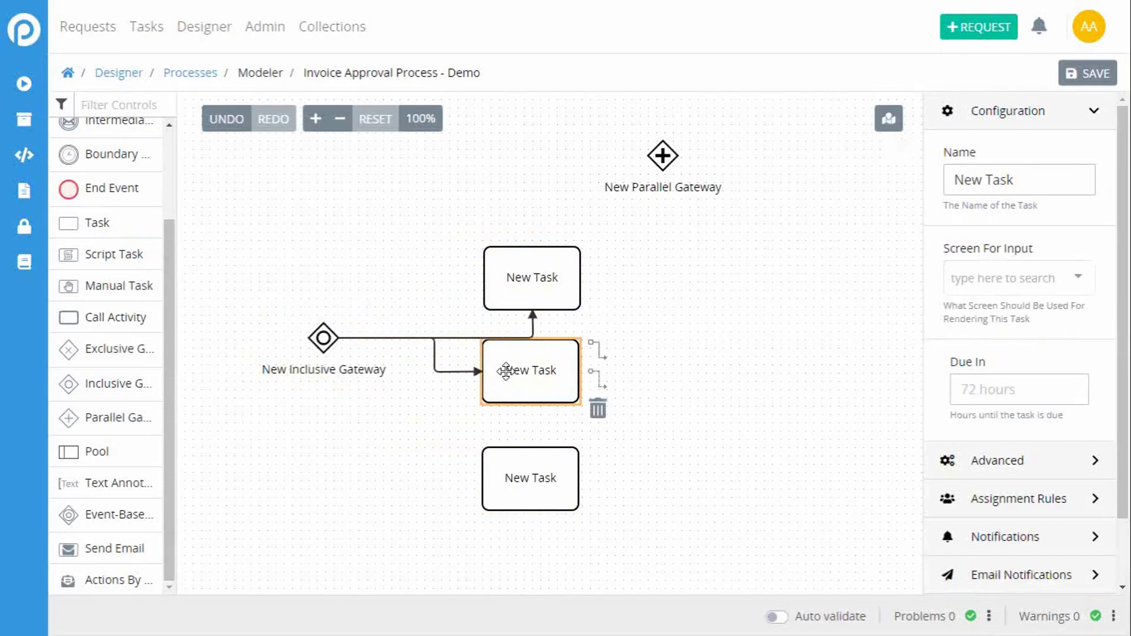
left_click(537, 328)
left_click_drag(532, 279, 462, 264)
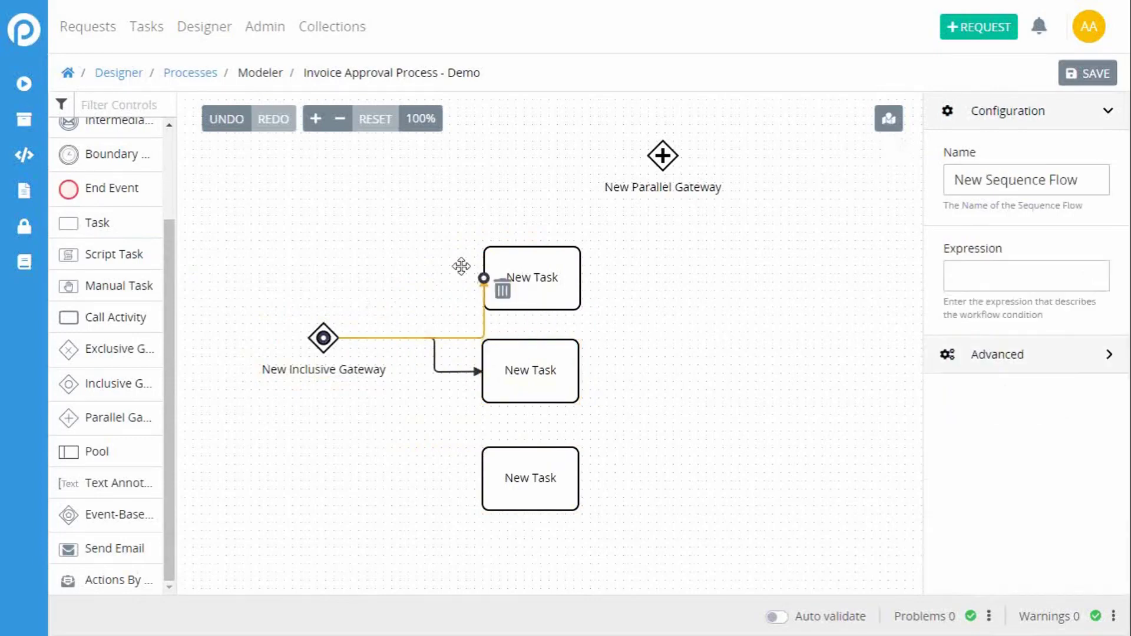
left_click_drag(477, 337, 434, 285)
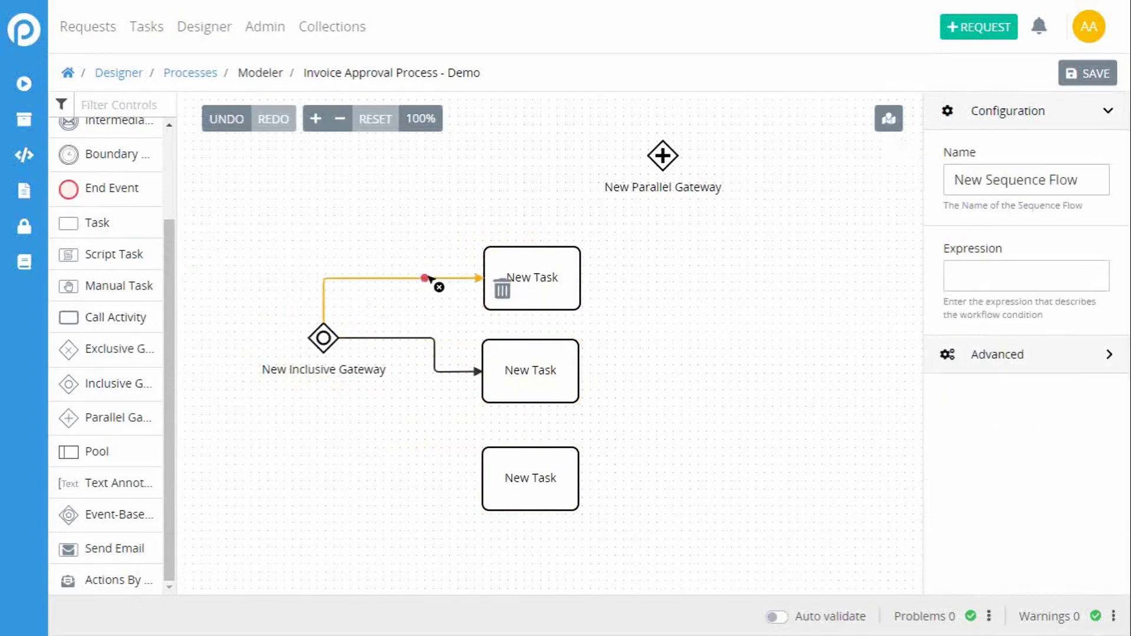
Step: Connect the Inclusive Gateway to the lowest task and reroute the flow down from the gateway, around the middle task
left_click(328, 346)
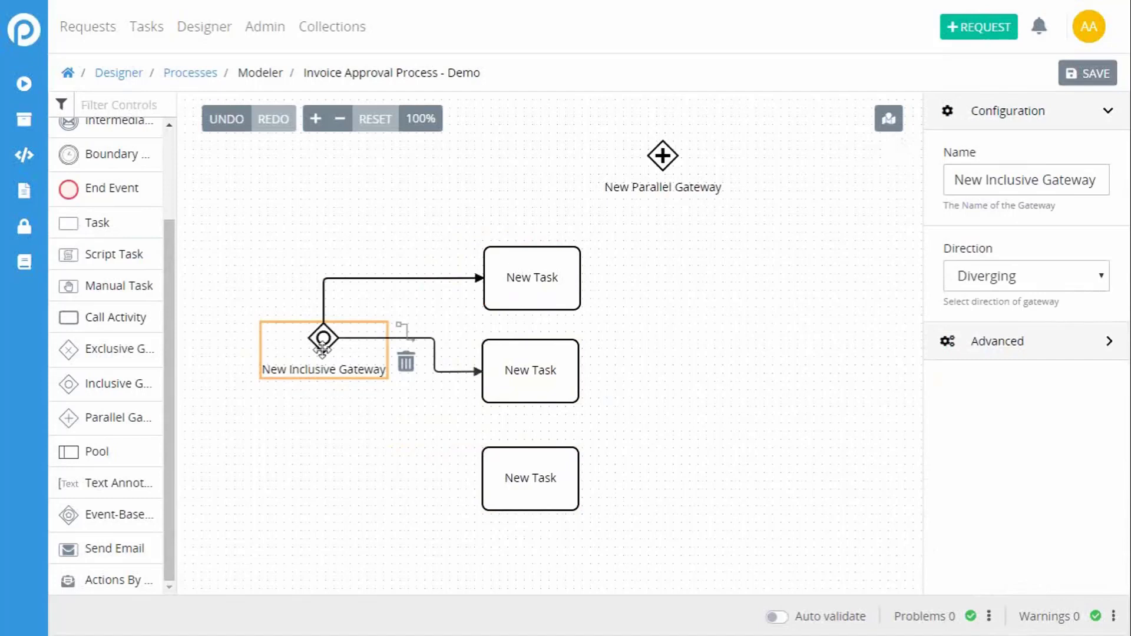
left_click(403, 338)
left_click(507, 494)
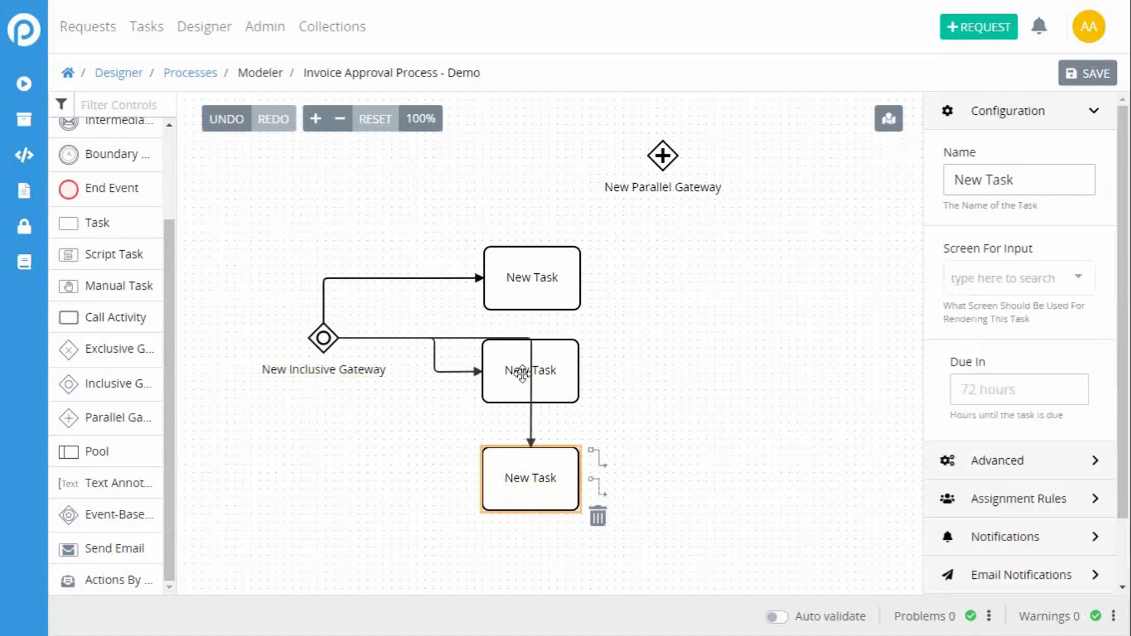
left_click(530, 354)
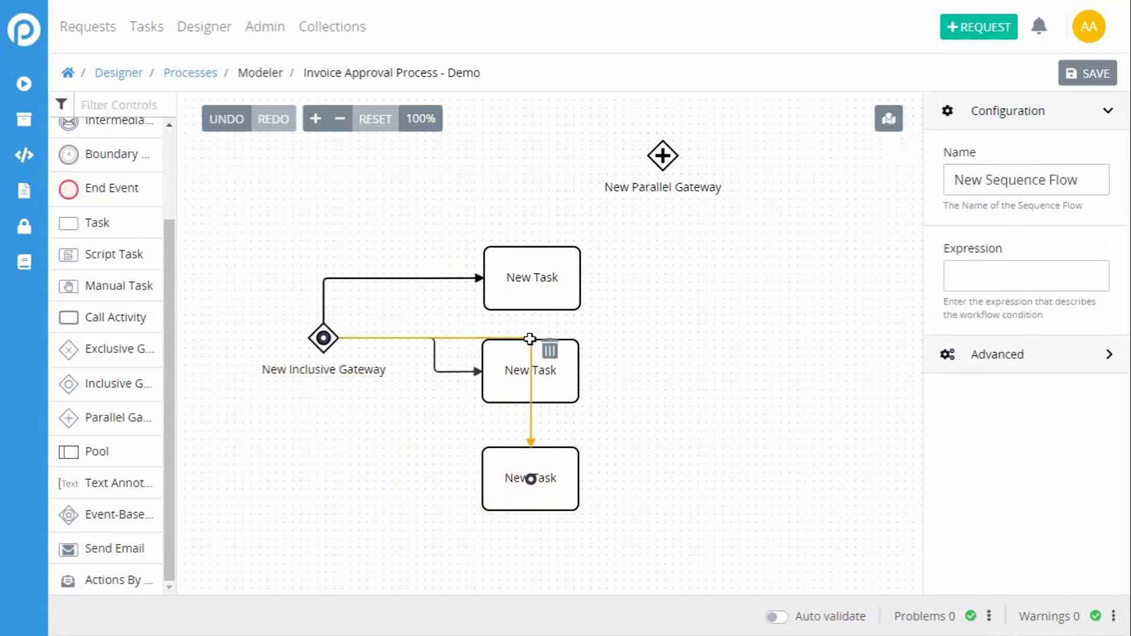
left_click_drag(530, 338, 343, 508)
left_click(626, 387)
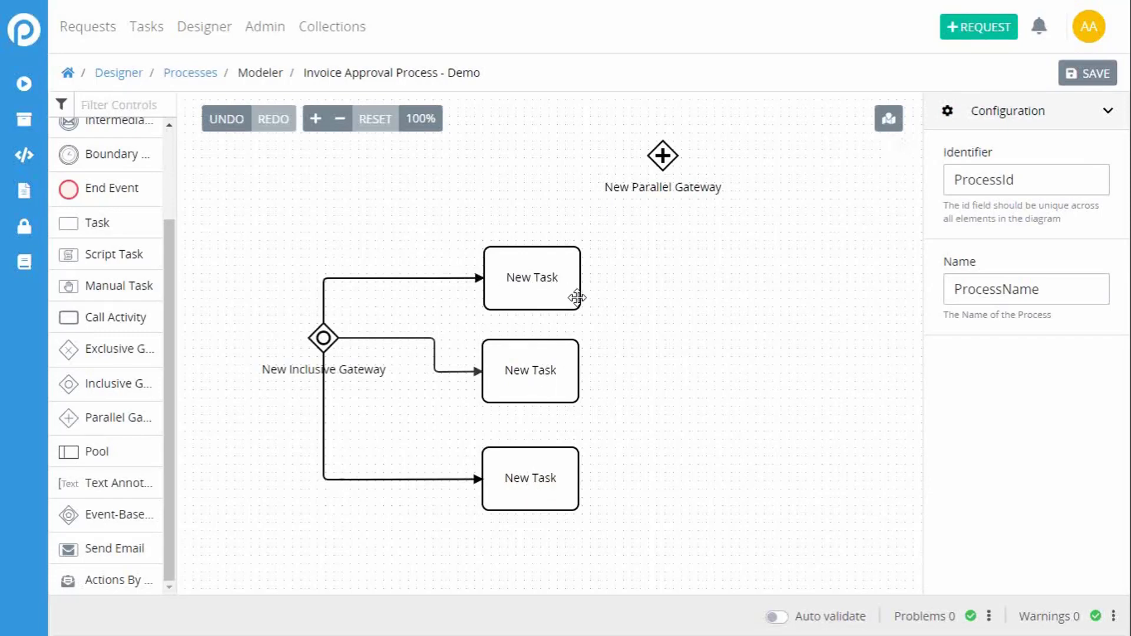
Step: Delete the sequence flow to the middle task, and delete the Inclusive Gateway
left_click(351, 339)
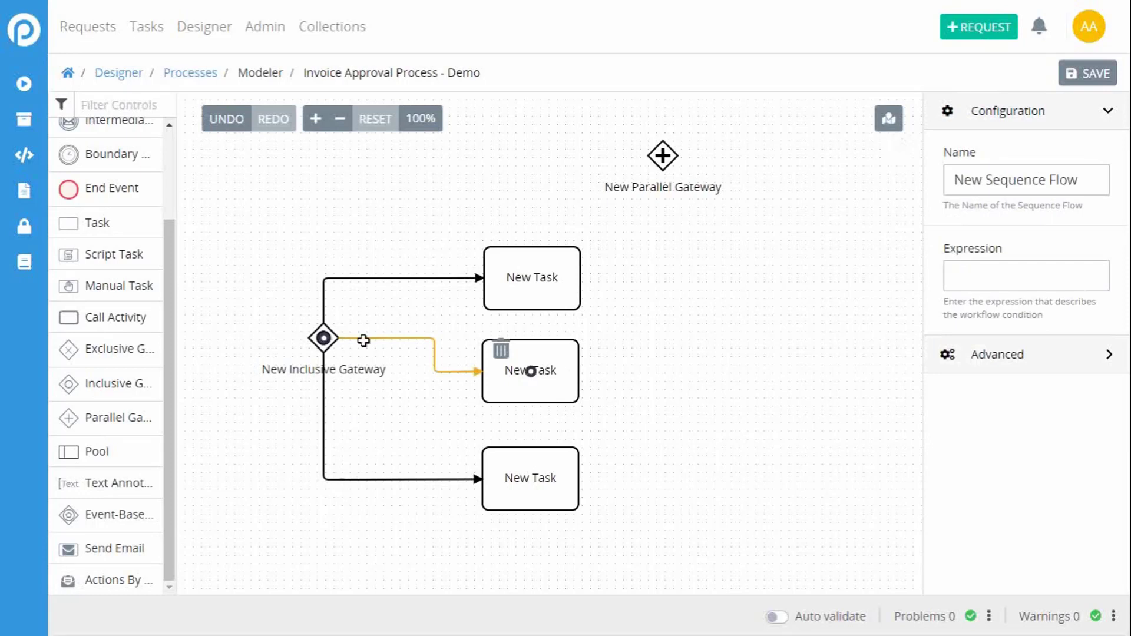
left_click(501, 354)
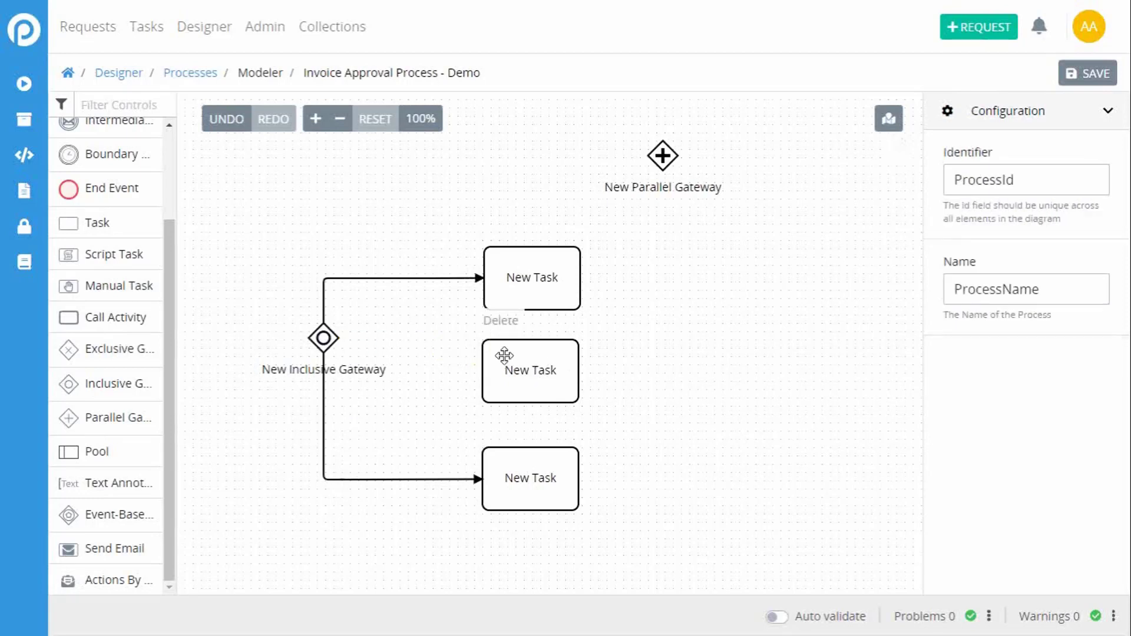
left_click_drag(340, 343, 331, 345)
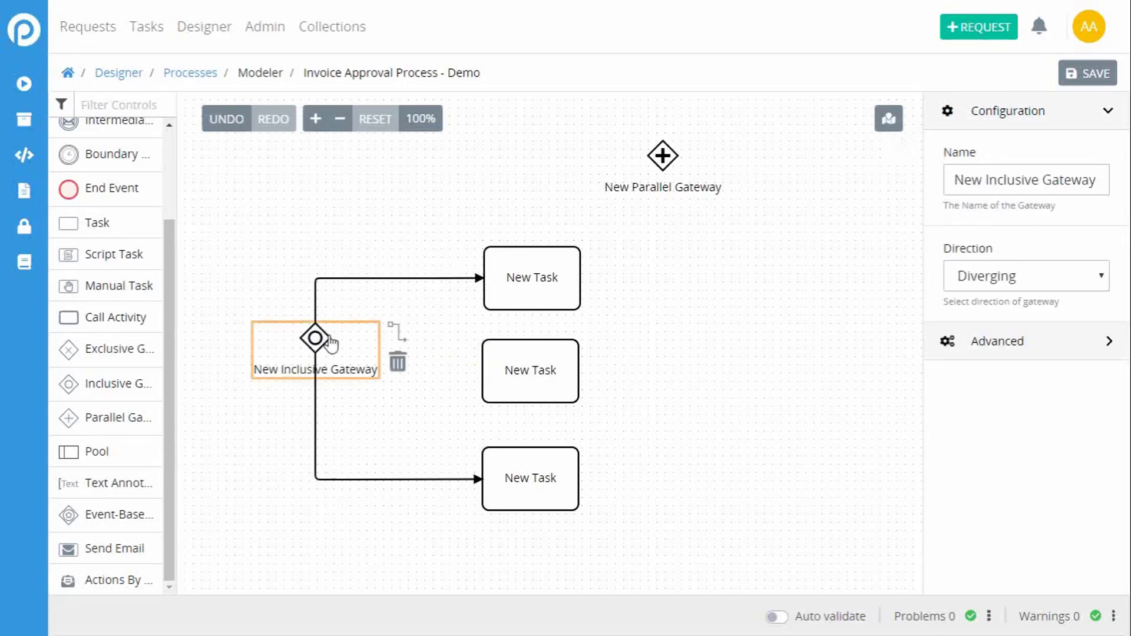
left_click(398, 361)
Step: Move the Parallel Gateway to the left of the three tasks and connect it to the upper task, routing the flow up from the gateway
left_click_drag(663, 157, 325, 324)
left_click_drag(356, 279, 299, 354)
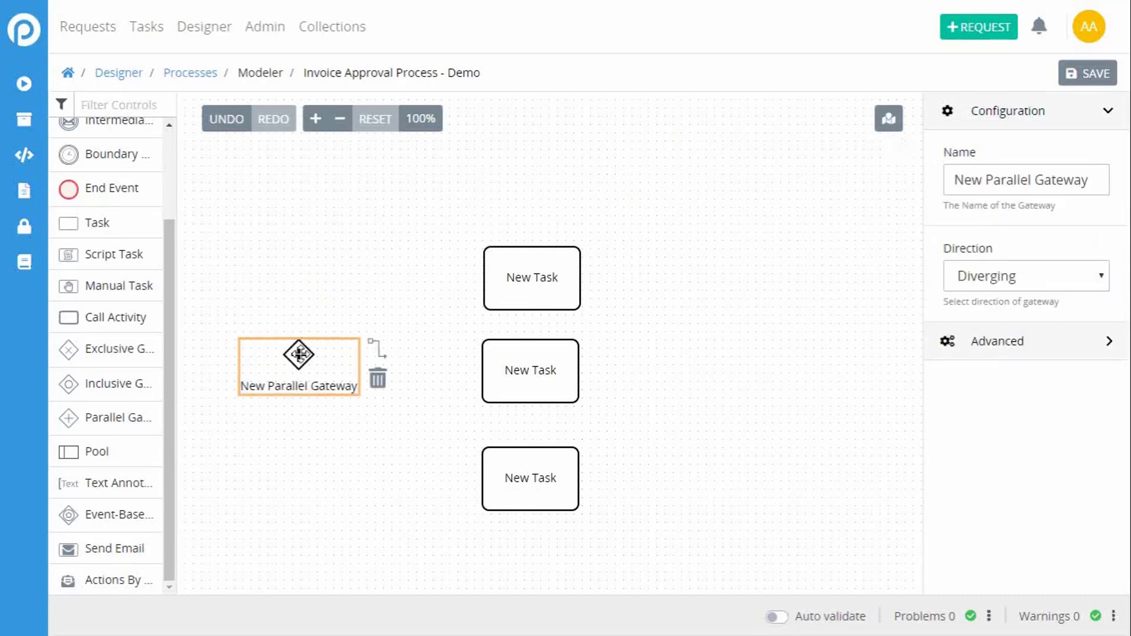
left_click(377, 351)
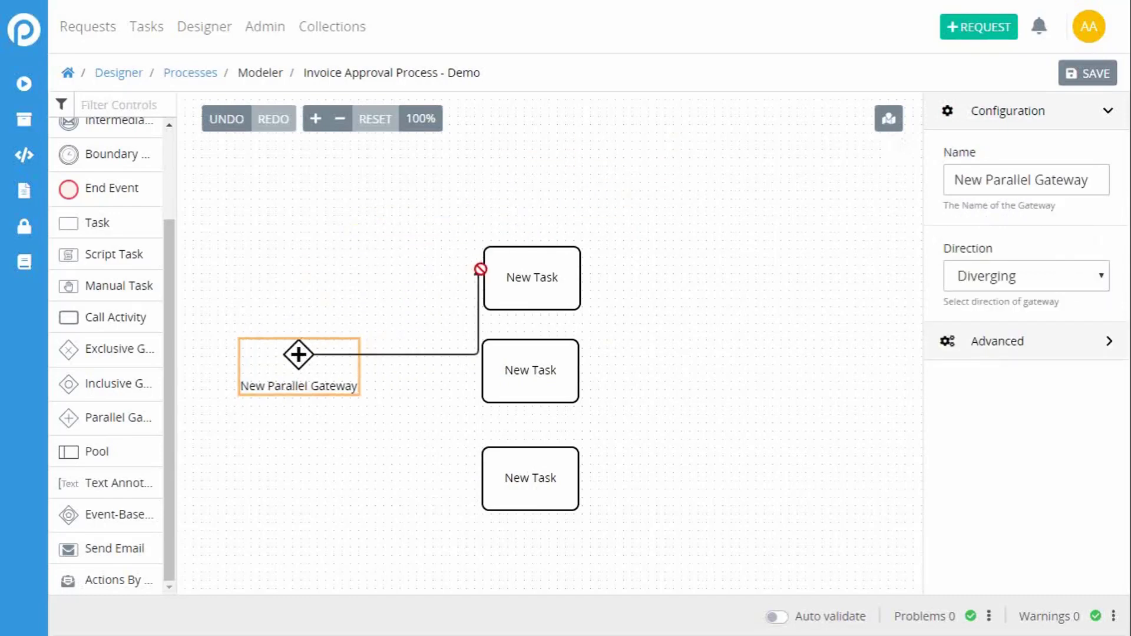
left_click(493, 290)
left_click(531, 355)
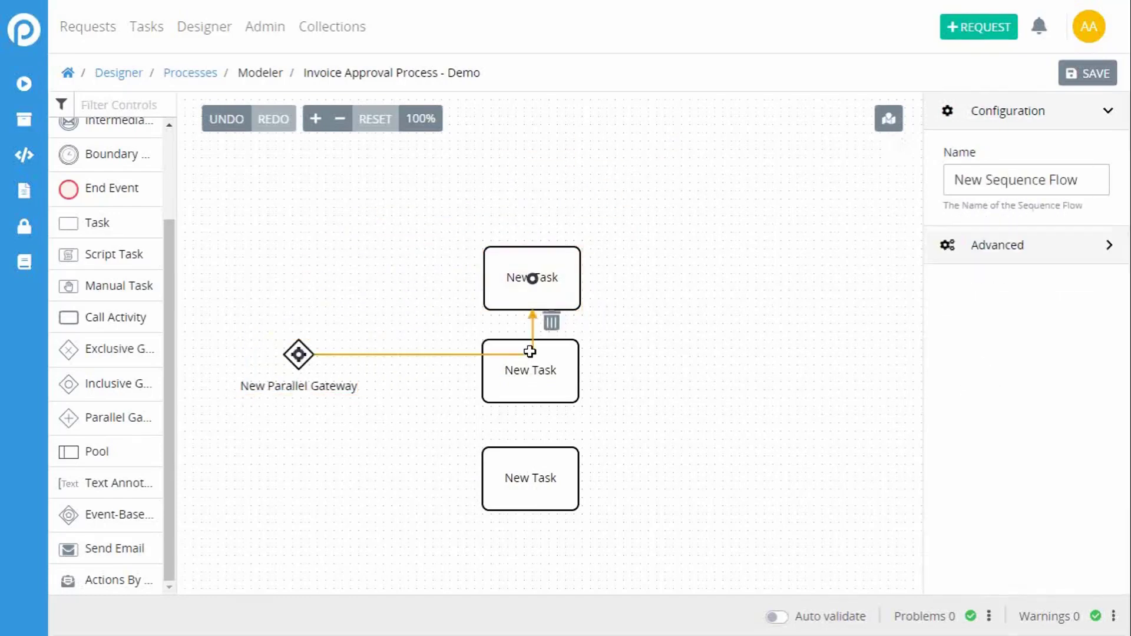
left_click_drag(530, 355, 408, 279)
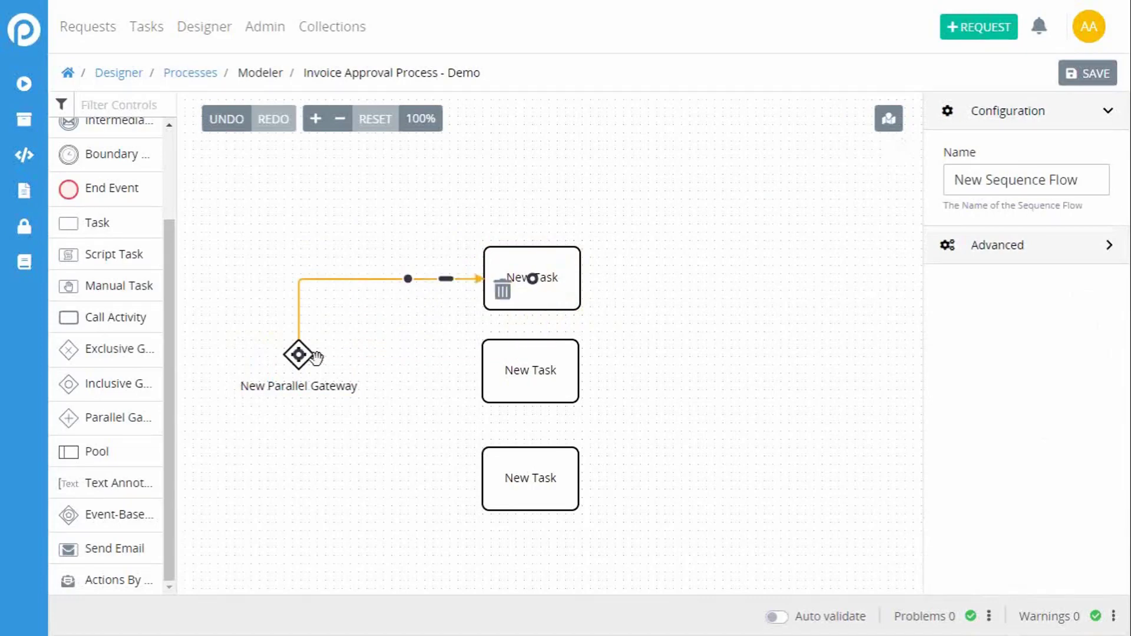
Step: Connect the Parallel Gateway to the middle task with a sequence flow
left_click(369, 353)
left_click(298, 352)
left_click(371, 344)
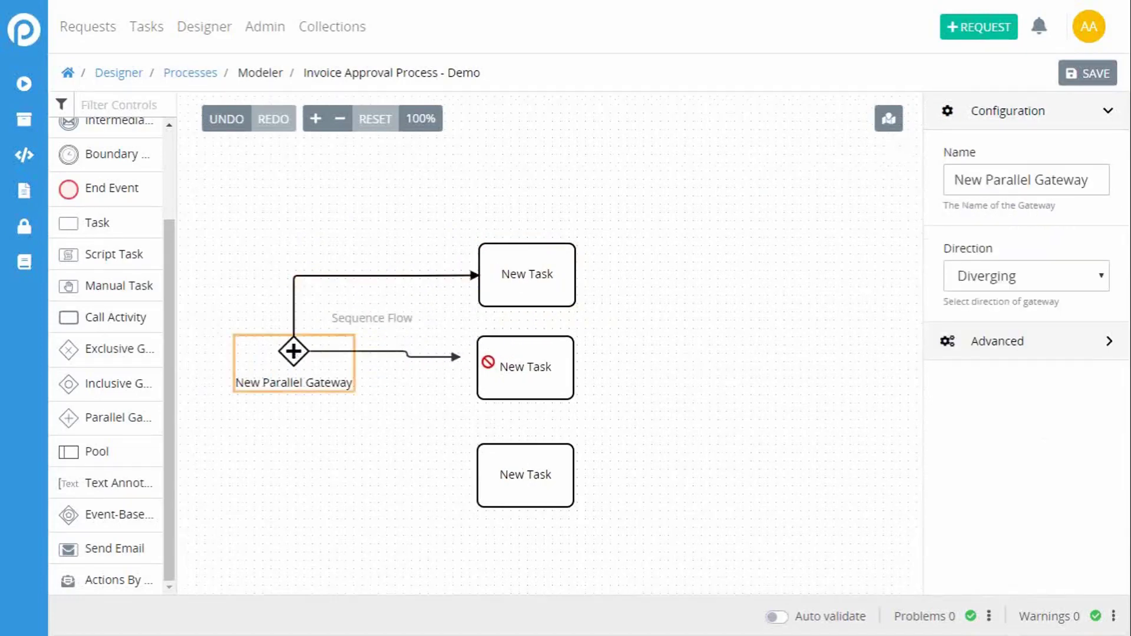
left_click(487, 367)
Step: Connect the Parallel Gateway to the lowest task and reroute the flow down from the gateway, around the middle task
left_click(380, 354)
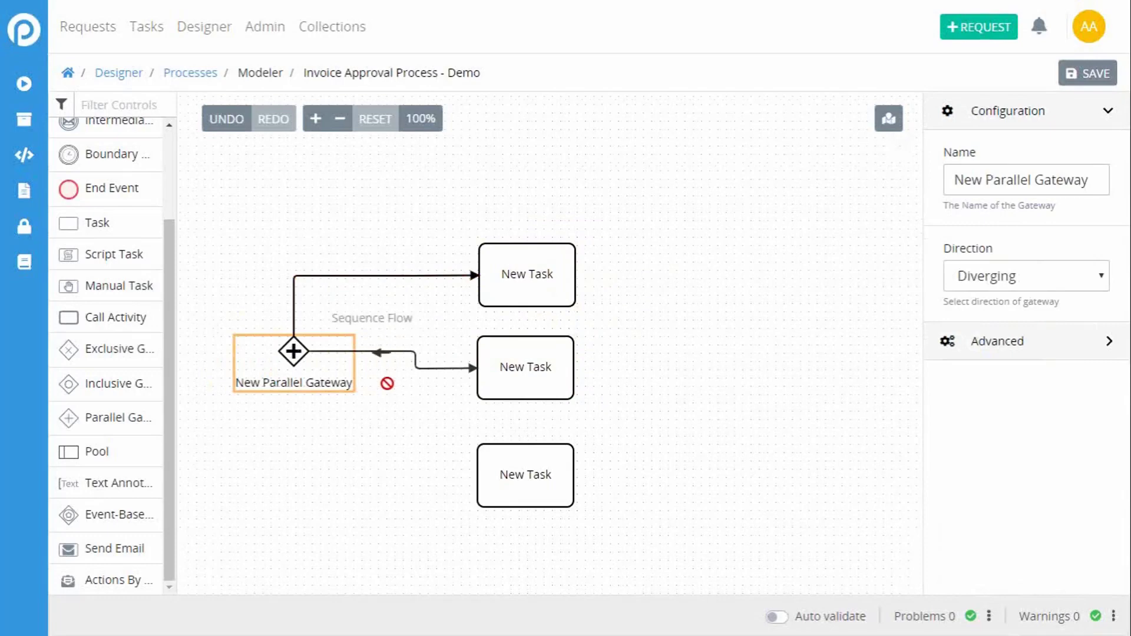
left_click(502, 477)
left_click(526, 359)
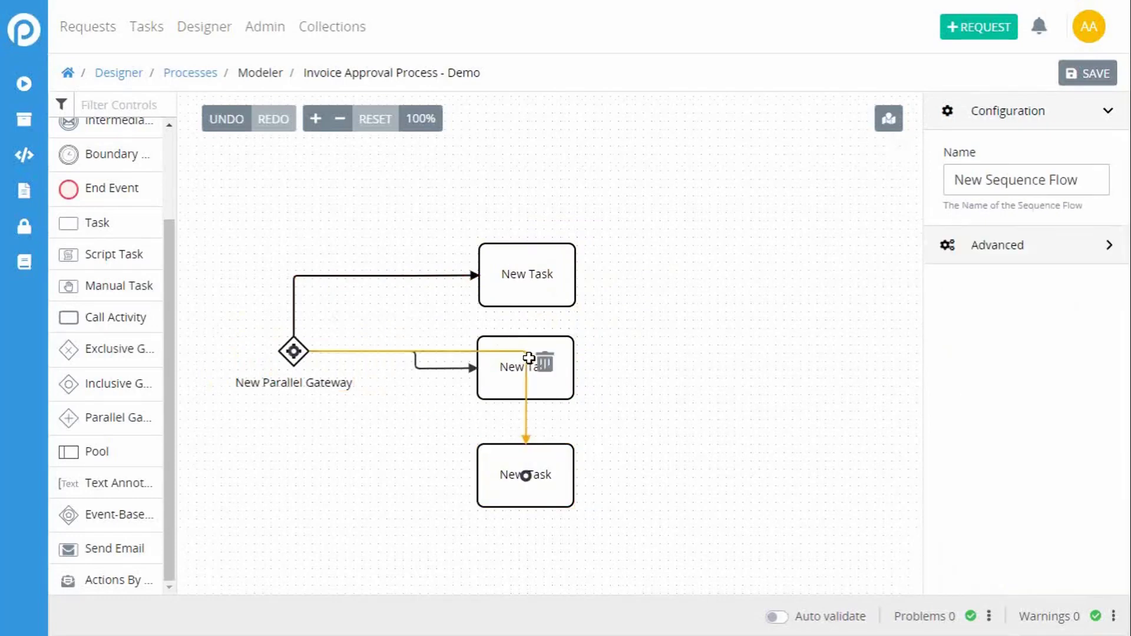
left_click_drag(526, 358, 353, 479)
left_click(363, 510)
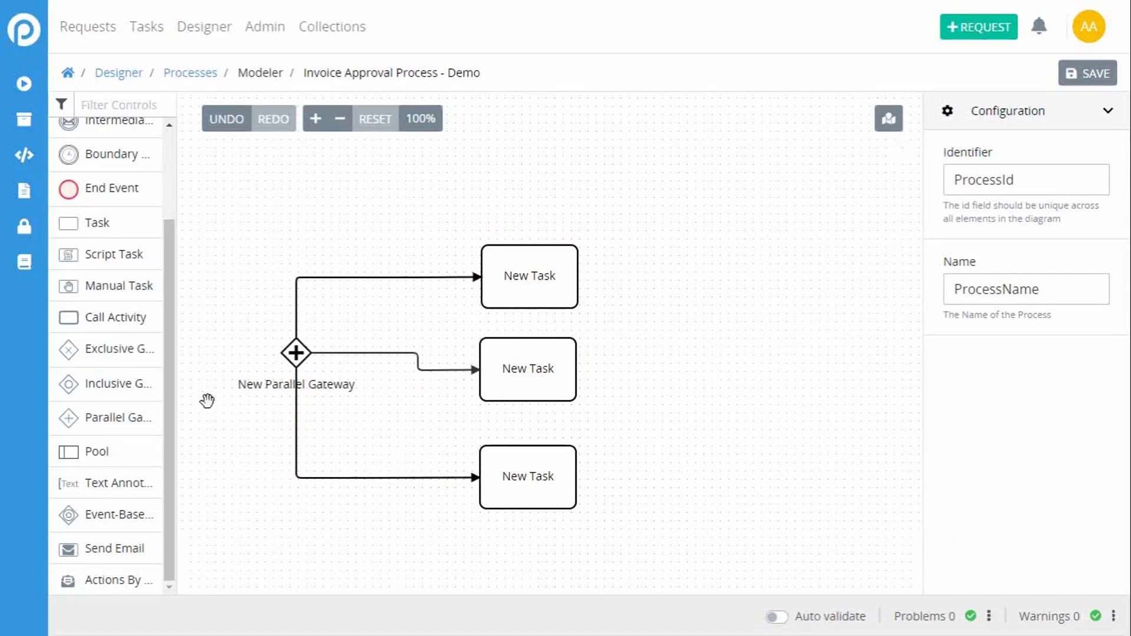
Step: Add a text annotation reading "Process Starts here" and place it below the Parallel Gateway's flows
left_click_drag(232, 479, 242, 301)
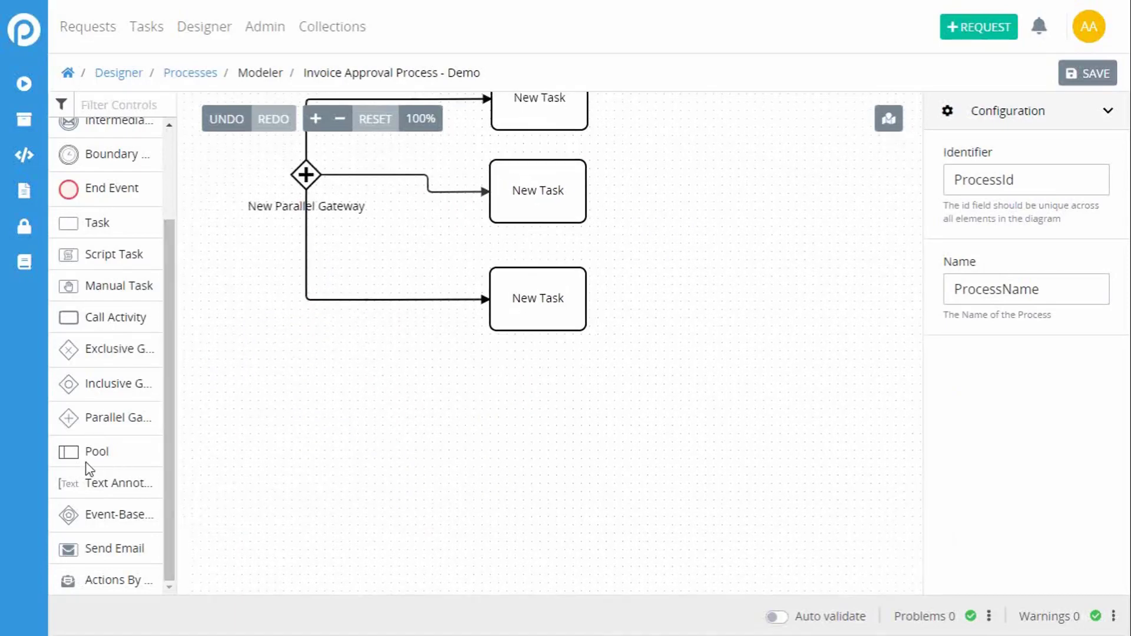
mouse_move(81, 457)
left_mouse_down()
mouse_move(437, 433)
mouse_move(67, 415)
mouse_move(84, 457)
mouse_move(92, 453)
left_mouse_up()
mouse_move(83, 489)
left_mouse_down()
mouse_move(284, 400)
mouse_move(293, 415)
left_mouse_up()
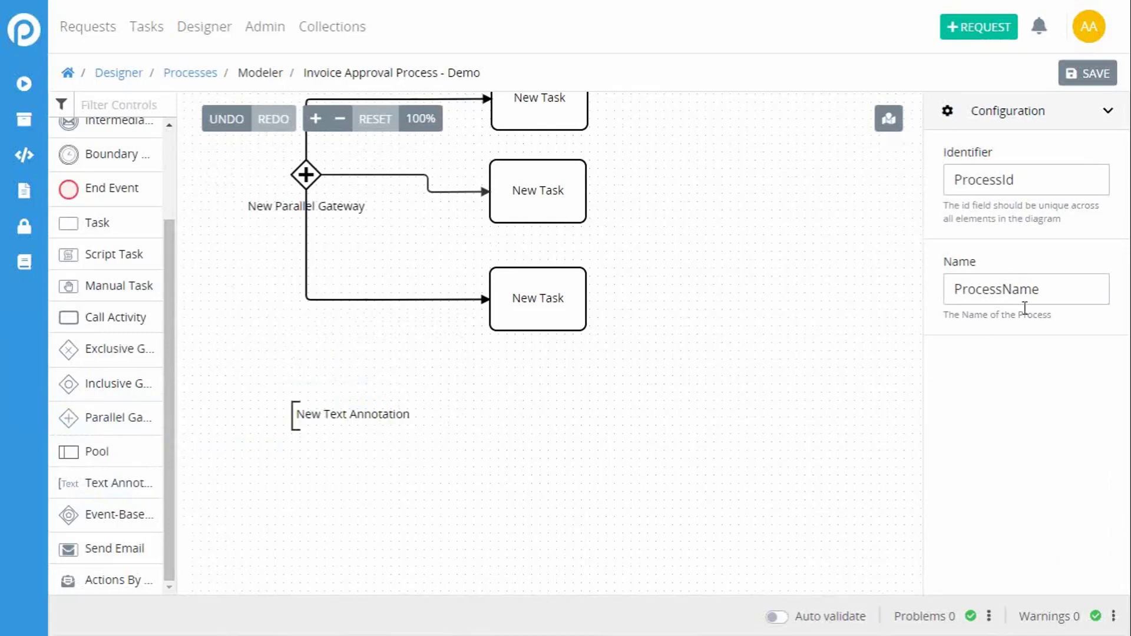
left_click(296, 412)
left_click_drag(1089, 182, 904, 176)
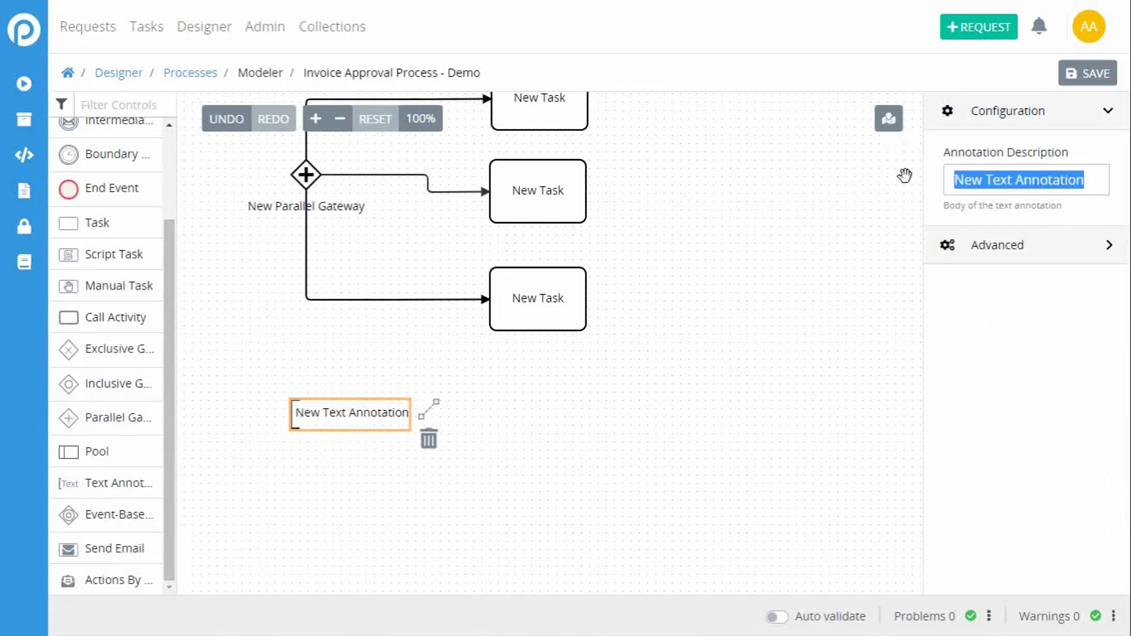
type("Proces")
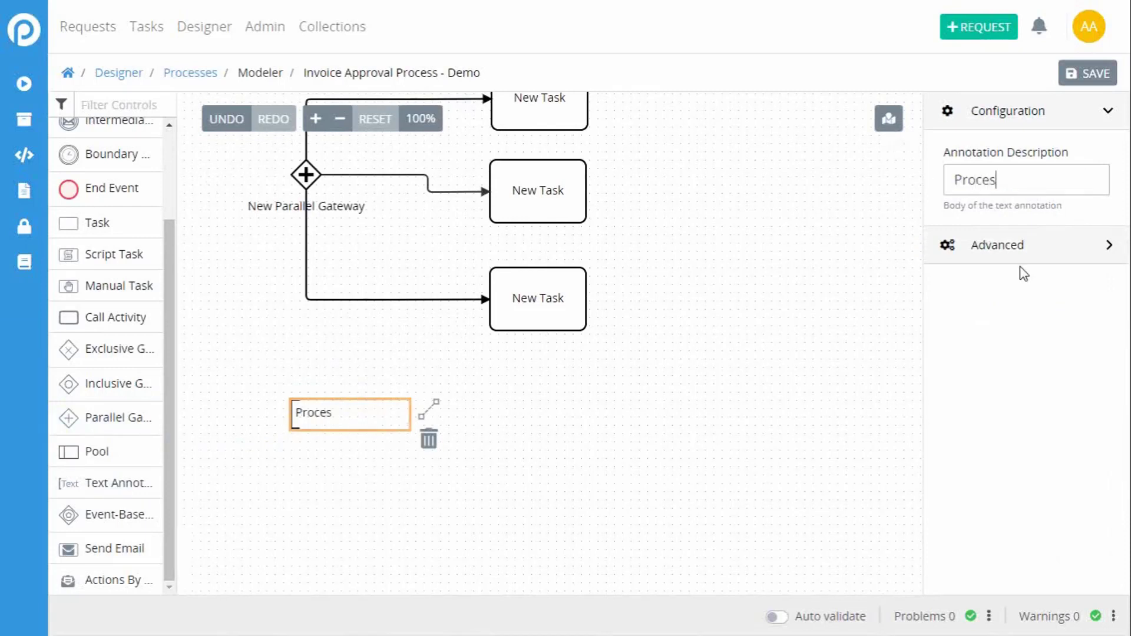
type("s Starts here")
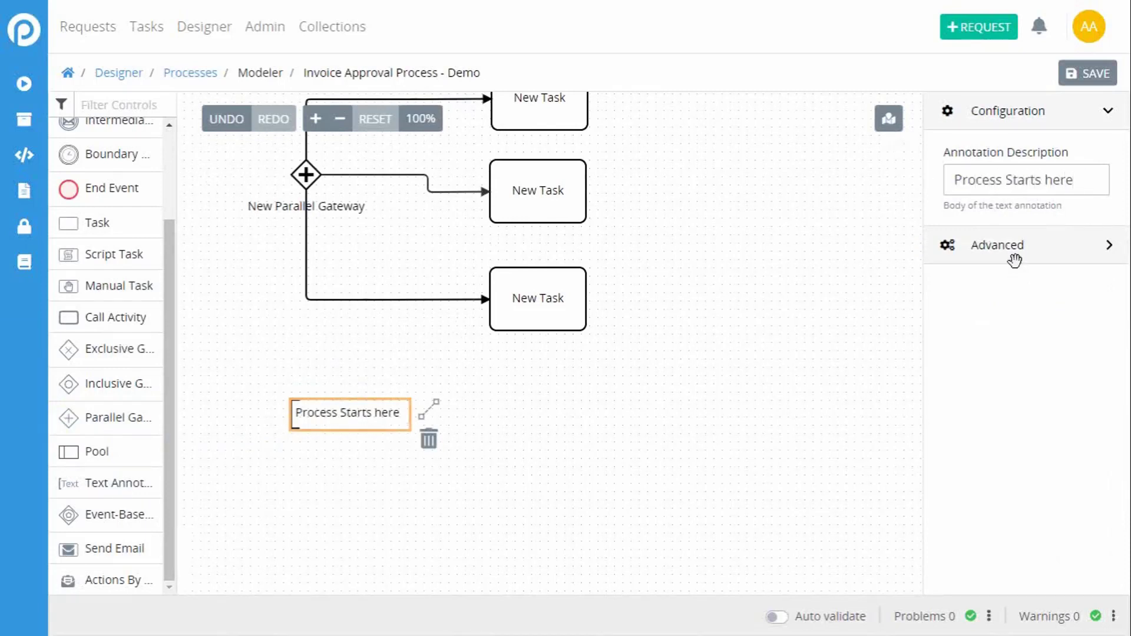
left_click_drag(328, 419, 271, 361)
left_click(276, 403)
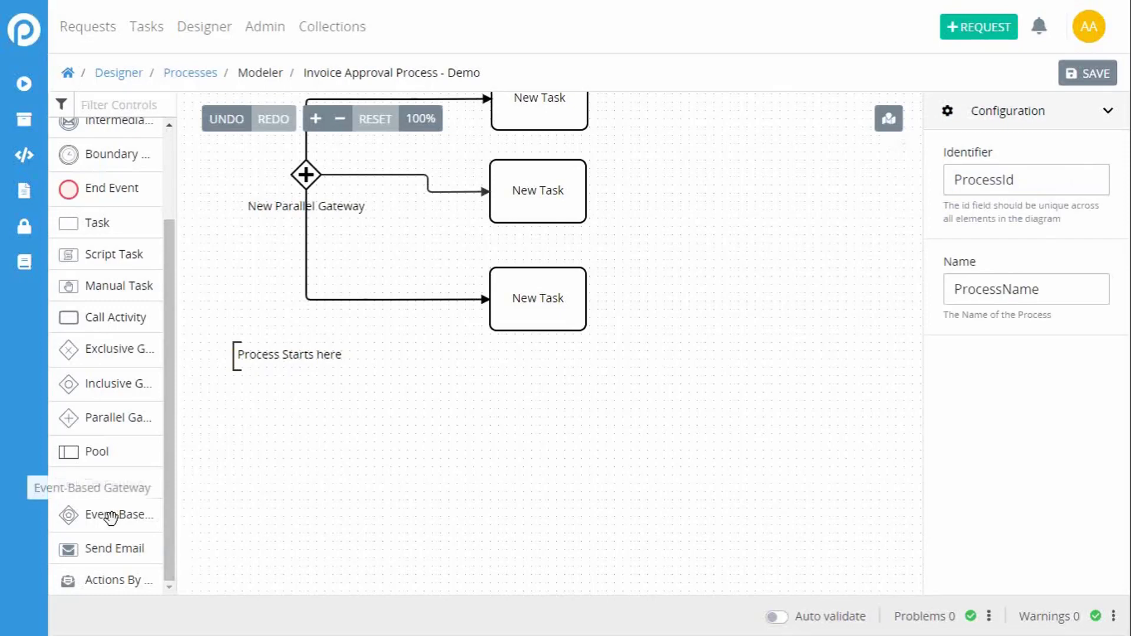
Step: Add an Event-Based Gateway in the empty area of the canvas below the text annotation
left_click_drag(104, 516, 424, 455)
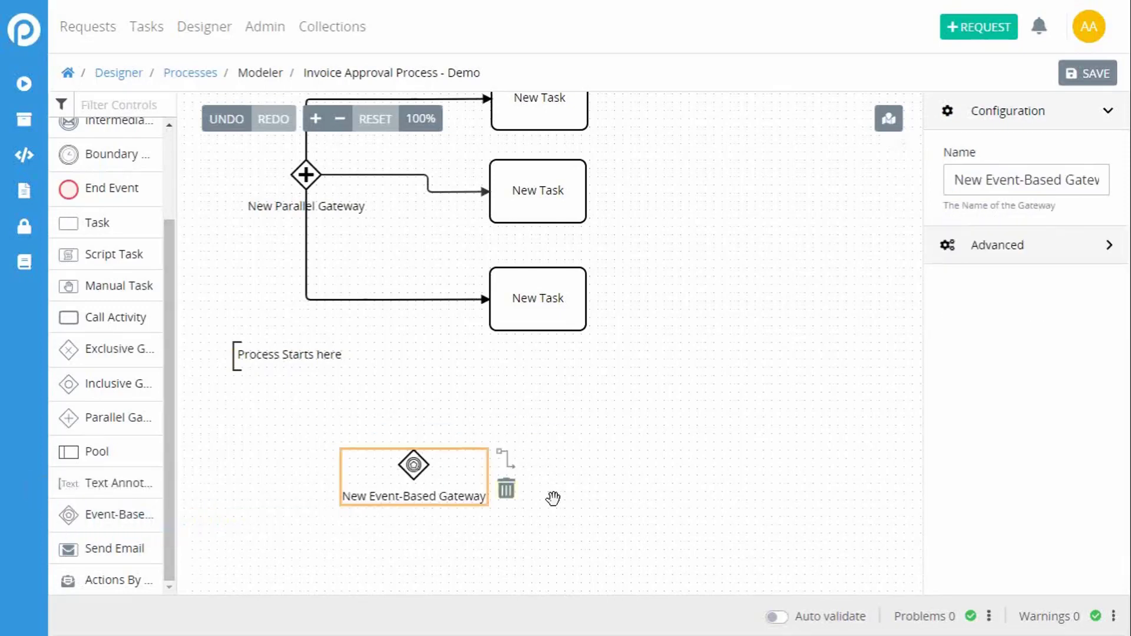
left_click_drag(622, 504, 615, 293)
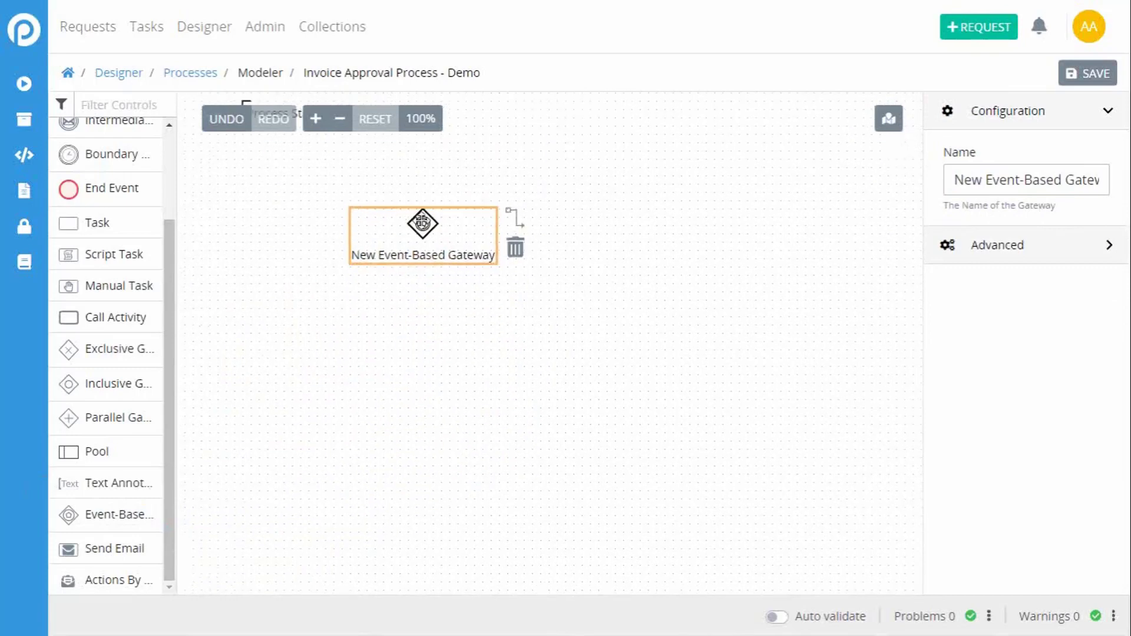
left_click_drag(422, 220, 410, 309)
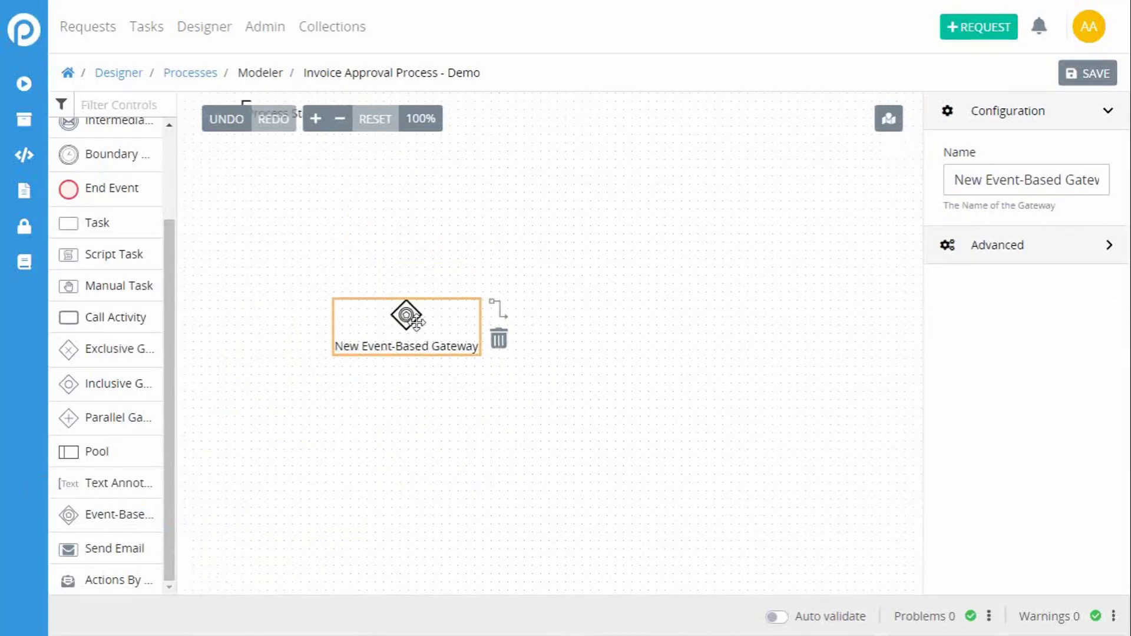
left_click_drag(418, 321, 351, 337)
Step: Add an Intermediate Message Catch Event above and an Intermediate Timer Event below, both to the right of the Event-Based Gateway
mouse_move(162, 278)
left_mouse_down()
mouse_move(174, 259)
mouse_move(170, 276)
left_mouse_up()
scroll(118, 247, "up", 3)
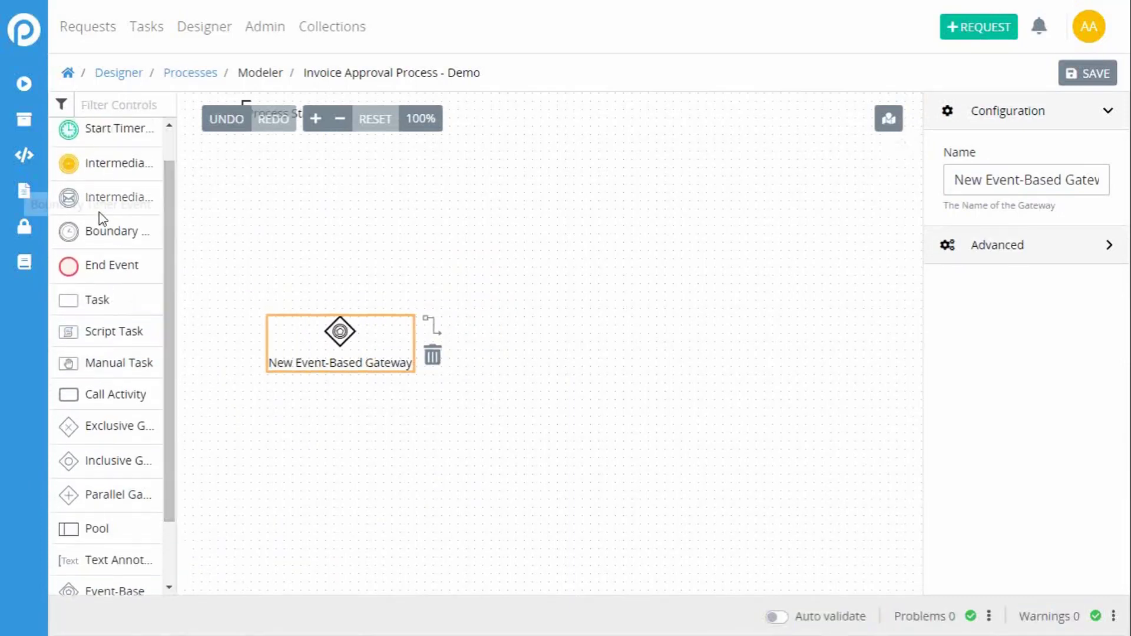
left_click_drag(88, 198, 490, 240)
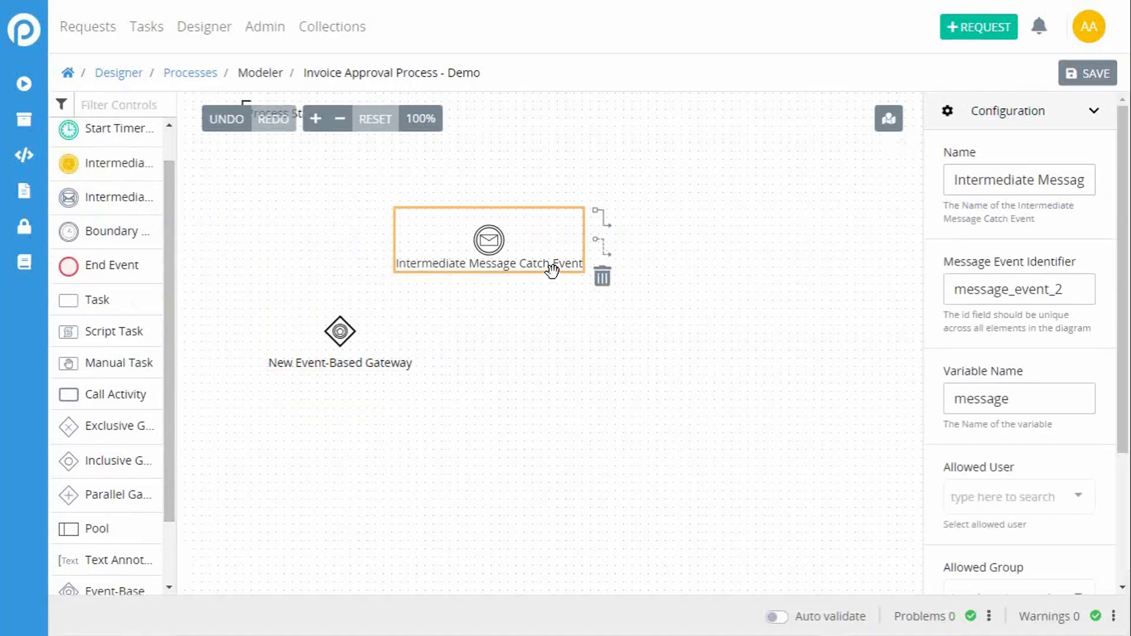
left_click_drag(165, 237, 170, 189)
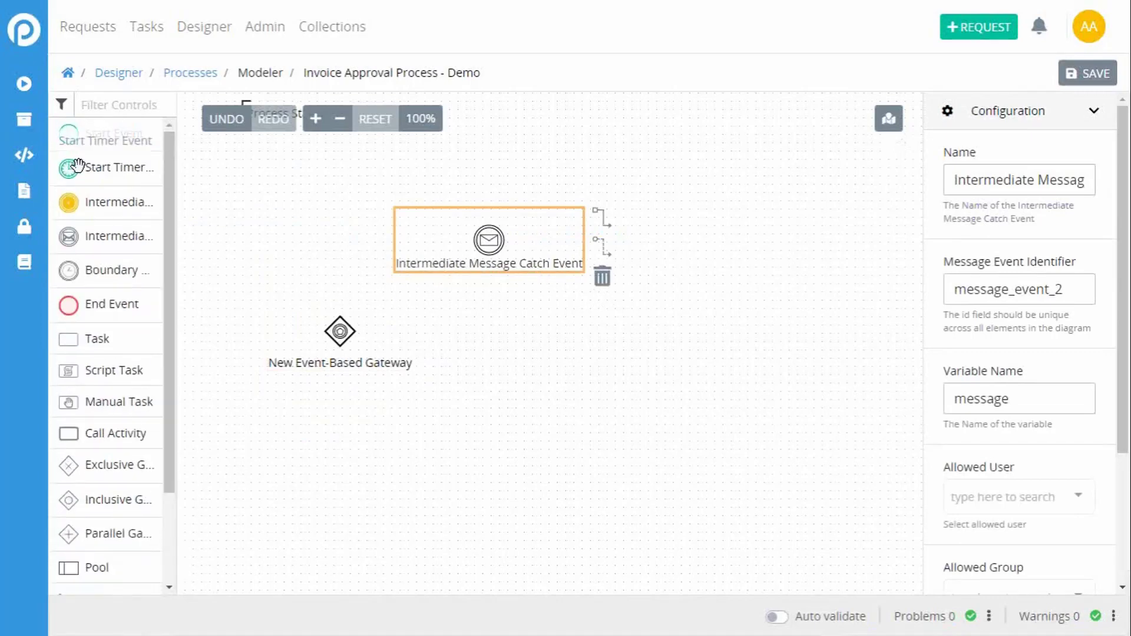
left_click_drag(85, 217, 482, 428)
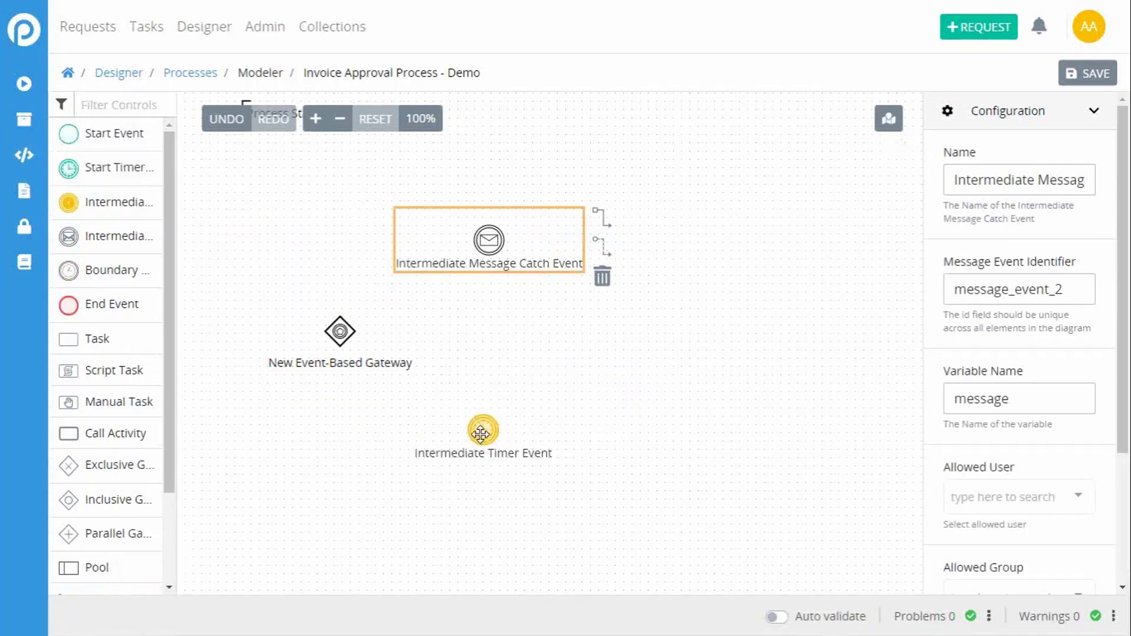
left_click(485, 426)
Step: Connect the Event-Based Gateway to the Intermediate Message Catch Event, rerouting the flow up from the gateway and into the event's left side
left_click(338, 332)
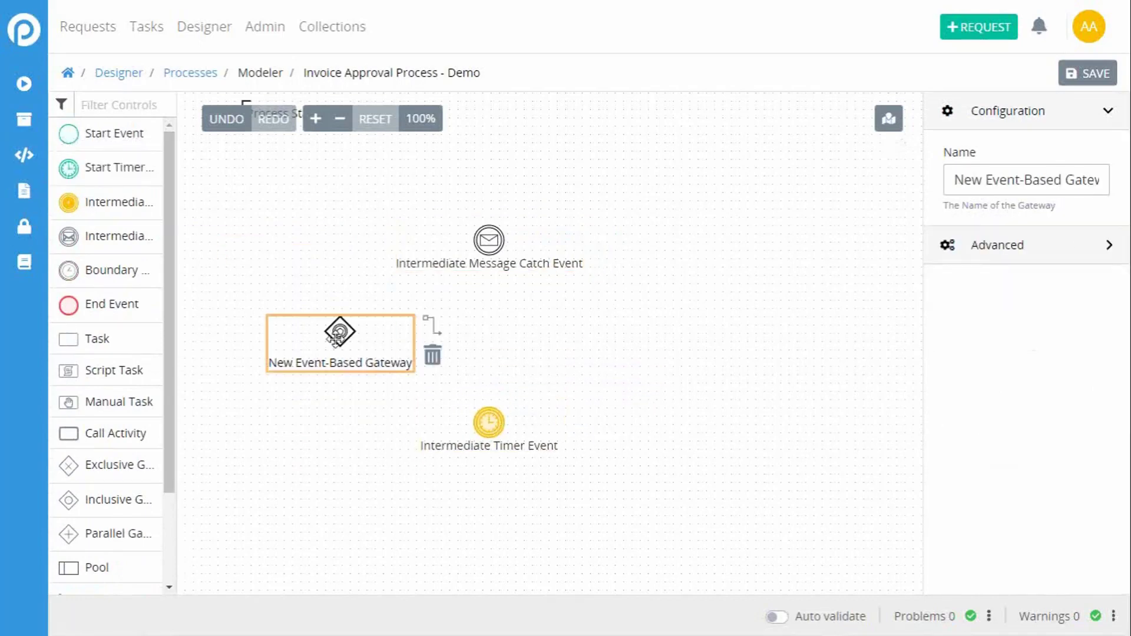
left_click_drag(428, 324, 488, 242)
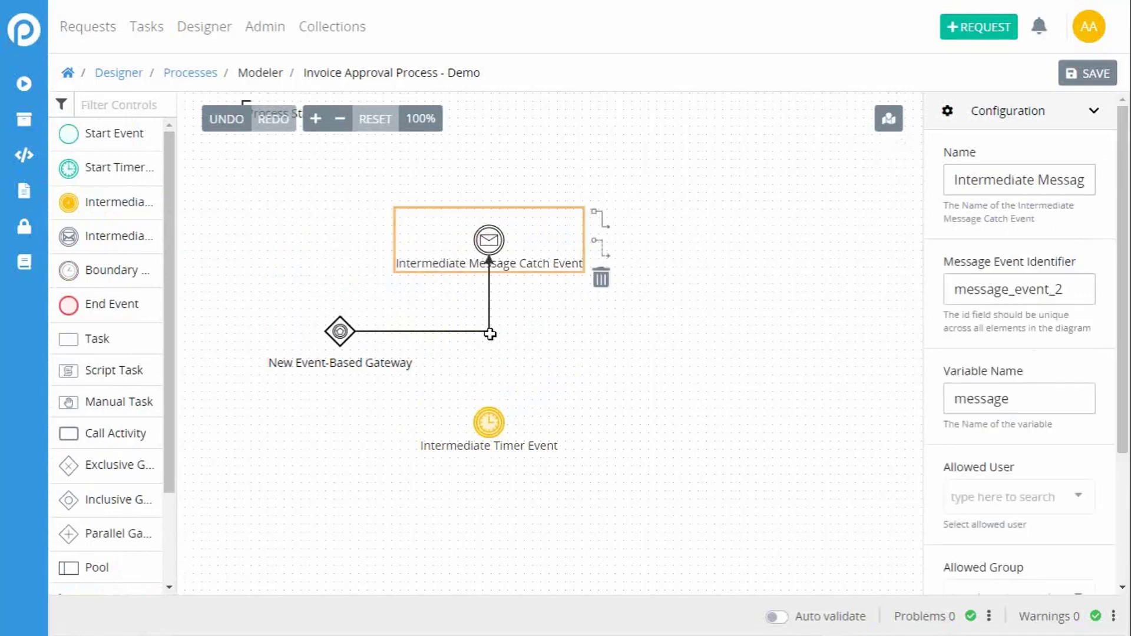
left_click(489, 312)
left_click_drag(481, 336, 313, 239)
left_click(344, 352)
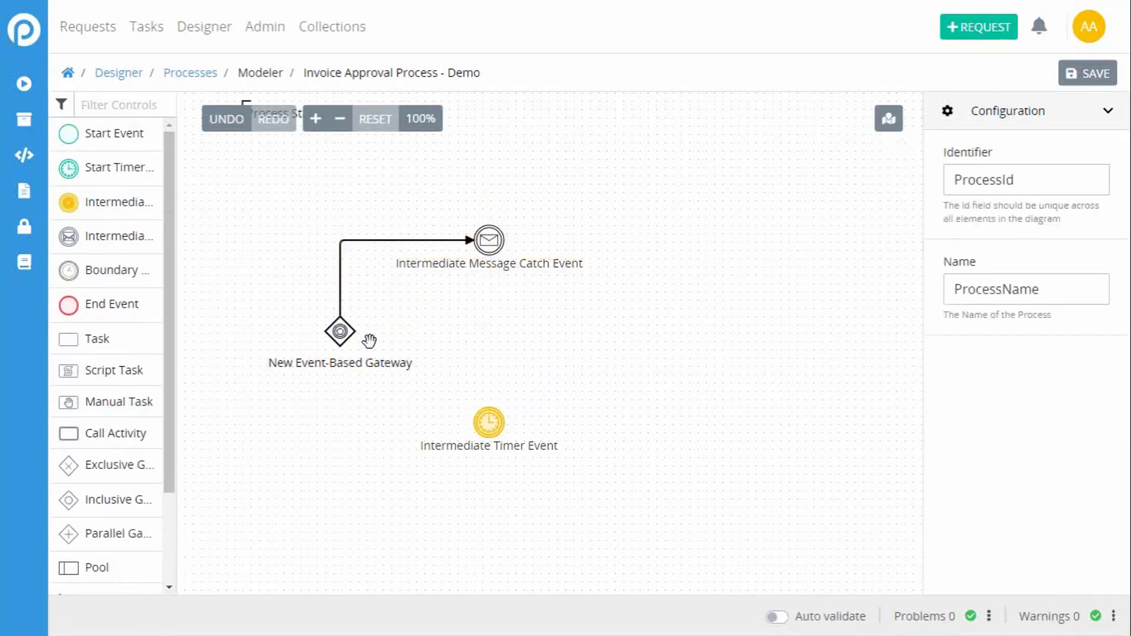
Step: Connect the Event-Based Gateway to the Intermediate Timer Event, rerouting the flow down from the gateway and into the event's left side
left_click(339, 332)
left_click_drag(436, 346, 499, 446)
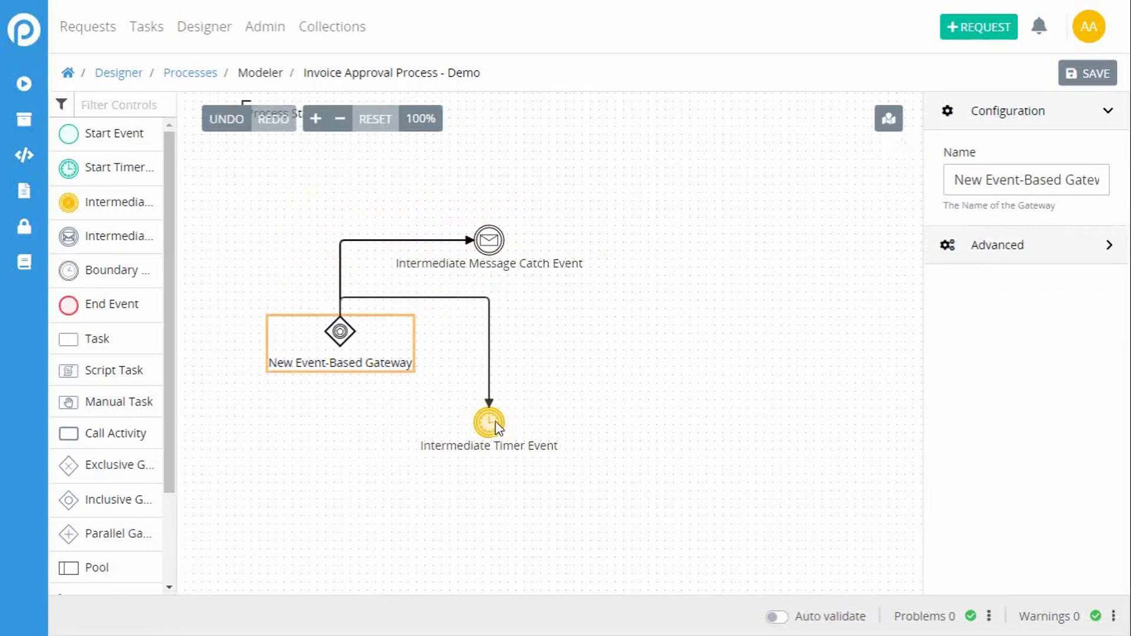
left_click(497, 426)
left_click_drag(488, 306, 357, 411)
left_click(323, 433)
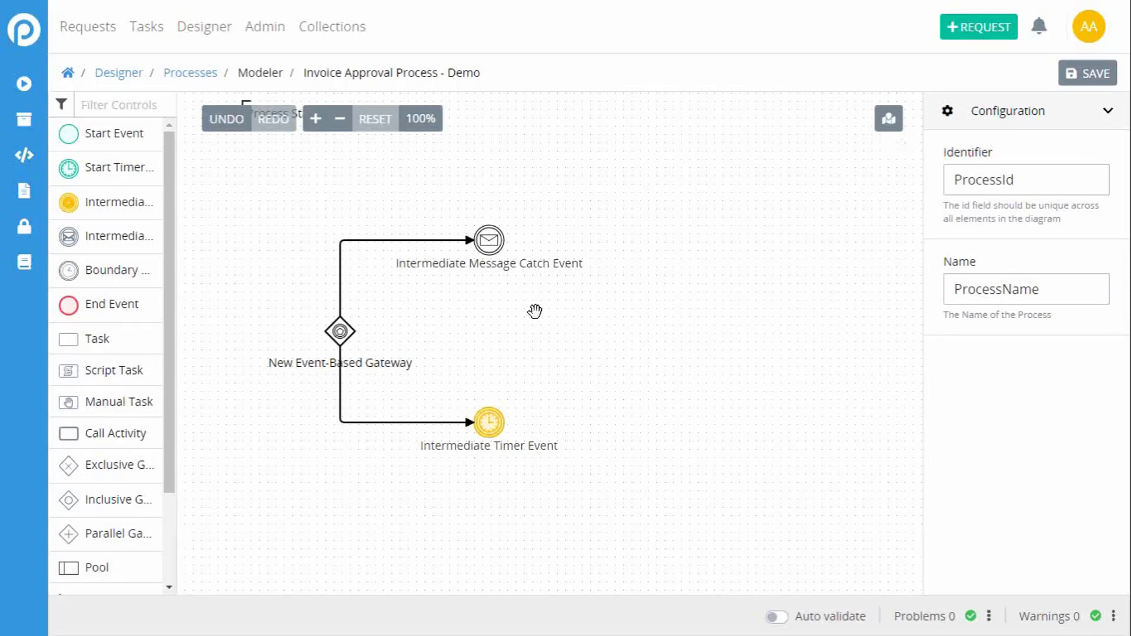
Step: Add a Send Email element to the right of the events and an Actions By Email element beneath it
left_click_drag(172, 263, 172, 371)
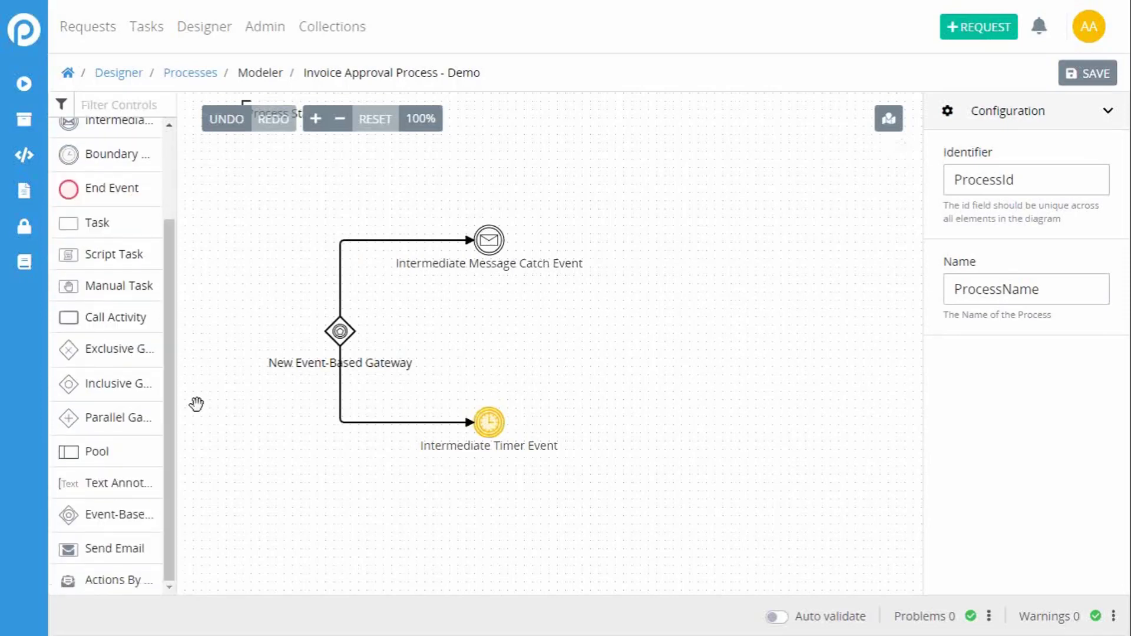
left_click_drag(103, 546, 596, 325)
left_click_drag(636, 369, 640, 340)
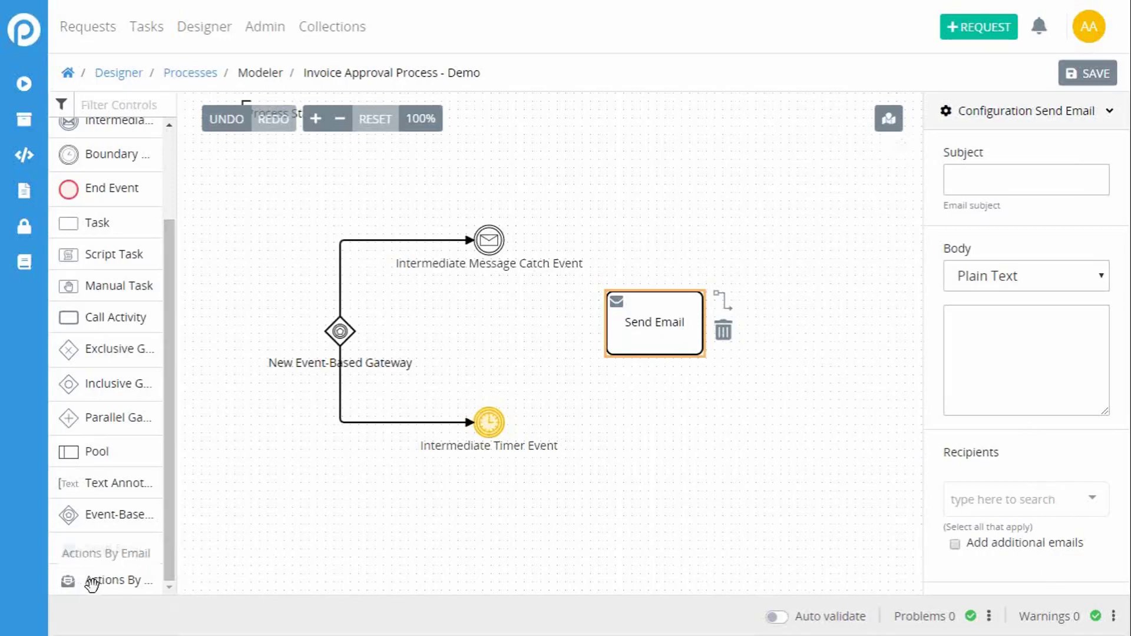
left_click_drag(92, 583, 623, 451)
left_click(624, 468)
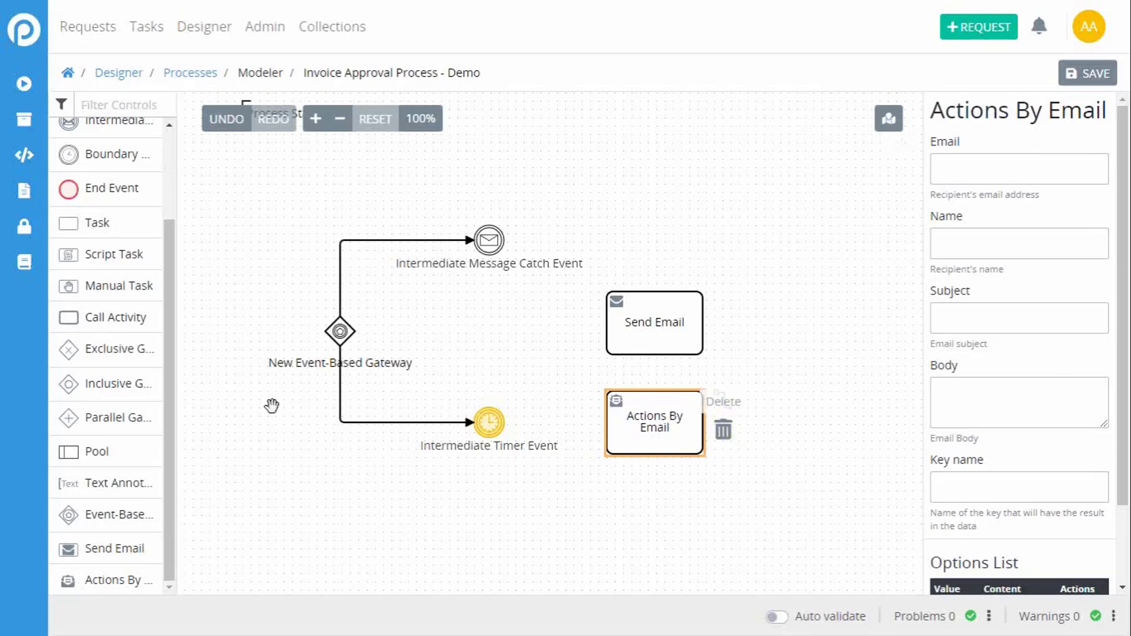
Step: Delete the Actions By Email and Send Email elements from the diagram
scroll(171, 384, "up", 1)
left_click_drag(177, 373, 171, 298)
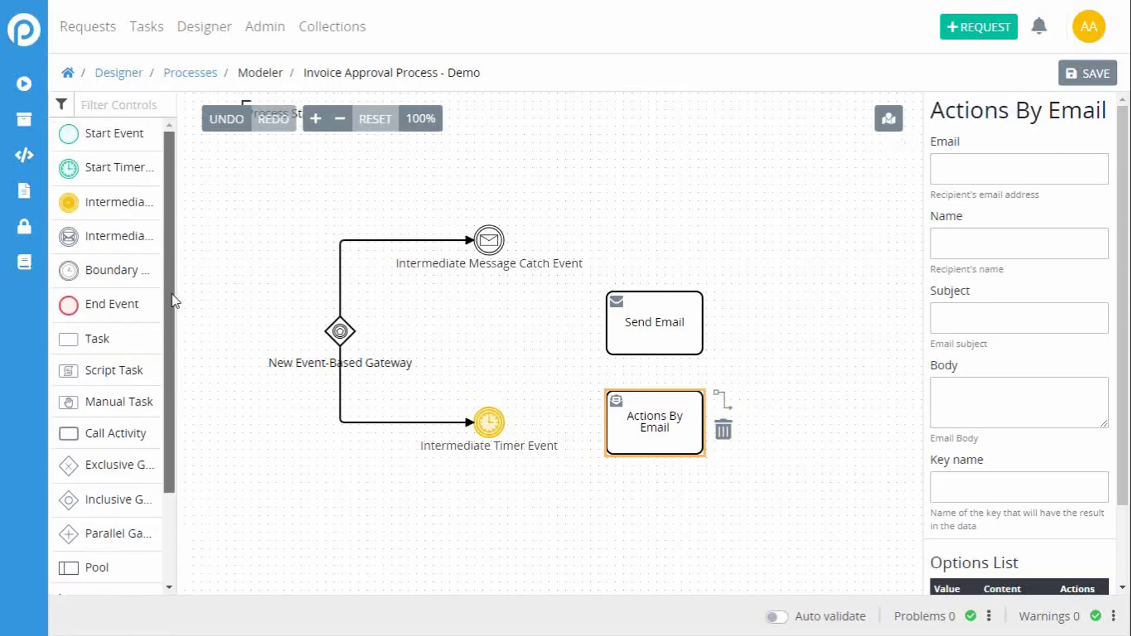
left_click(727, 434)
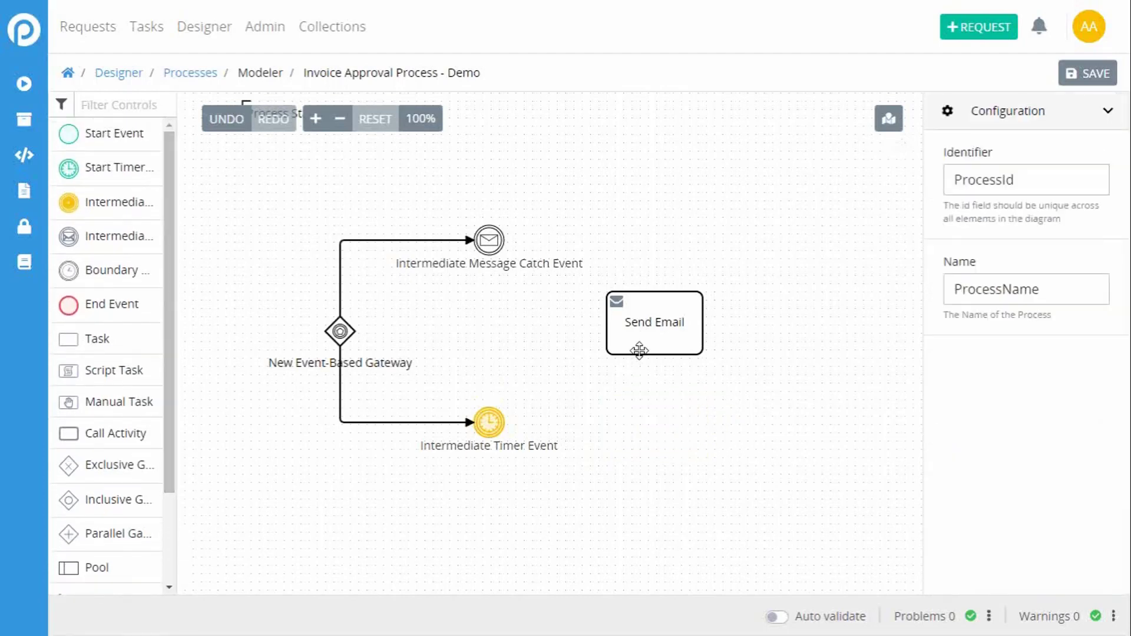
left_click(639, 349)
left_click_drag(718, 344, 725, 347)
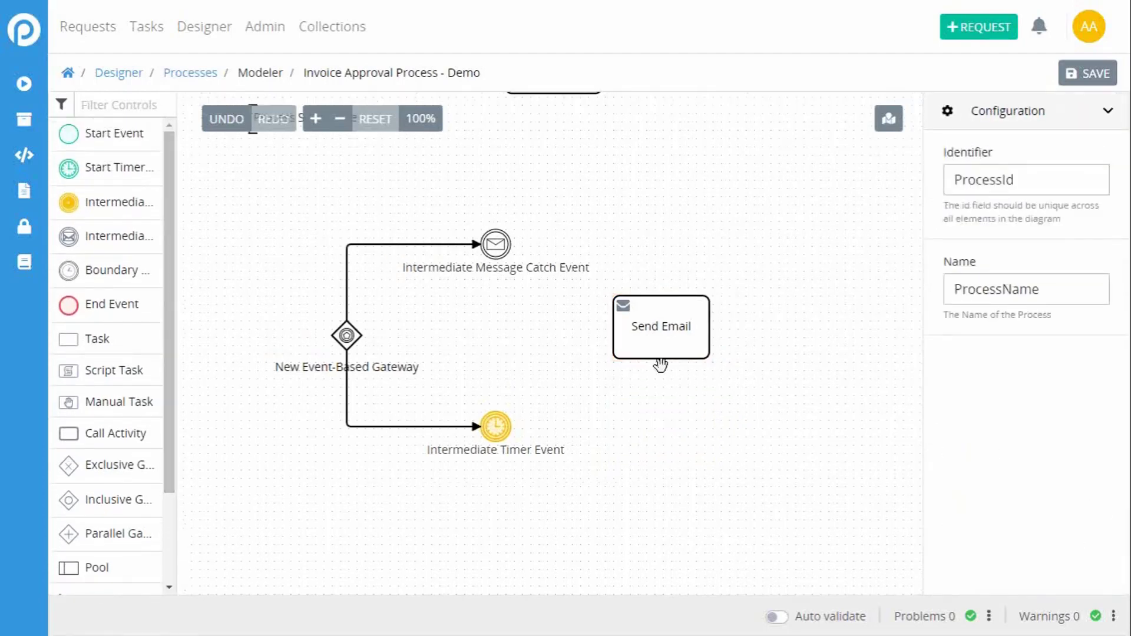
left_click(670, 330)
left_click(729, 335)
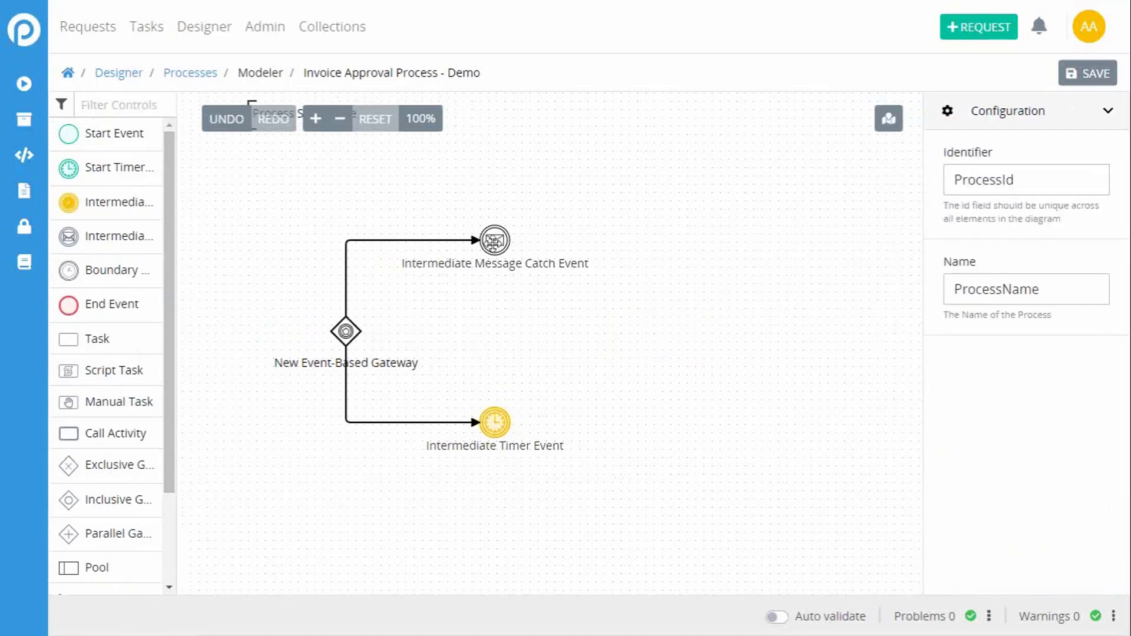
Step: Delete the Intermediate Message Catch Event, the Event-Based Gateway and the Intermediate Timer Event
left_click(494, 242)
left_click(599, 276)
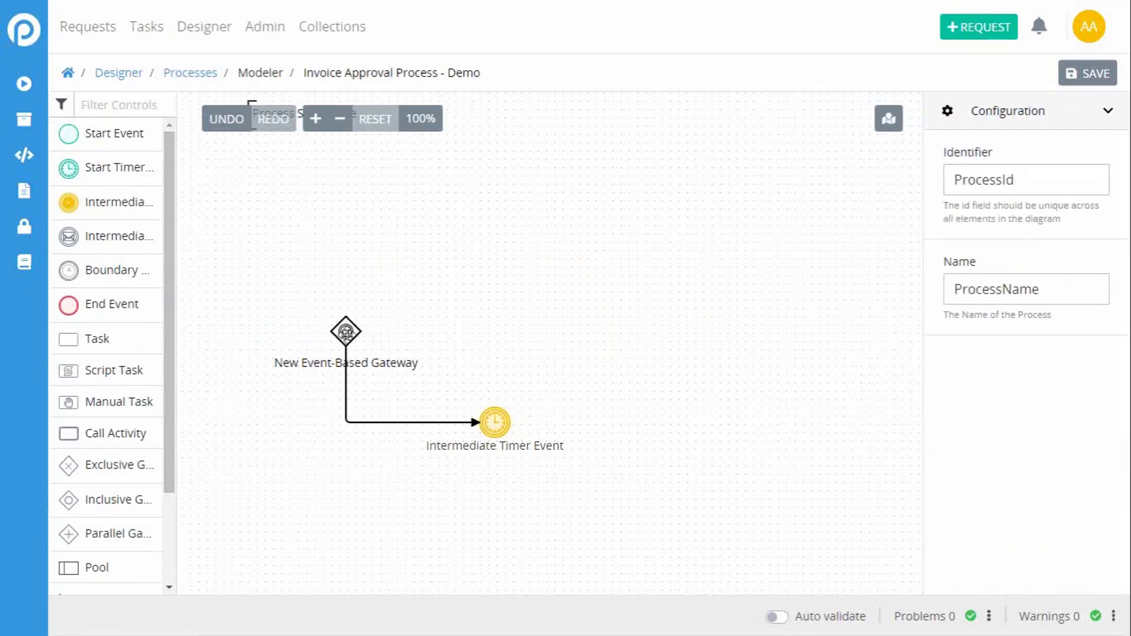
left_click(346, 331)
left_click(439, 355)
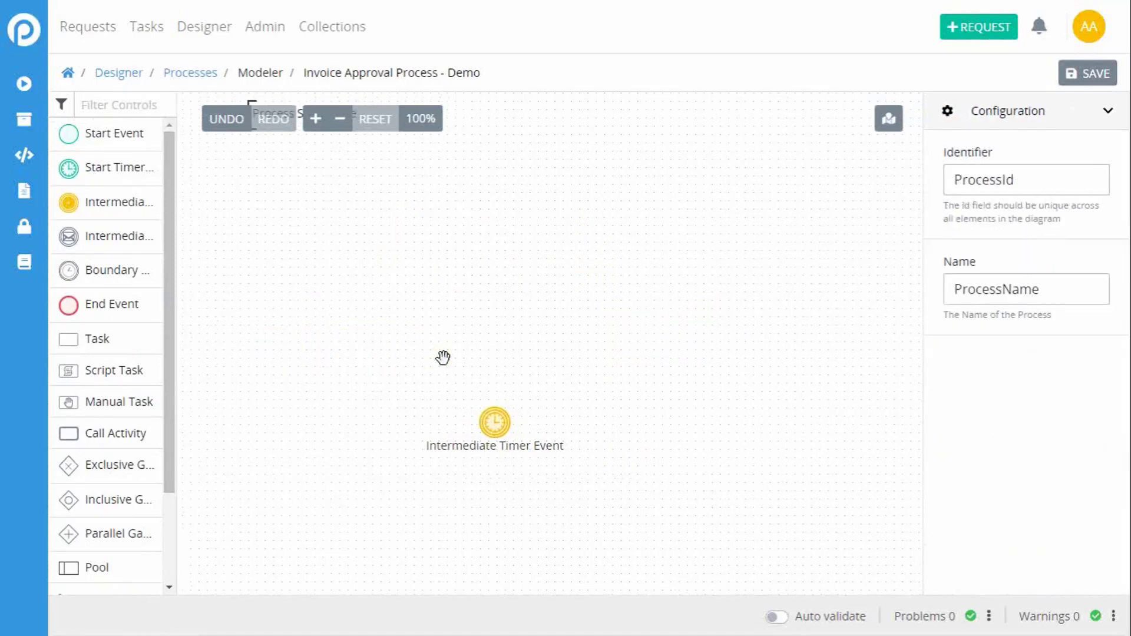
left_click(495, 420)
left_click(584, 432)
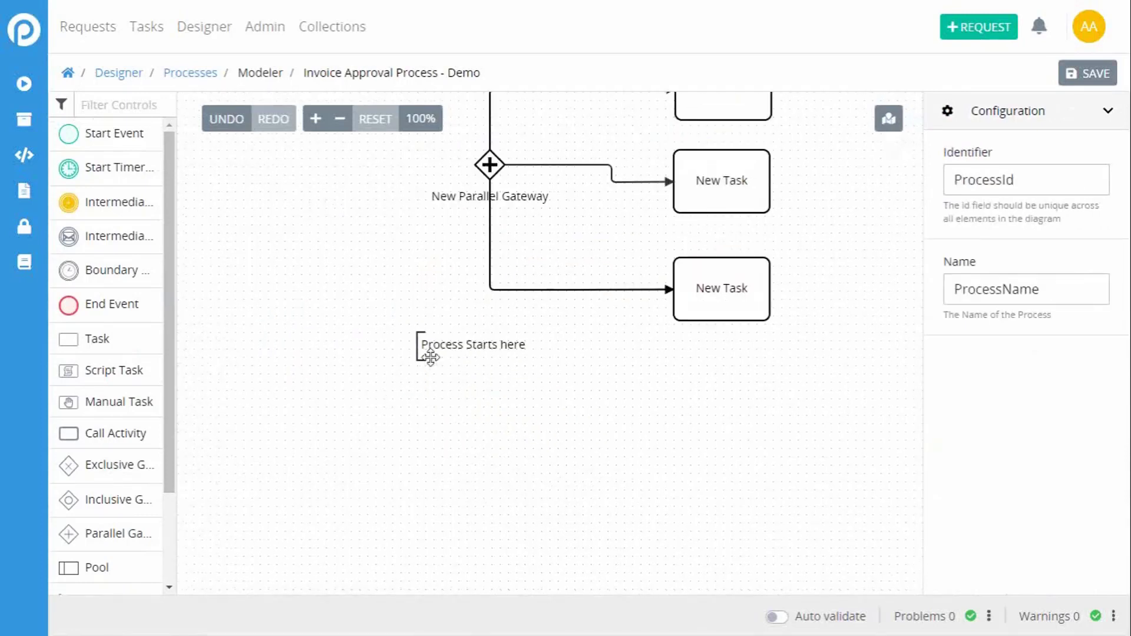
Step: Delete the "Process Starts here" annotation and the Parallel Gateway
left_click(443, 349)
left_click(561, 369)
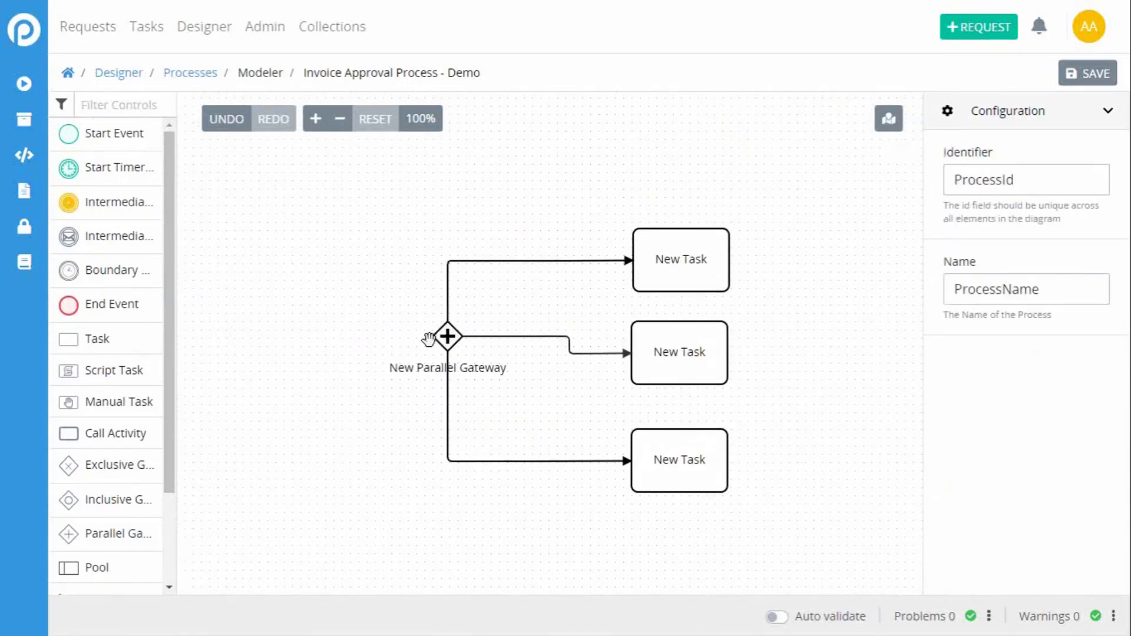
left_click(447, 336)
left_click(533, 368)
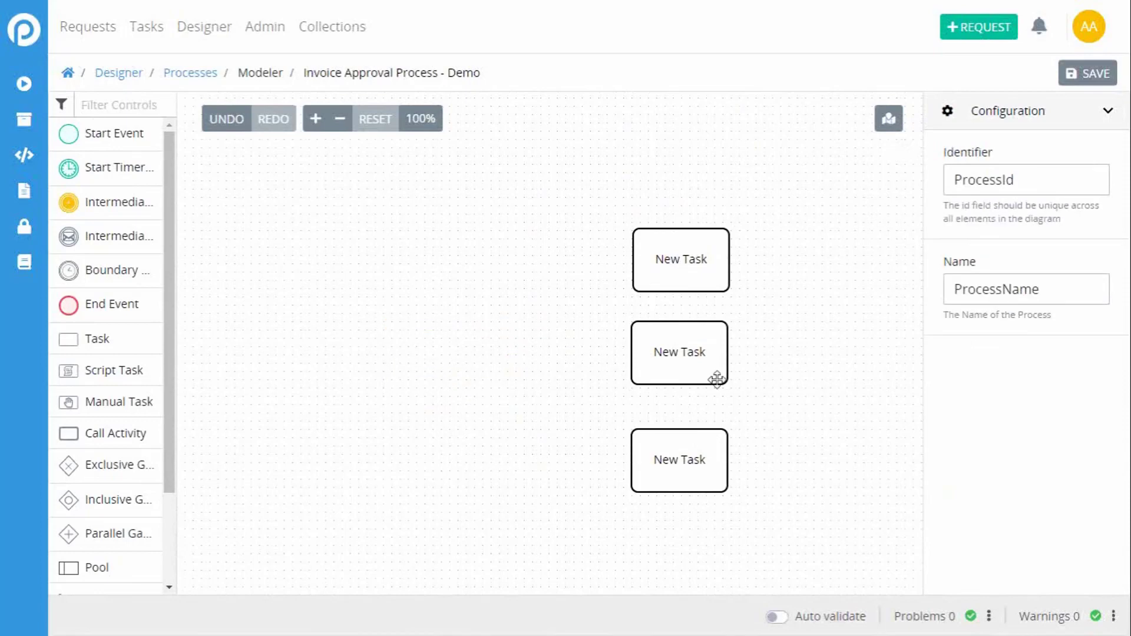
Step: Delete the three New Task elements and the New Exclusive Gateway with its two outgoing flows
left_click(704, 444)
left_click(748, 471)
left_click(681, 353)
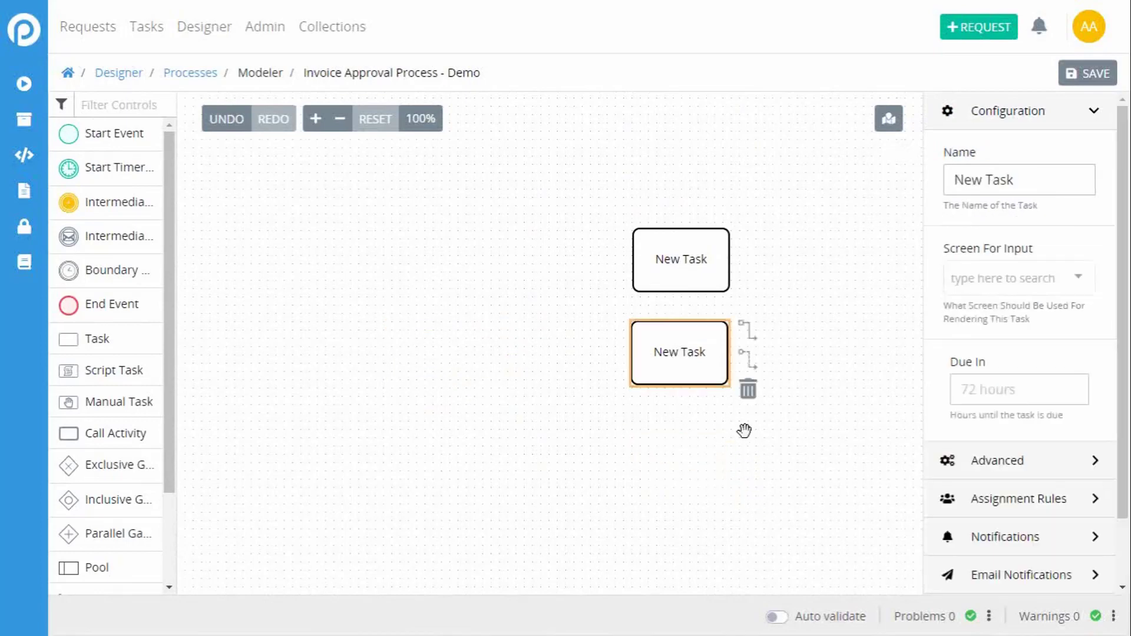
left_click(746, 394)
left_click(688, 271)
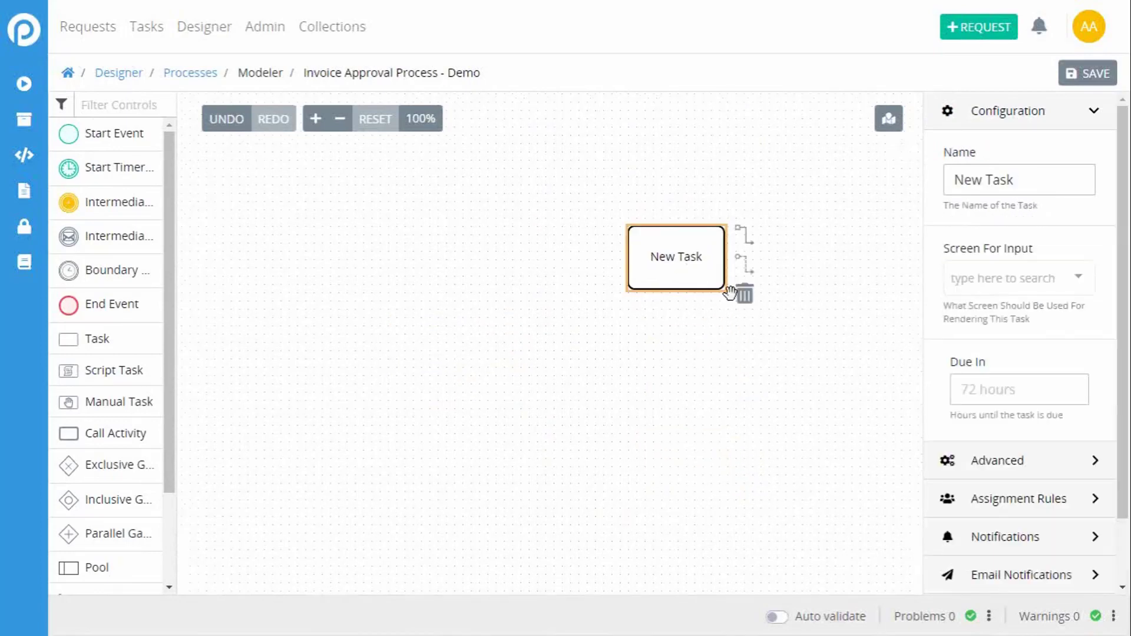
left_click(745, 291)
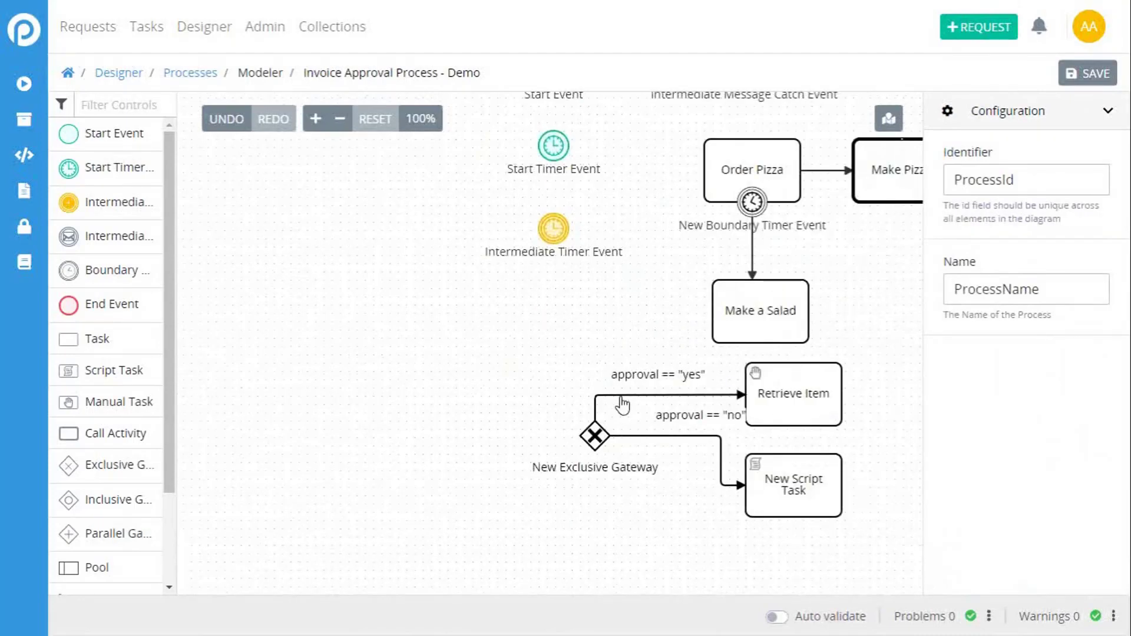
left_click(592, 431)
left_click(677, 459)
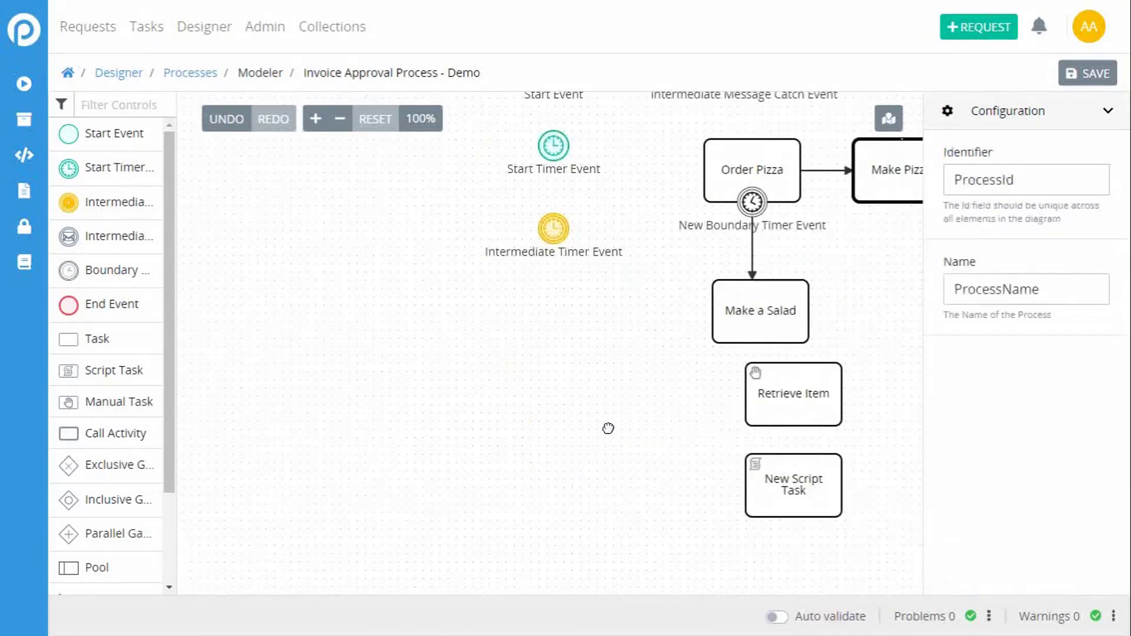
Step: Add a Pool to the diagram so that it encloses the remaining elements
left_click(598, 479)
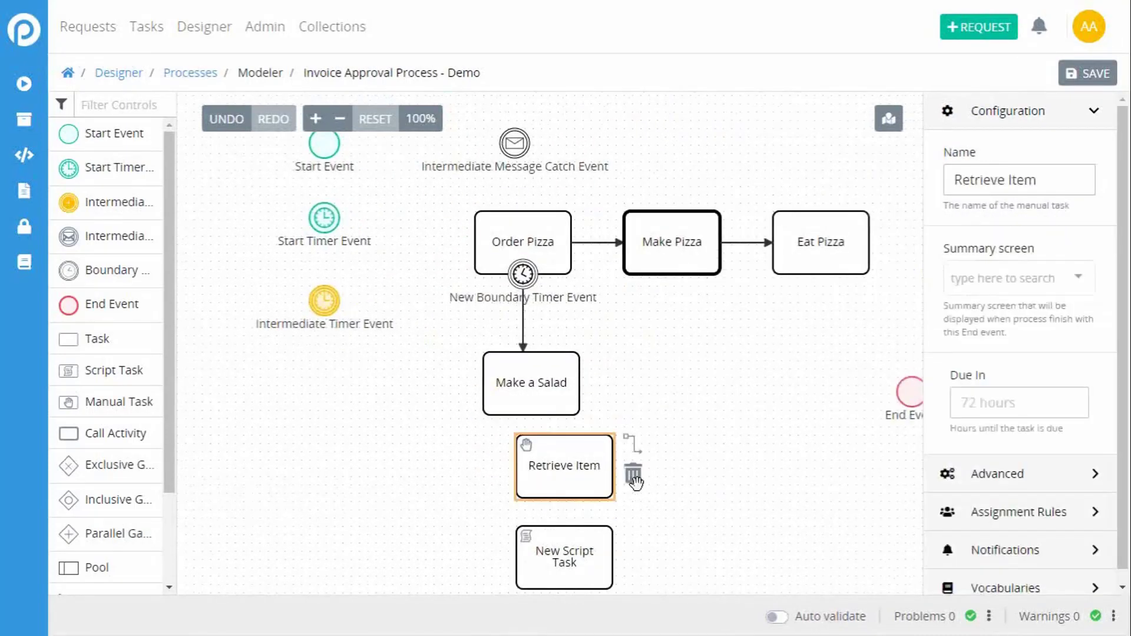
left_click(578, 545)
left_click_drag(379, 511, 336, 225)
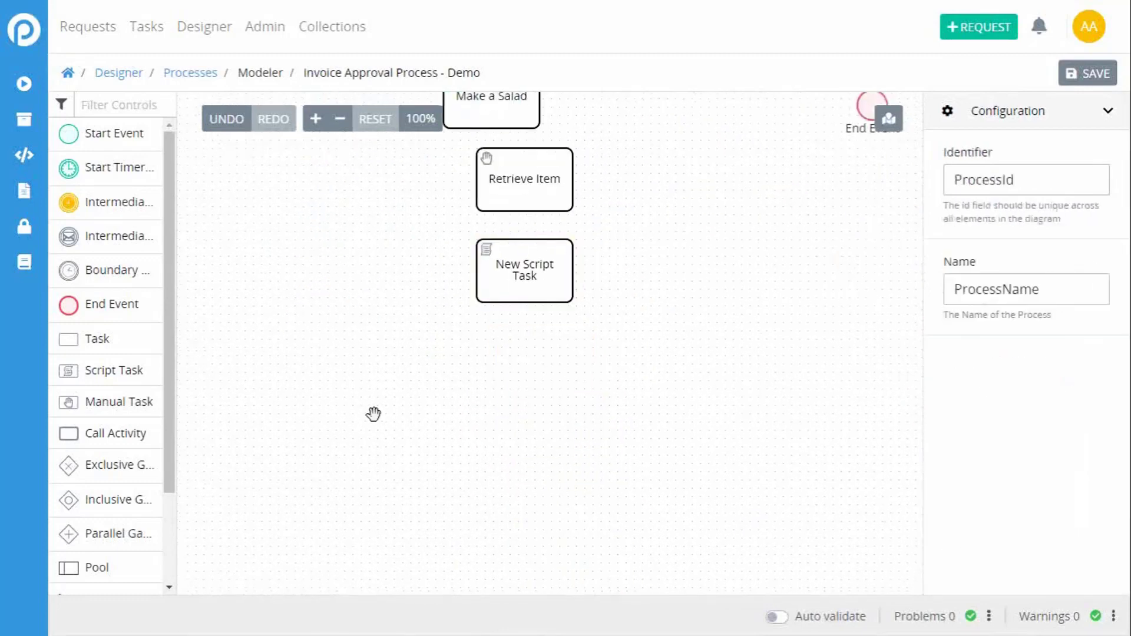
left_click_drag(373, 414, 382, 260)
left_click_drag(430, 483, 377, 227)
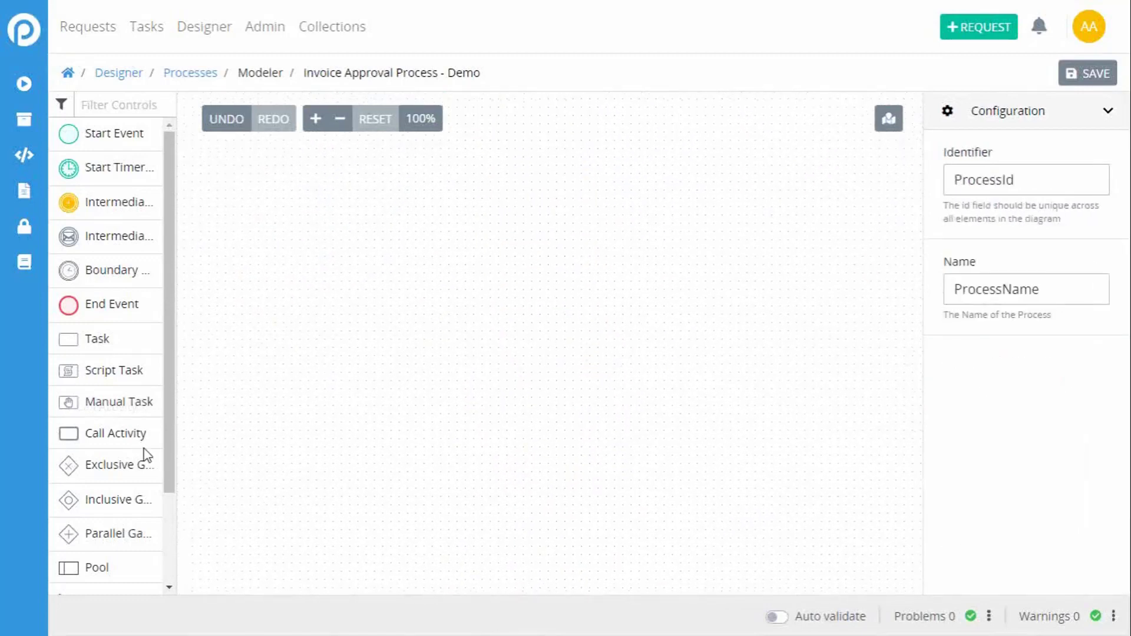
mouse_move(113, 566)
left_mouse_down()
mouse_move(321, 324)
mouse_move(403, 540)
left_mouse_up()
mouse_move(375, 274)
left_mouse_down()
mouse_move(330, 461)
mouse_move(362, 475)
mouse_move(394, 454)
mouse_move(454, 462)
left_mouse_up()
Step: Delete the New Script Task, the Retrieve Item manual task and the Make a Salad task from the pool
left_click(550, 530)
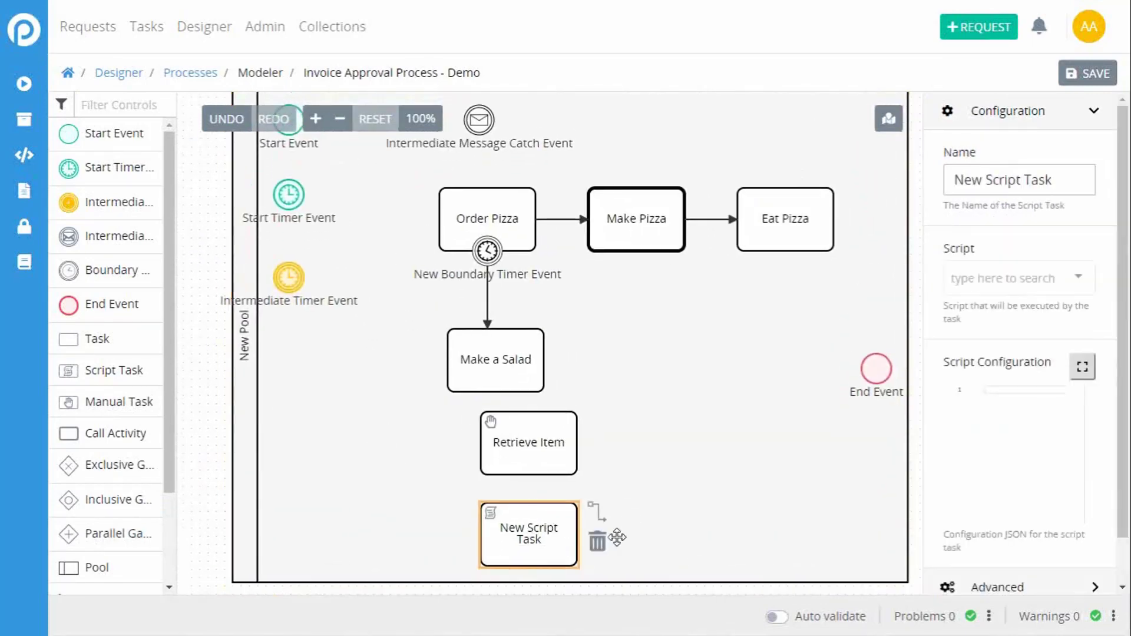
left_click(597, 539)
left_click(538, 444)
left_click(598, 451)
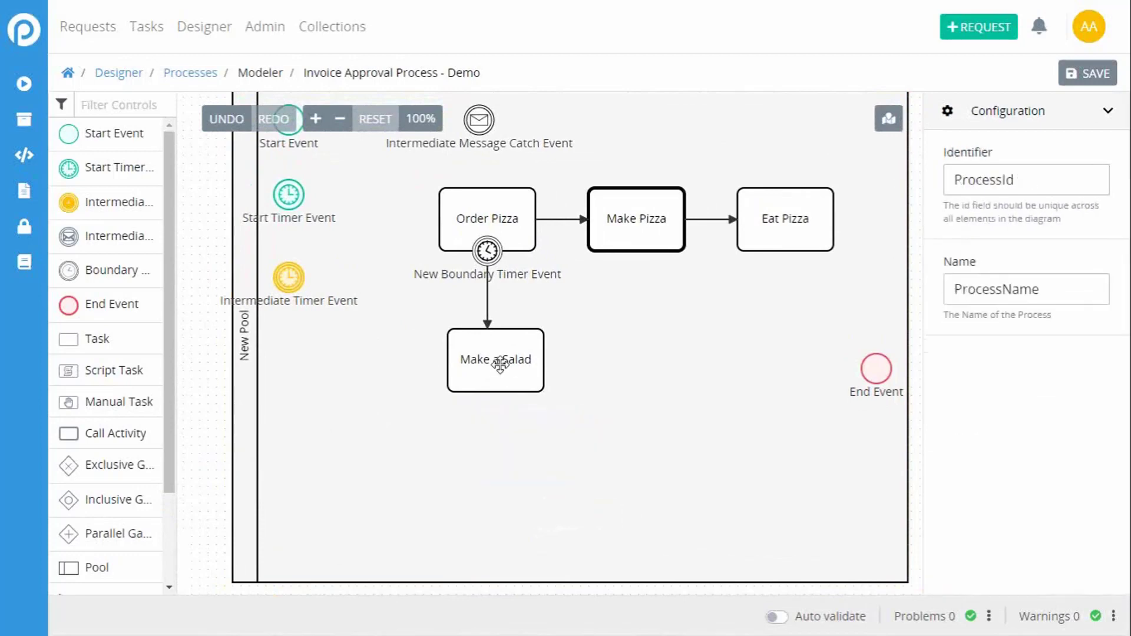
left_click(500, 365)
left_click(564, 394)
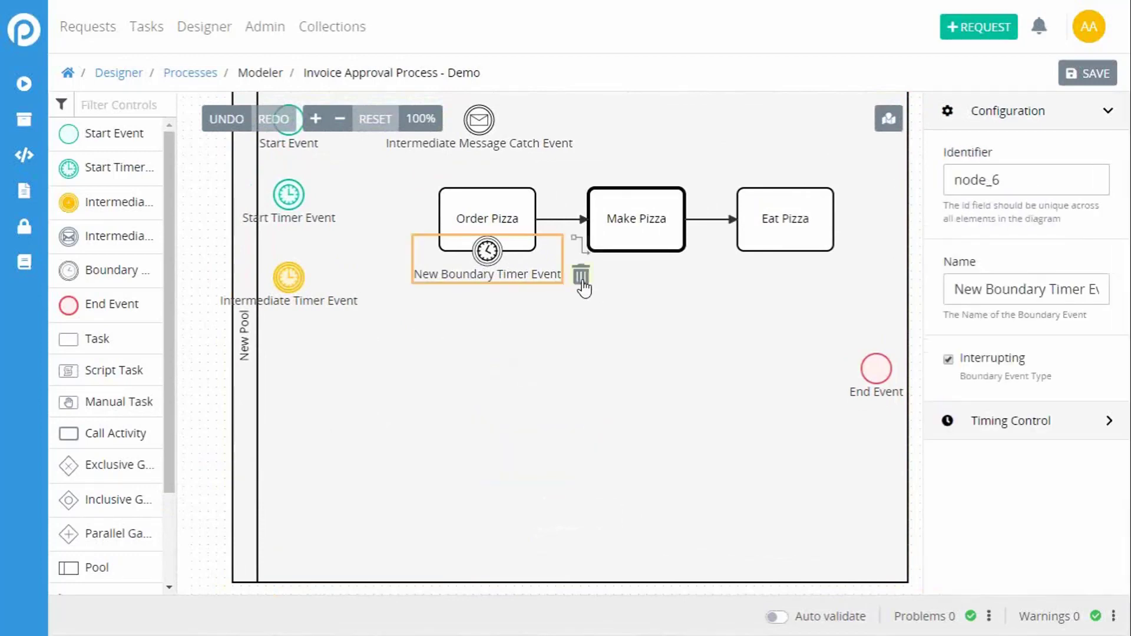
Step: Delete the New Boundary Timer Event, the Order Pizza task and the Make Pizza call activity
left_click(580, 274)
left_click(500, 221)
left_click(557, 257)
left_click(620, 251)
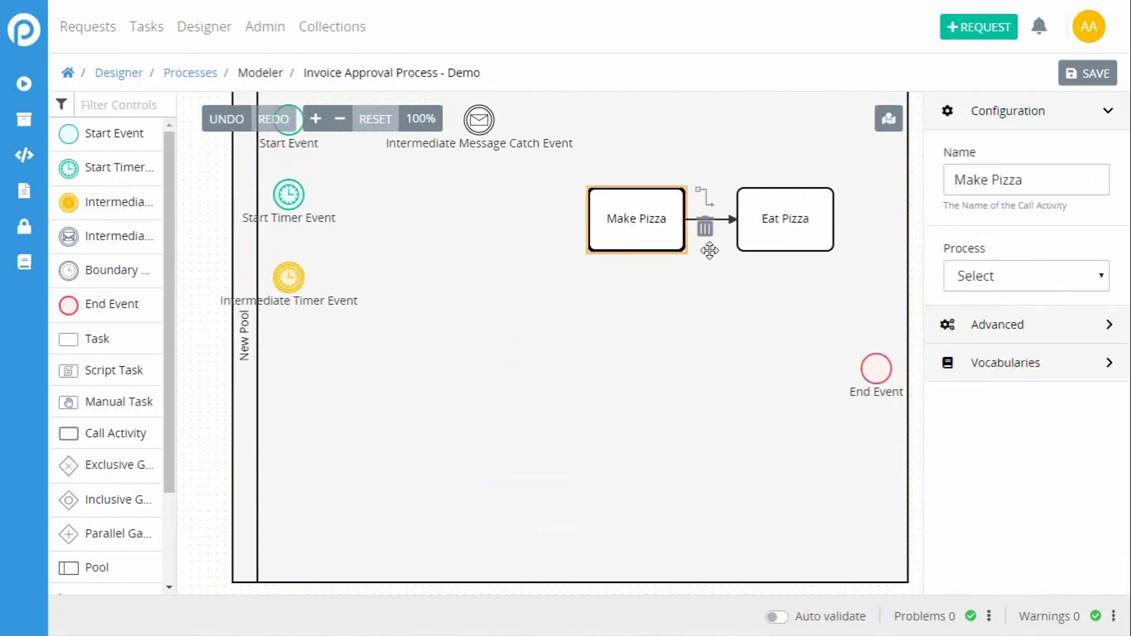
left_click(704, 233)
Step: Delete the End Event and the Eat Pizza task from the pool
left_click(881, 368)
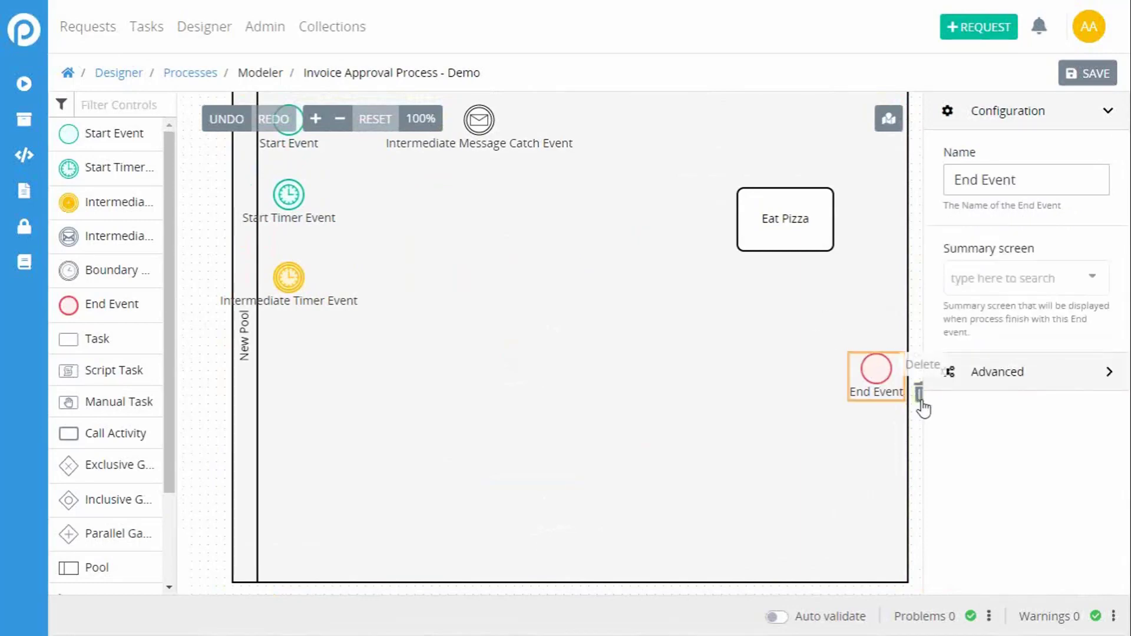
left_click(918, 394)
left_click(769, 241)
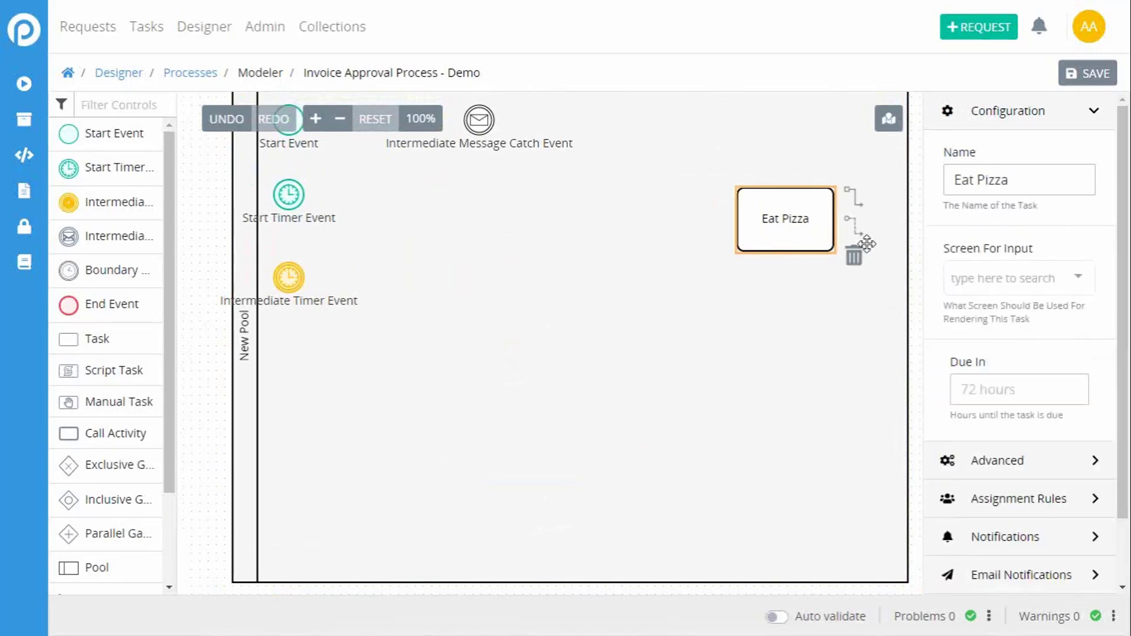
left_click(854, 257)
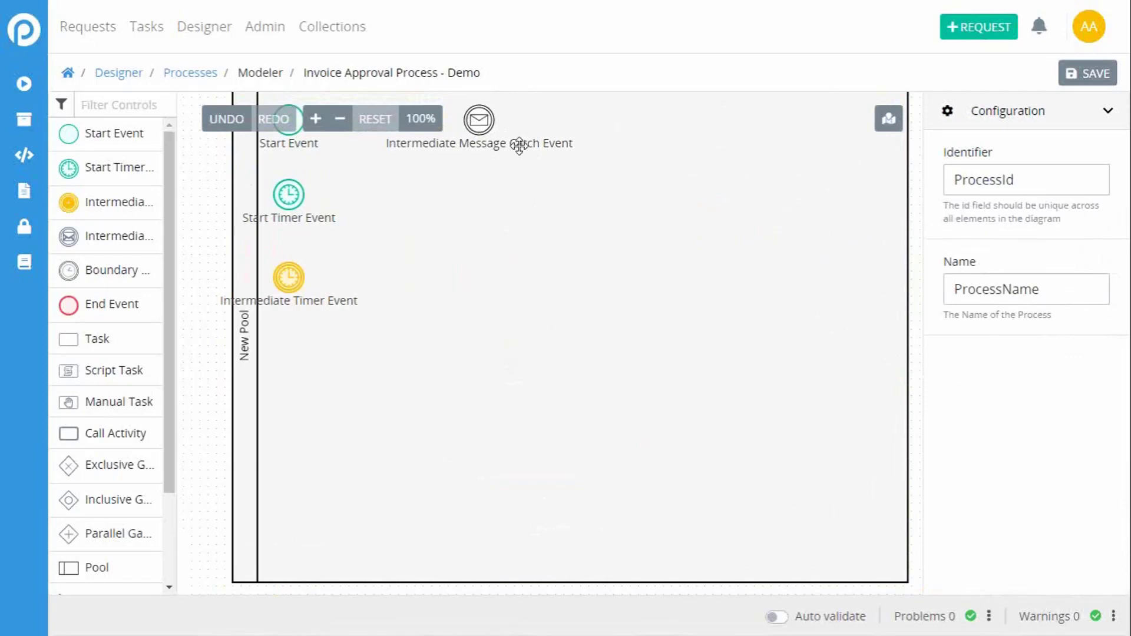
Step: Delete the Intermediate Message Catch Event, the Intermediate Timer Event and the Start Timer Event from the pool
left_click_drag(510, 188, 568, 320)
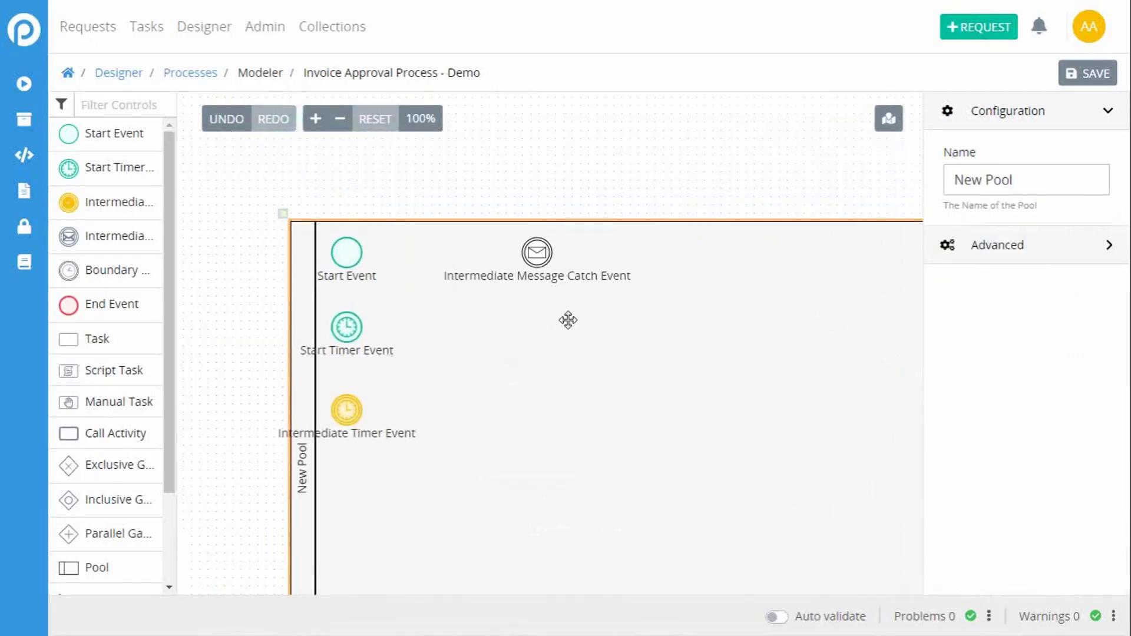
left_click(533, 254)
left_click(647, 288)
left_click(361, 252)
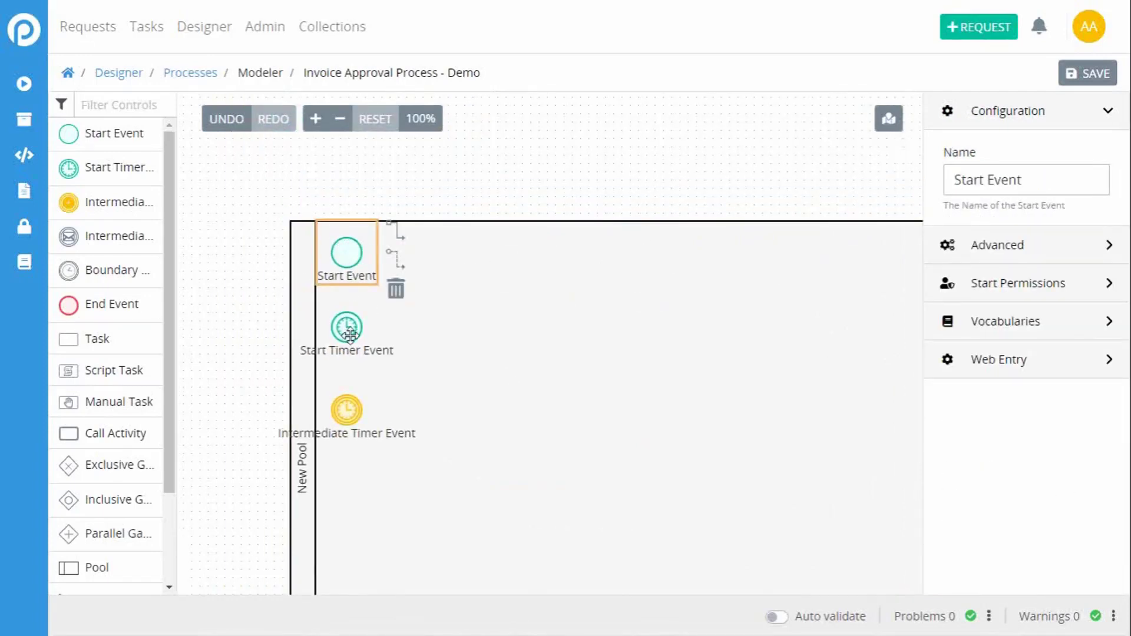
left_click(350, 330)
left_click(376, 394)
left_click(355, 413)
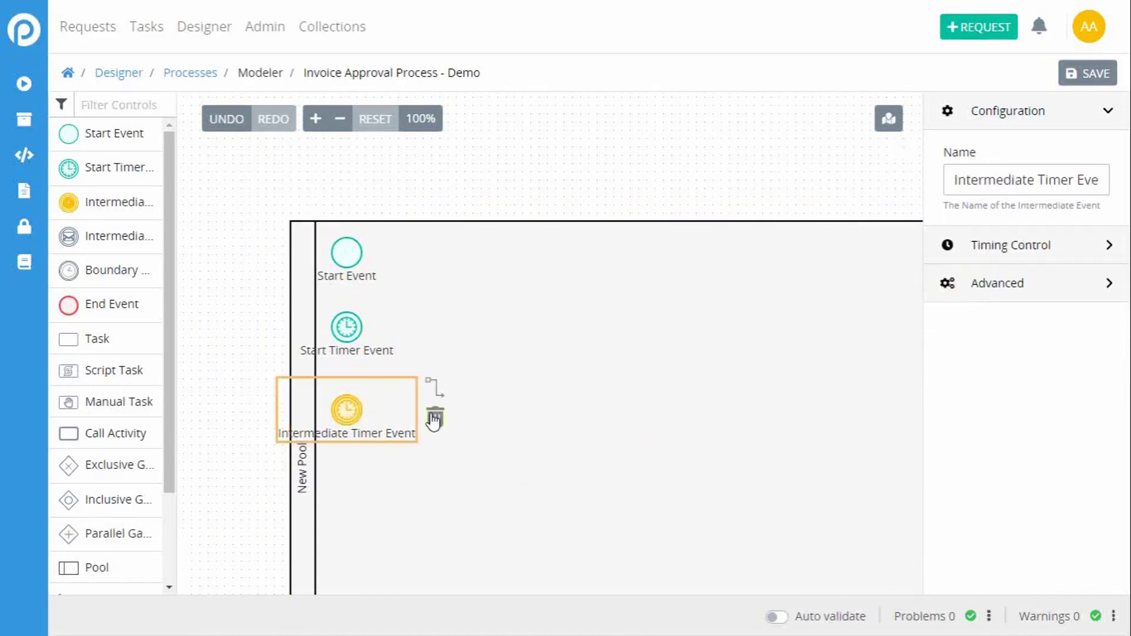
left_click(434, 416)
left_click(351, 346)
left_click(414, 345)
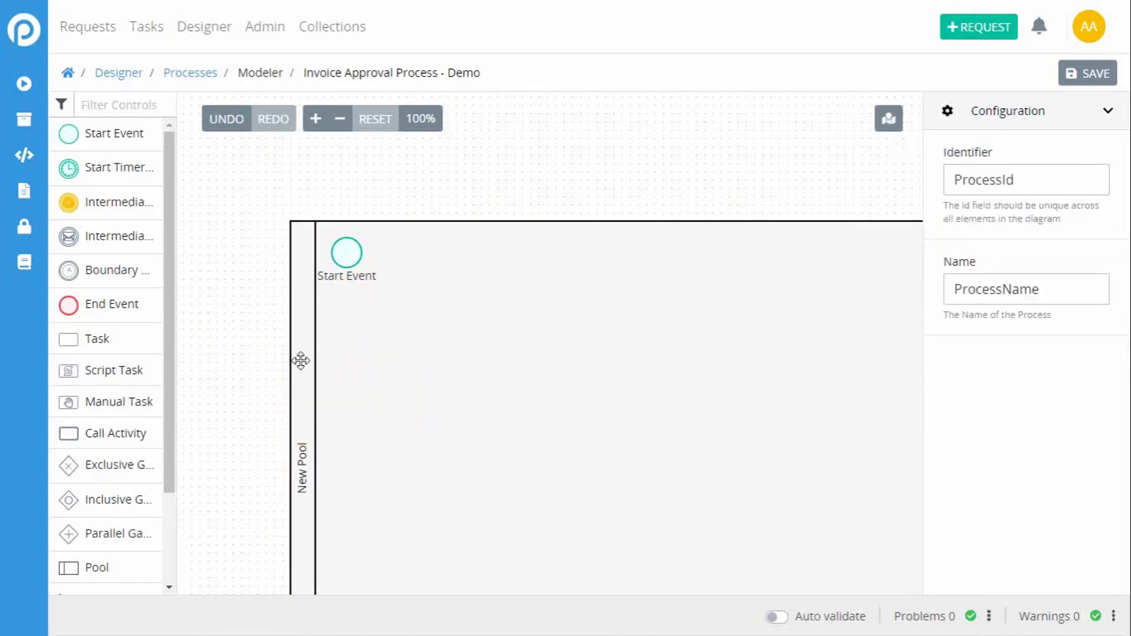
Step: Move the pool up and to the left on the canvas and open its name for editing
left_click_drag(298, 361, 206, 293)
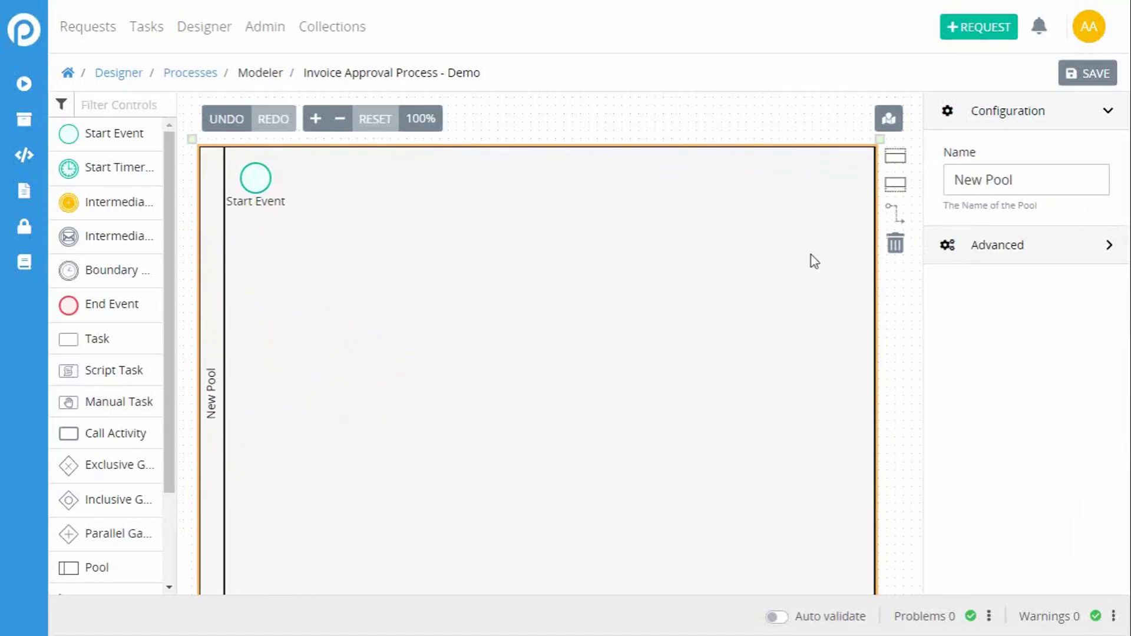
left_click_drag(1035, 181, 929, 182)
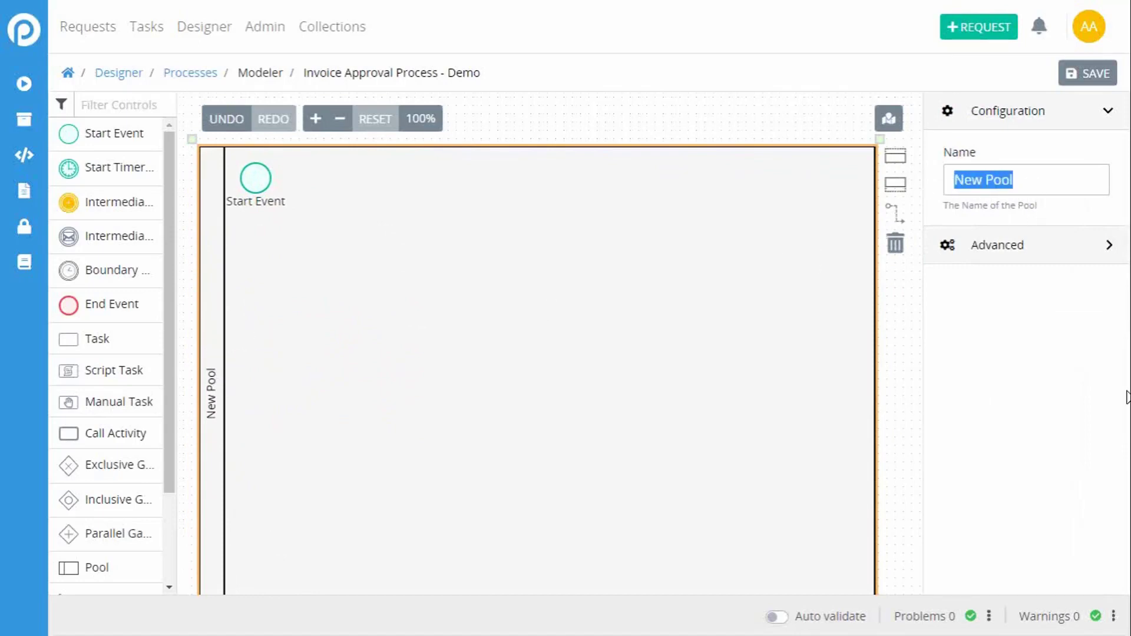
type("Leave of Ab")
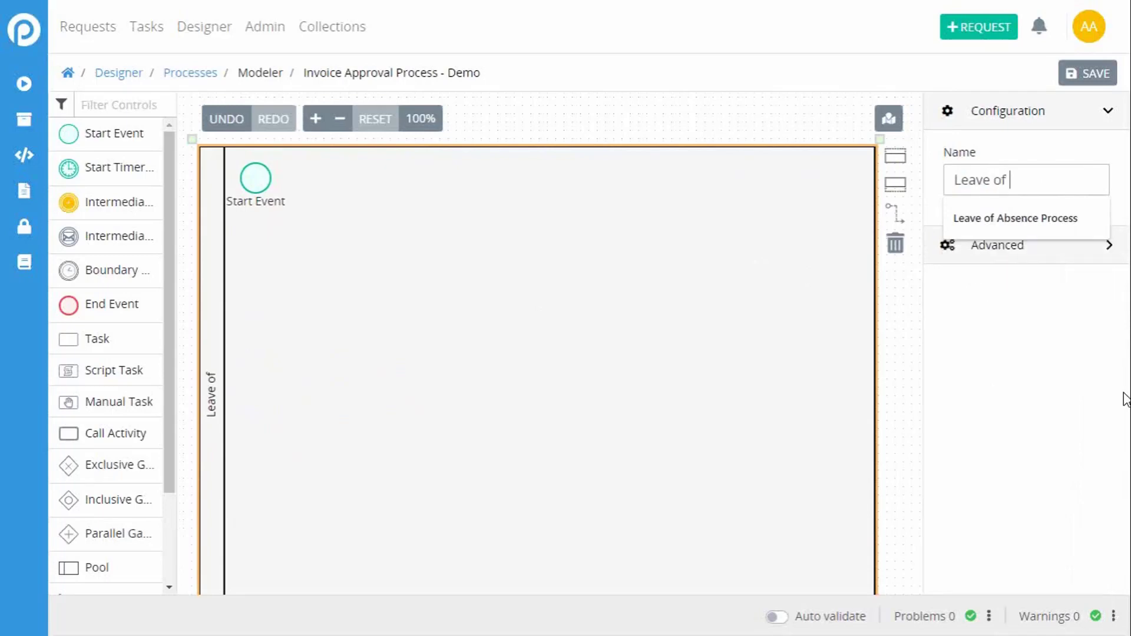
key("Down")
key("BackSpace")
key("BackSpace")
key("BackSpace")
key("BackSpace")
key("BackSpace")
key("BackSpace")
key("BackSpace")
key("BackSpace")
key("BackSpace")
key("BackSpace")
key("BackSpace")
Step: Name the pool "Invoice Approval Process"
type("Invoice")
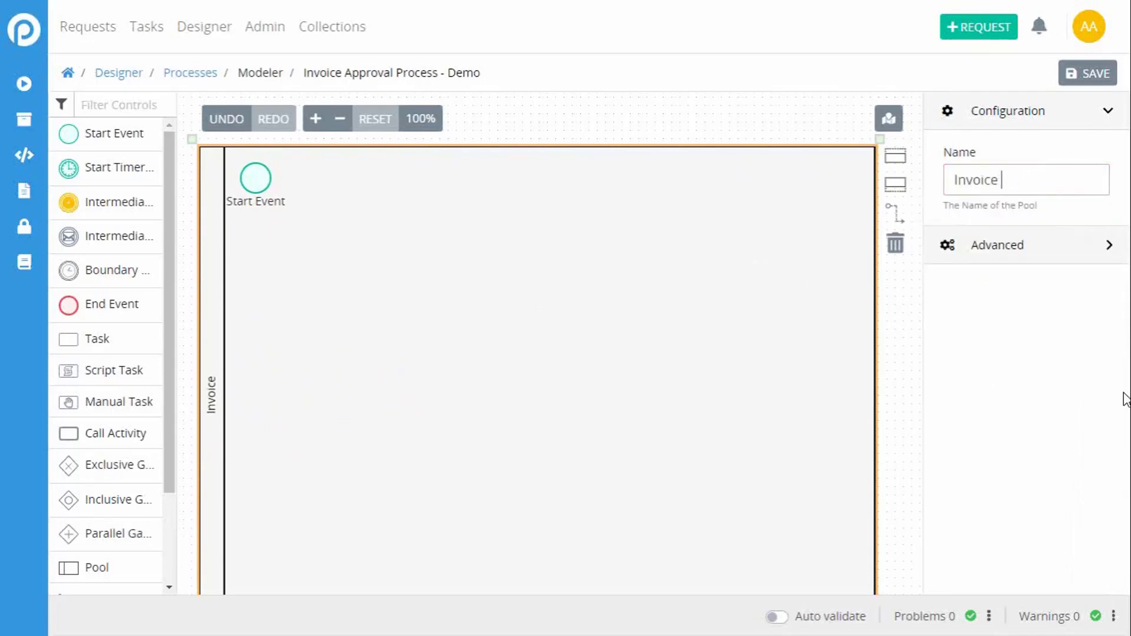
type(" Approval Process")
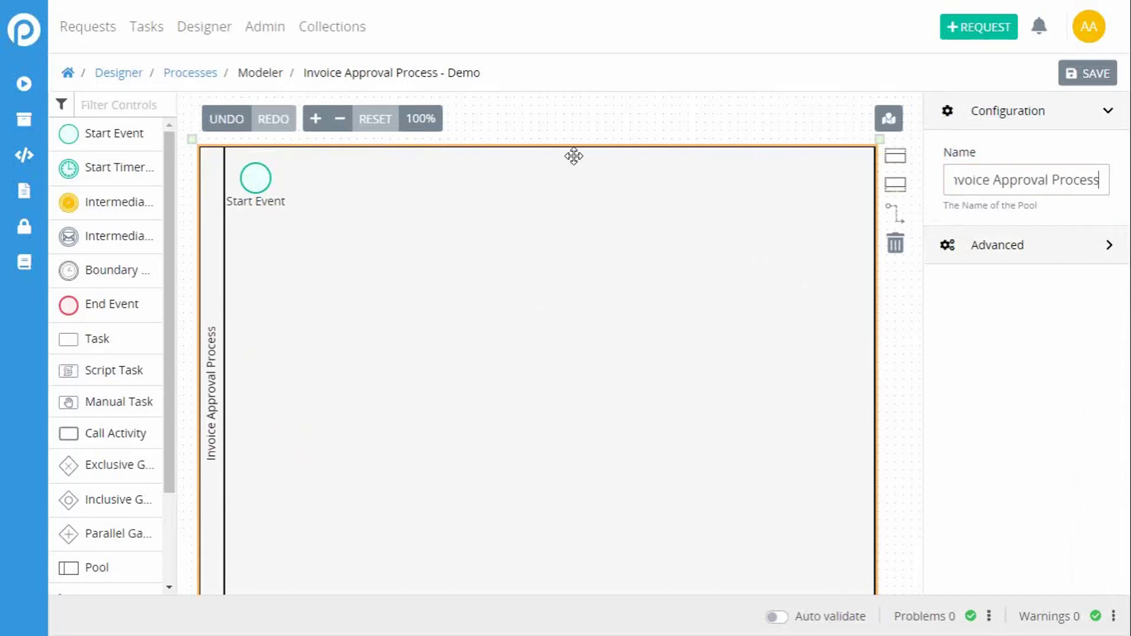
left_click(569, 123)
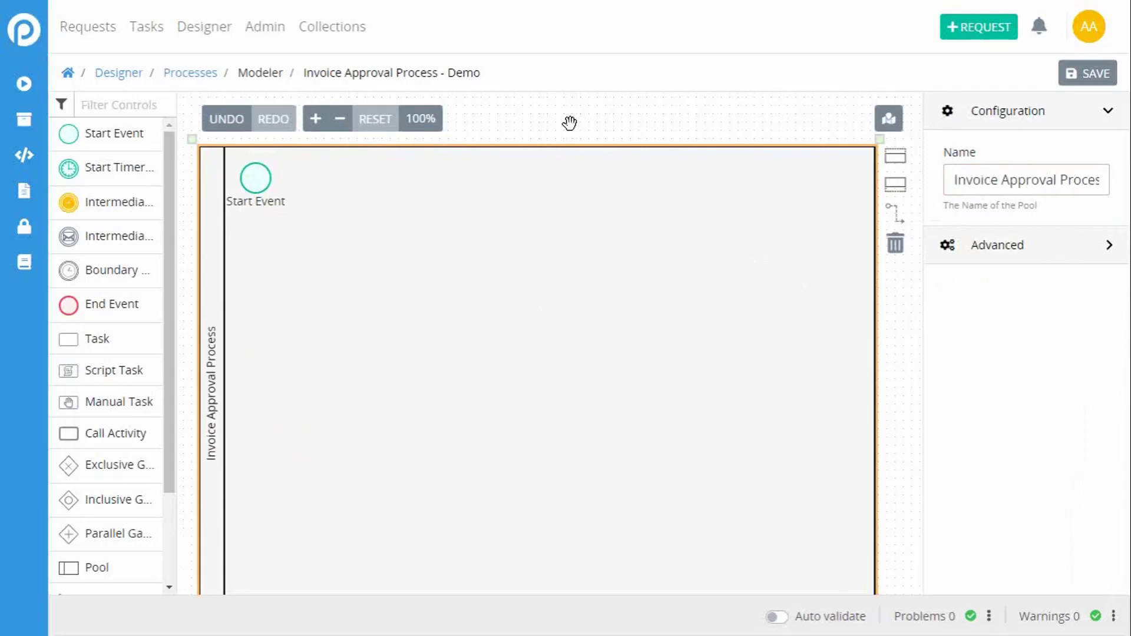
Step: Delete the Start Event from the Invoice Approval Process pool
left_click(256, 185)
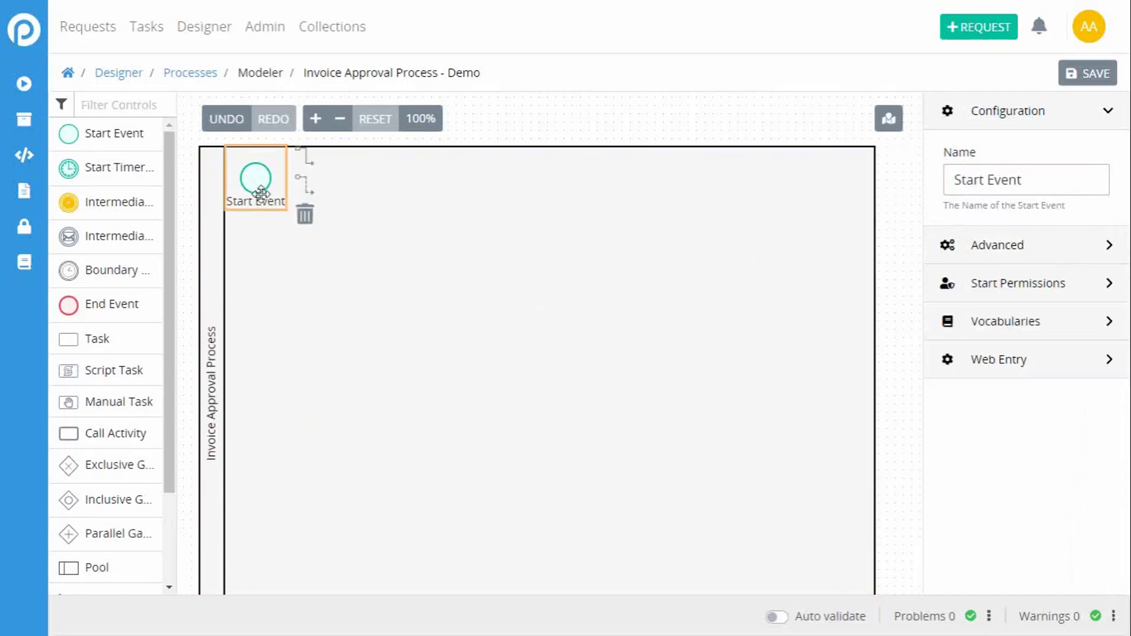
left_click(306, 216)
Step: Divide the Invoice Approval Process pool into three lanes by adding one lane above and one lane below
left_click(209, 274)
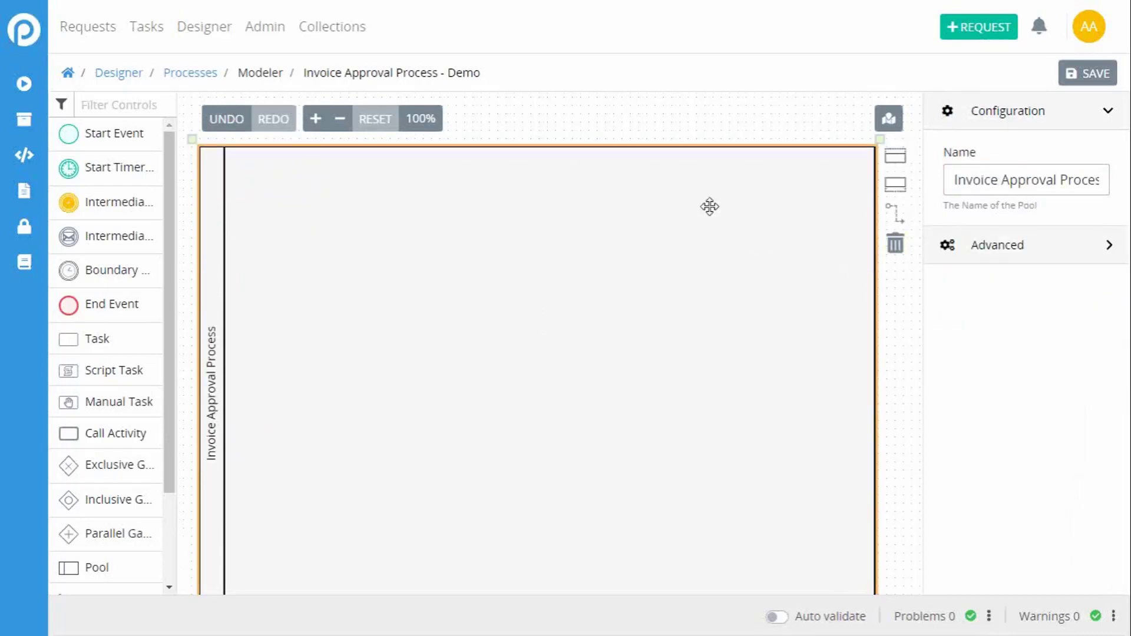
left_click(342, 126)
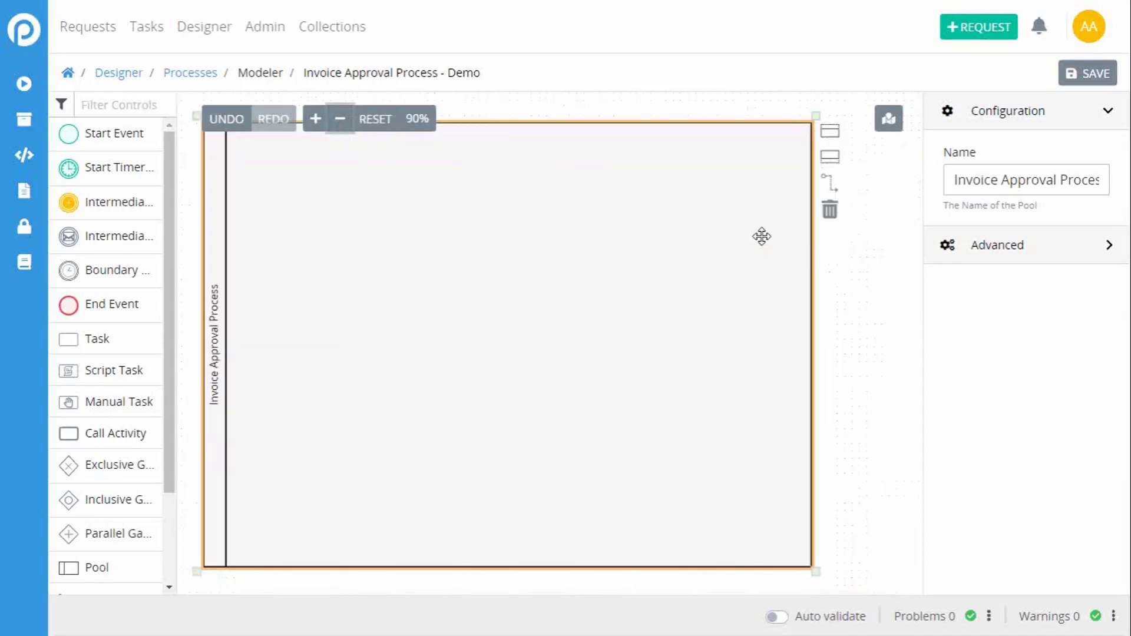
left_click(835, 136)
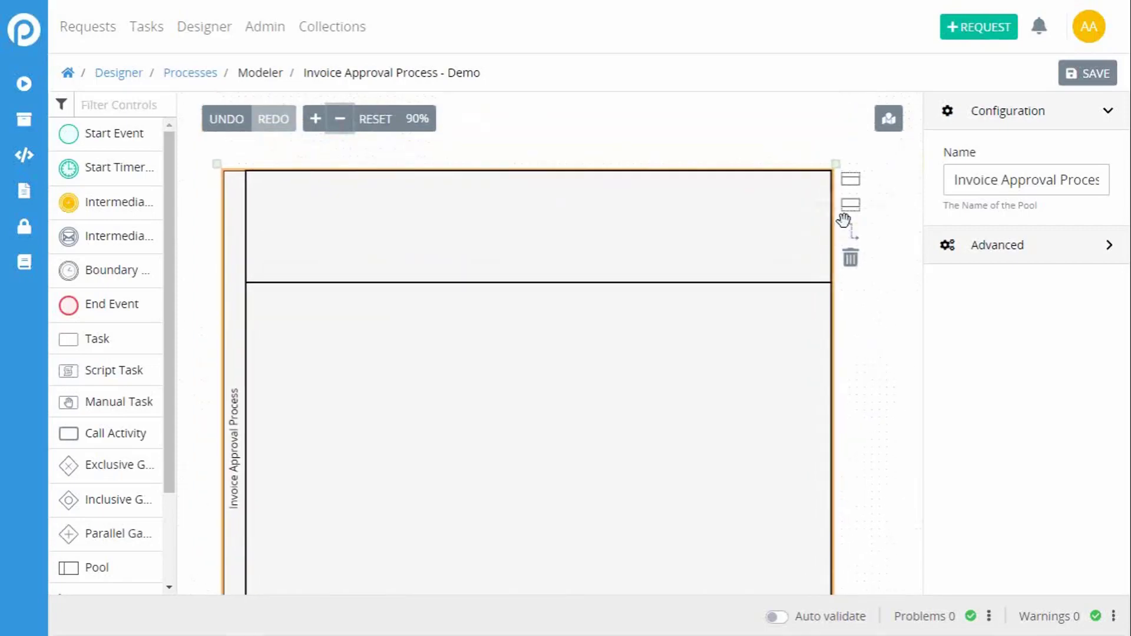
left_click_drag(886, 387, 889, 329)
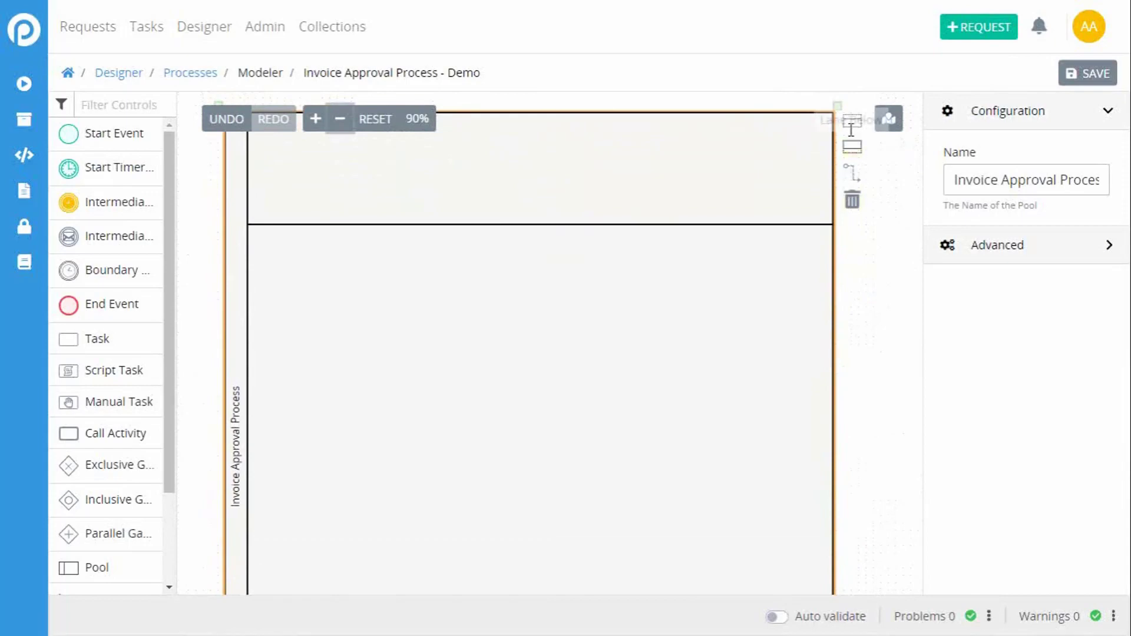
Step: Make the pool's top lane taller and its middle lane shorter
left_click(793, 220)
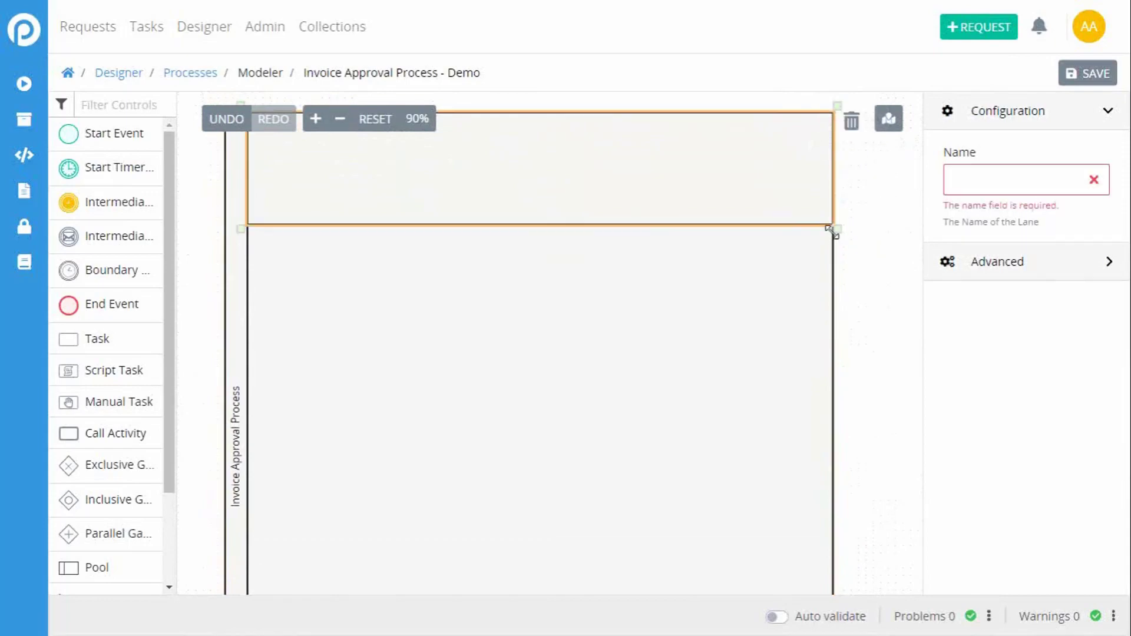
left_click_drag(836, 231, 837, 333)
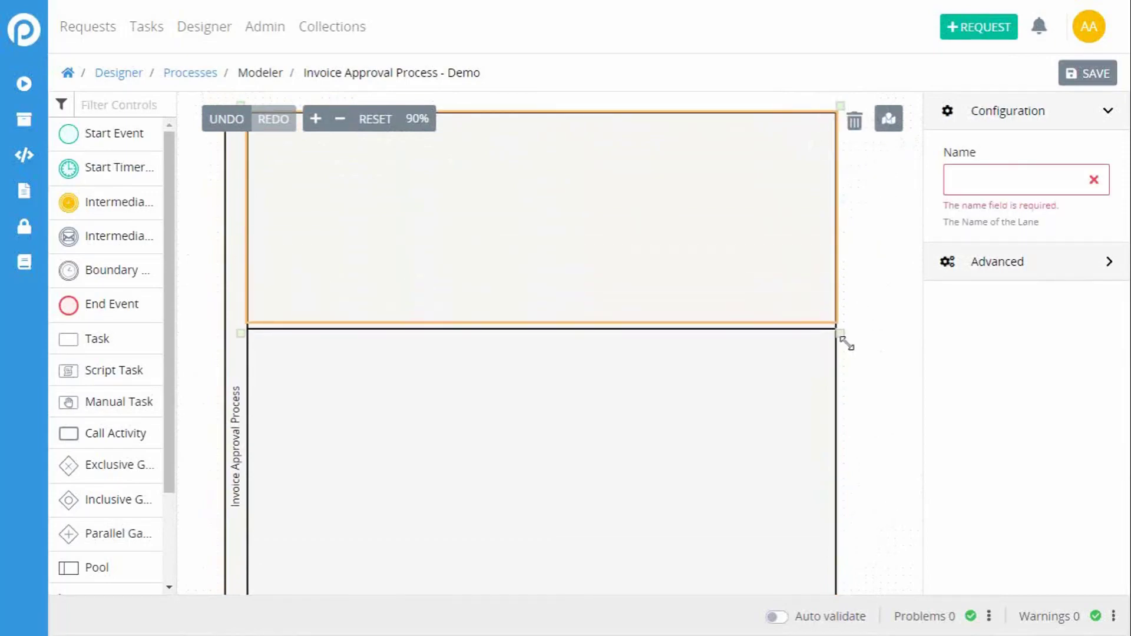
left_click_drag(892, 386, 864, 254)
left_click(739, 342)
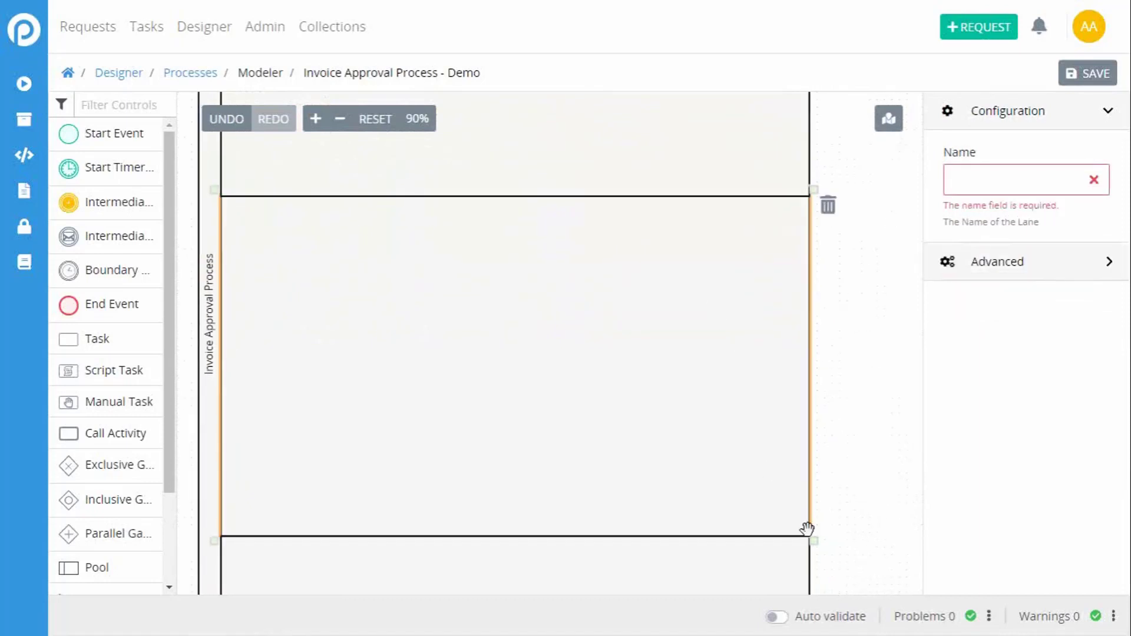
left_click_drag(813, 538, 792, 359)
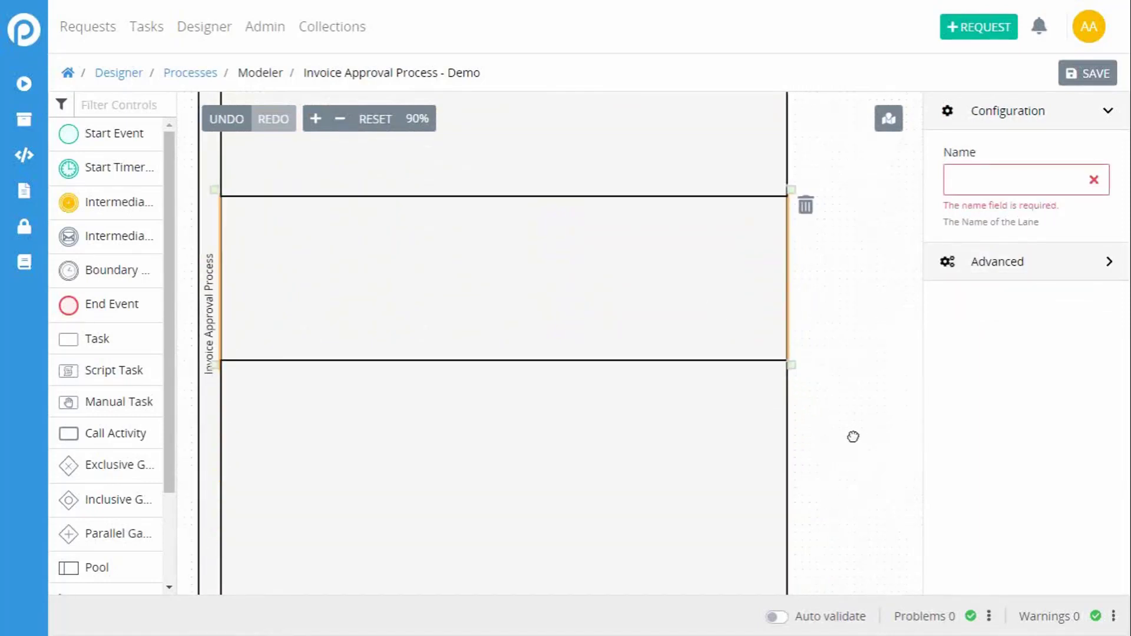
Step: Reduce the heights of the pool's top, middle and bottom lanes
left_click_drag(779, 496, 767, 361)
left_click_drag(805, 253, 848, 525)
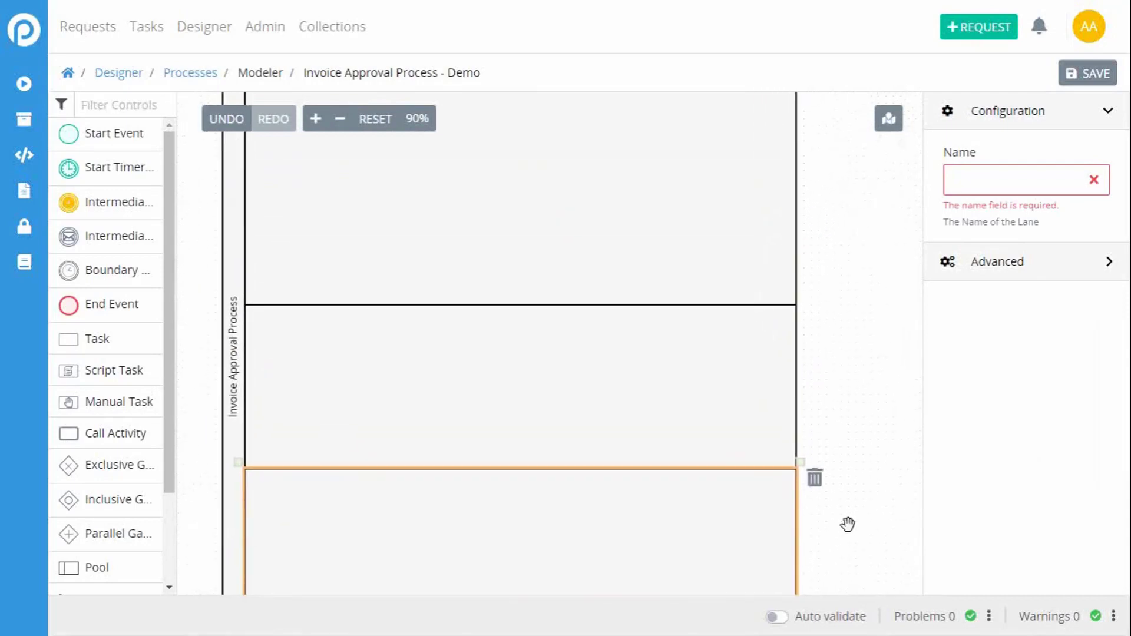
left_click_drag(882, 326, 883, 395)
left_click(737, 340)
left_click_drag(805, 377, 803, 328)
left_click(726, 342)
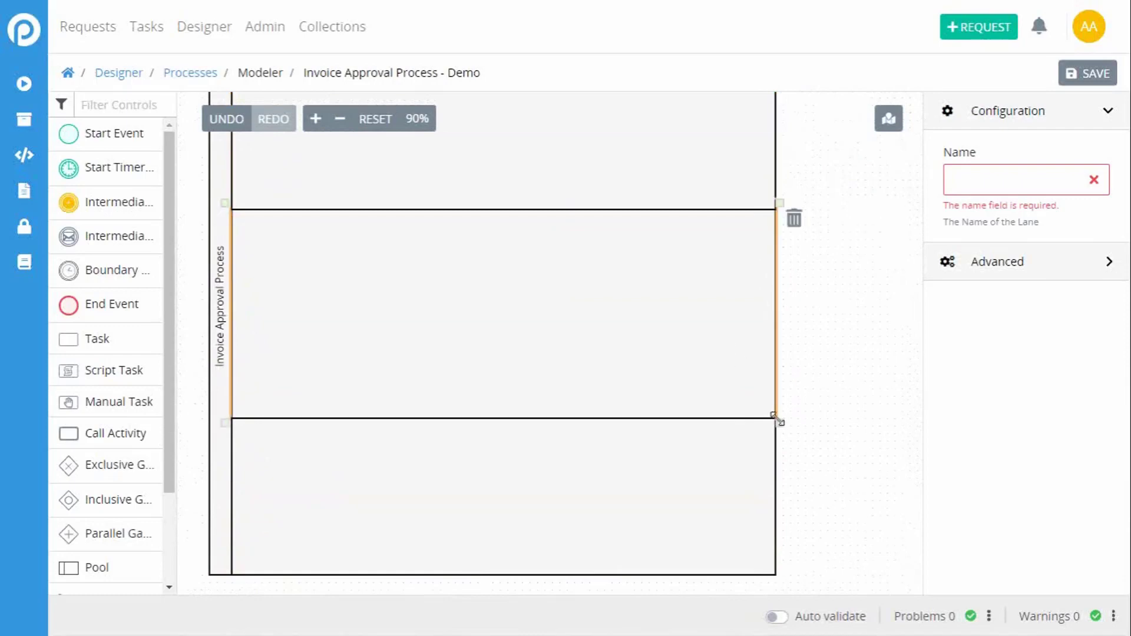
left_click_drag(779, 423, 777, 373)
left_click(752, 477)
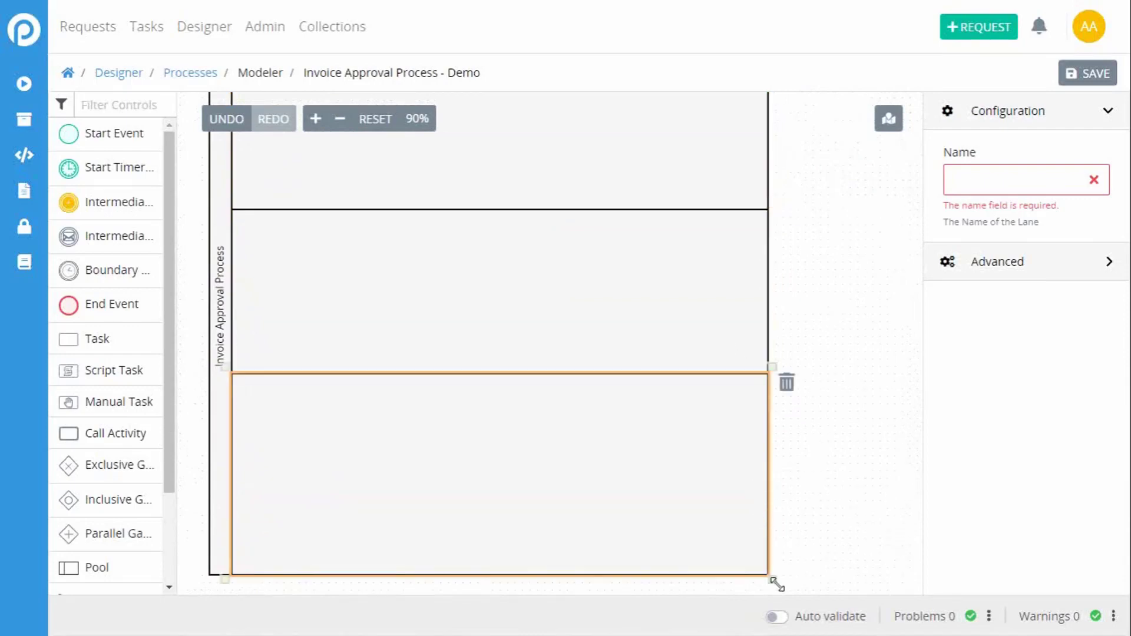
left_click_drag(769, 575, 766, 511)
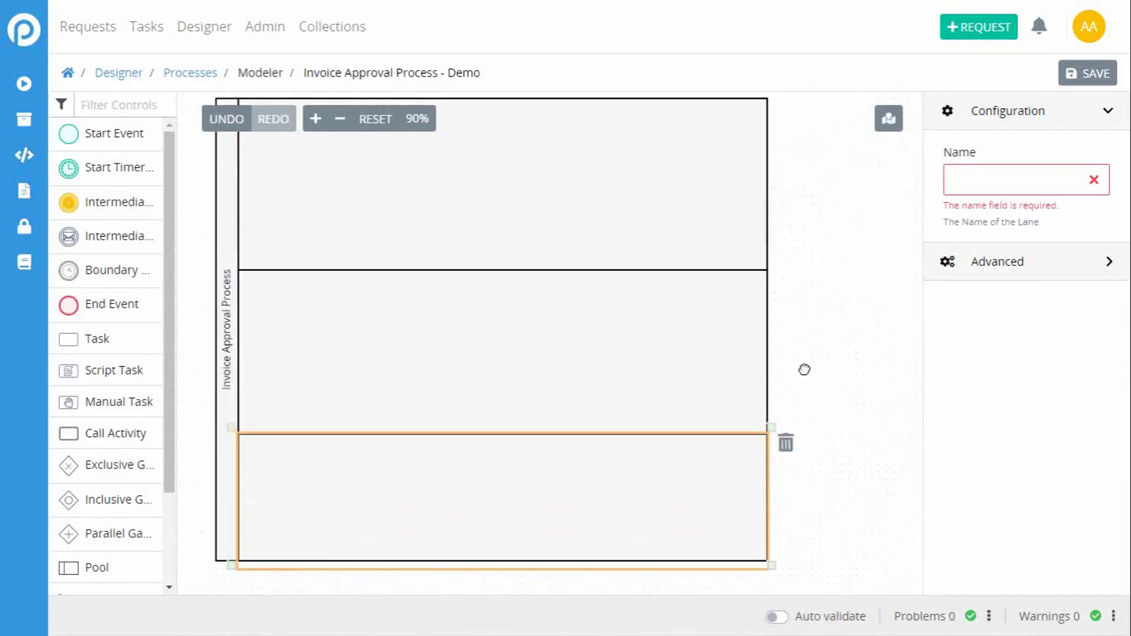
Step: Shorten the top lane slightly more and reduce the middle lane so all three lanes are roughly equal in height
left_click_drag(805, 369, 792, 350)
left_click(613, 235)
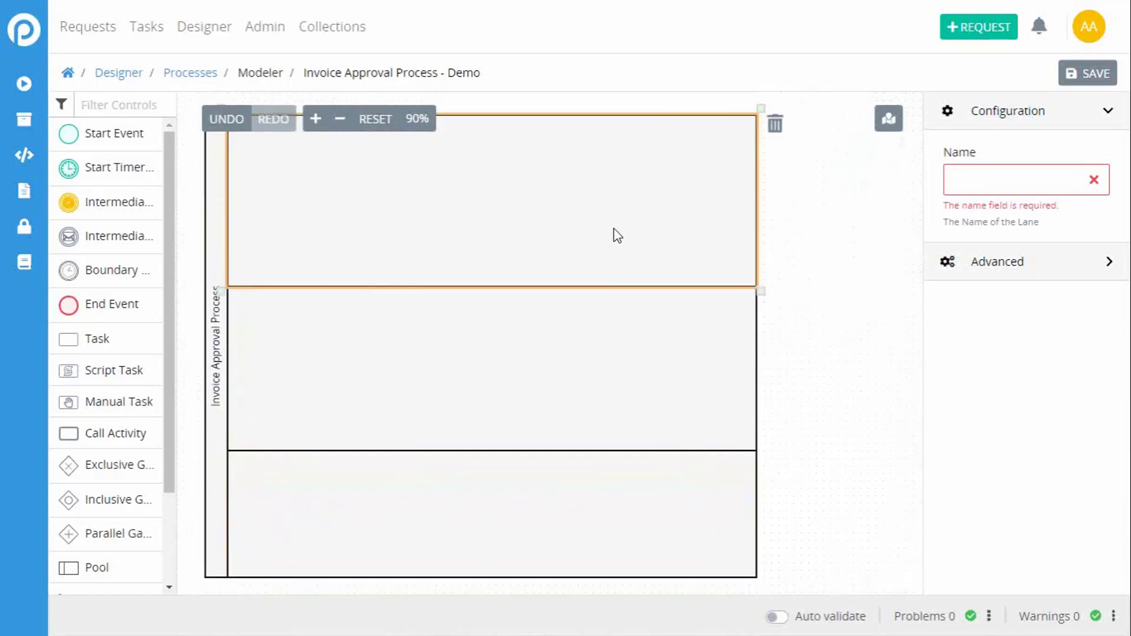
left_click_drag(754, 272, 754, 268)
left_click(734, 338)
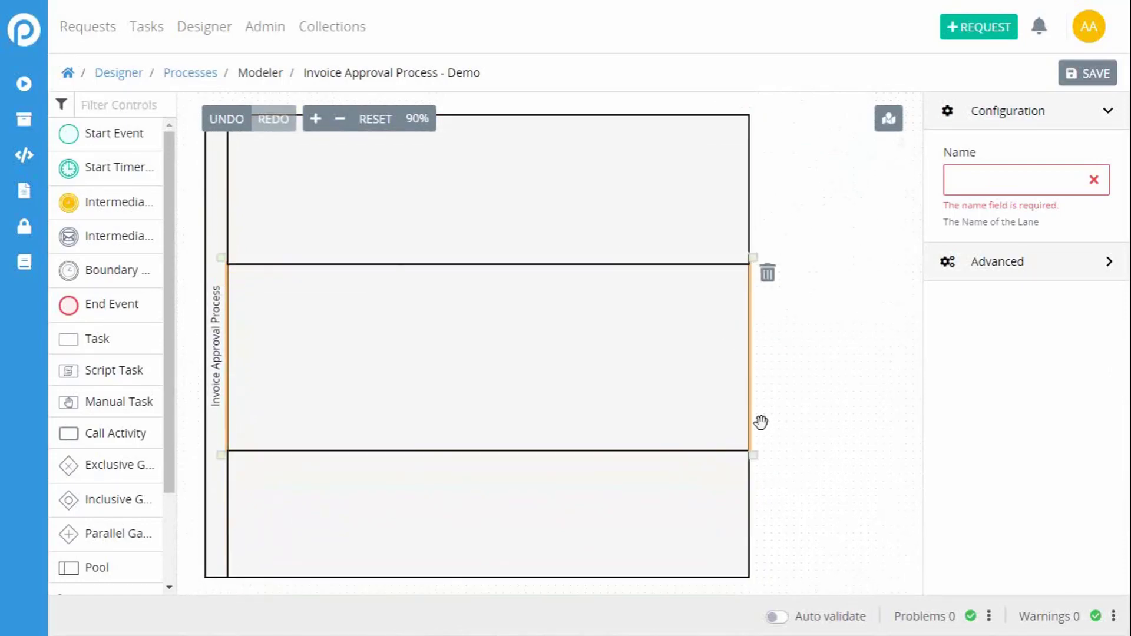
left_click_drag(755, 454, 752, 427)
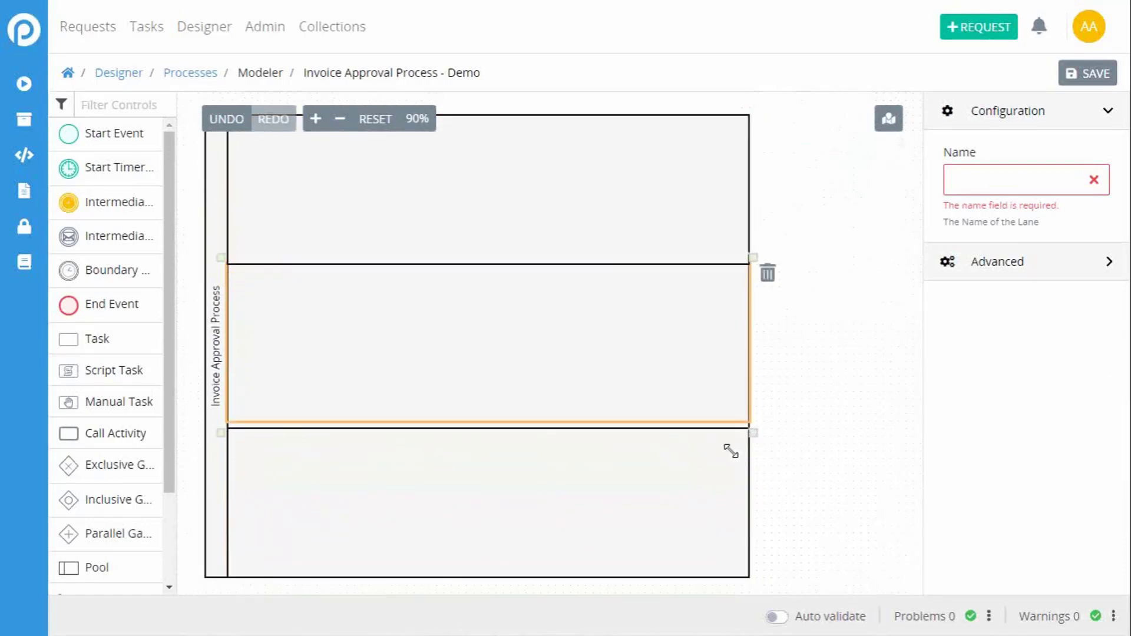
Step: Widen the Invoice Approval Process pool so its lanes span almost the full width of the canvas
left_click(702, 486)
left_click_drag(218, 223, 210, 223)
left_click_drag(748, 585, 879, 601)
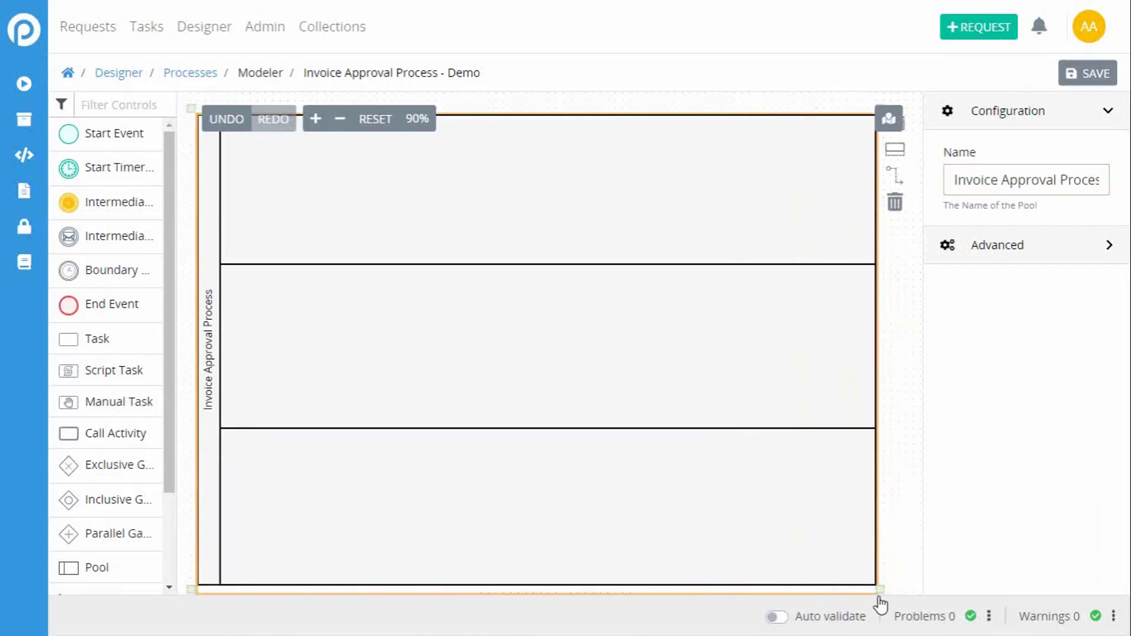
left_click(910, 495)
Step: Name the pool's top lane "Employee"
left_click(248, 222)
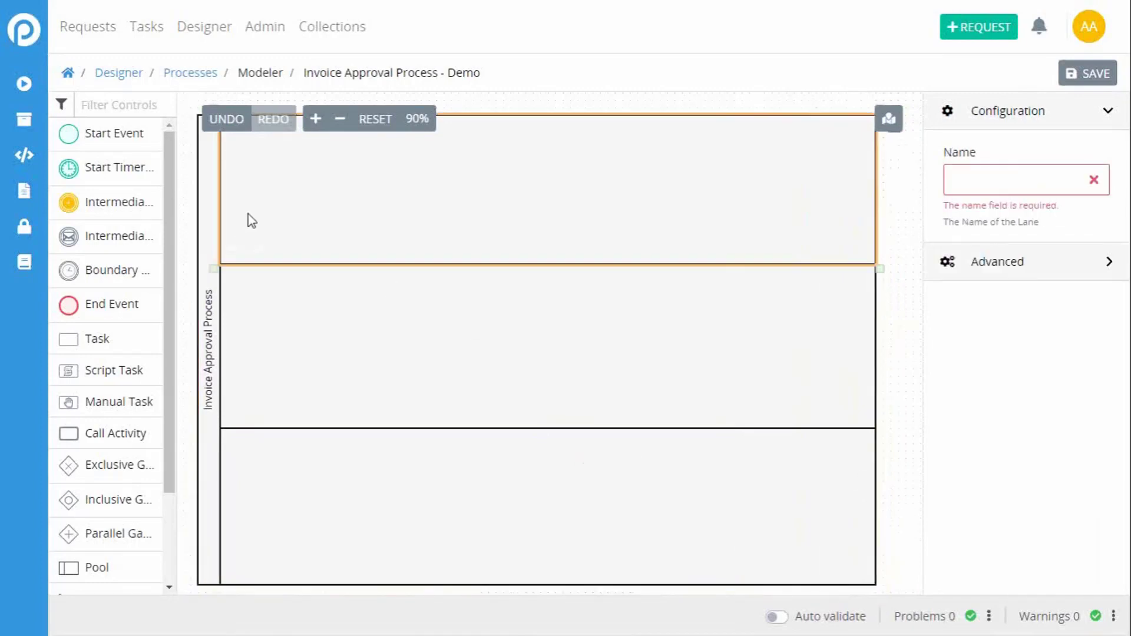
left_click(961, 180)
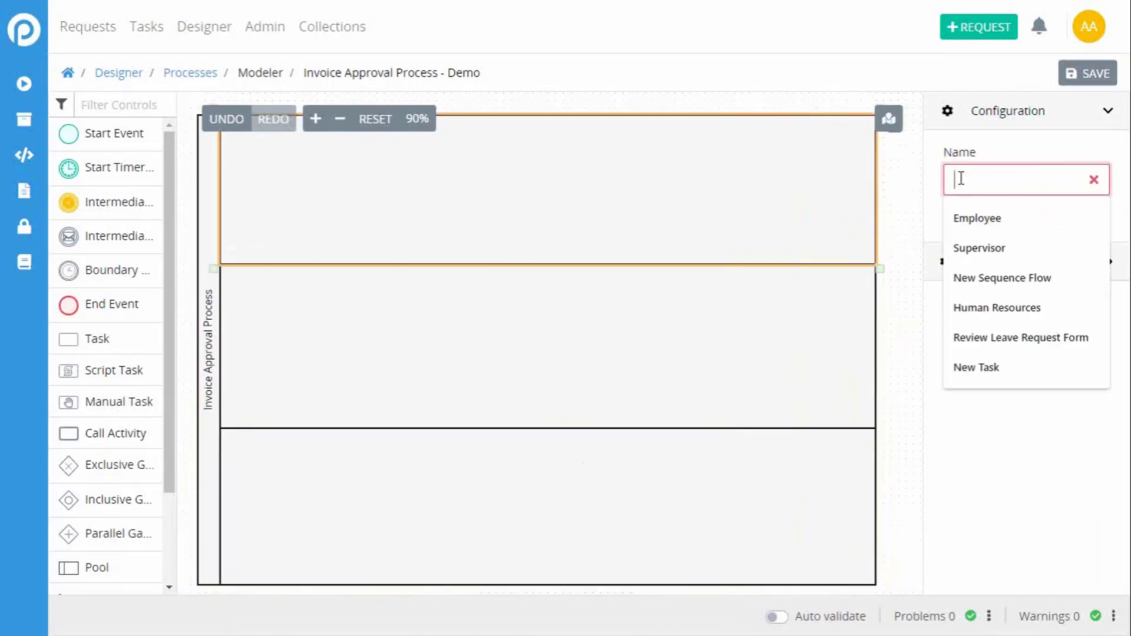
left_click(978, 218)
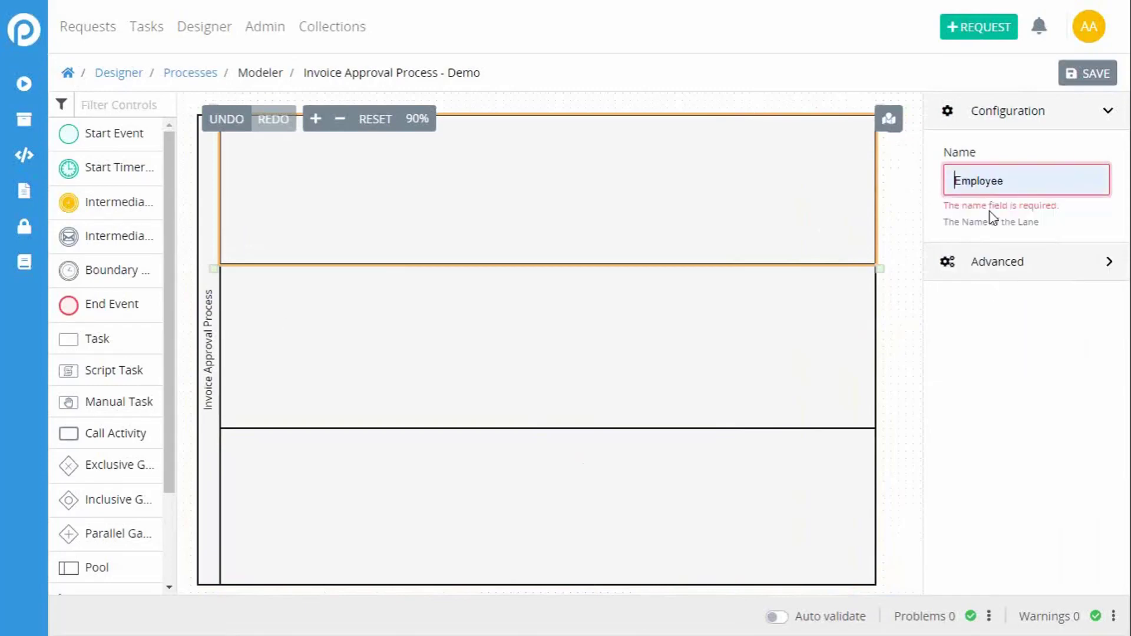
Step: Name the pool's middle lane "Approver"
left_click(627, 291)
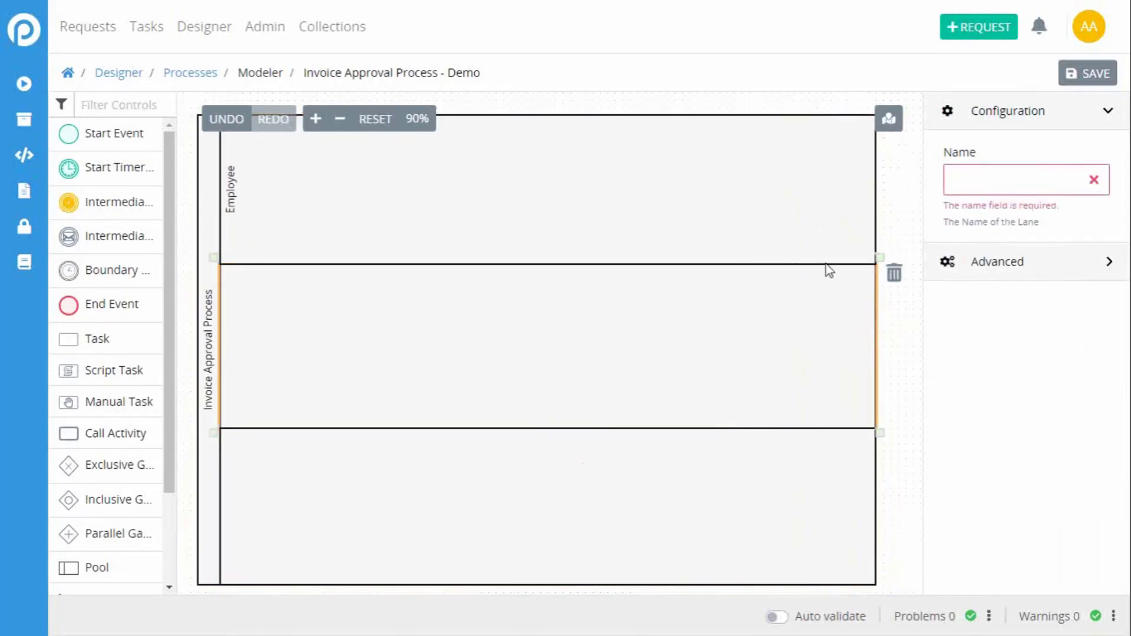
left_click(957, 176)
type("Appro")
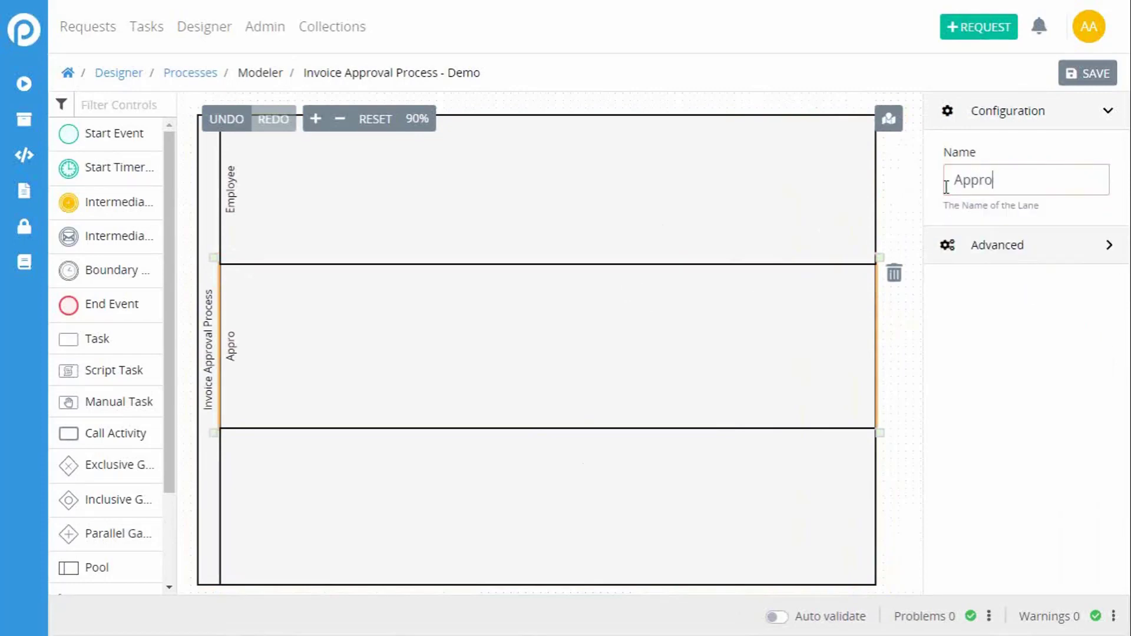
type("ver")
Step: Name the pool's bottom lane "Finance"
left_click(544, 500)
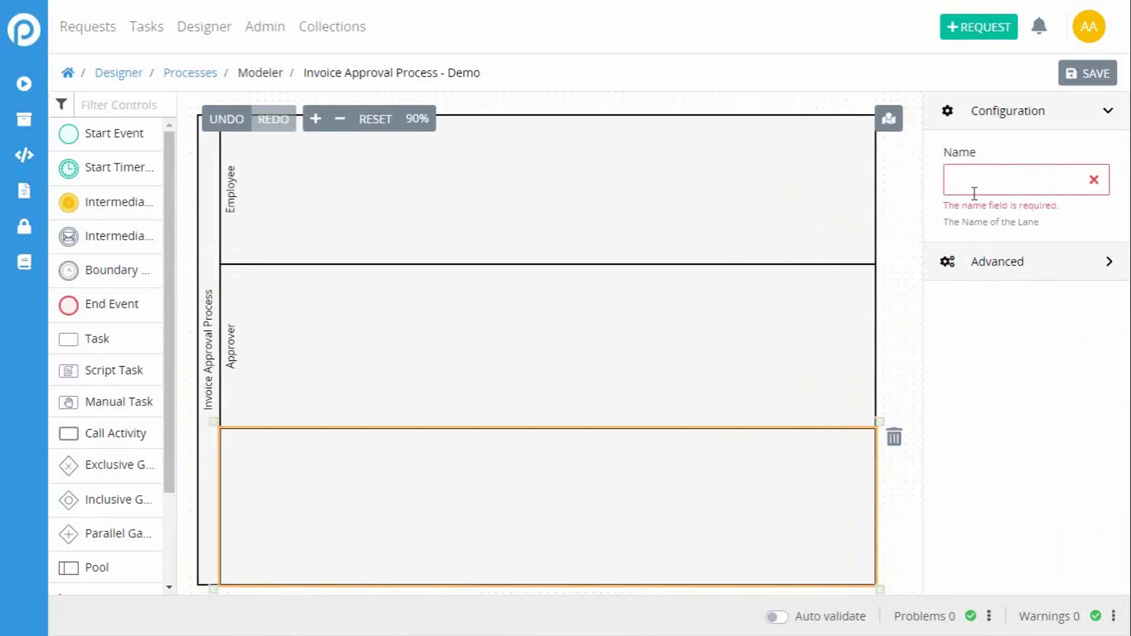
left_click(975, 172)
type("Finance")
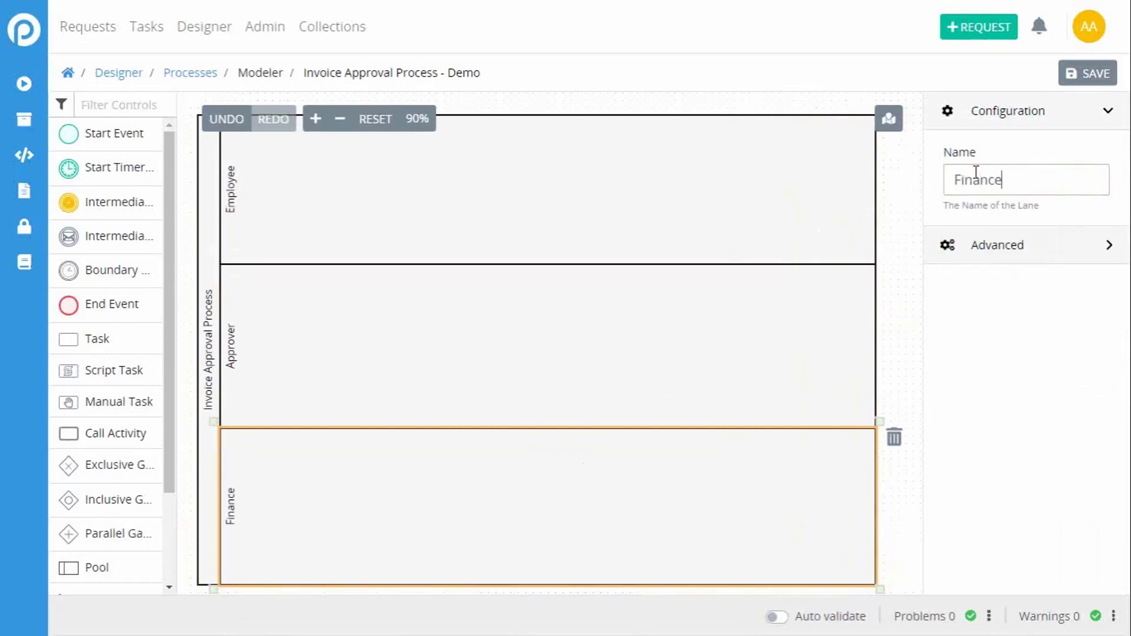
left_click(683, 263)
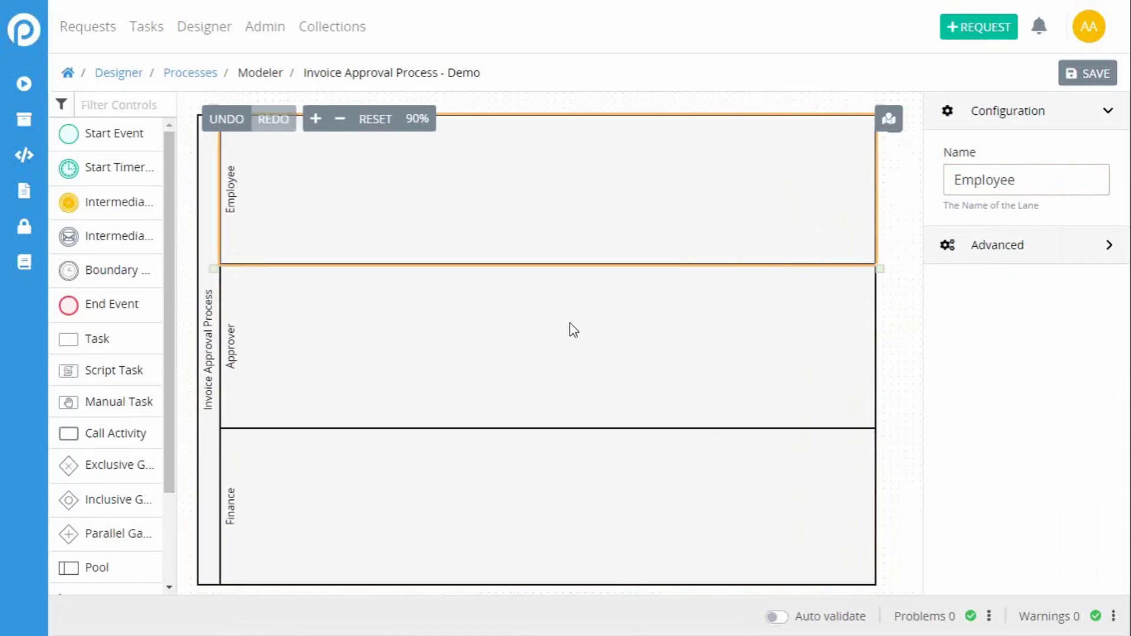
left_click(427, 492)
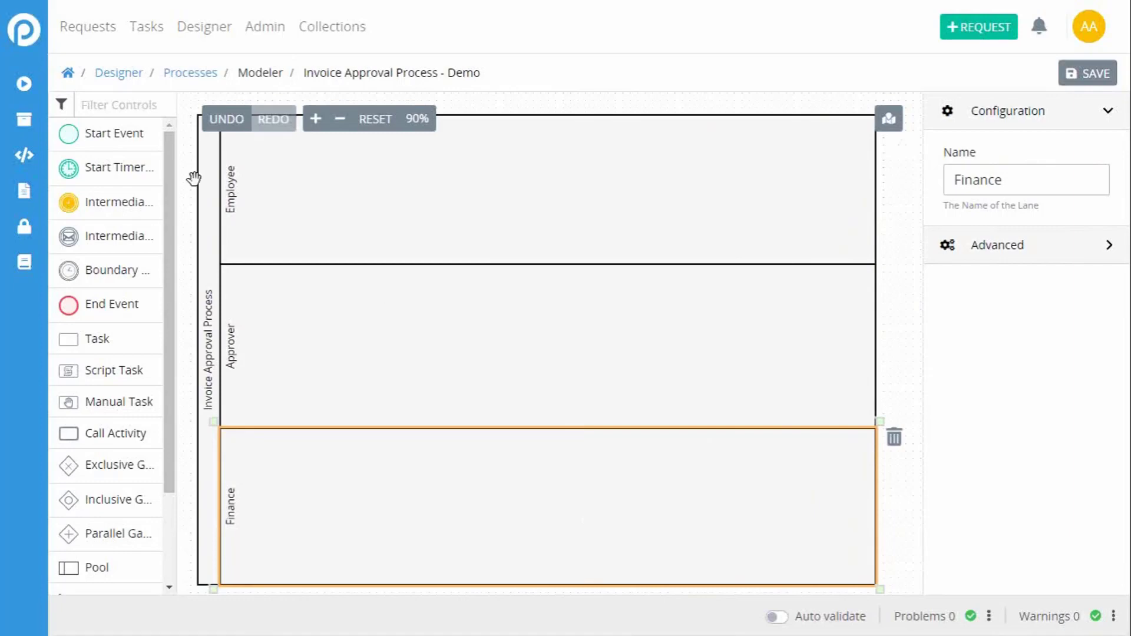
Step: Place a Start Event near the beginning of the Employee lane and name it "Start Request"
left_click_drag(63, 122, 298, 214)
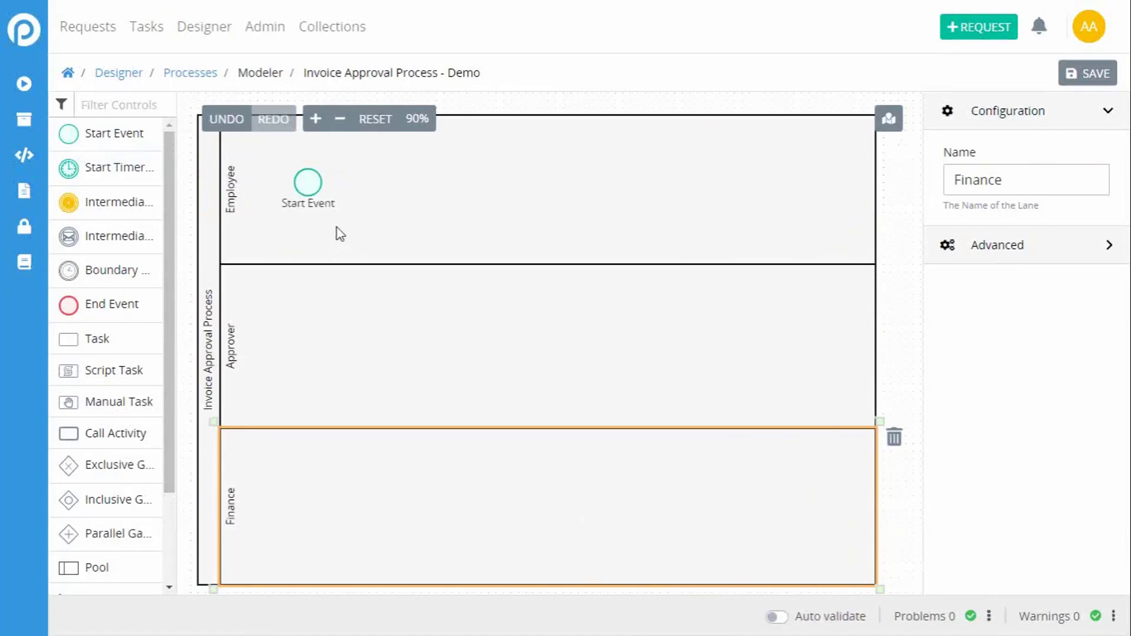
left_click_drag(307, 182, 288, 183)
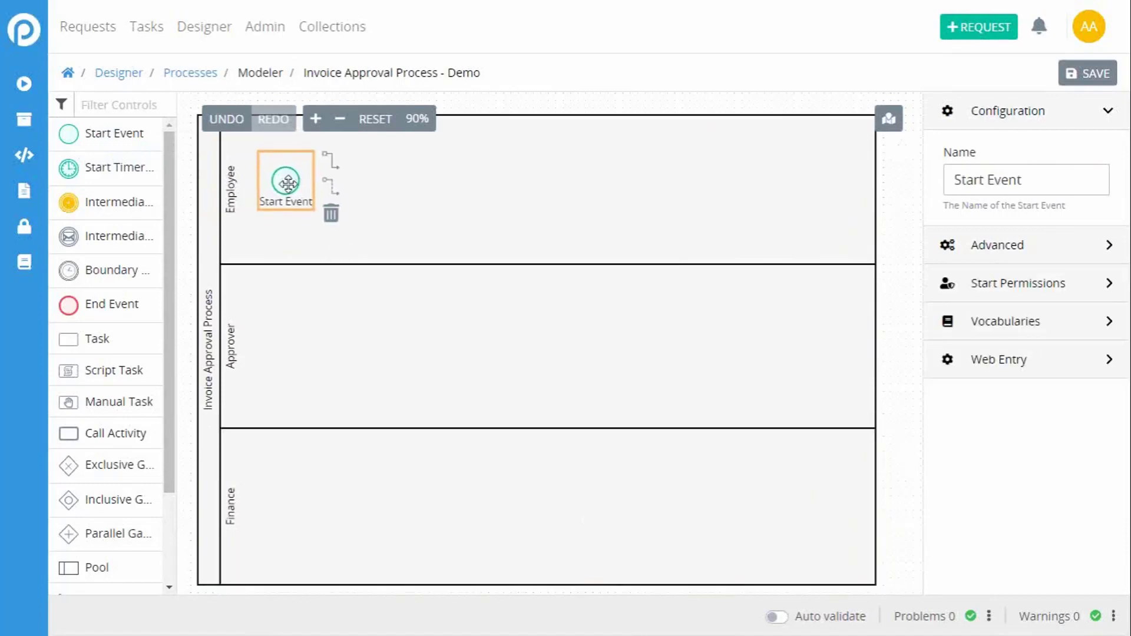
left_click(389, 210)
left_click(286, 180)
left_click_drag(989, 183, 1045, 184)
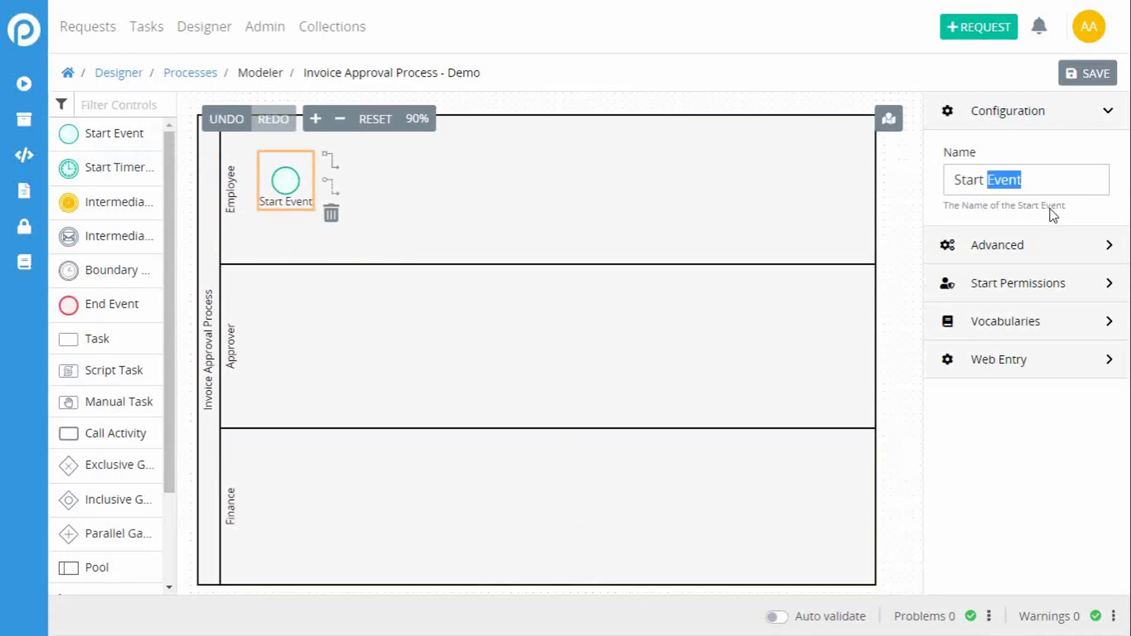
key("BackSpace")
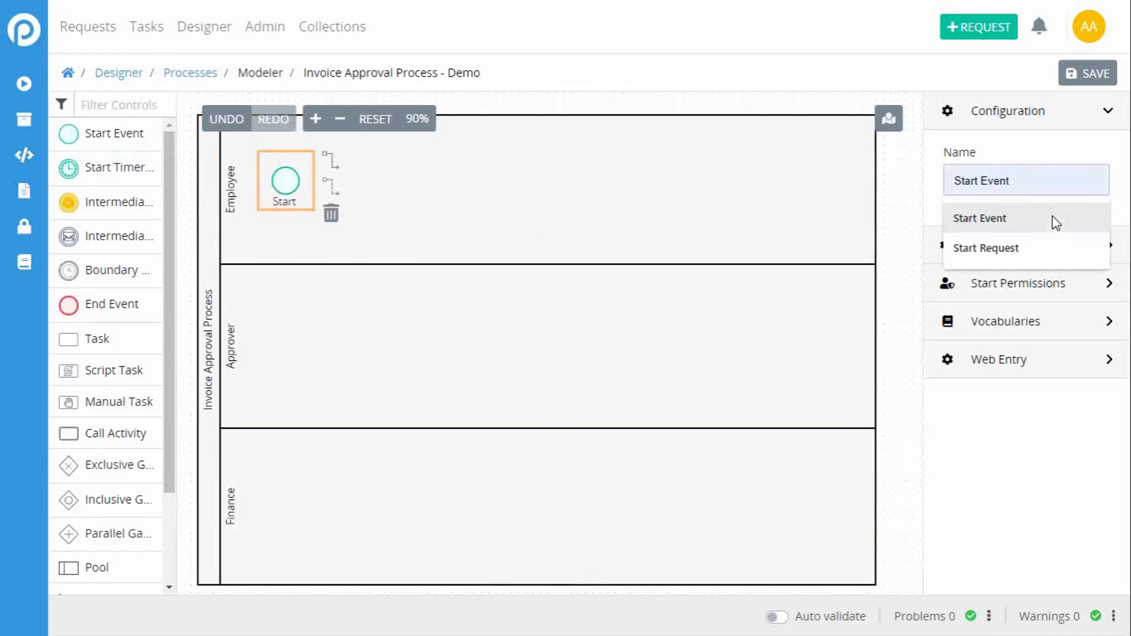
type("Re")
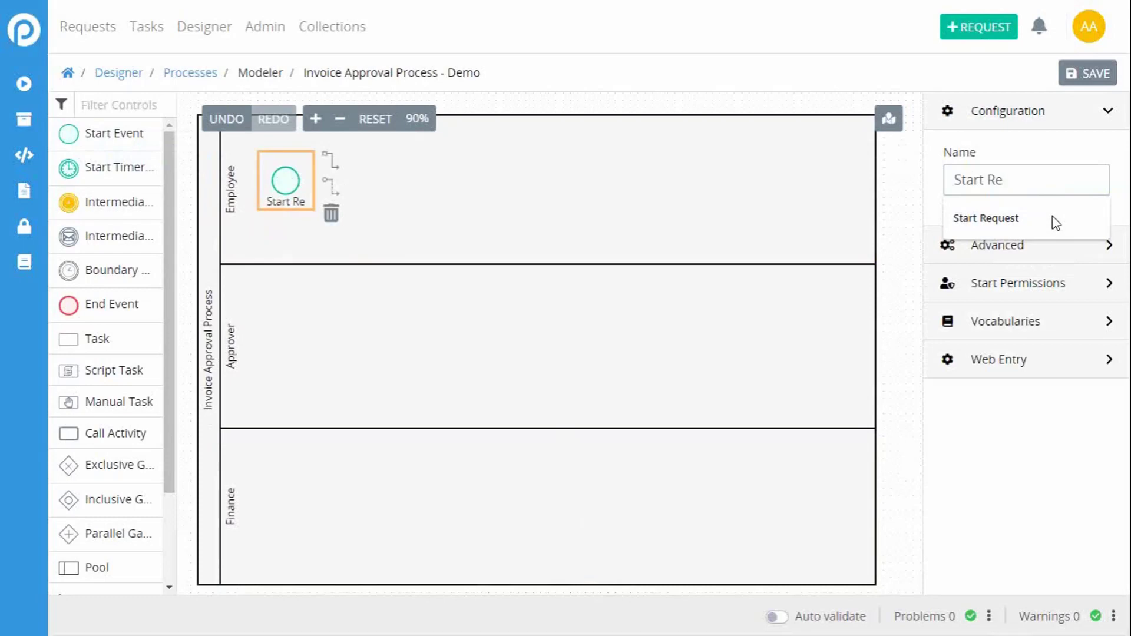
left_click(1055, 222)
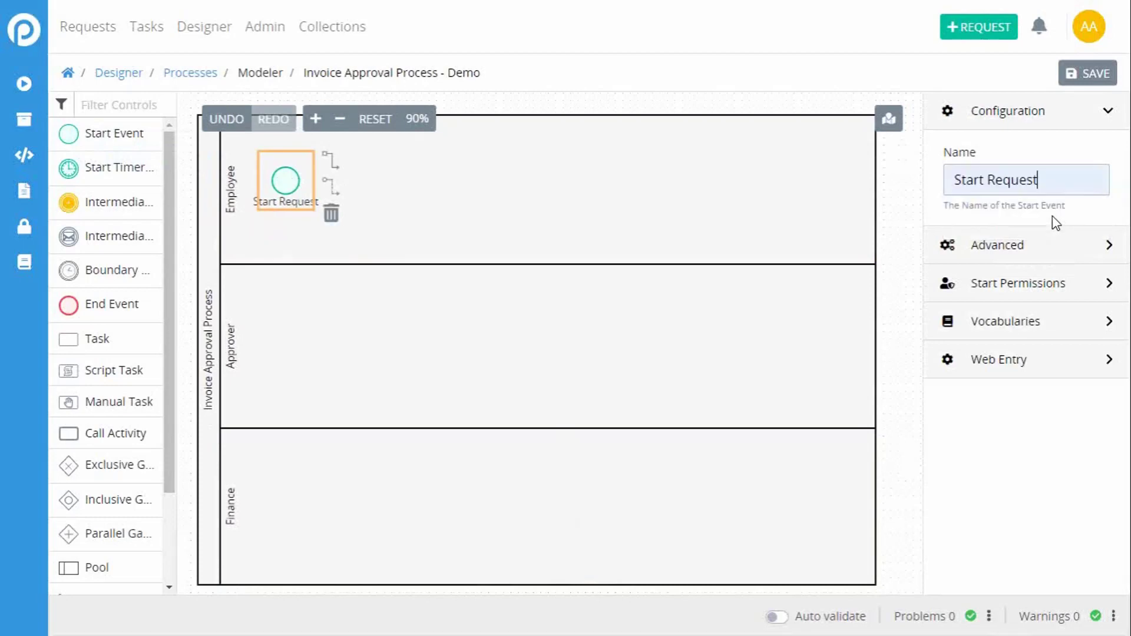
left_click(894, 228)
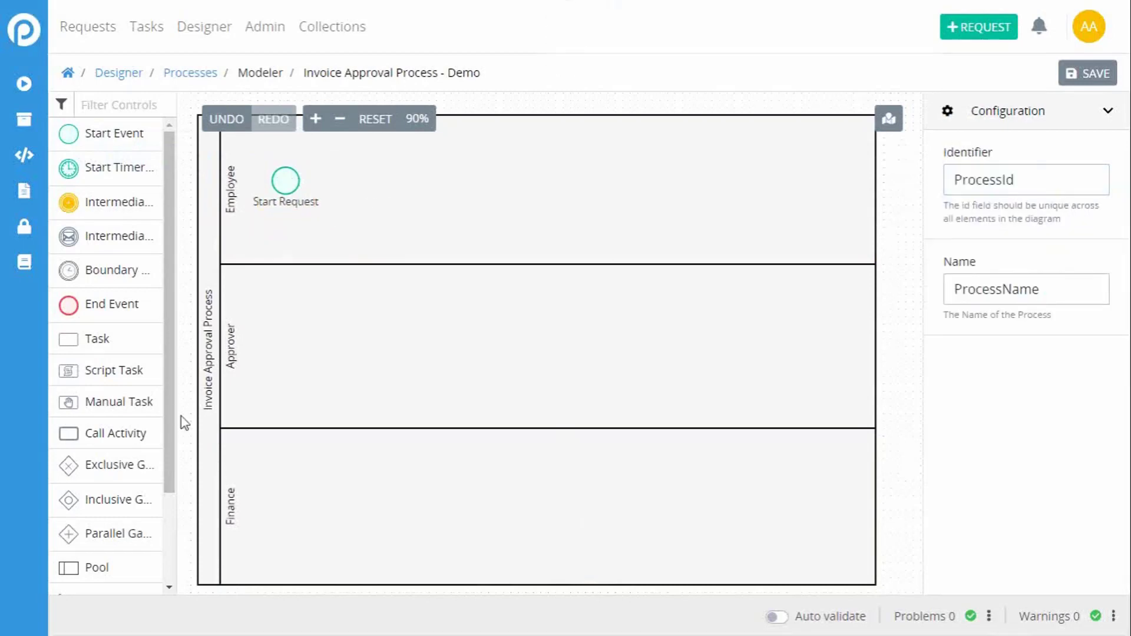
Step: Add a task beside the Start Request event in the Employee lane and name it "Submit Invoice Details"
left_click_drag(77, 340, 361, 235)
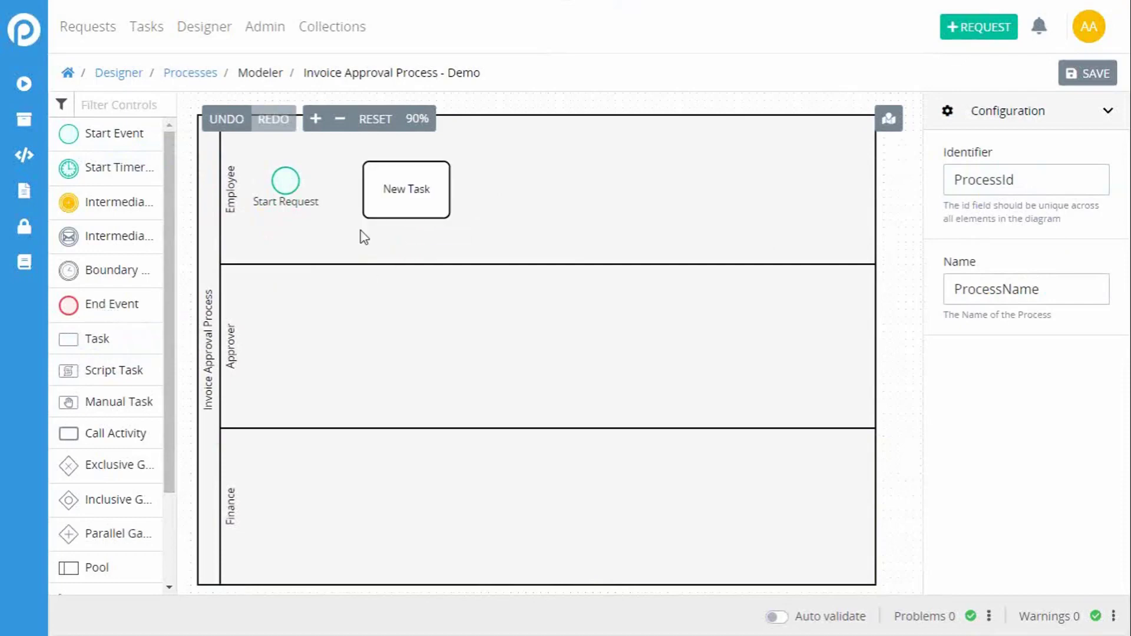
left_click(391, 184)
left_click_drag(392, 184, 390, 175)
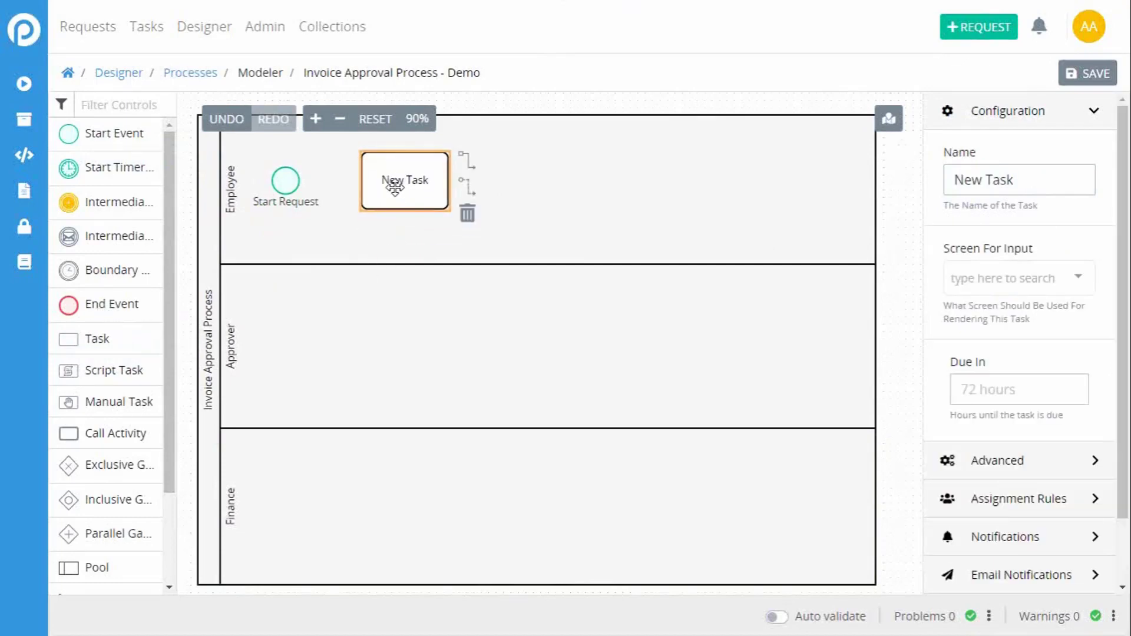
left_click_drag(1022, 180, 937, 178)
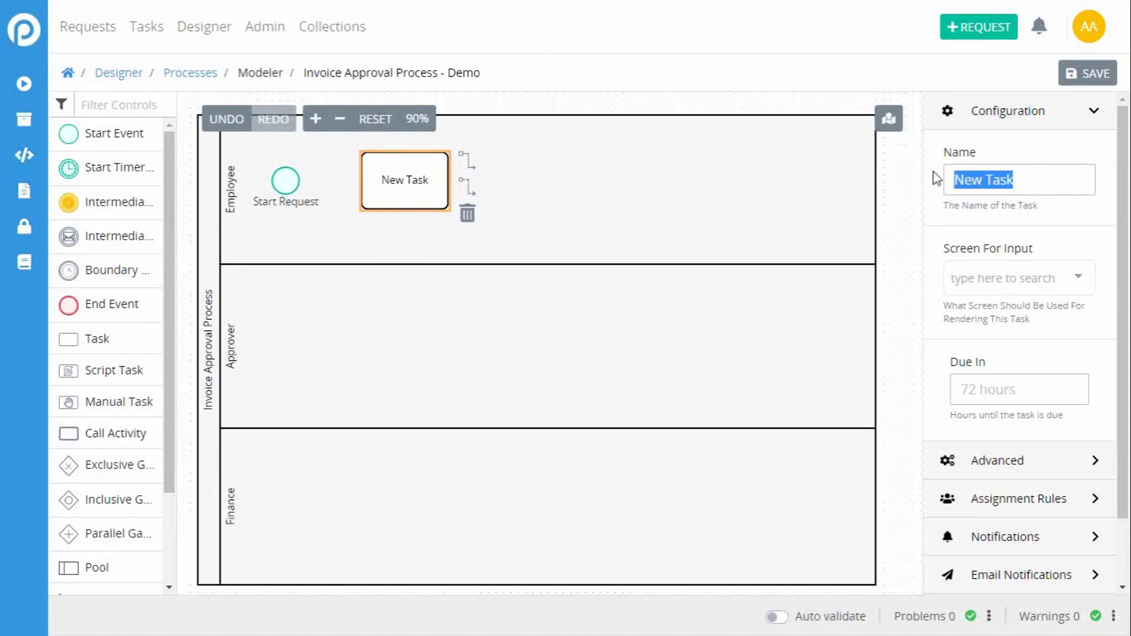
type("Submit")
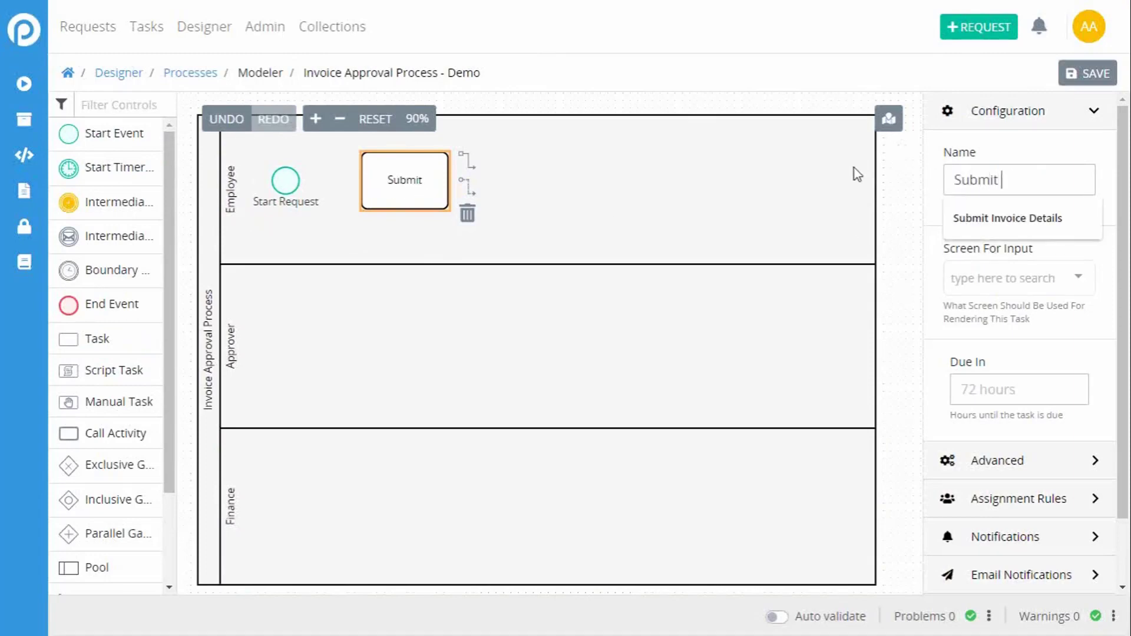
key("Down")
key("Return")
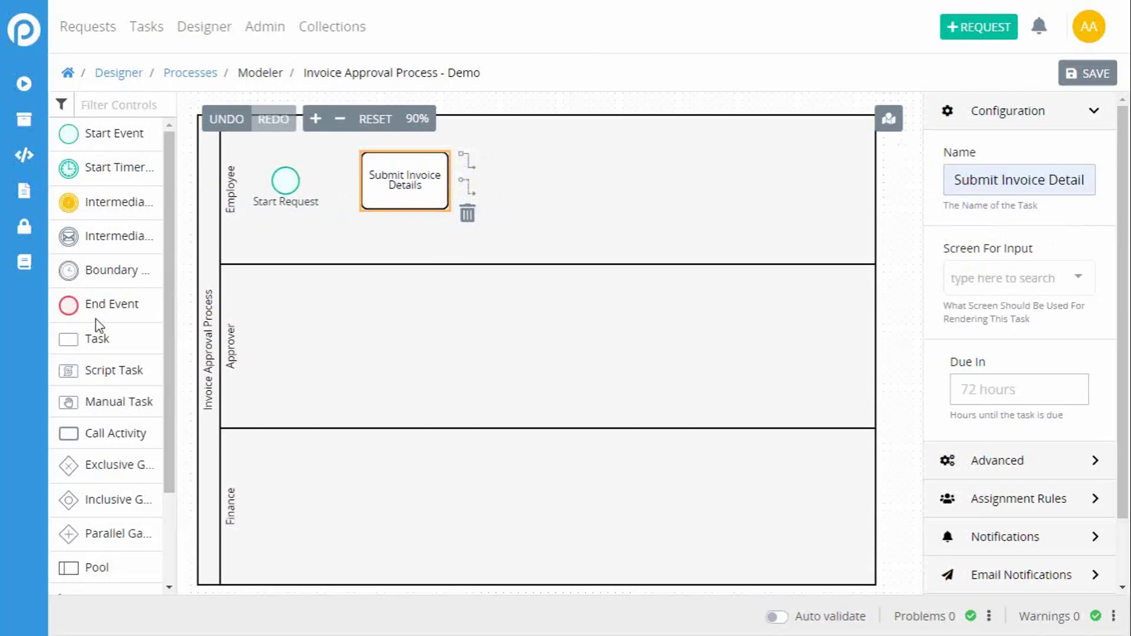
Step: Add a task to the Approver lane directly below Submit Invoice Details and name it "Review Invoice Details"
left_click_drag(92, 302, 275, 354)
left_click_drag(88, 339, 413, 345)
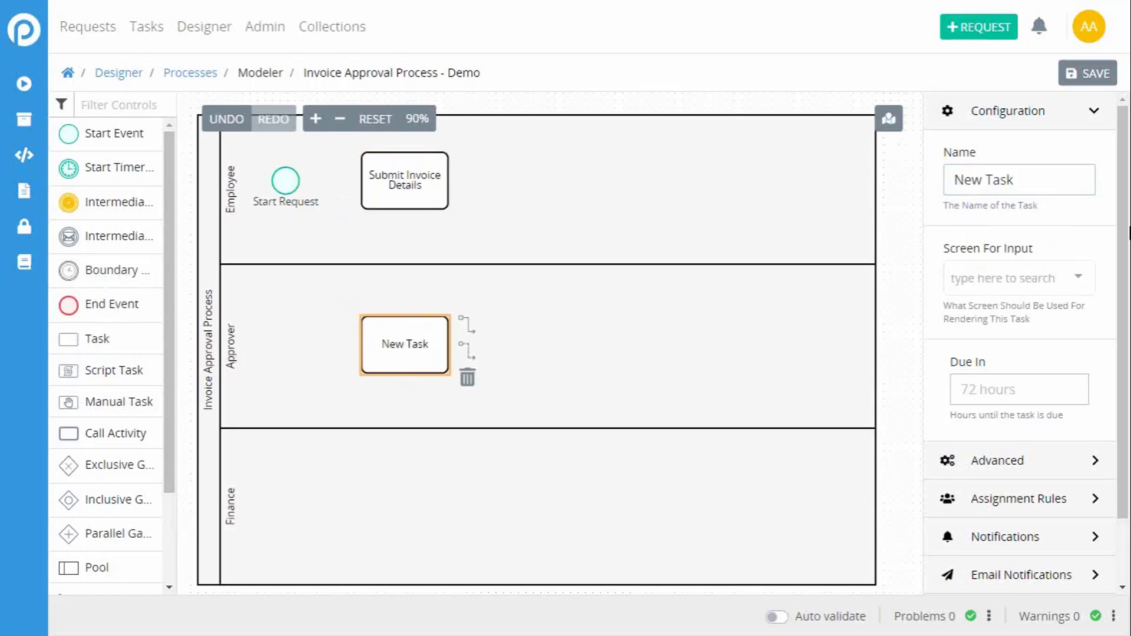
triple_click(1037, 188)
type("REview I")
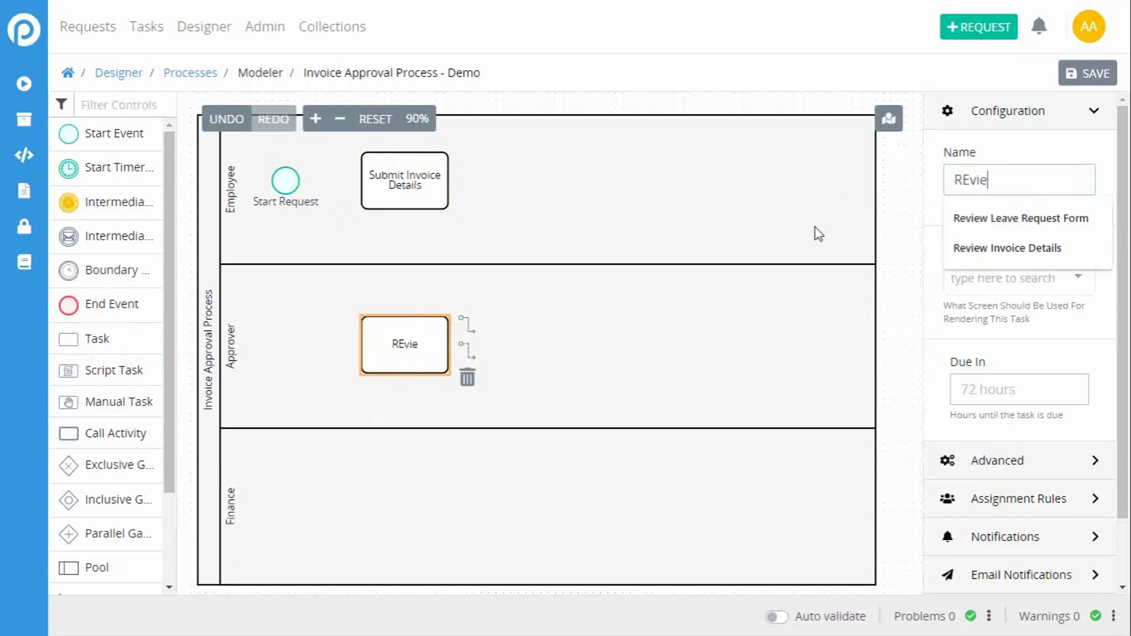
key("BackSpace")
key("BackSpace")
key("BackSpace")
key("BackSpace")
key("BackSpace")
key("BackSpace")
key("BackSpace")
type("eview")
key("Down")
key("Down")
key("Return")
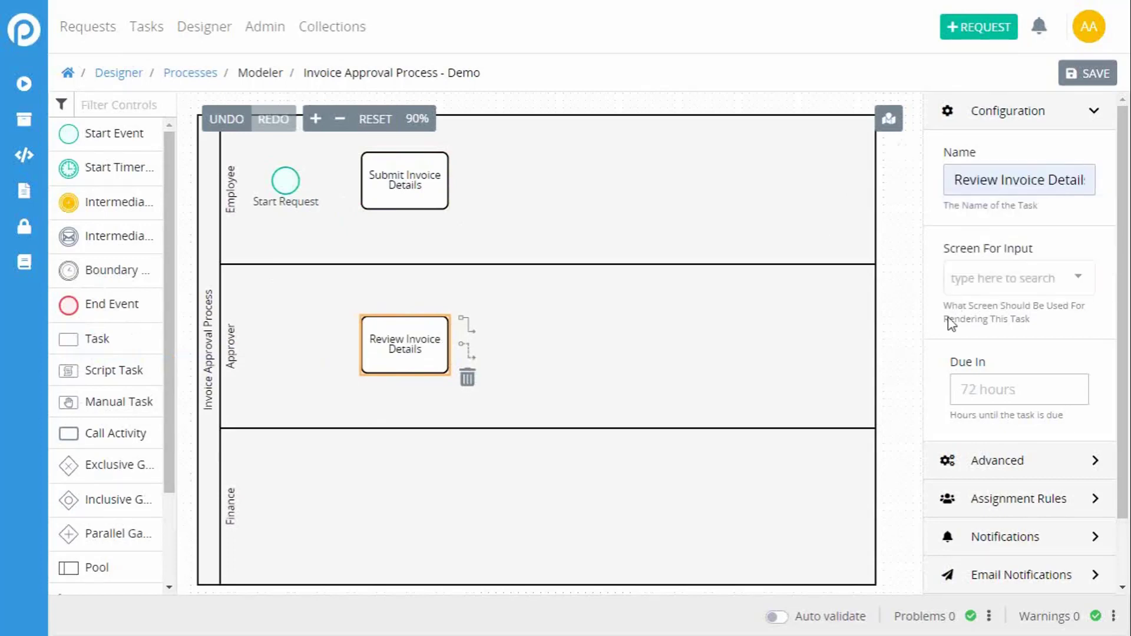
Step: Place an Exclusive Gateway in the Approver lane, beside the Review Invoice Details task
left_click(673, 474)
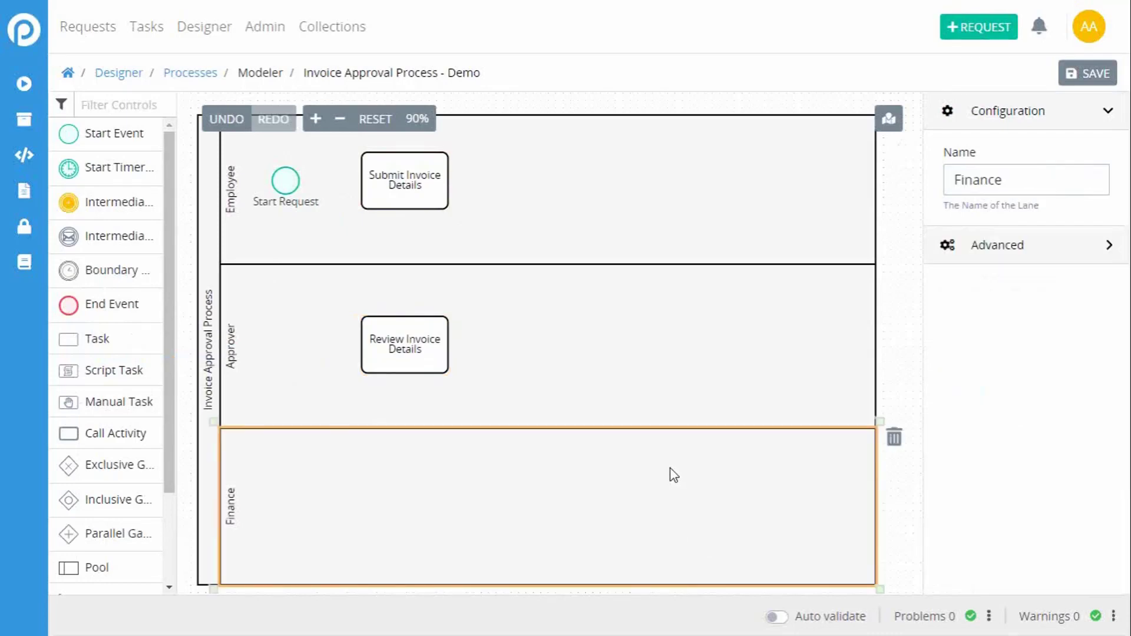
left_click(377, 346)
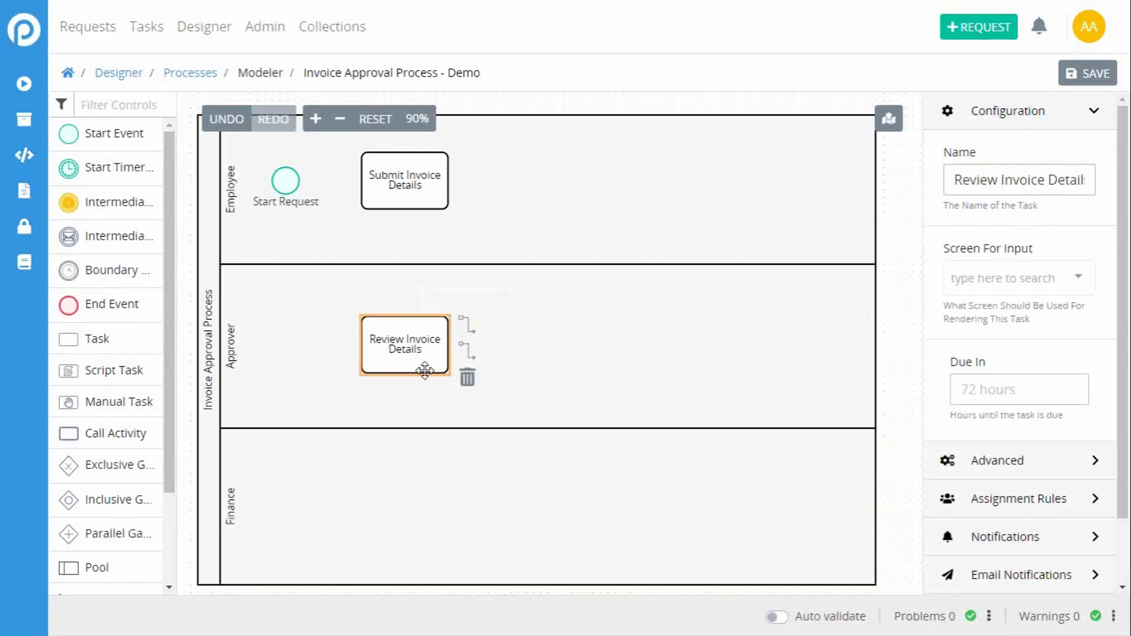
left_click_drag(166, 353, 169, 438)
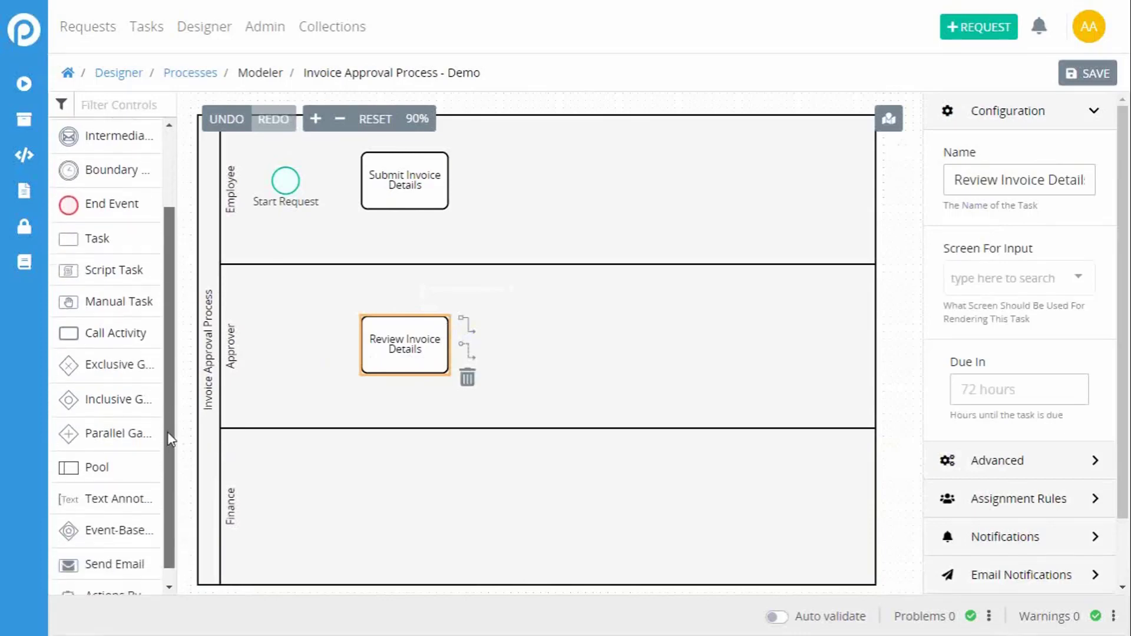
left_click_drag(115, 364, 607, 333)
left_click(598, 343)
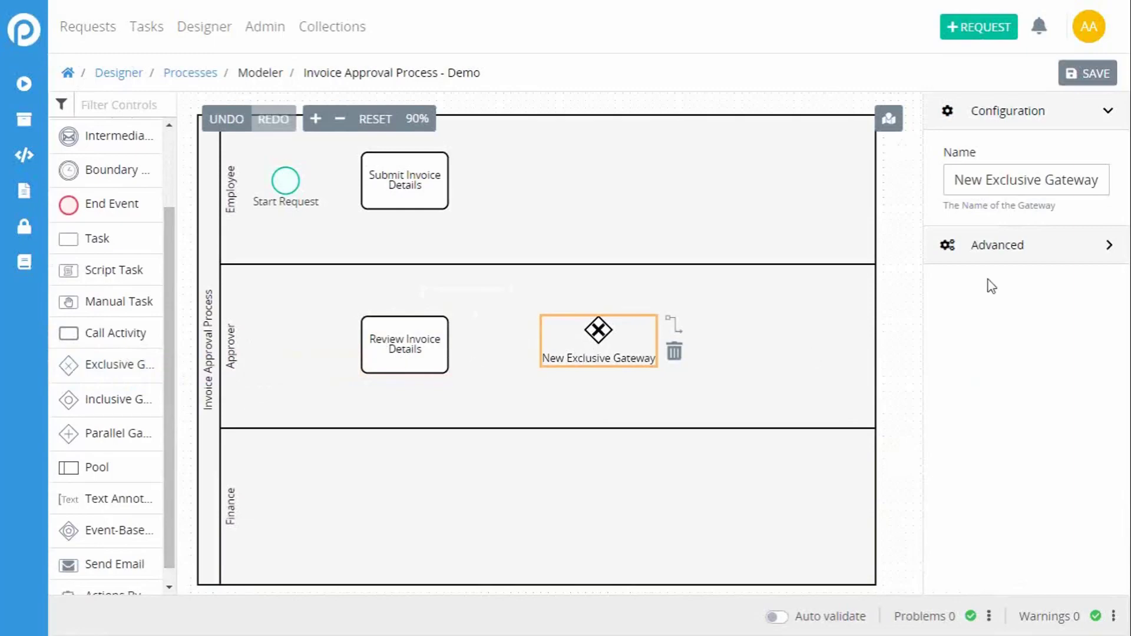
Step: Name the exclusive gateway "Execute Payment?" and nudge its position slightly within the Approver lane
left_click_drag(948, 175, 1117, 183)
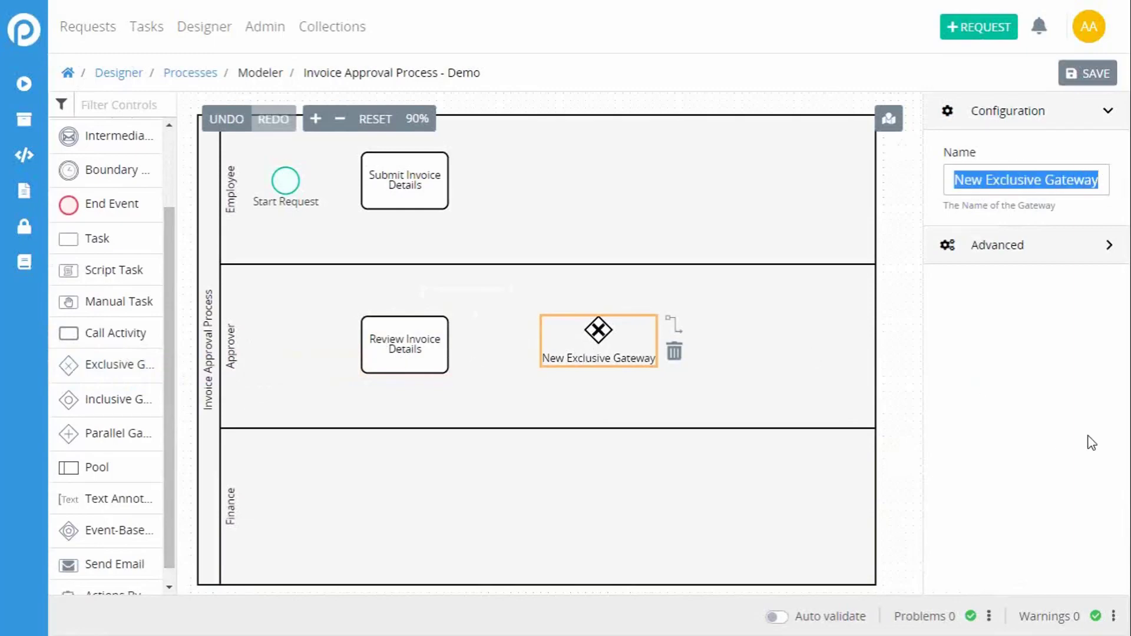
type("Execut")
type("e M")
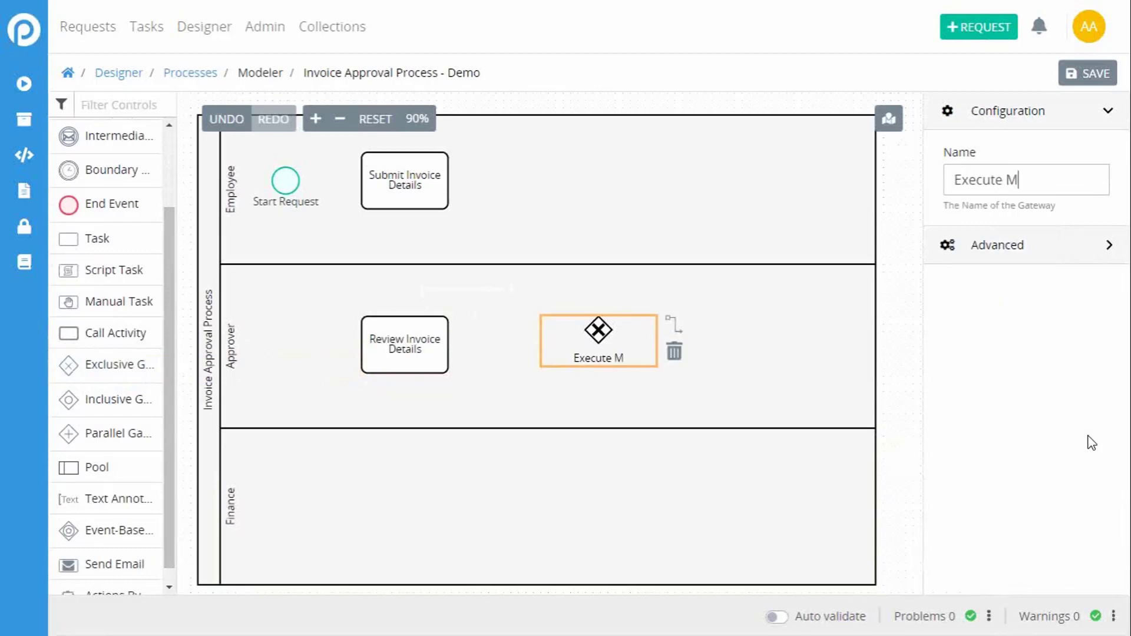
key("BackSpace")
type("Payment/")
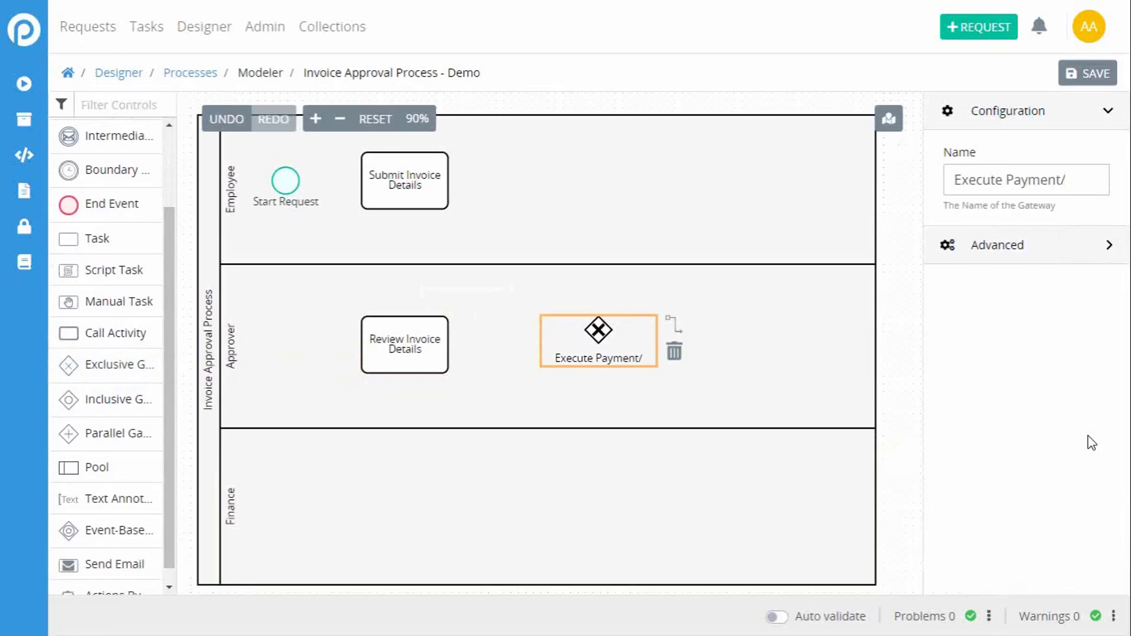
key("BackSpace")
type("?")
left_click_drag(613, 330, 605, 336)
left_click(896, 364)
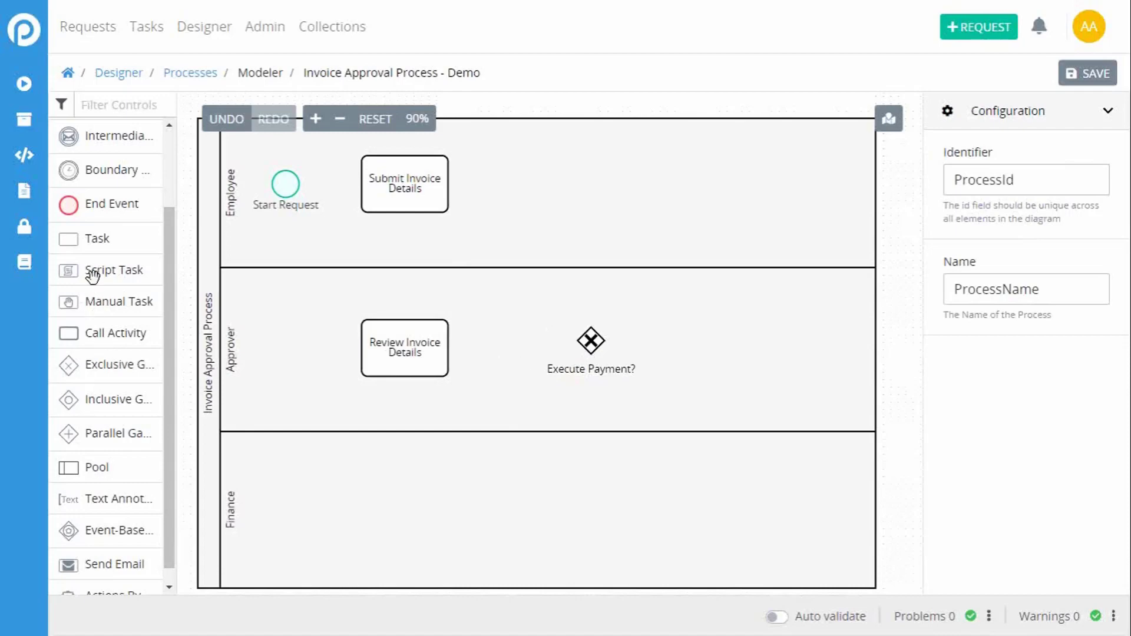
Step: Add a task to the Finance lane below the Execute Payment? gateway and name it "Pay Invoice"
left_click_drag(97, 238, 576, 498)
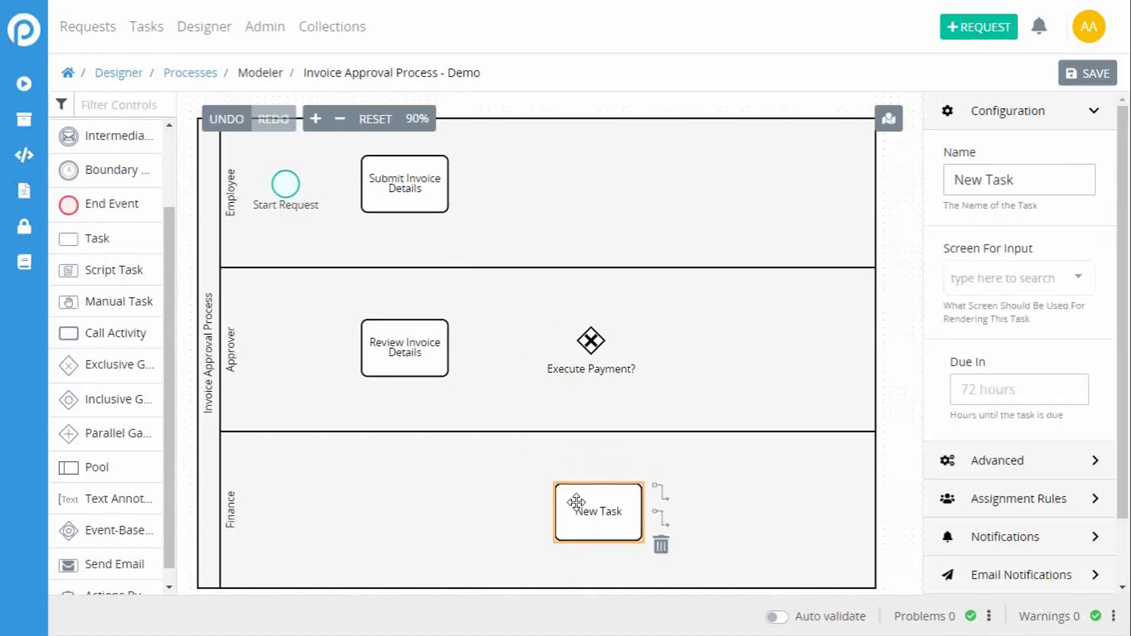
triple_click(1028, 182)
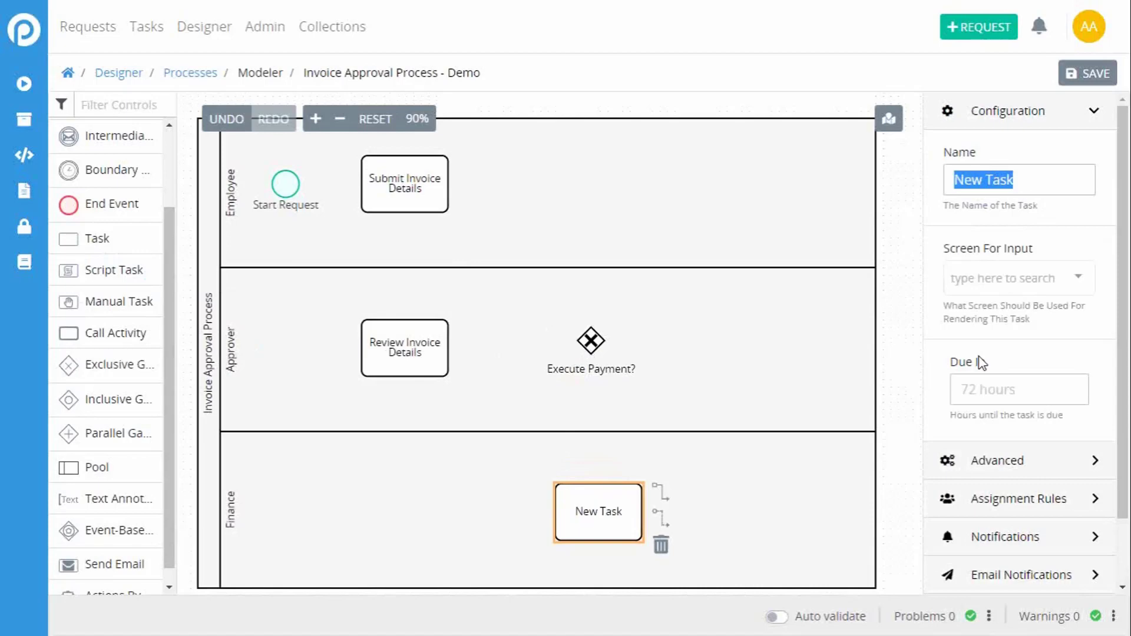
type("Pay")
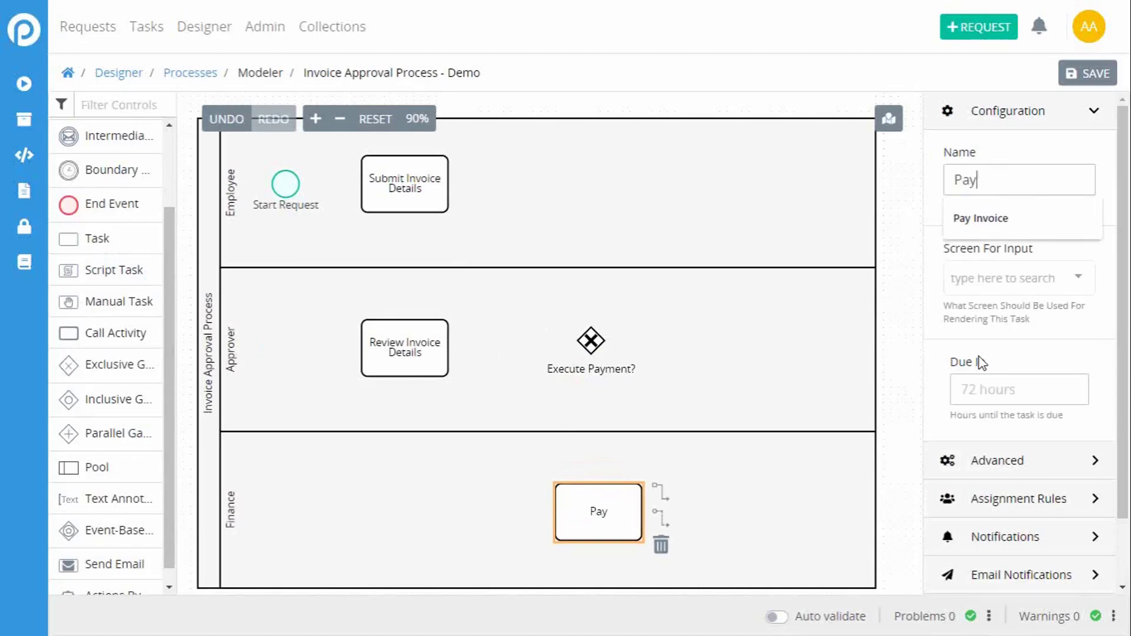
key("Down")
key("Return")
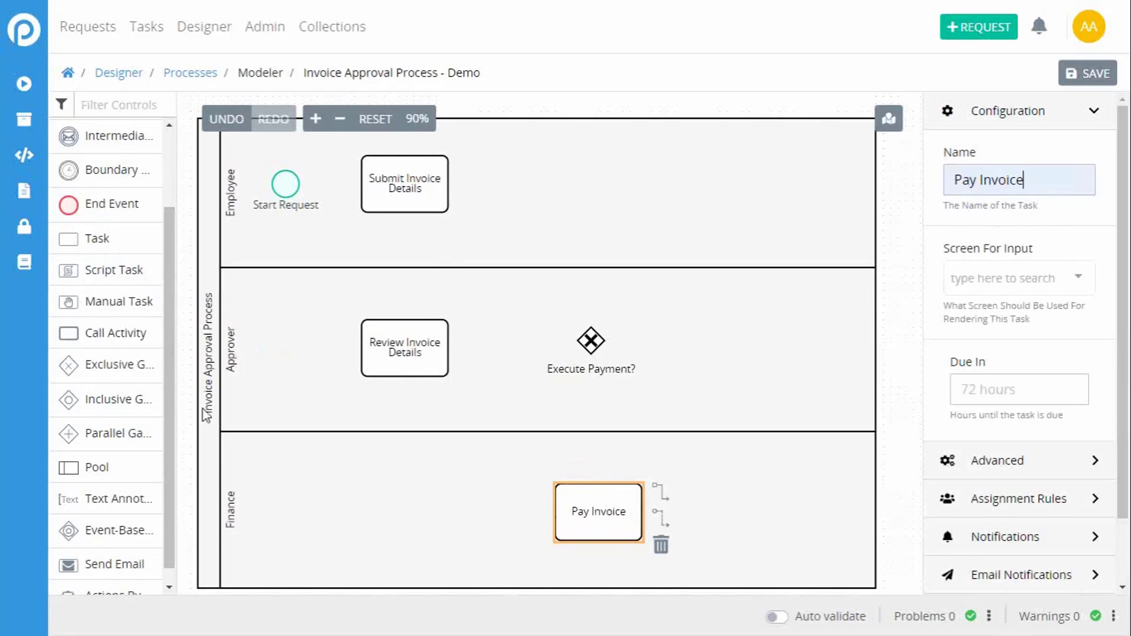
Step: Add an End Event beyond the Pay Invoice task in the Finance lane and name it "Invoice Paid"
left_click_drag(127, 203, 779, 517)
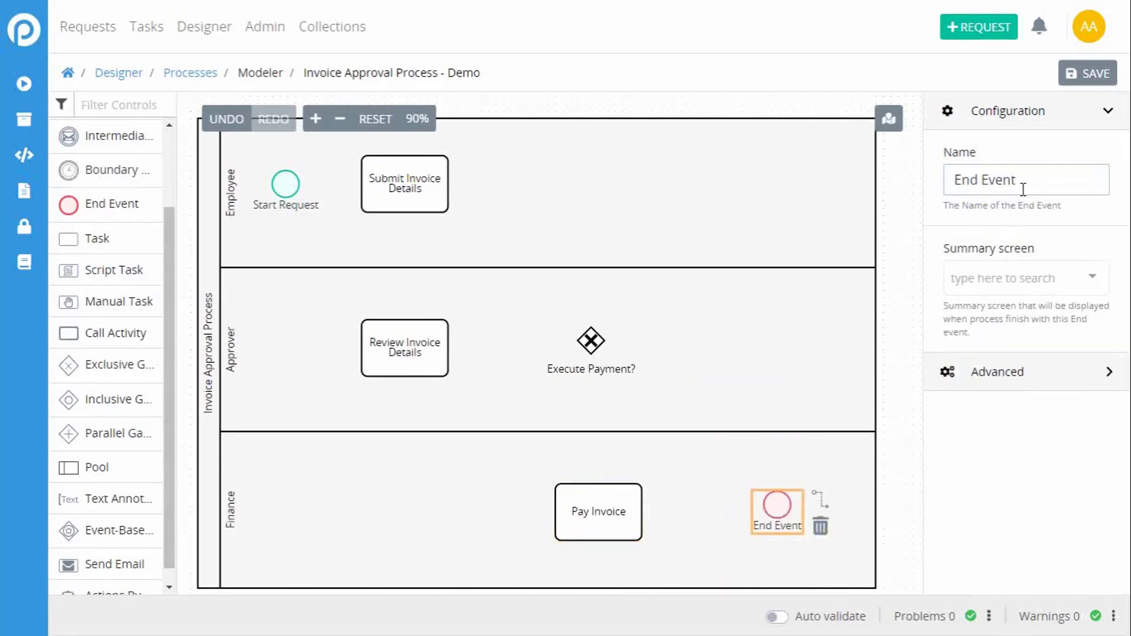
left_click_drag(1023, 189, 842, 176)
type("Invoice P")
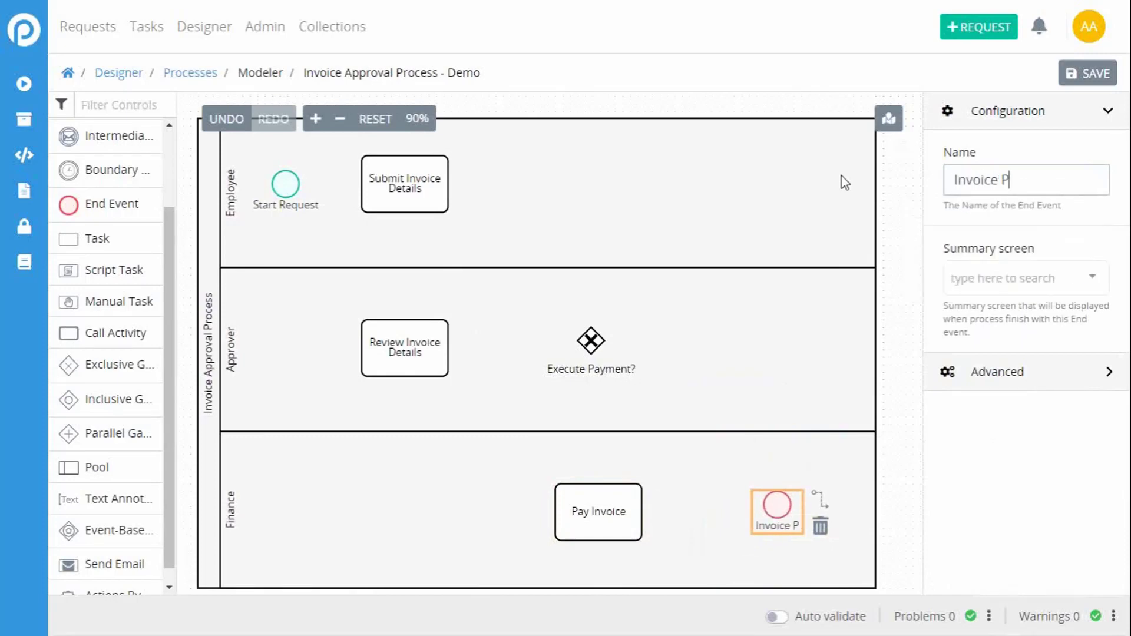
type("aid")
left_click(909, 165)
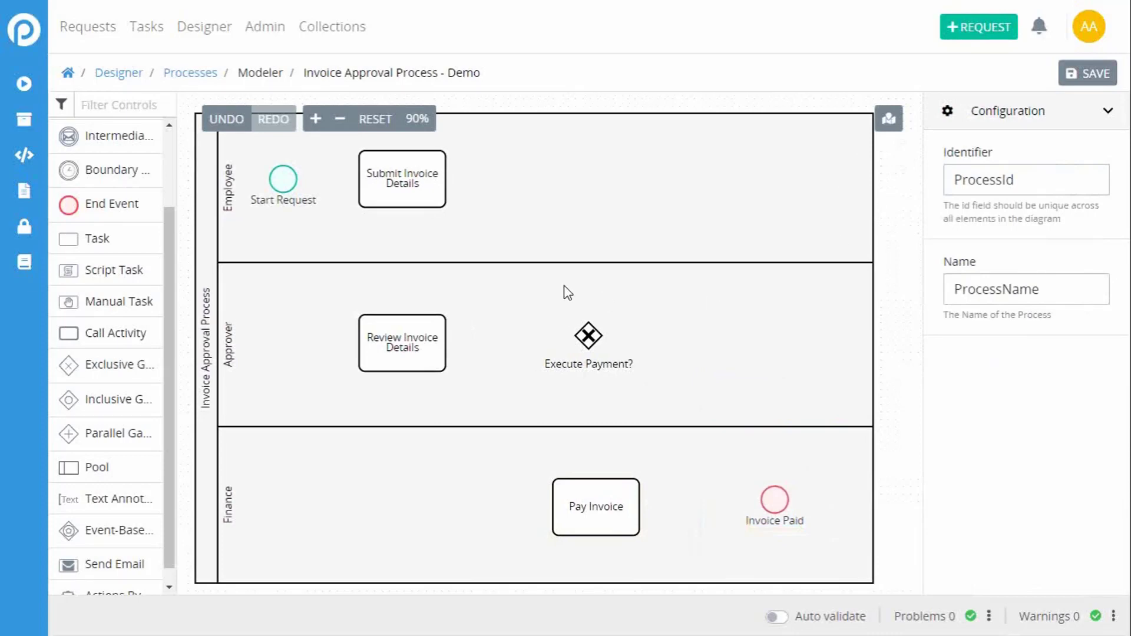
Step: Draw a sequence flow from the Start Request event to the Submit Invoice Details task
left_click(287, 181)
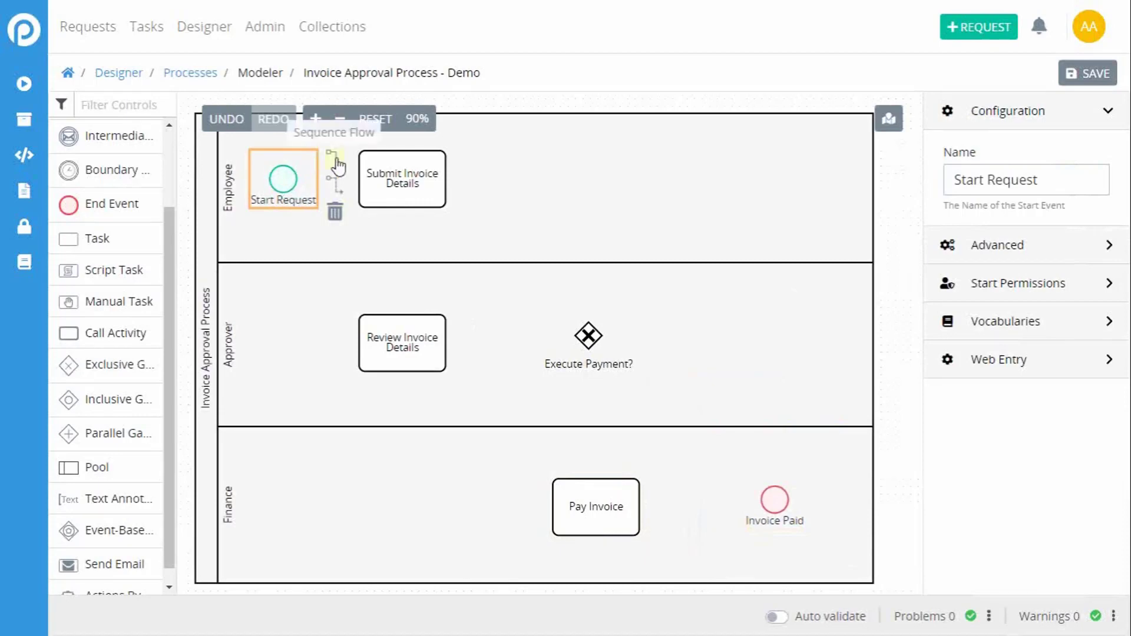
left_click_drag(336, 167, 362, 189)
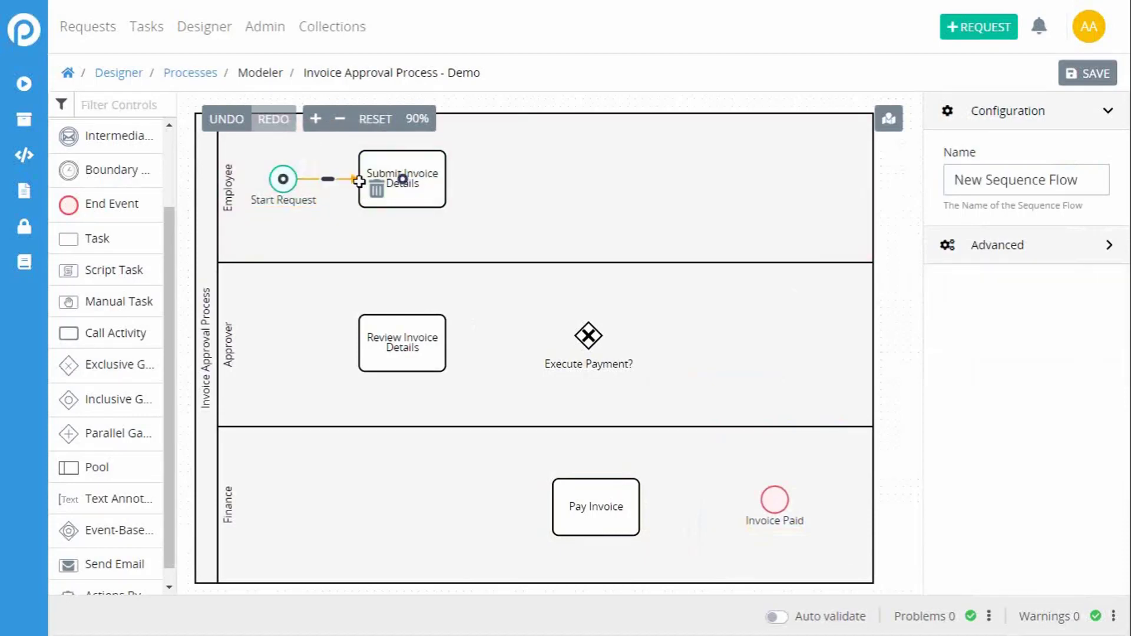
left_click(310, 222)
Step: Connect Submit Invoice Details to Review Invoice Details, and Review Invoice Details to the Execute Payment? gateway with sequence flows
left_click(400, 197)
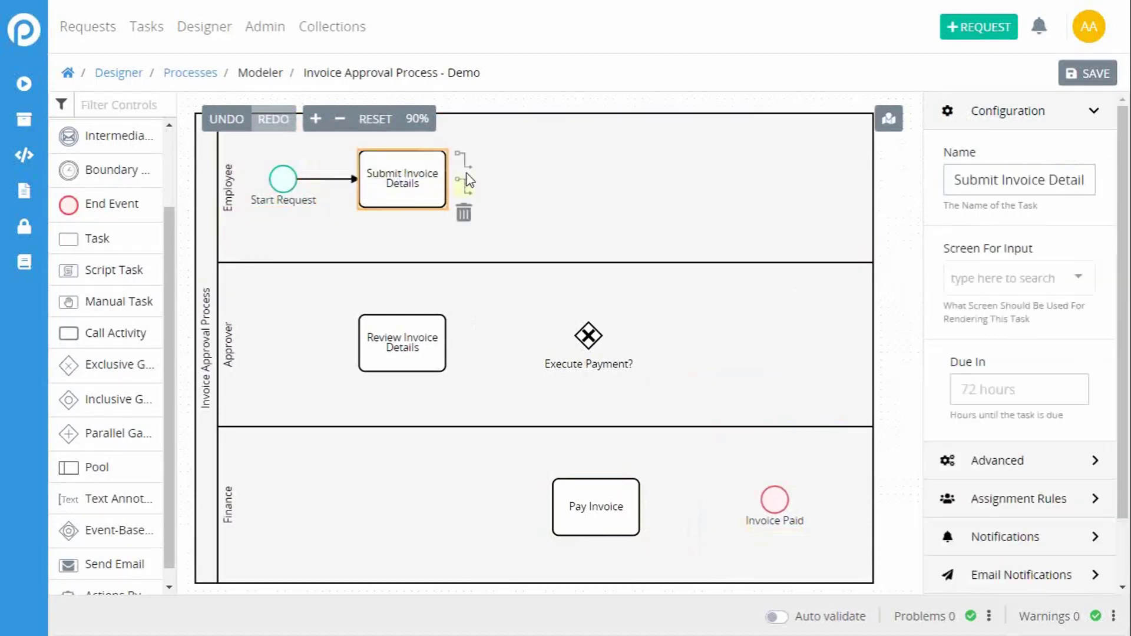
left_click_drag(462, 171, 434, 183)
left_click(405, 324)
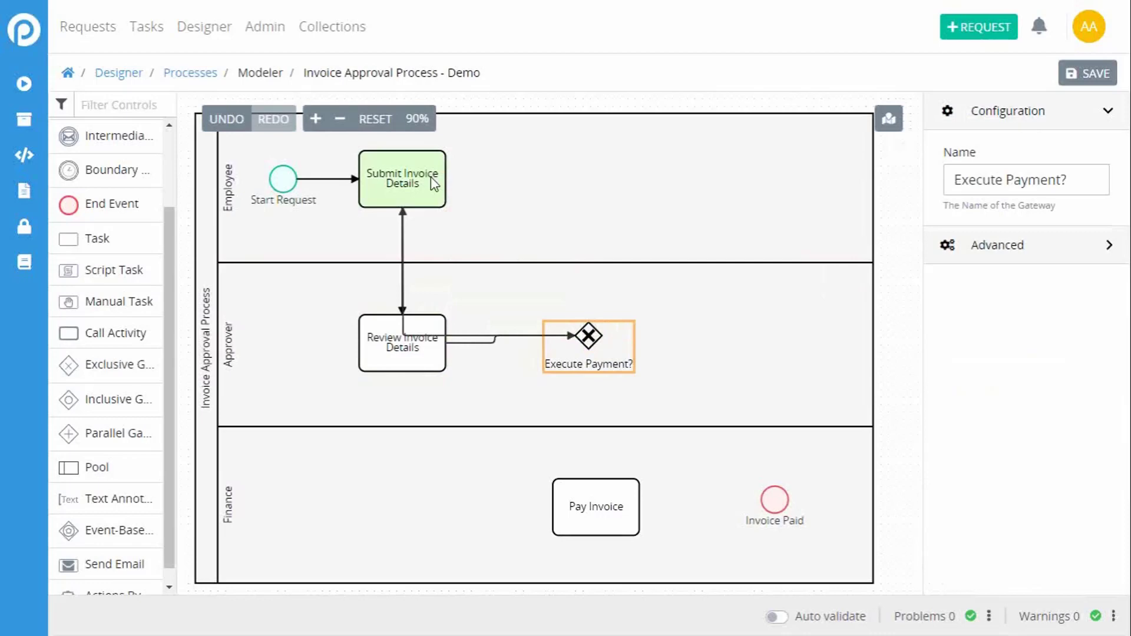
Step: Connect the Execute Payment? gateway back to Submit Invoice Details and reroute that flow straight up and into the task's side
left_click_drag(434, 184, 435, 184)
left_click(408, 328)
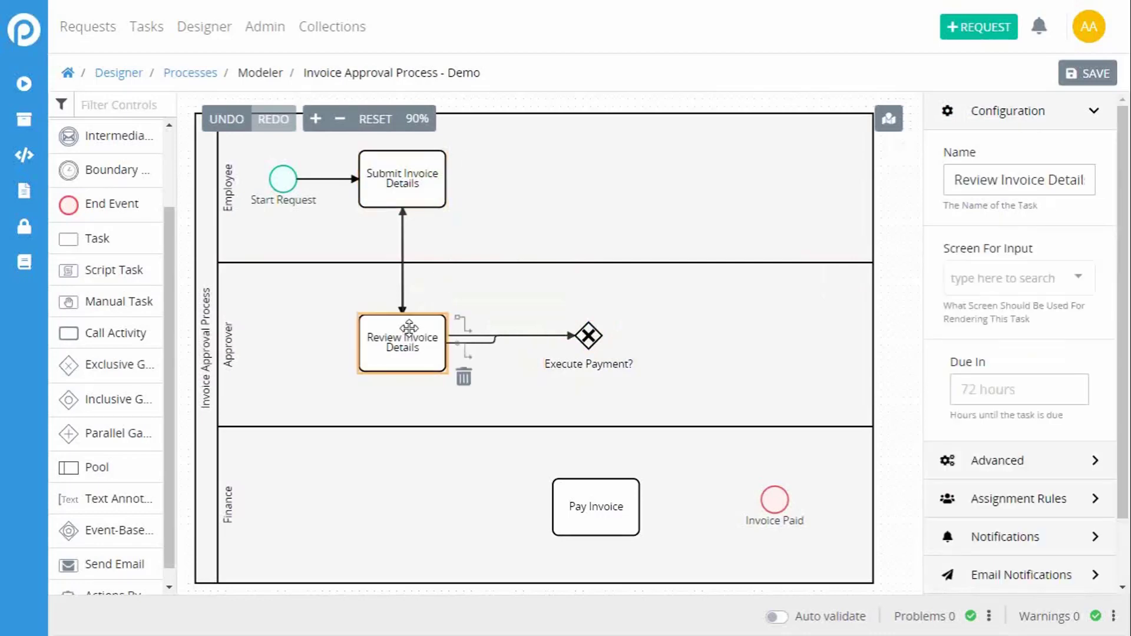
left_click(518, 336)
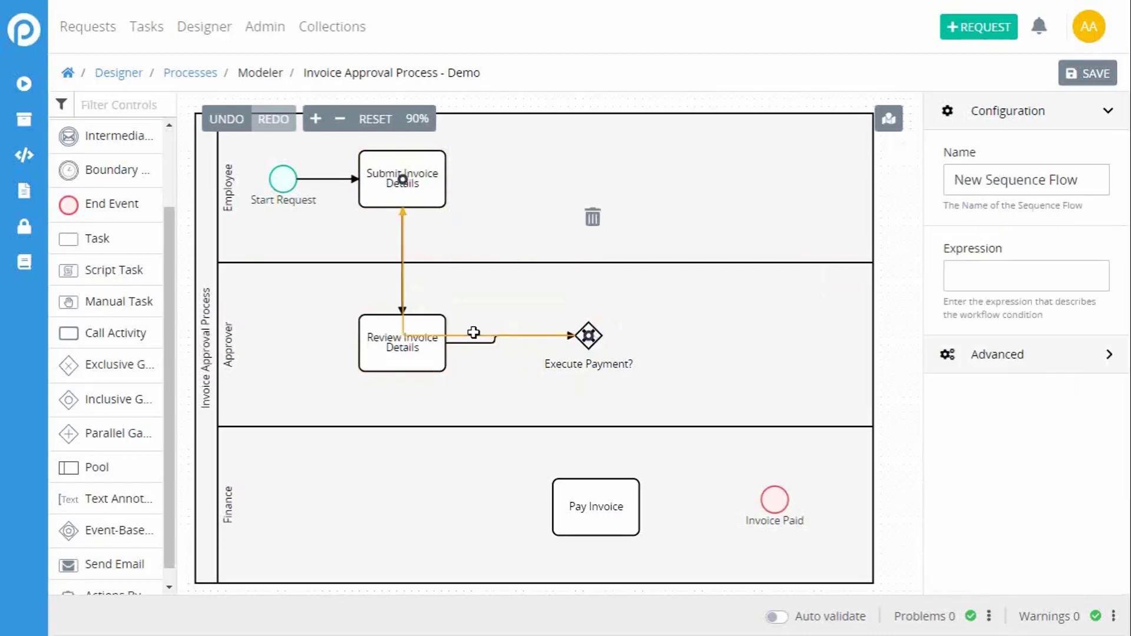
left_click_drag(467, 330, 557, 180)
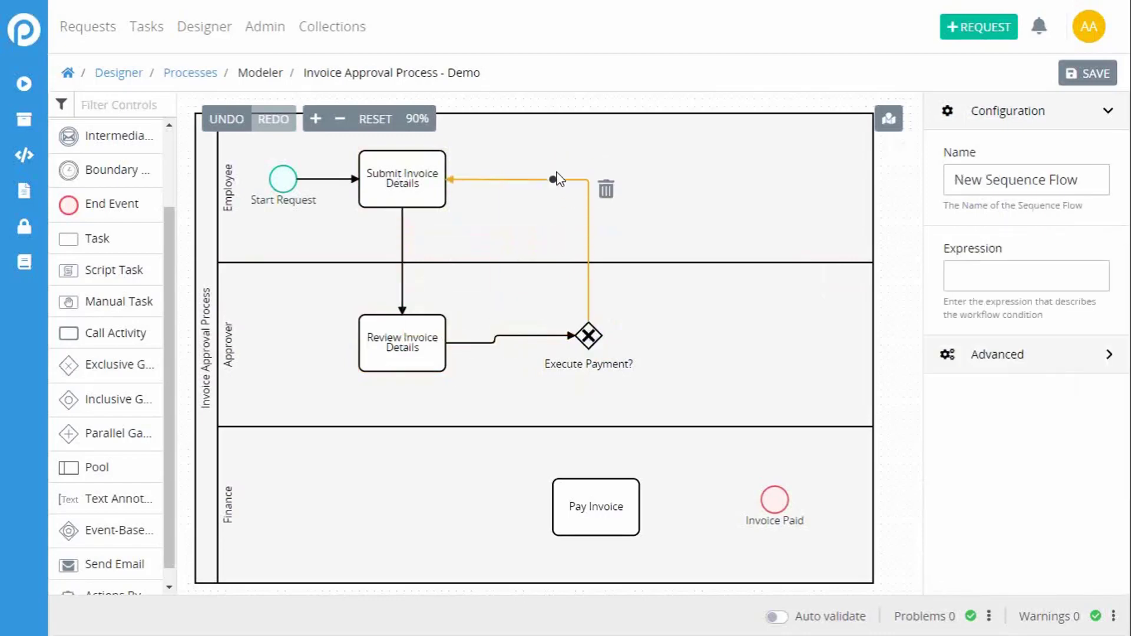
left_click(516, 247)
left_click(510, 392)
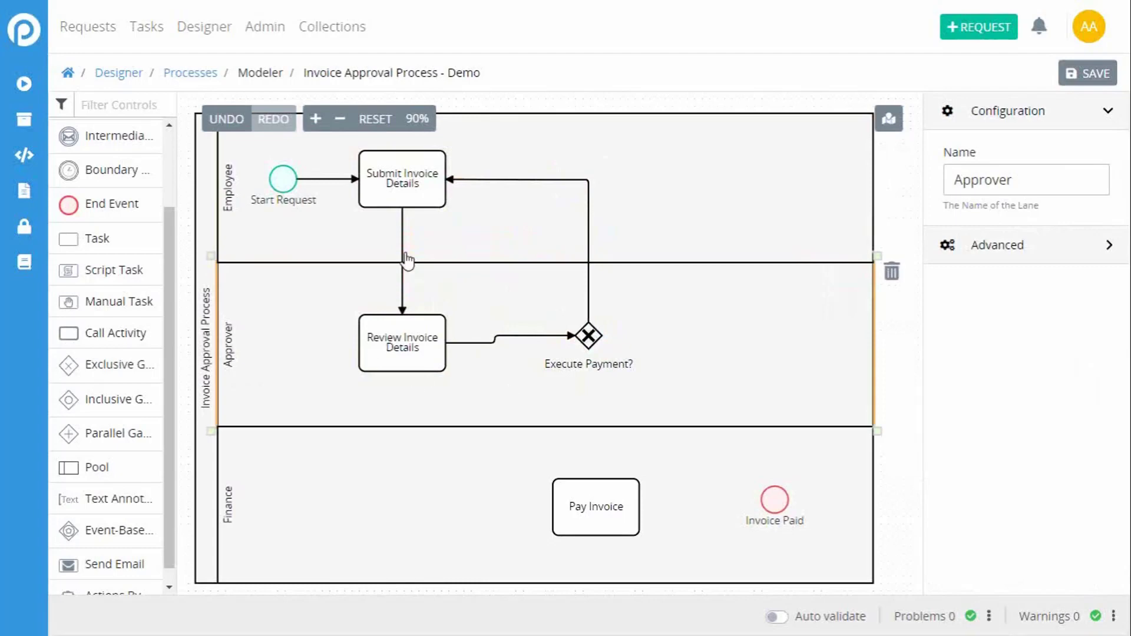
Step: Connect the Execute Payment? gateway to Pay Invoice, and Pay Invoice to the Invoice Paid end event, aligning the event with the task
left_click(590, 336)
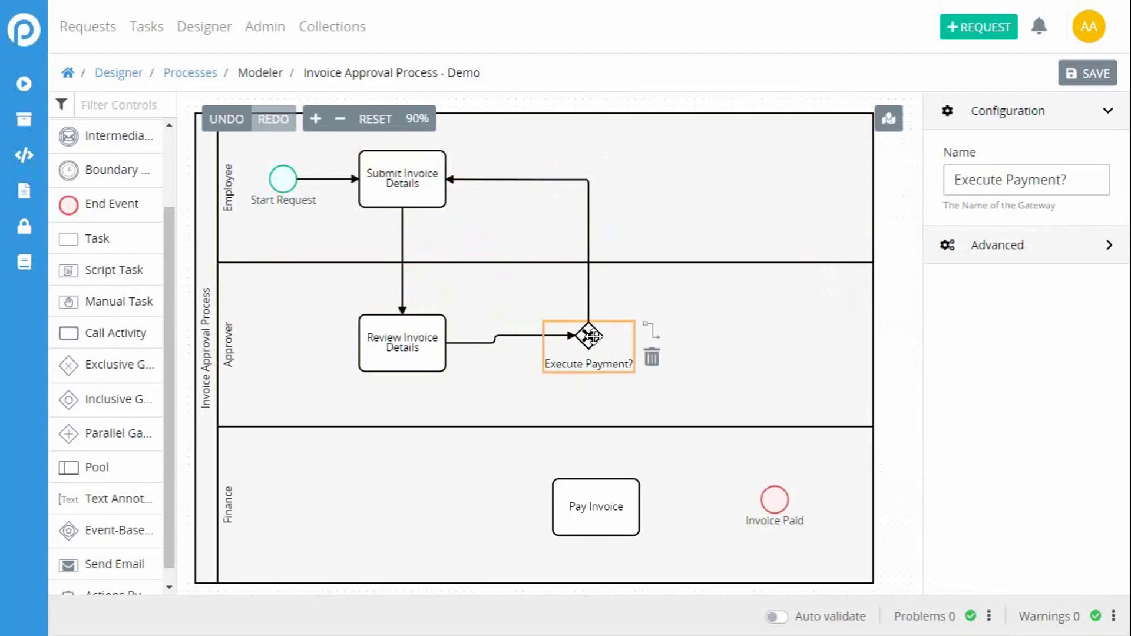
left_click_drag(650, 331, 602, 500)
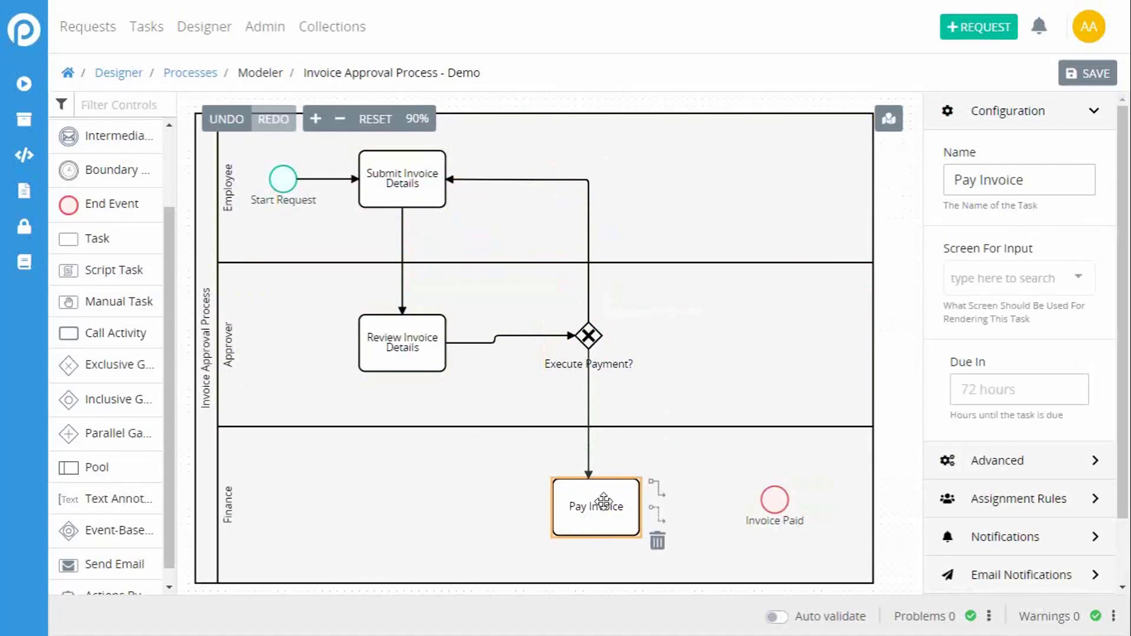
left_click_drag(657, 487, 770, 518)
left_click(769, 471)
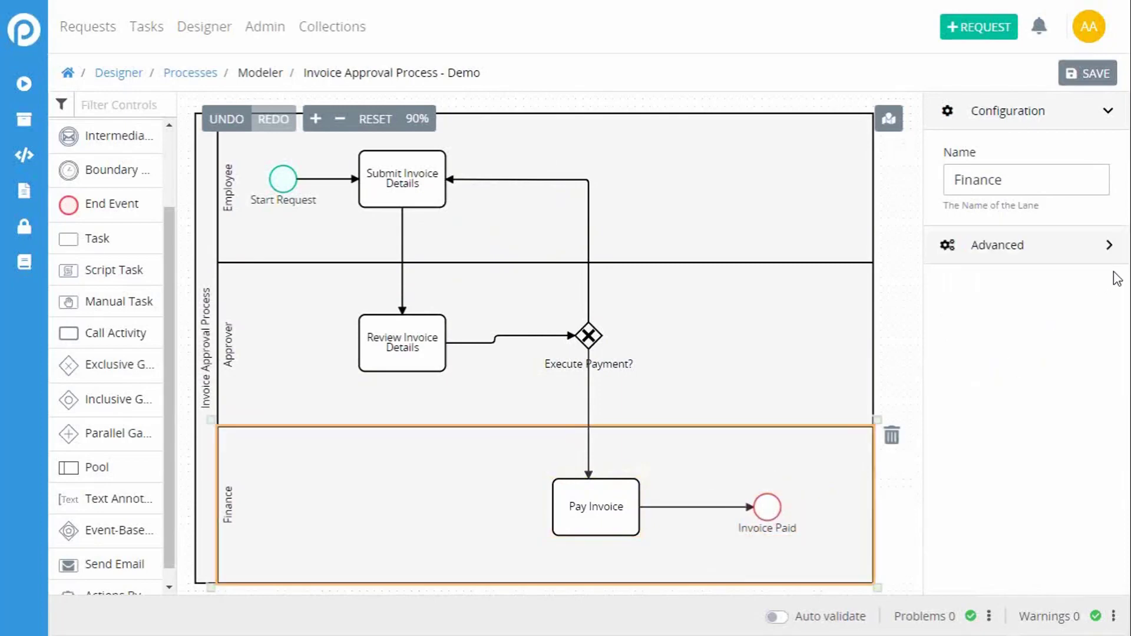
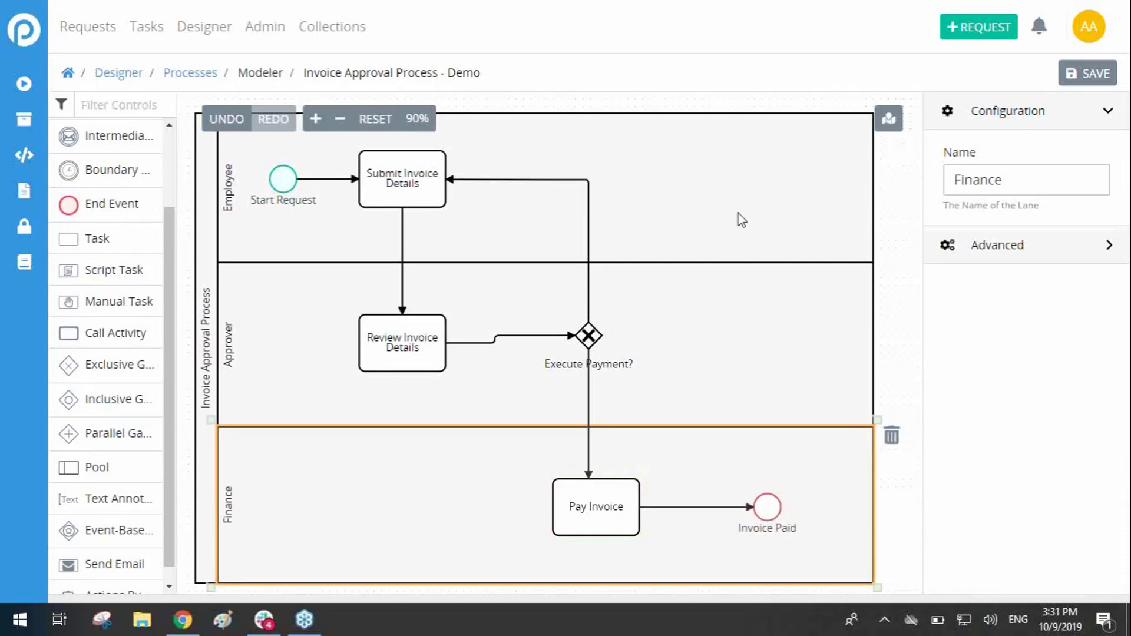
Step: Show the minimap to view the whole process diagram at once, and hide it again
left_click(890, 125)
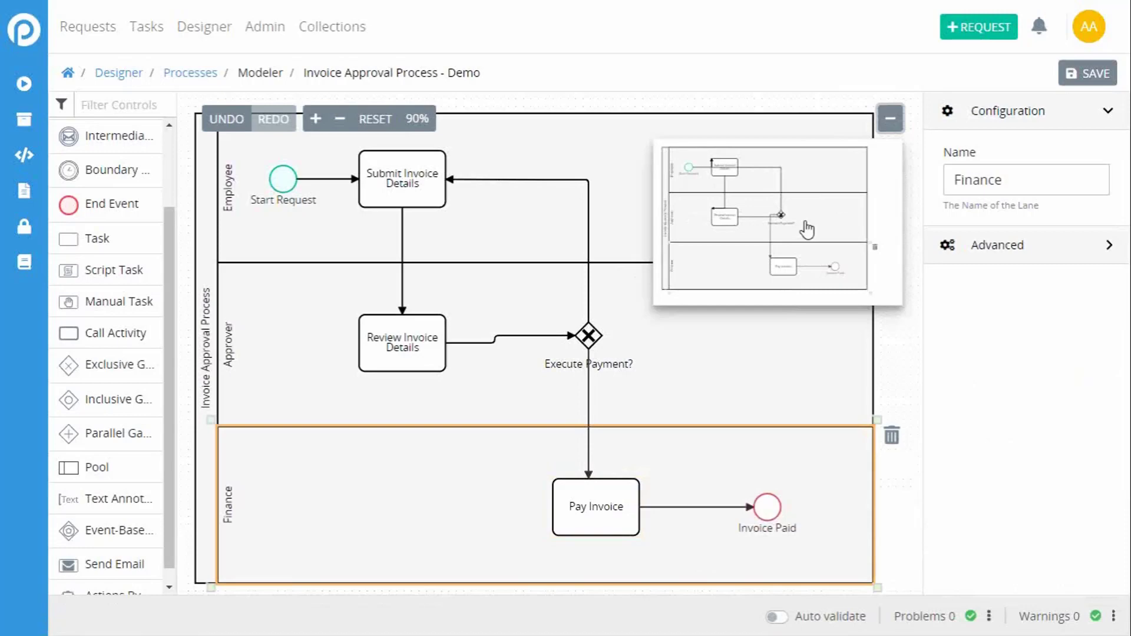
left_click(899, 384)
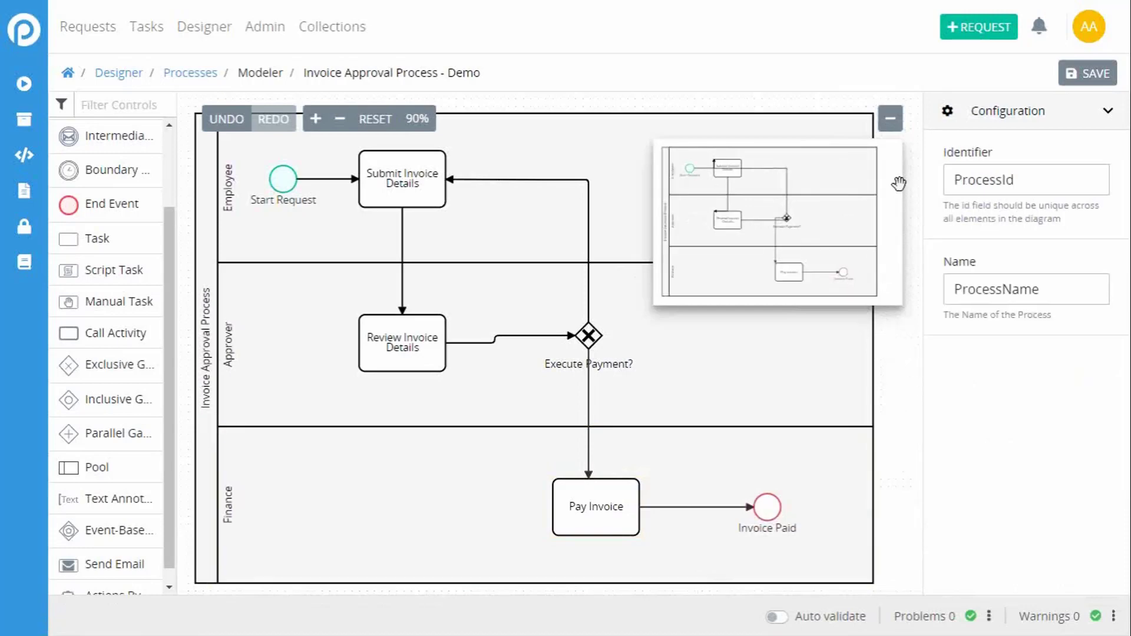
left_click(889, 120)
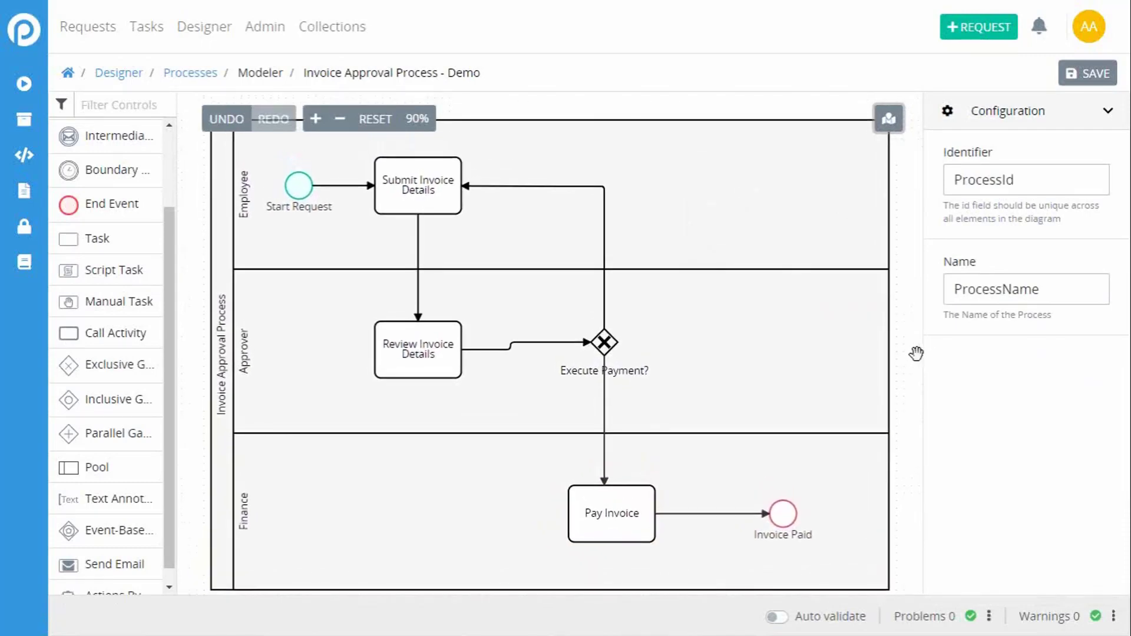
left_click_drag(913, 363, 912, 353)
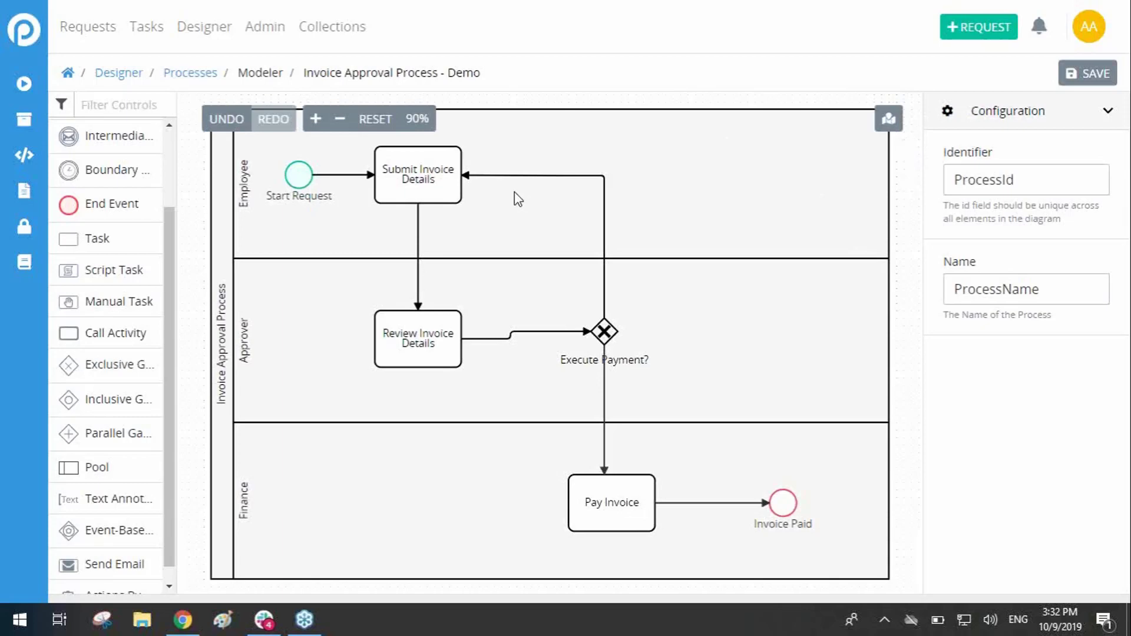
left_click(415, 167)
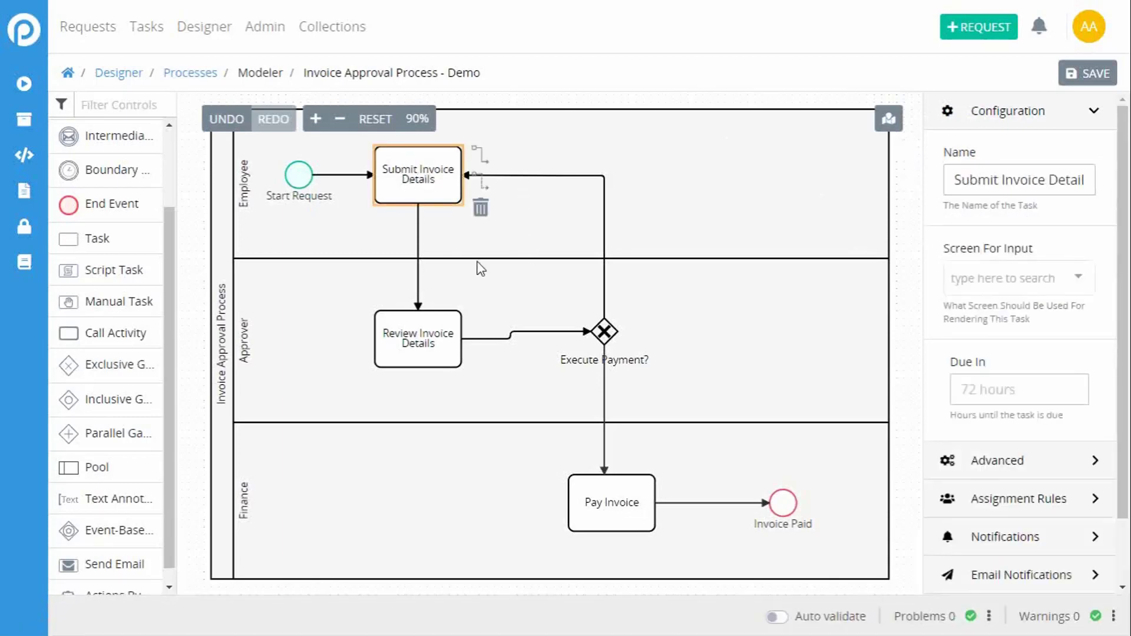
left_click(483, 243)
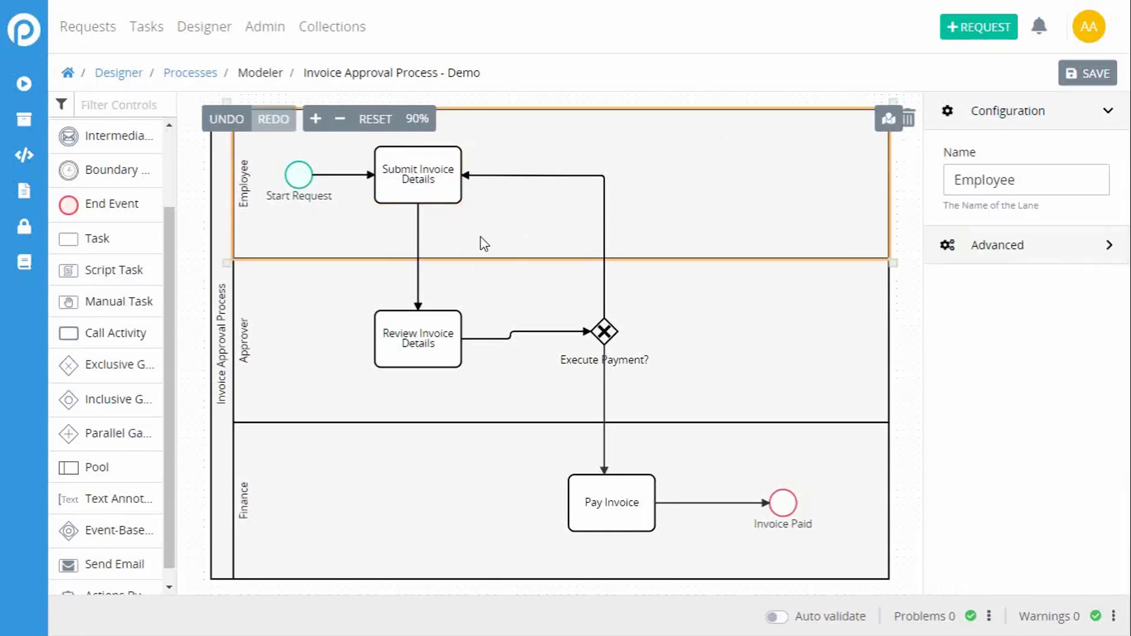
left_click(419, 295)
left_click(383, 340)
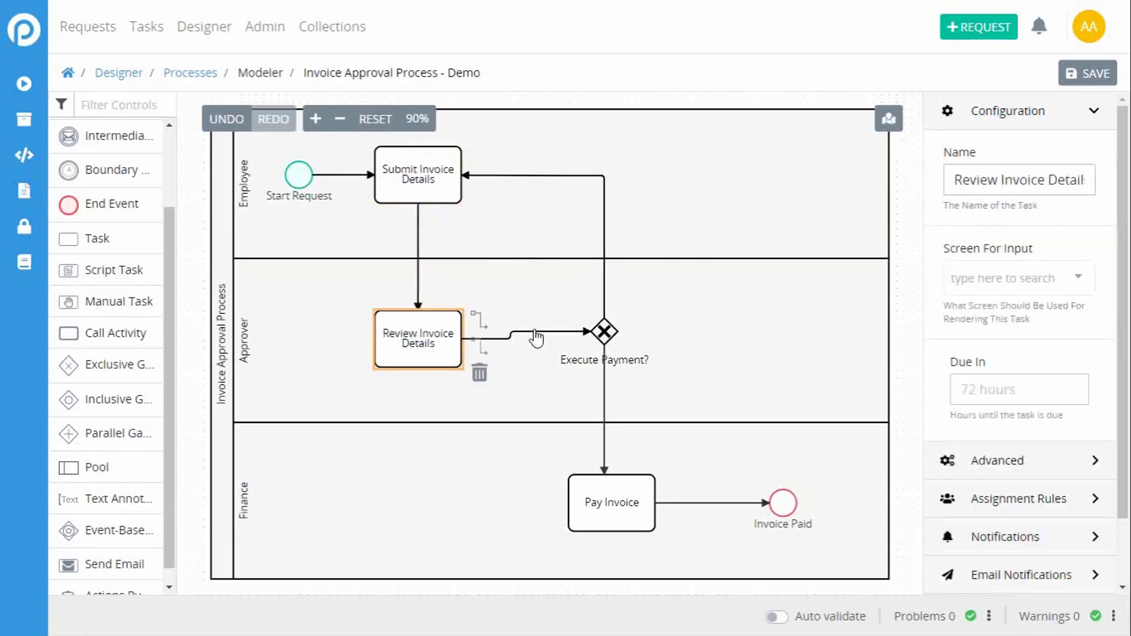
Step: Delete the flow between Review Invoice Details and the Execute Payment? gateway and redraw it as a sequence flow from the task to the gateway
left_click(534, 332)
left_click(608, 342)
left_click(418, 330)
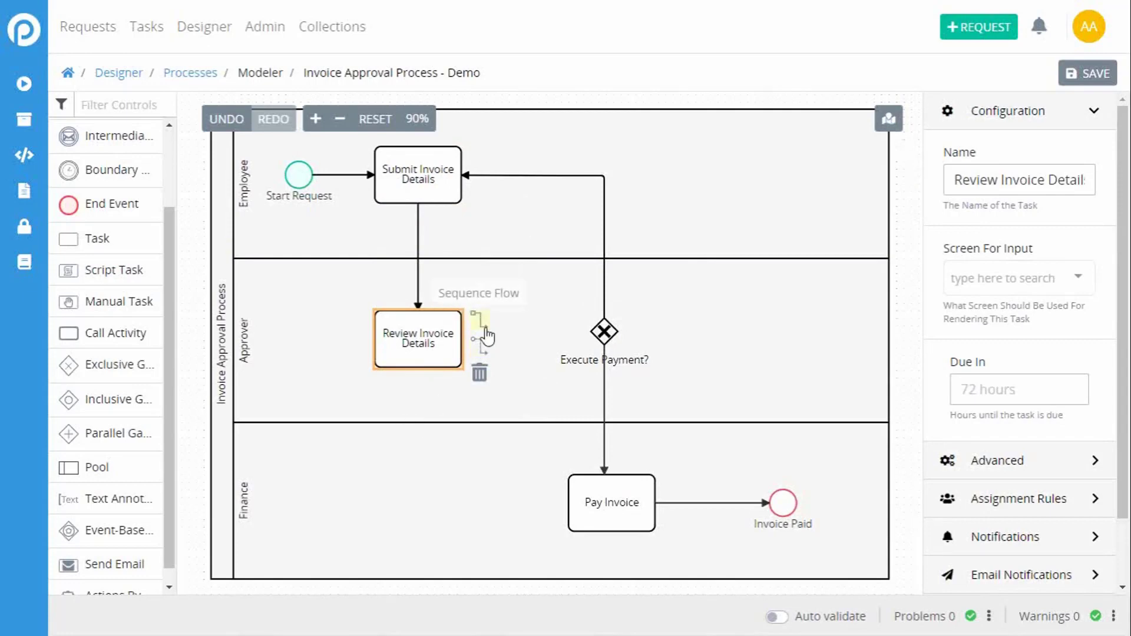
left_click_drag(487, 335, 599, 339)
left_click(480, 382)
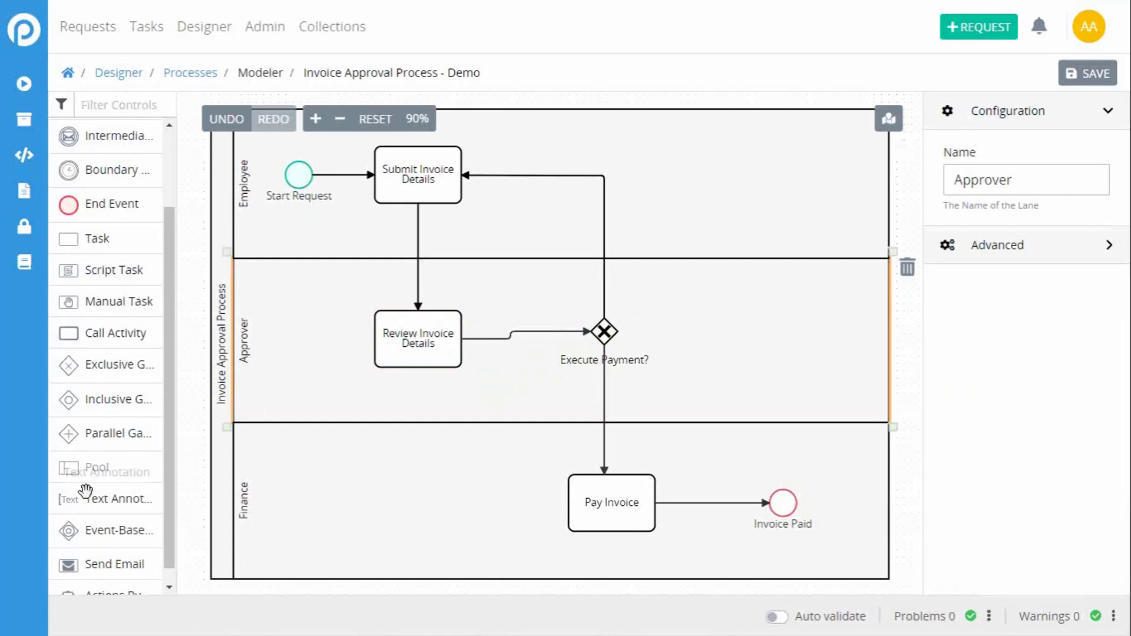
left_click_drag(93, 332, 426, 485)
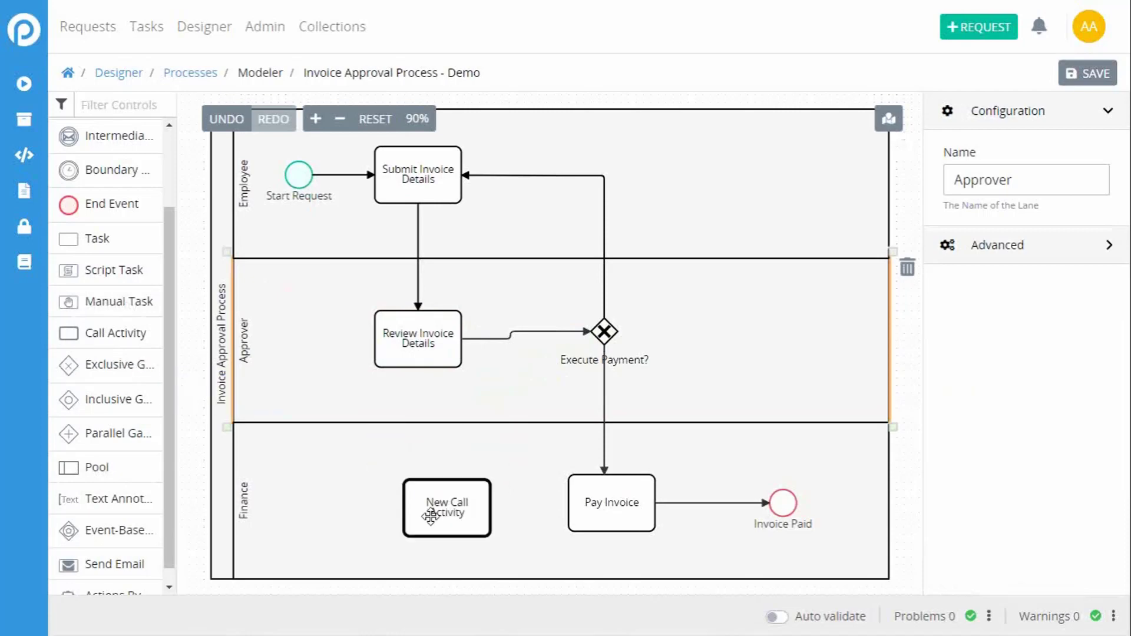
left_click(395, 505)
left_click(434, 502)
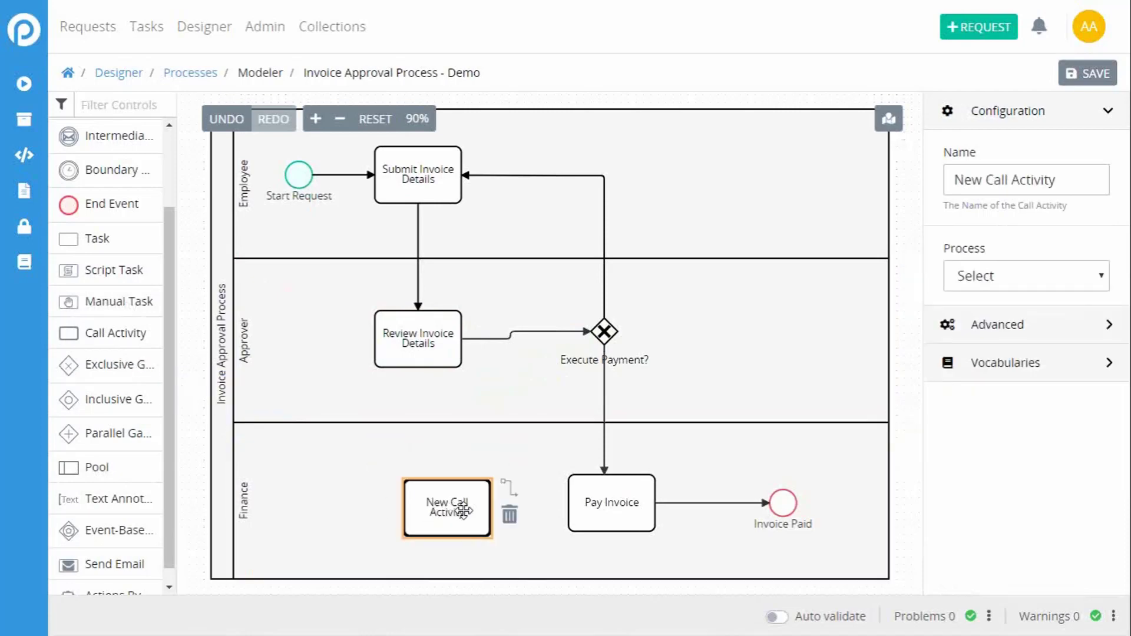
left_click_drag(457, 504, 418, 491)
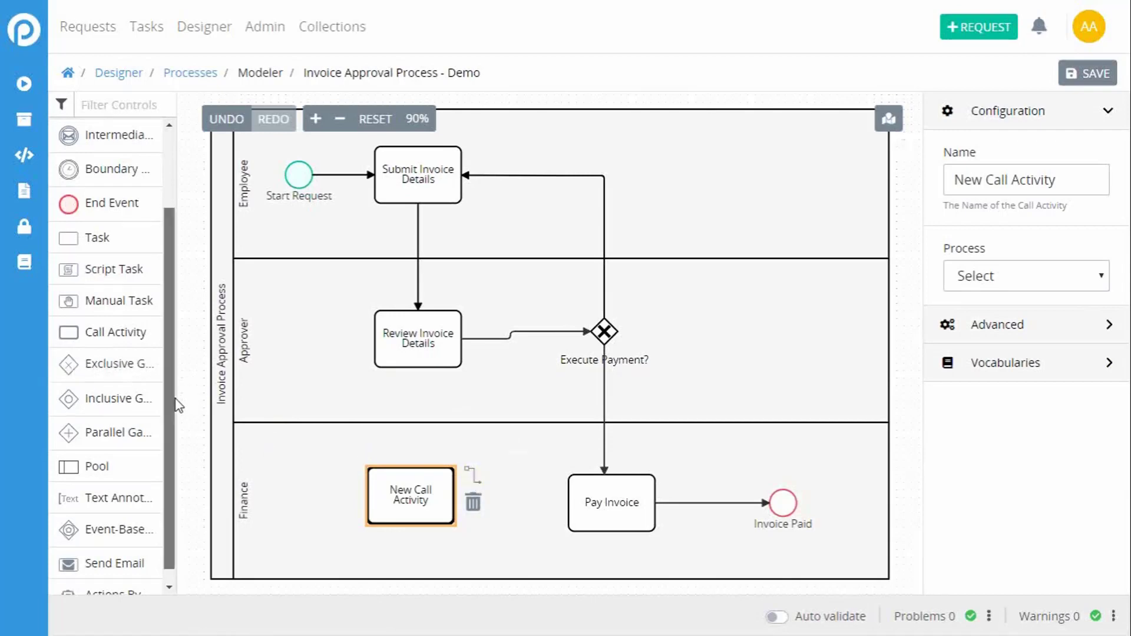
scroll(178, 413, "down", 1)
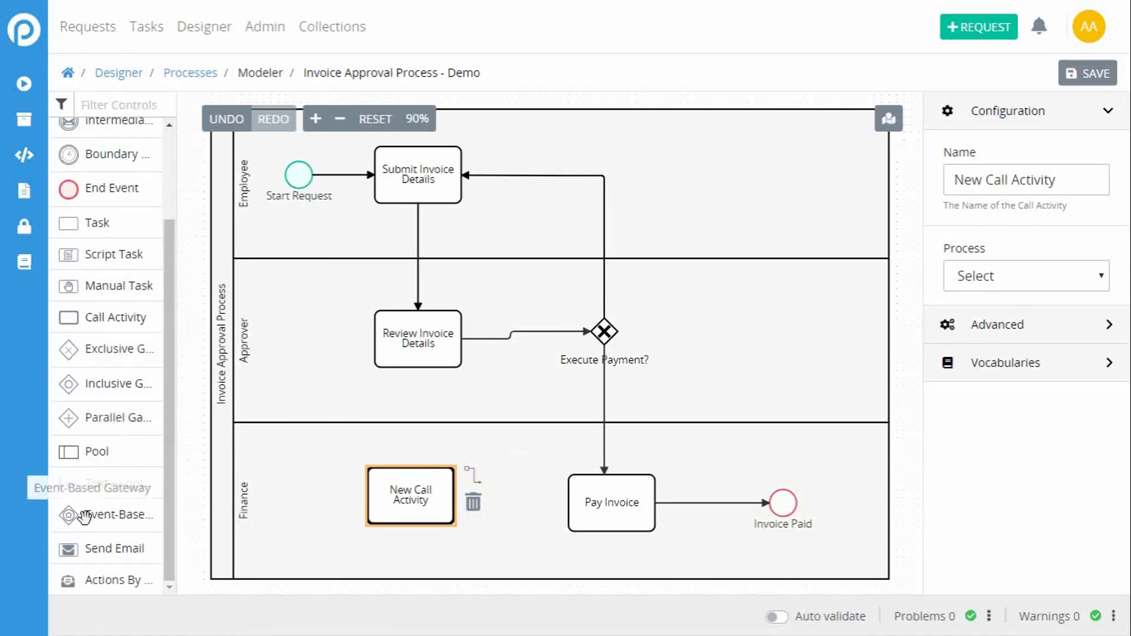
left_click(473, 502)
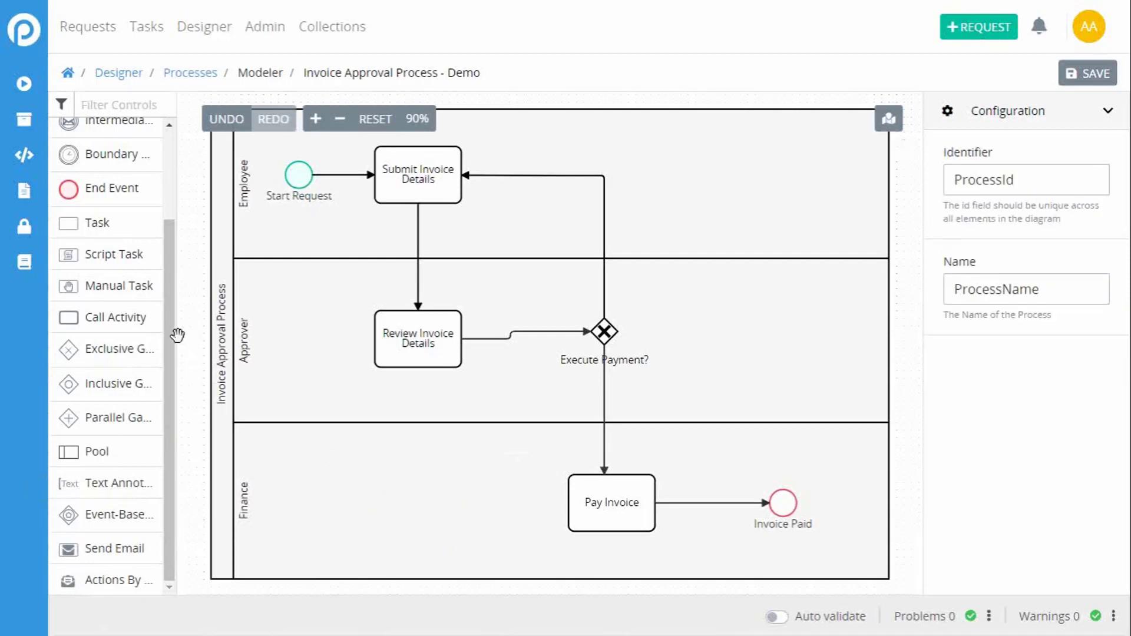
Step: Add an Intermediate Message Catch Event to the Finance lane below Review Invoice Details and nudge it slightly upward
scroll(176, 342, "down", 3)
scroll(195, 338, "up", 4)
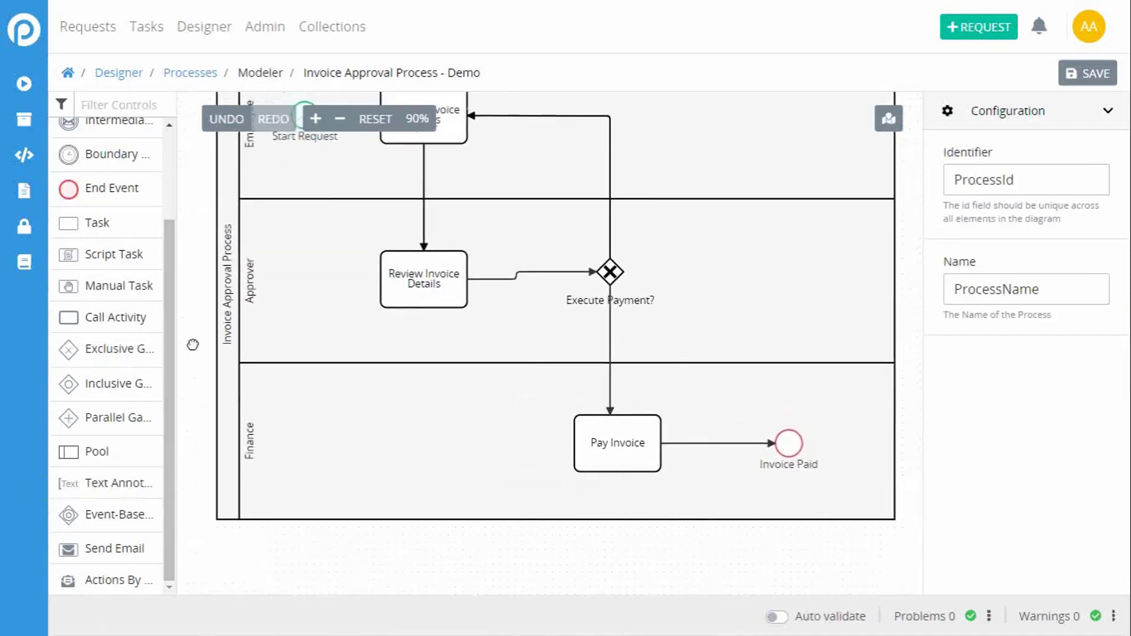
scroll(186, 263, "up", 2)
left_click_drag(112, 120, 406, 536)
left_click(408, 542)
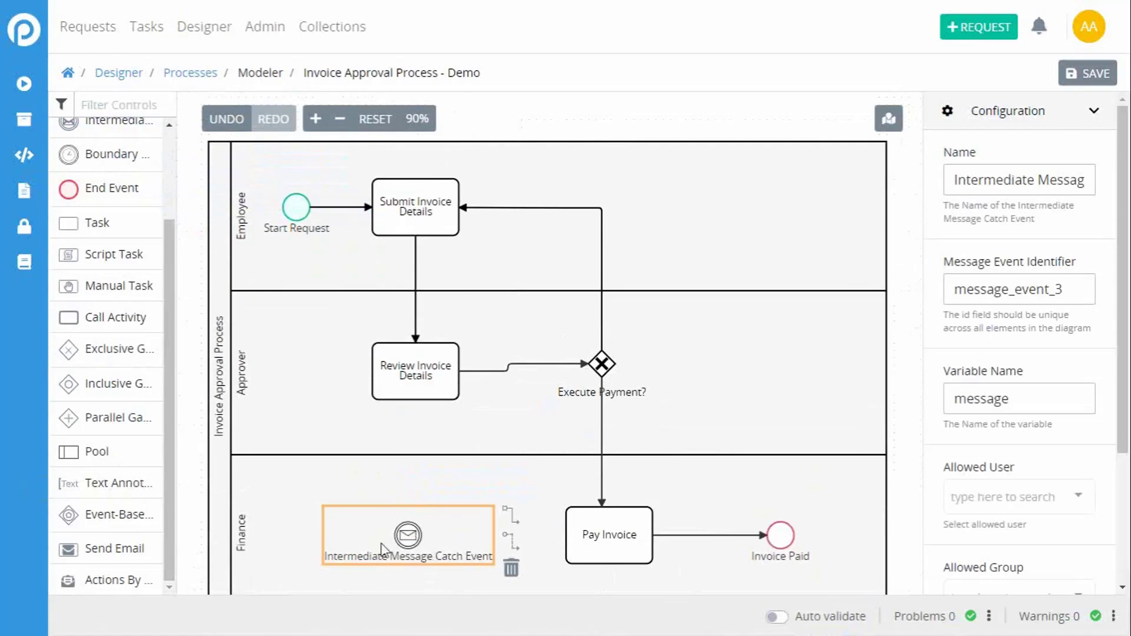
left_click_drag(417, 542, 409, 527)
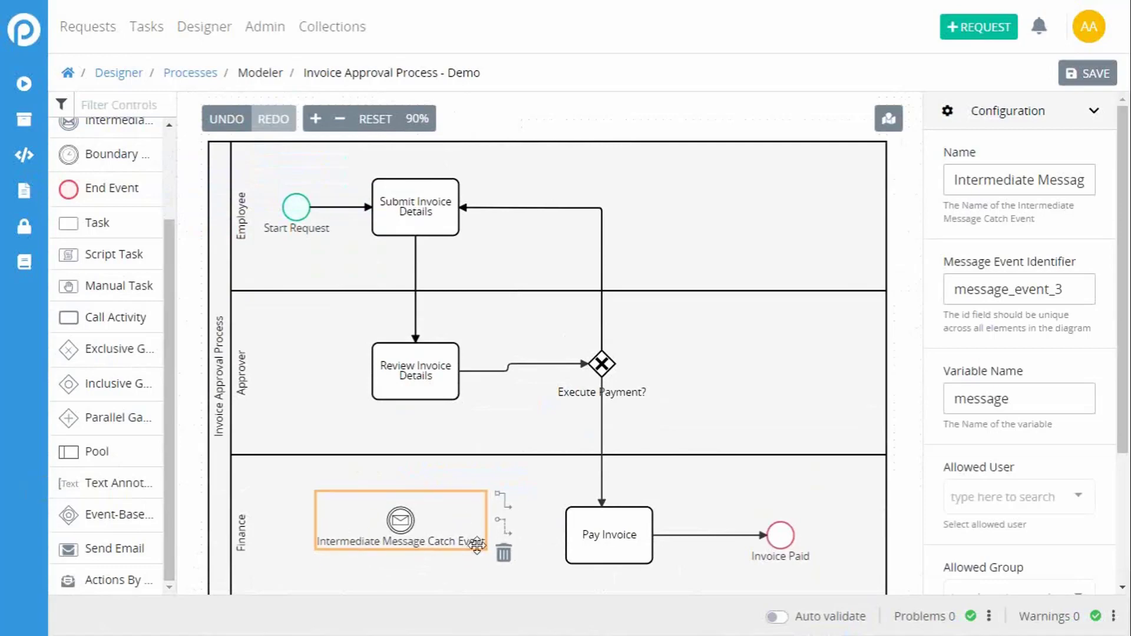
Step: Try to draw a connecting flow from the Review Invoice Details task to the Intermediate Message Catch Event
left_click(409, 394)
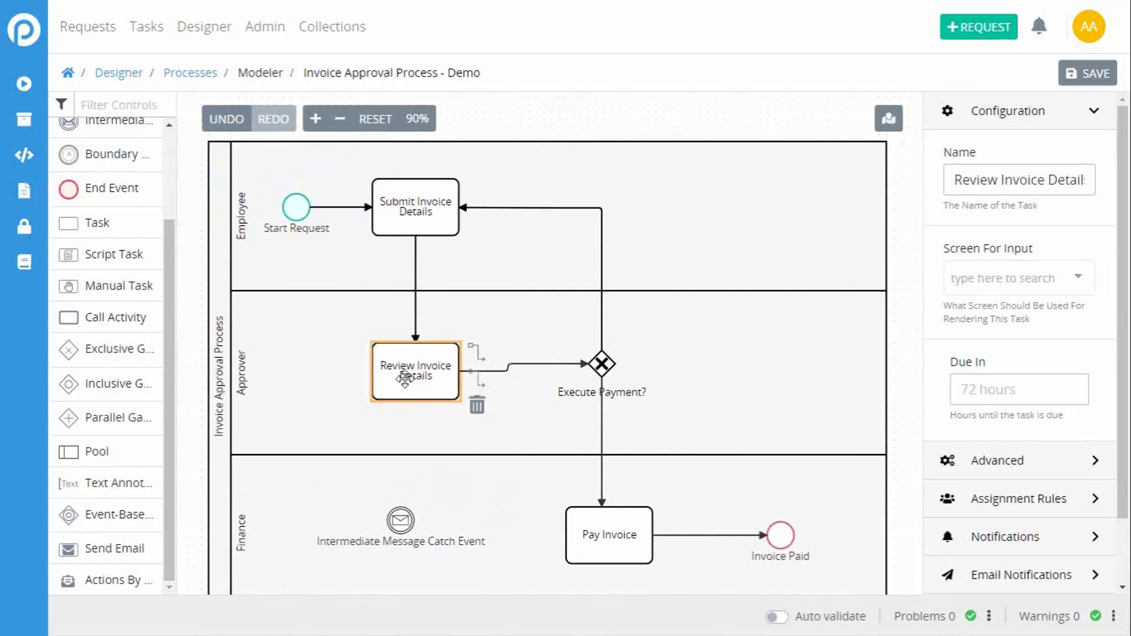
left_click_drag(480, 390, 402, 520)
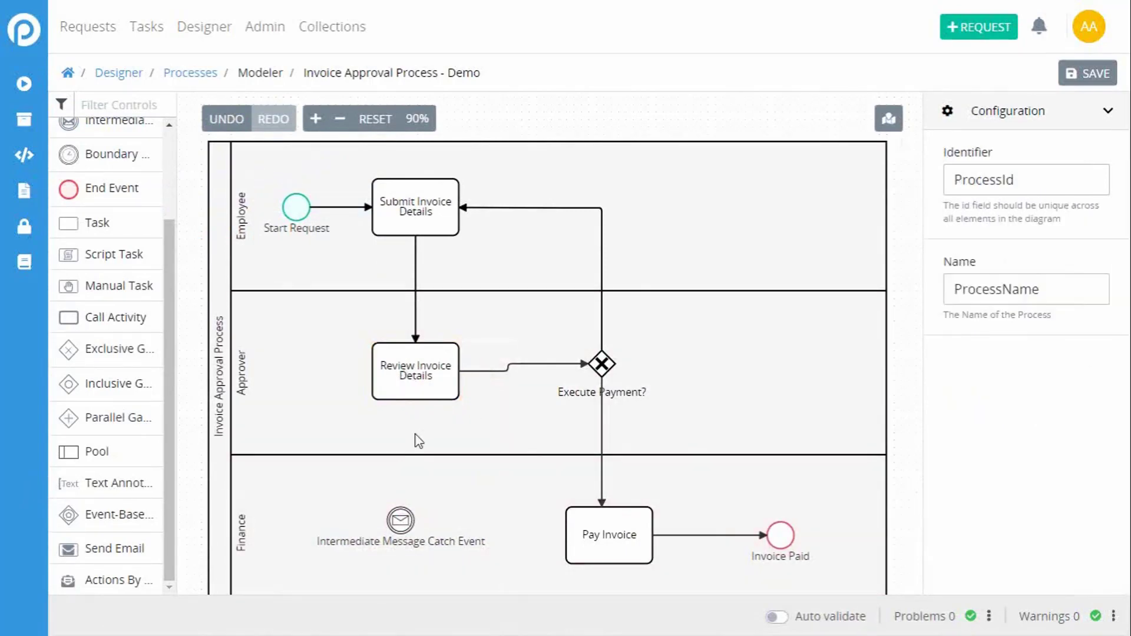
left_click(406, 394)
left_click_drag(479, 393, 402, 519)
left_click(405, 520)
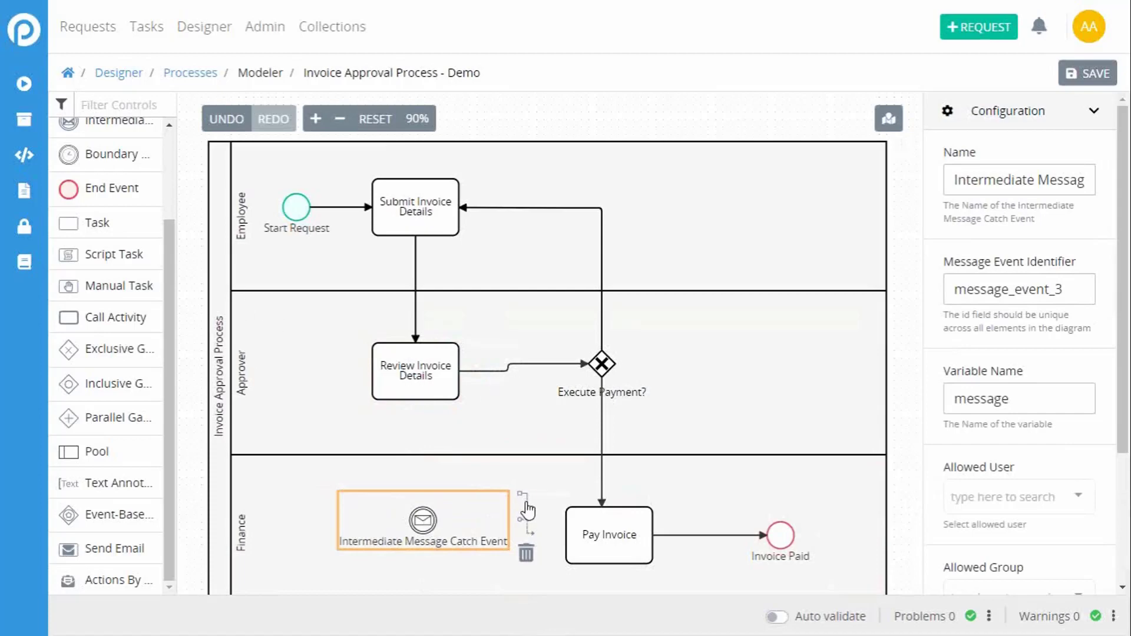
left_click_drag(526, 501, 424, 526)
left_click(424, 526)
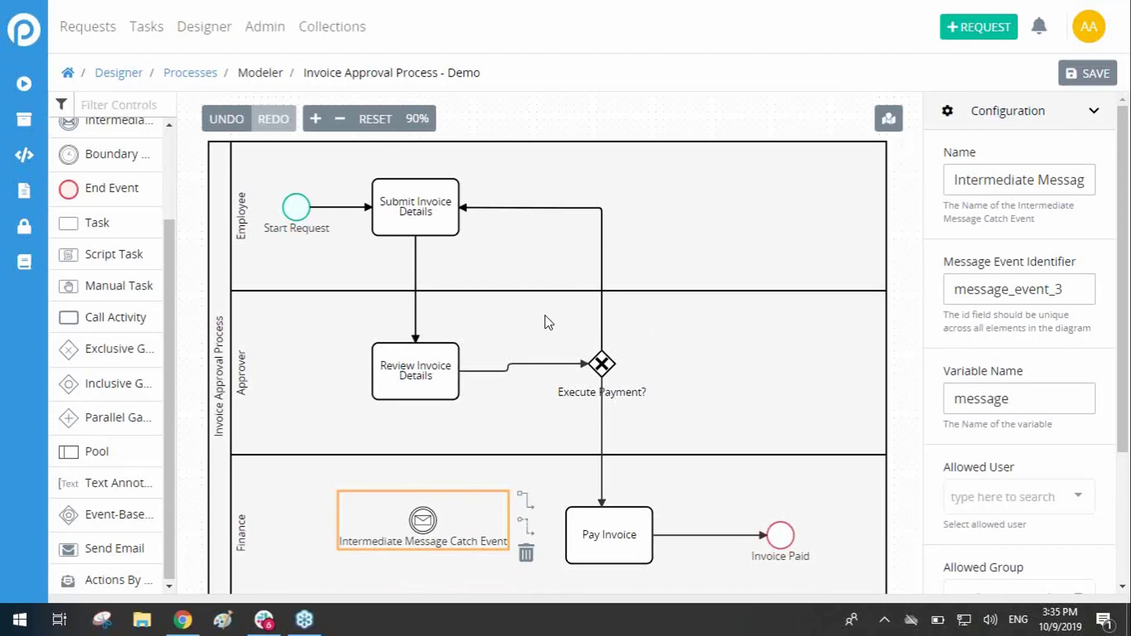
Step: Add a call activity to the Employee lane beyond the return flow and set its process to Leave of Absence Process
left_click_drag(73, 317, 147, 321)
left_click_drag(69, 308, 727, 203)
left_click(724, 221)
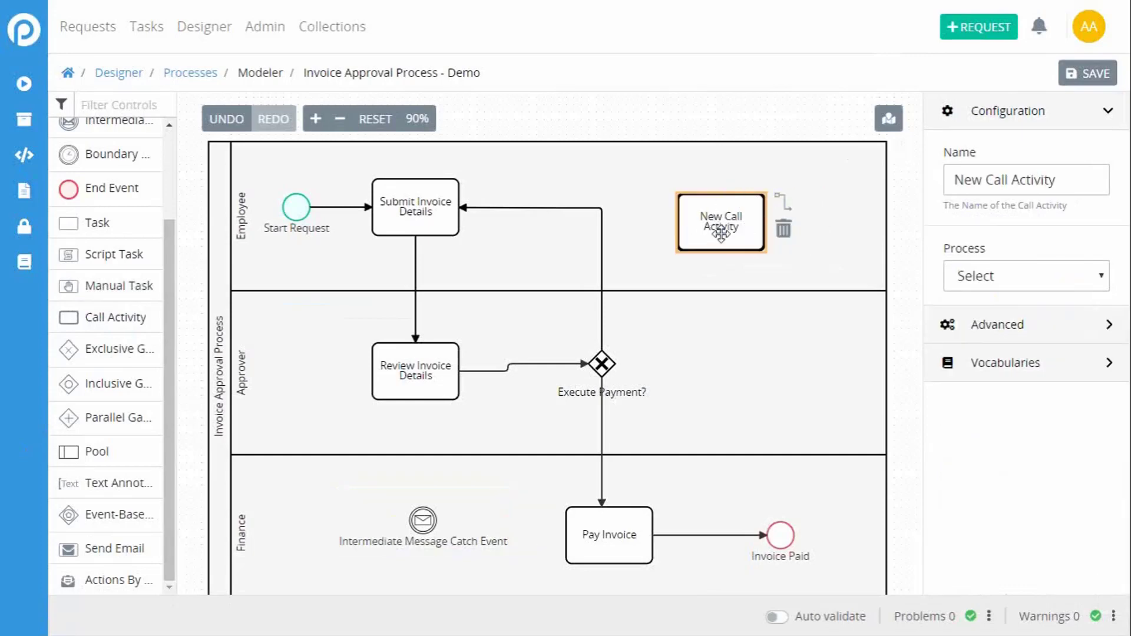
left_click(996, 282)
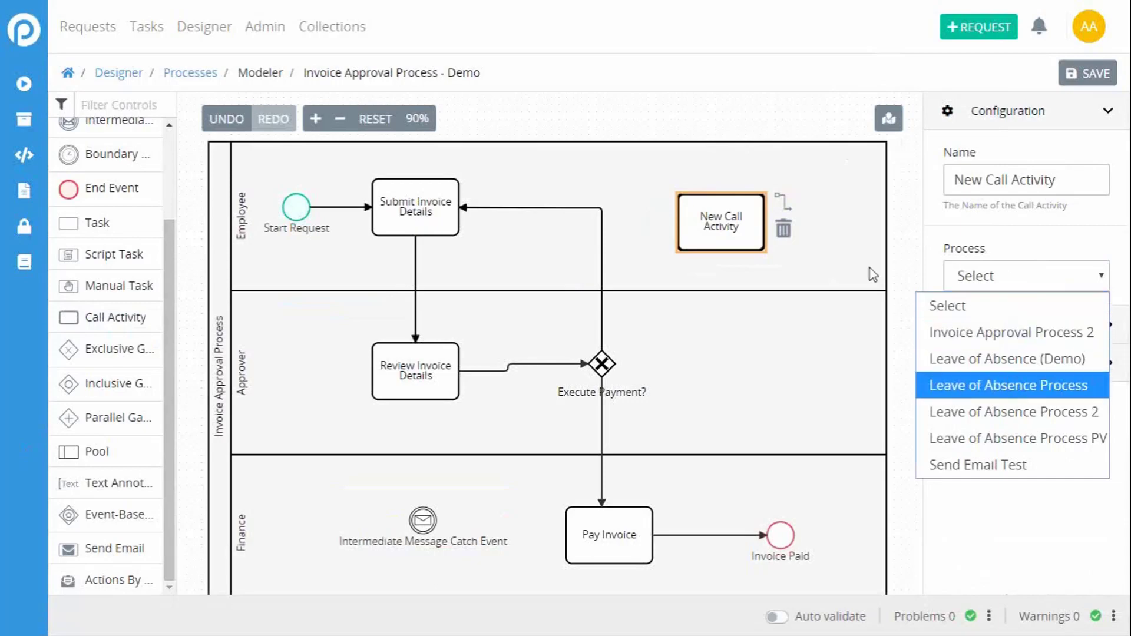
left_click(1013, 386)
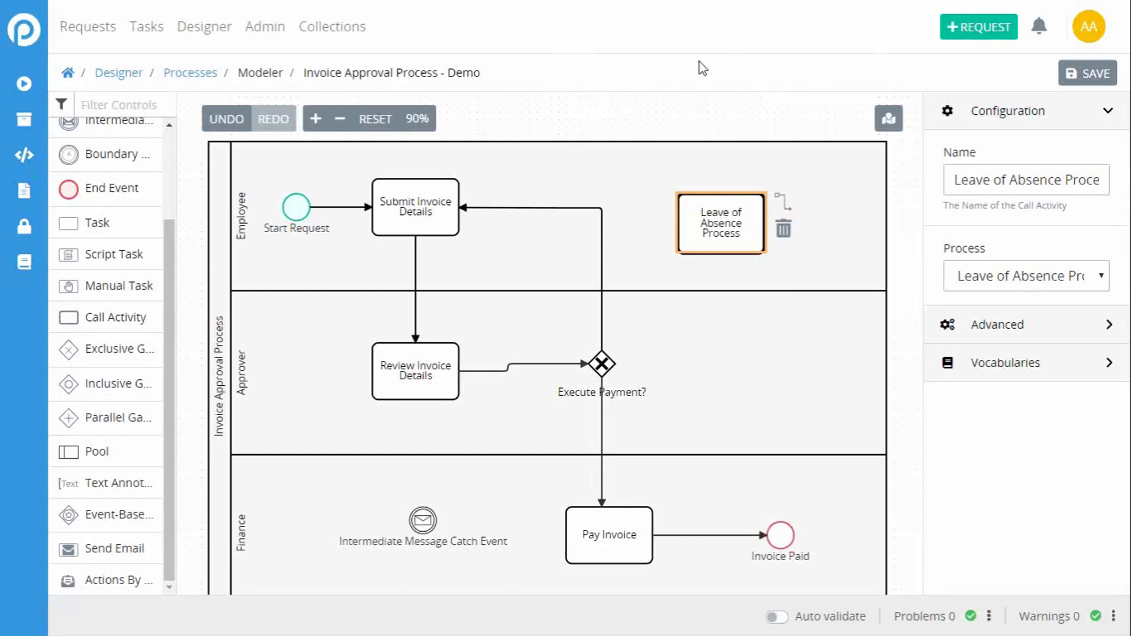
Step: Open the bookmarked ProcessMaker User Documentation in a new browser tab, keeping the process model open
key("F11")
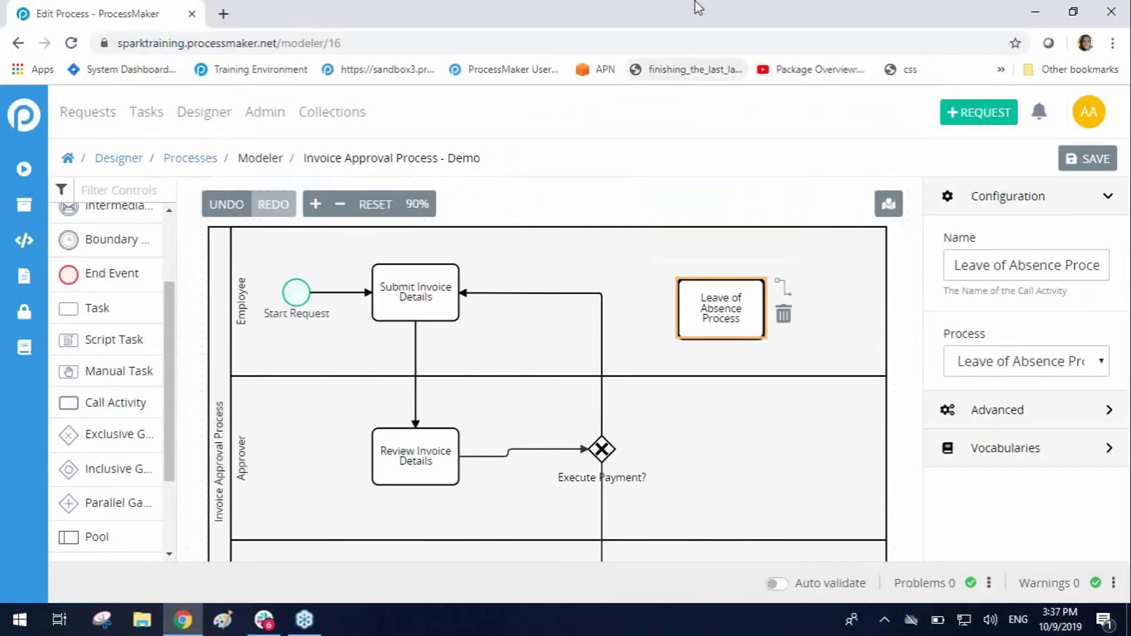
left_click(560, 69)
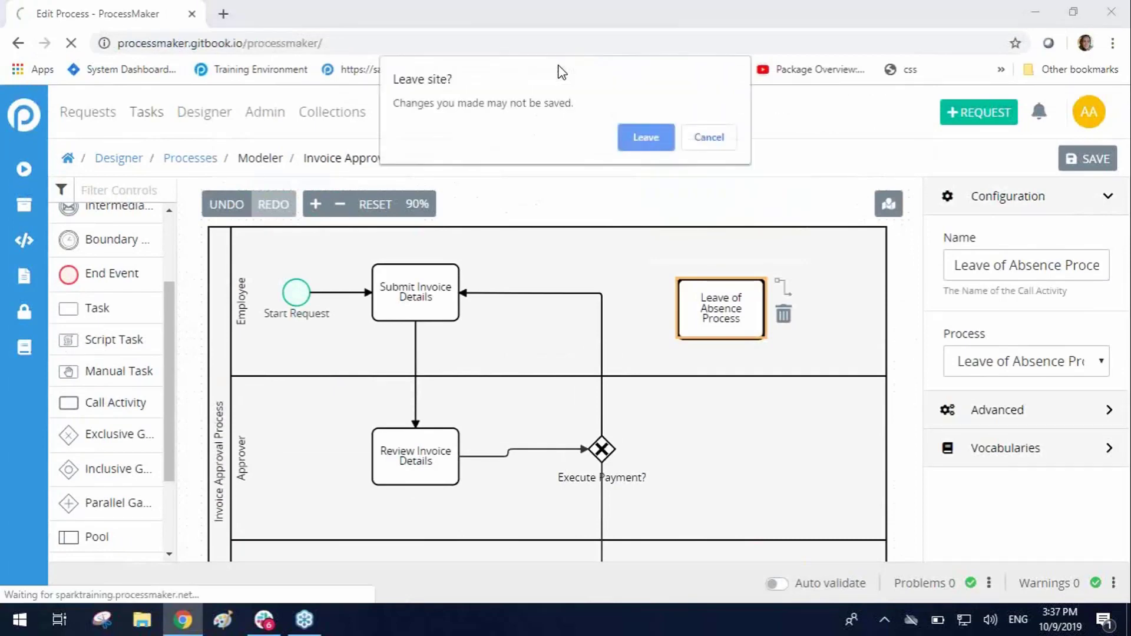
left_click(712, 136)
double_click(244, 16)
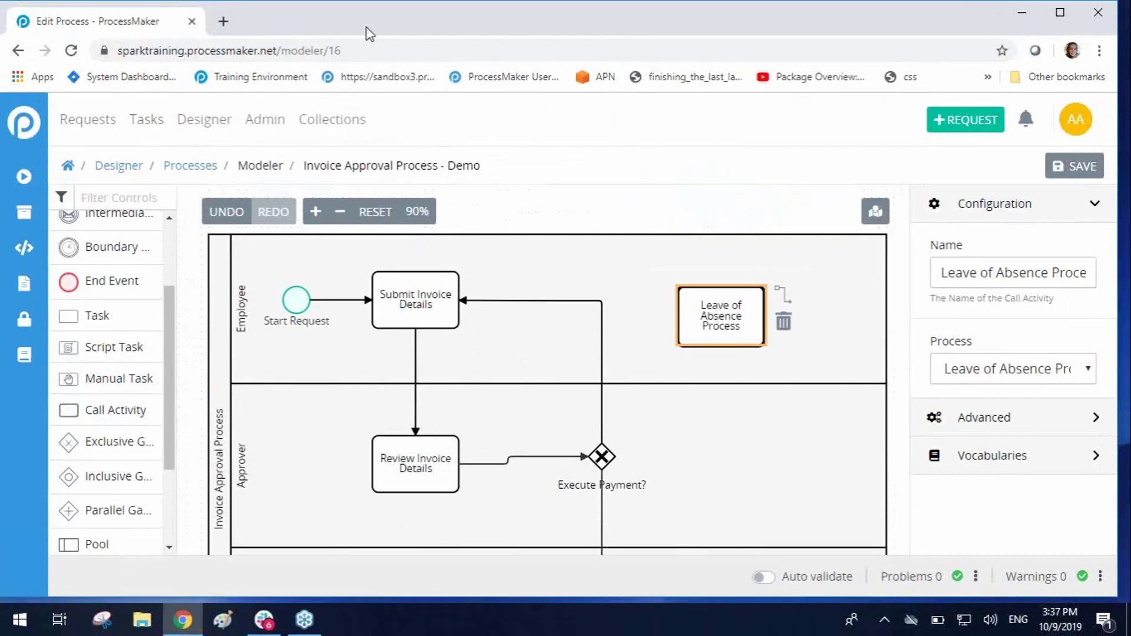
left_click(224, 21)
left_click(498, 78)
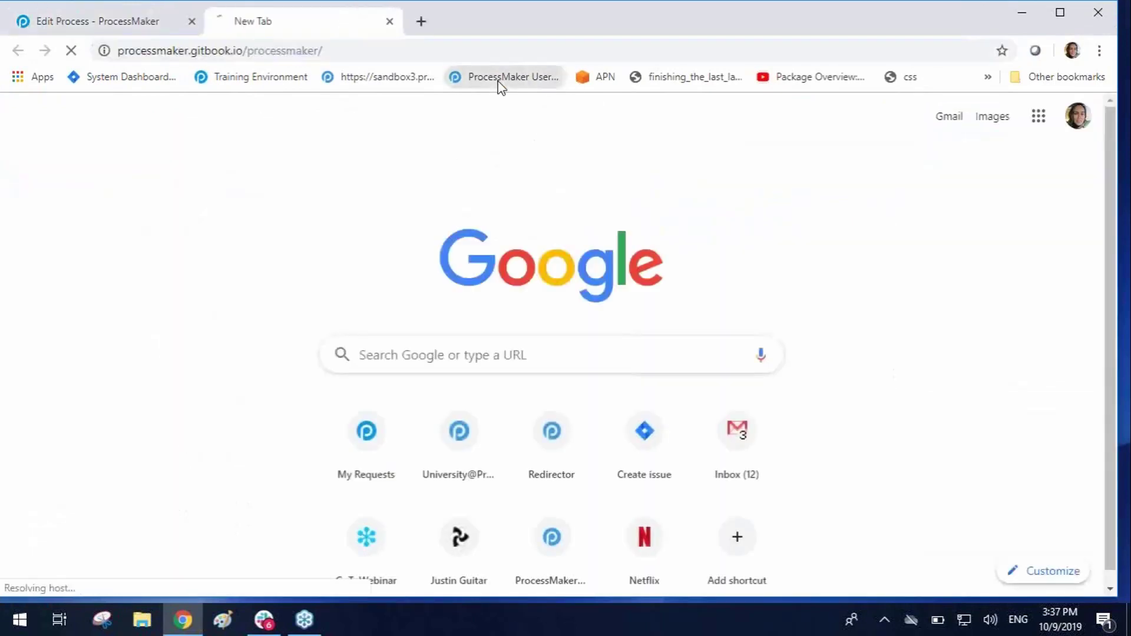
left_click(348, 52)
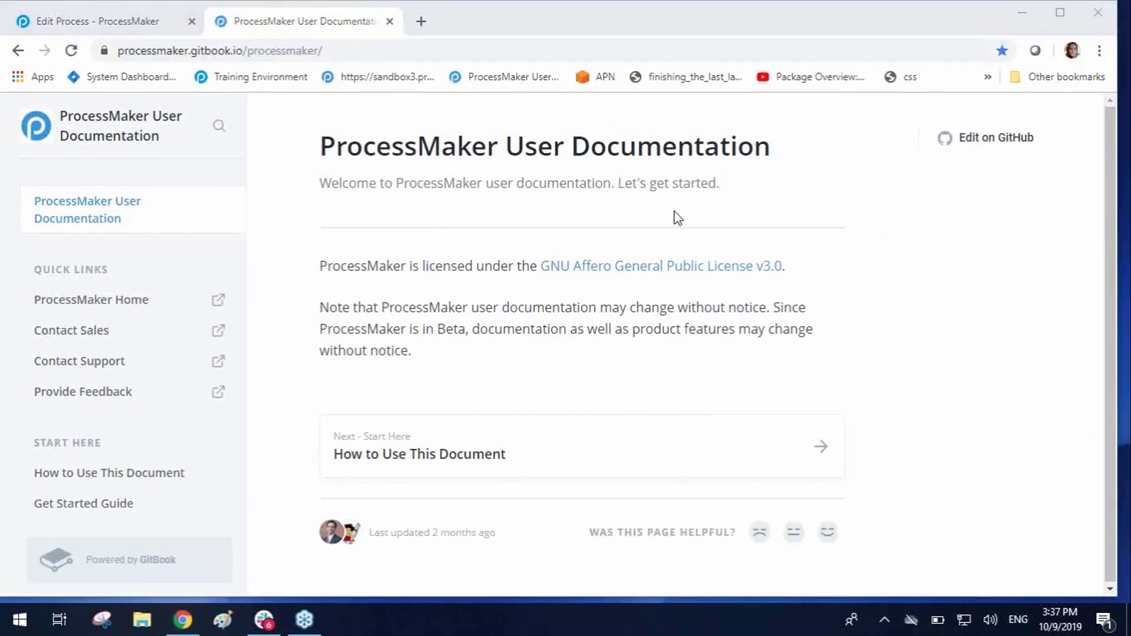
Step: Save the Invoice Approval Process - Demo model in its own tab and open the About ProcessMaker page
left_click(134, 23)
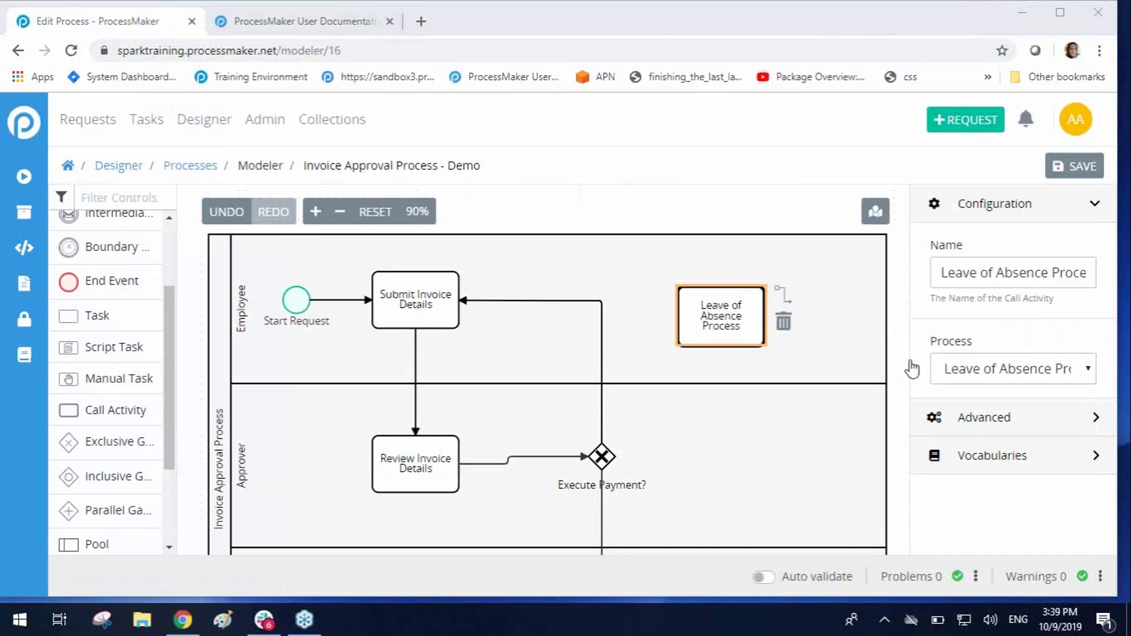
left_click(1076, 120)
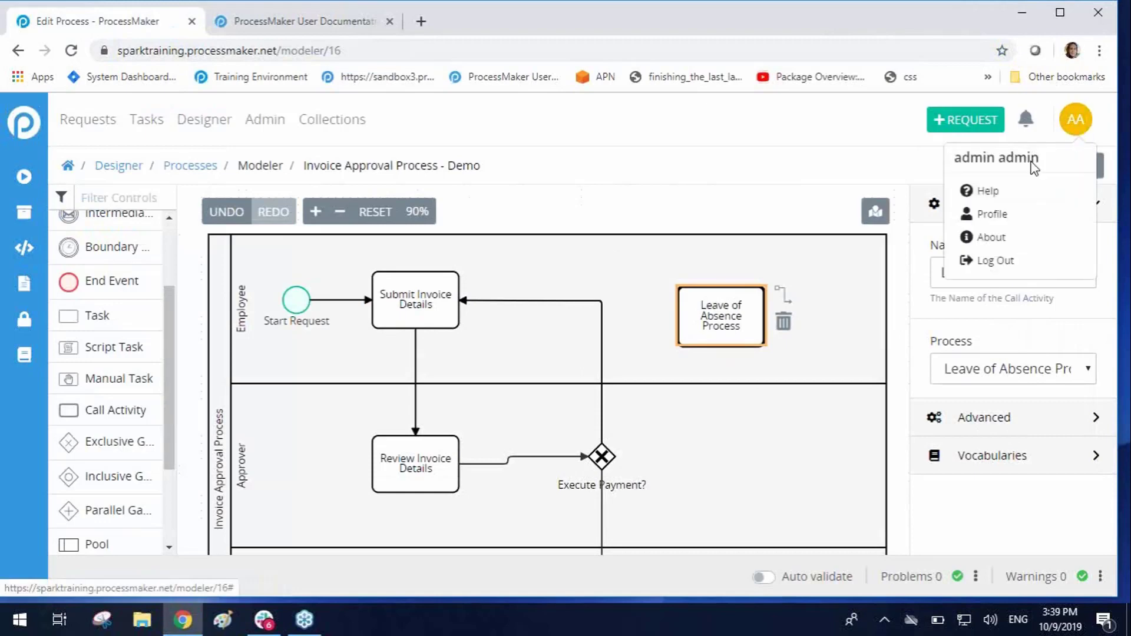
left_click(979, 238)
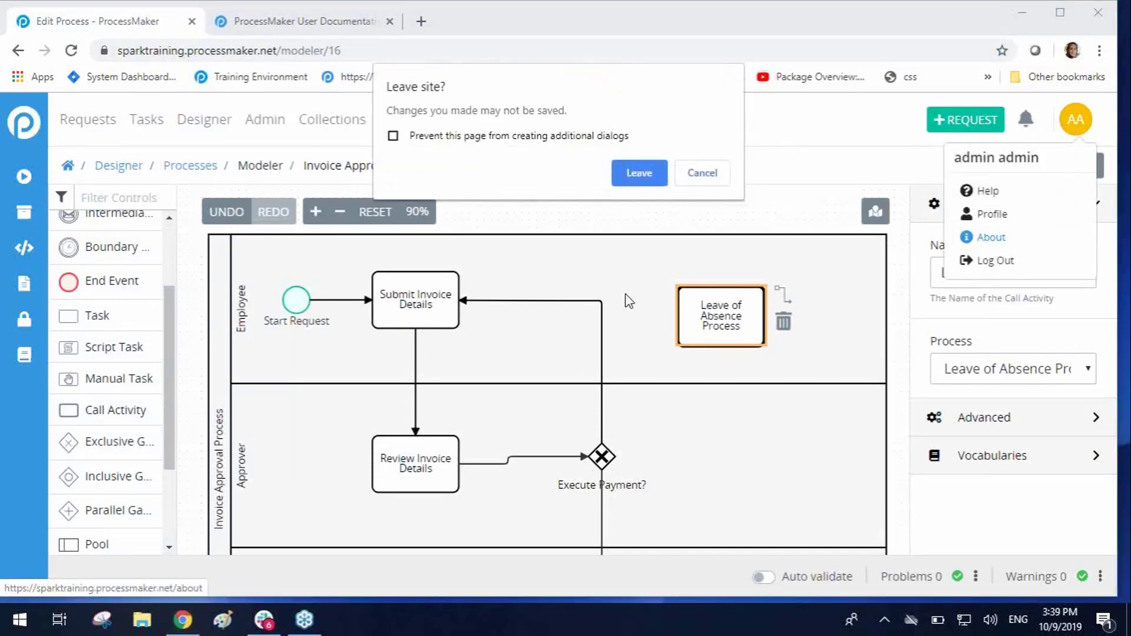
left_click(718, 172)
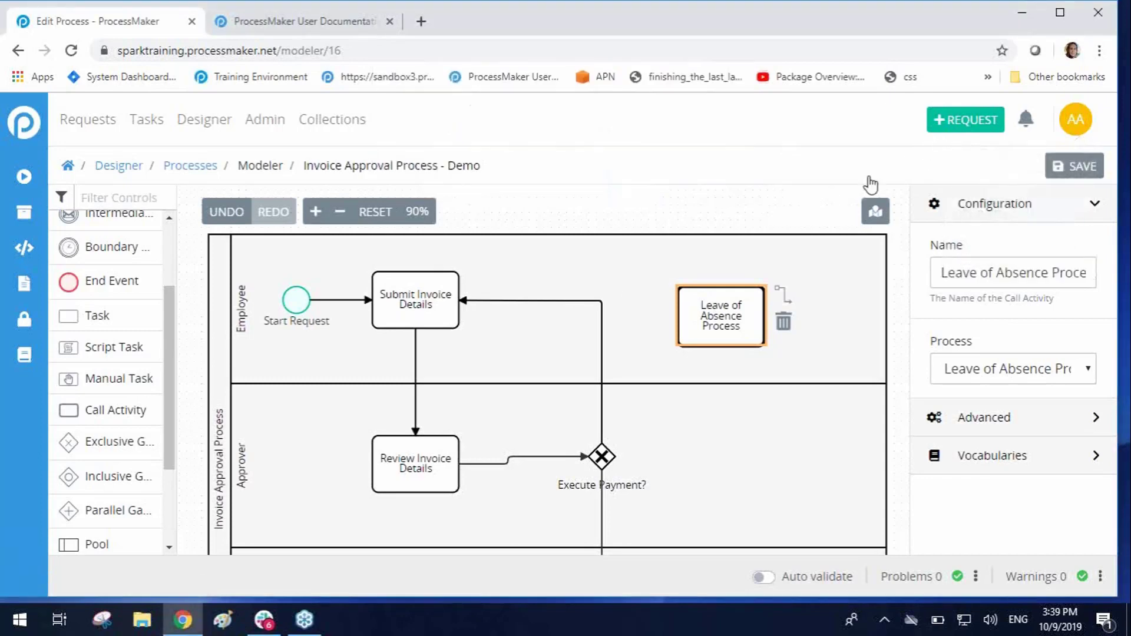
left_click(1074, 166)
left_click(1075, 119)
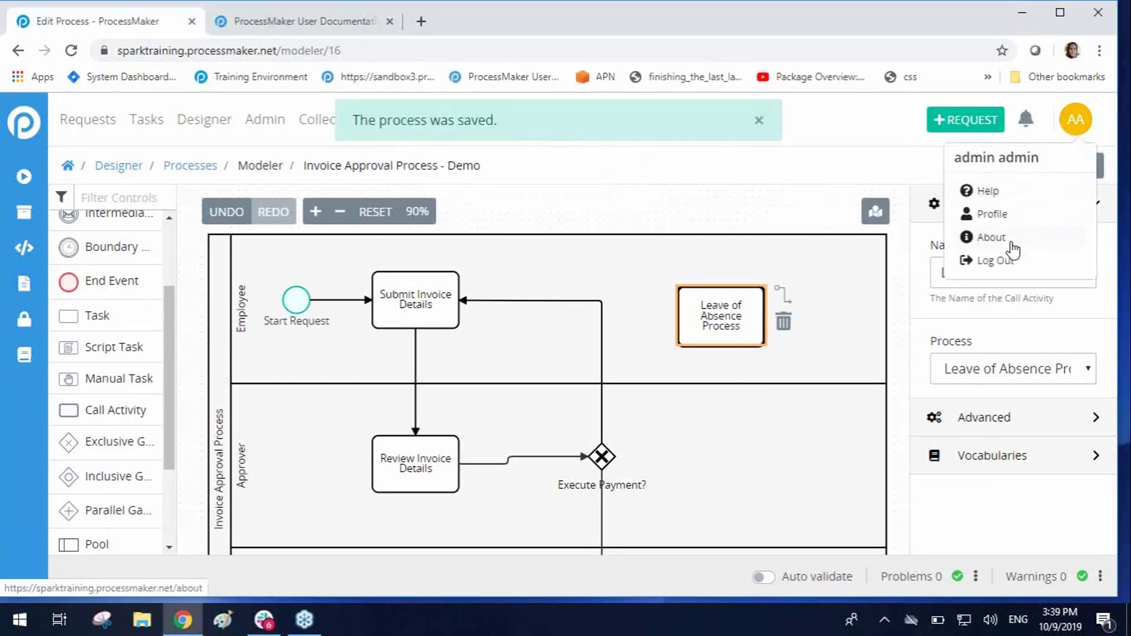
left_click(989, 238)
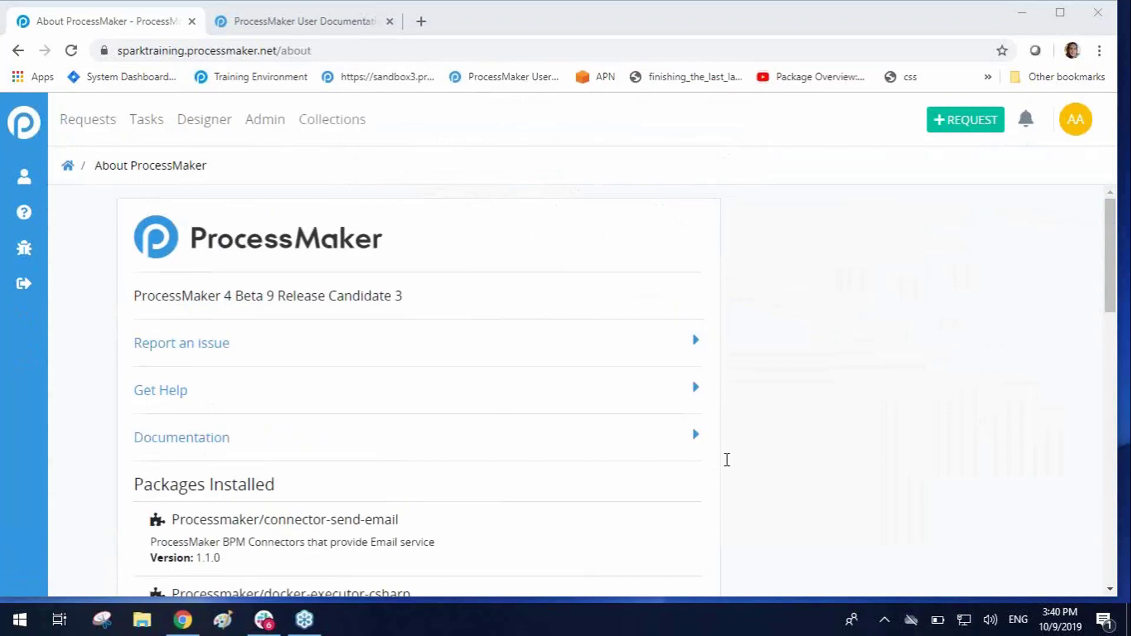
Step: Open the Designer's screens list and look over the type of the Add Department and Insert Employee Leave screens
left_click(189, 123)
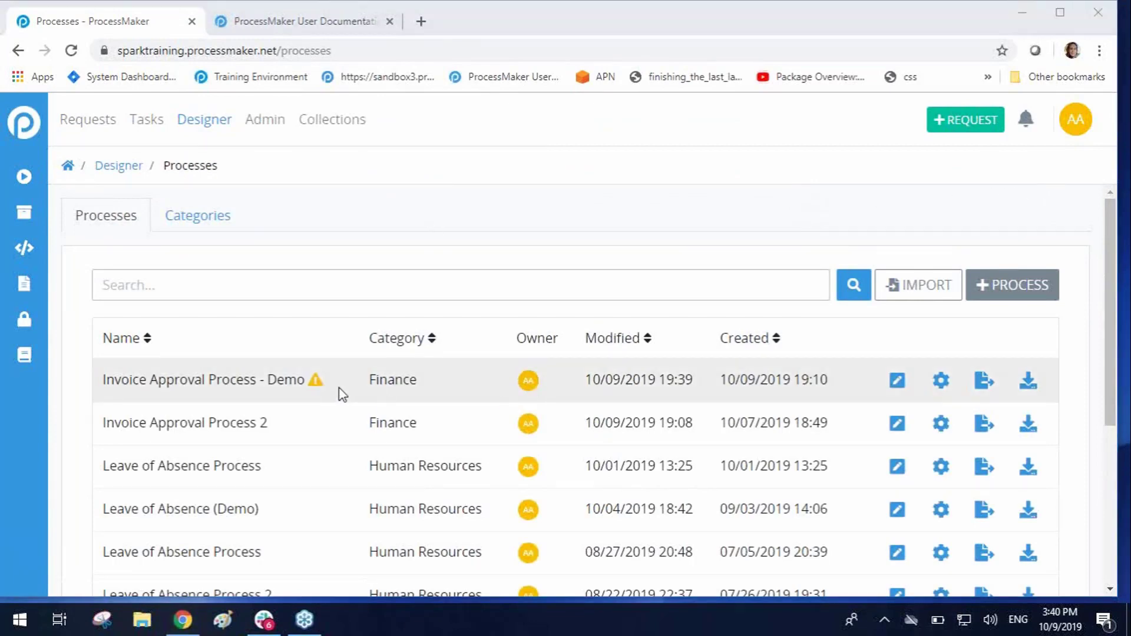
double_click(268, 257)
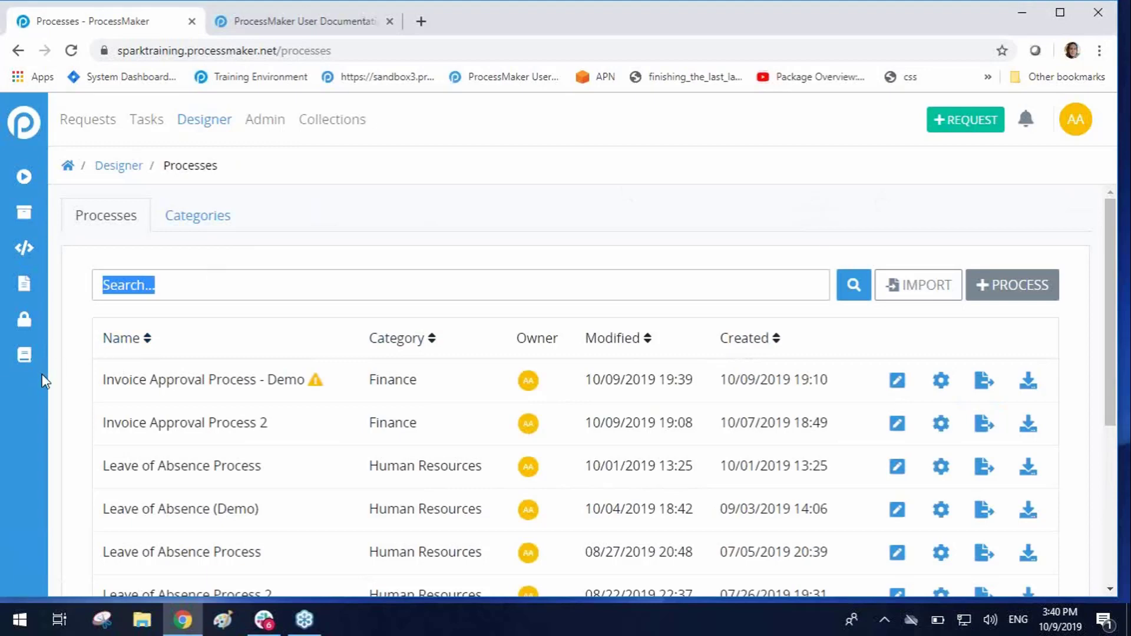
left_click(26, 288)
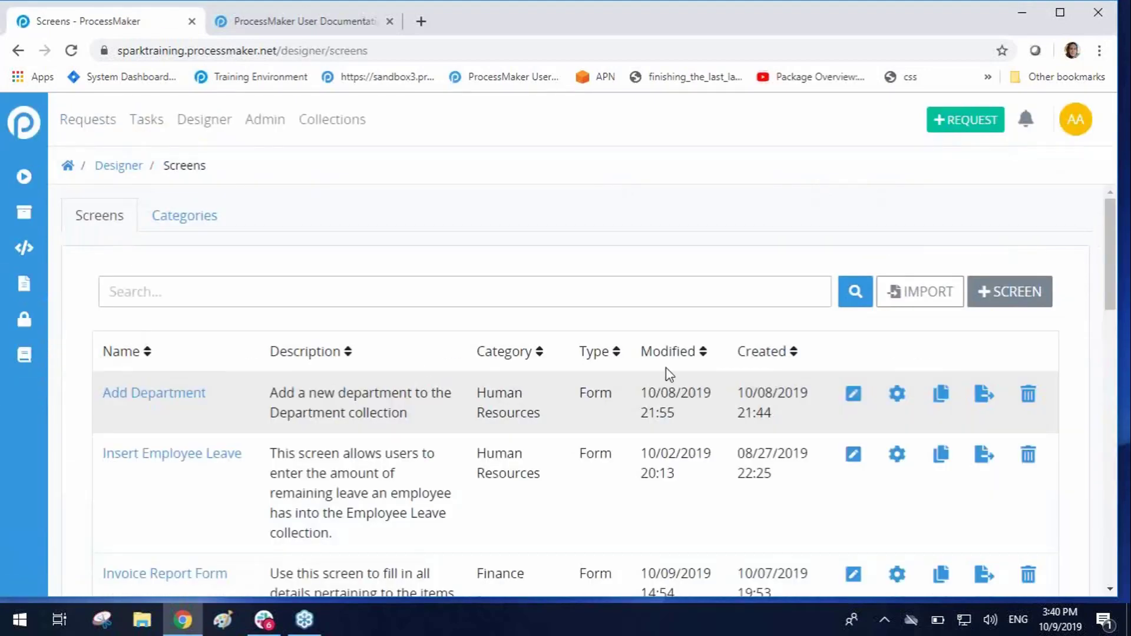
scroll(1107, 291, "down", 1)
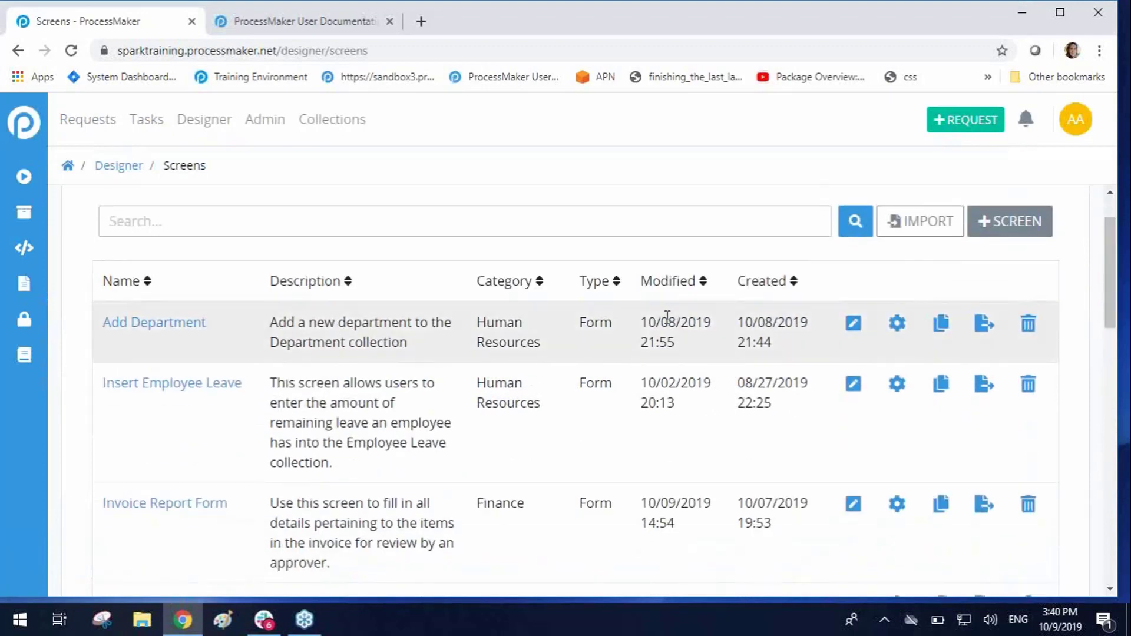
double_click(584, 323)
double_click(588, 383)
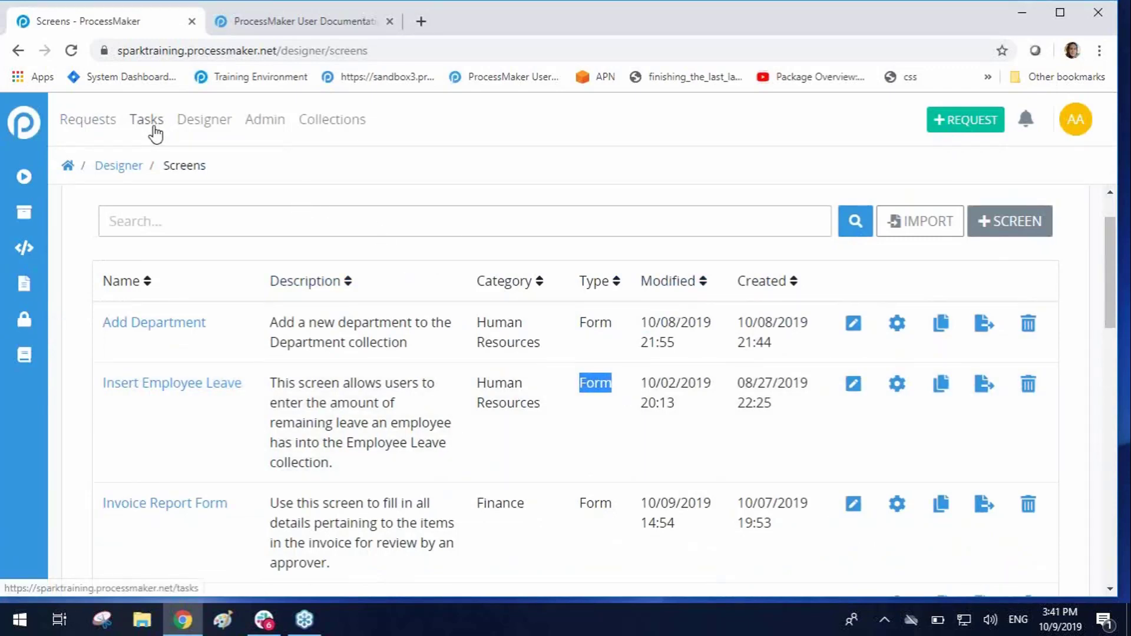
Step: Open the Invoice Approval Process - Demo model for editing and delete the Leave of Absence Process call activity from the Employee lane
left_click(207, 126)
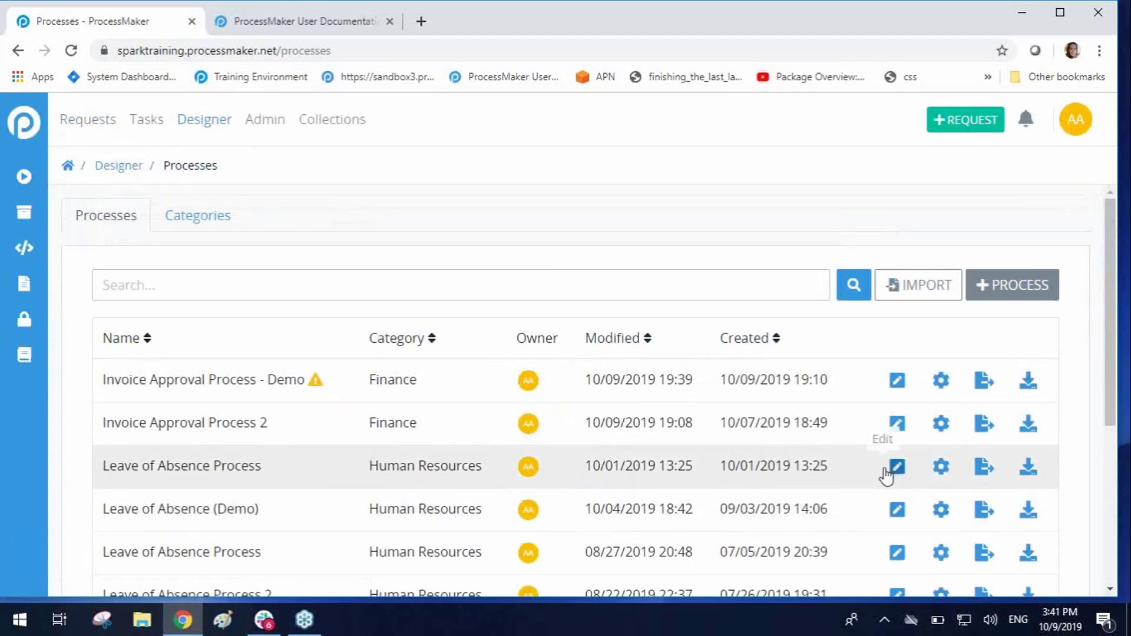
left_click(896, 382)
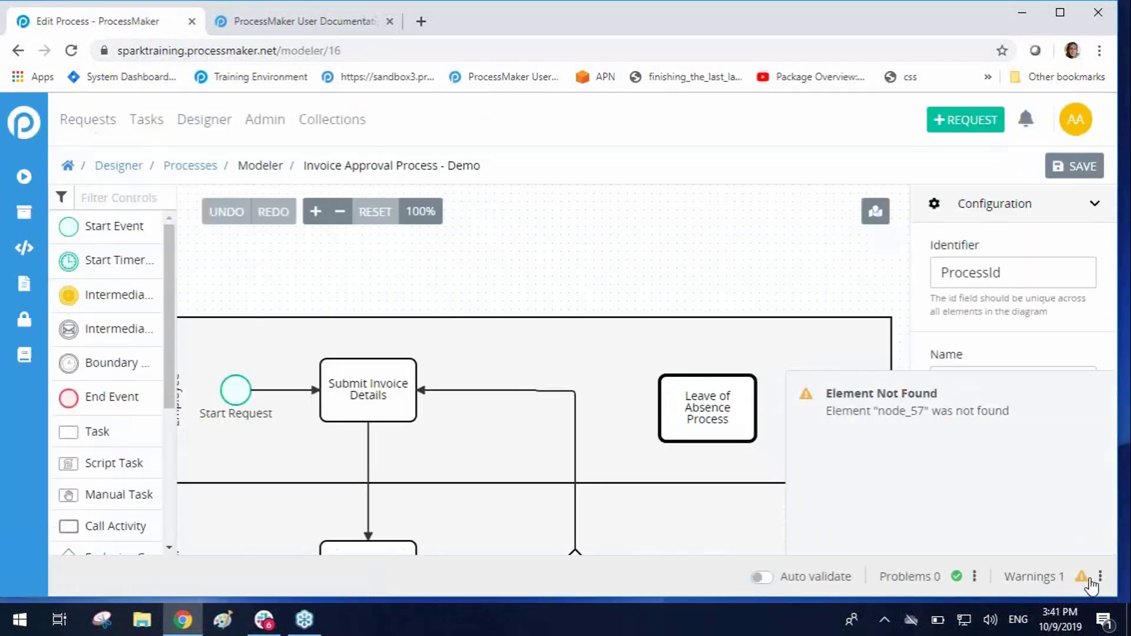
left_click(733, 413)
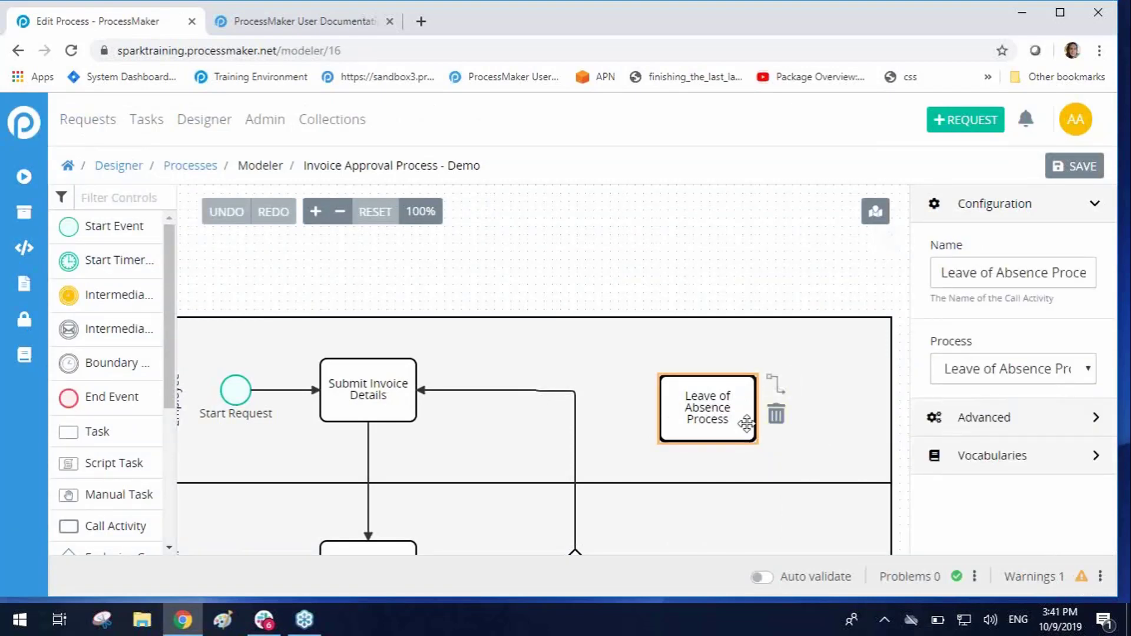
left_click(775, 415)
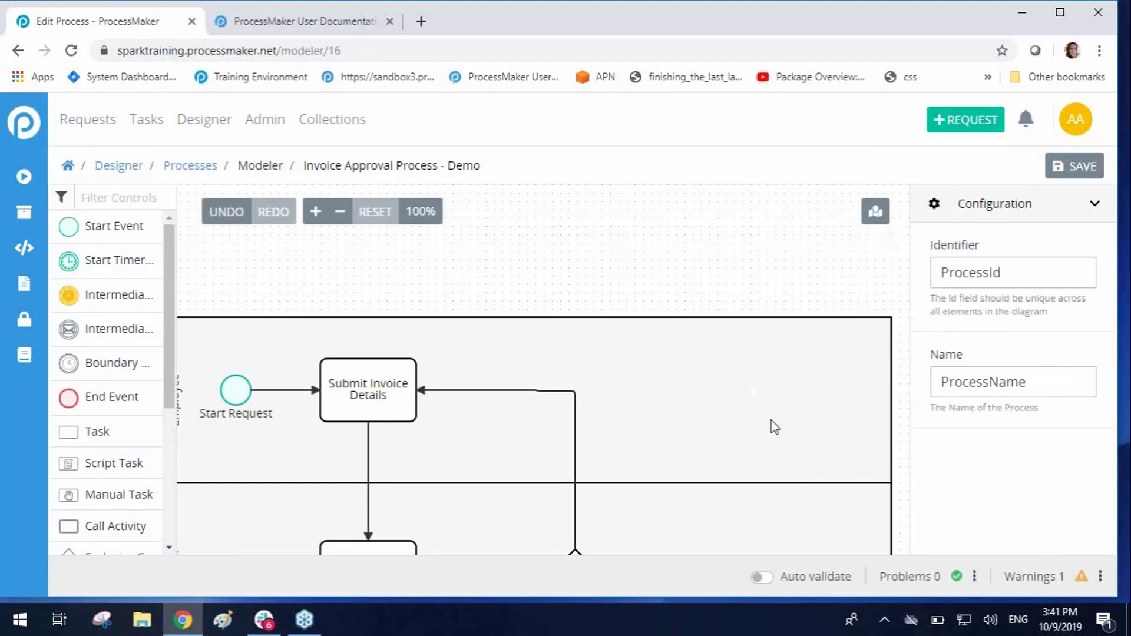
Step: Check the model's warnings and delete the Intermediate Message Catch Event beside the Pay Invoice task
left_click(1082, 578)
left_click(1084, 581)
left_click_drag(667, 271, 815, 200)
left_click_drag(267, 455, 22, 336)
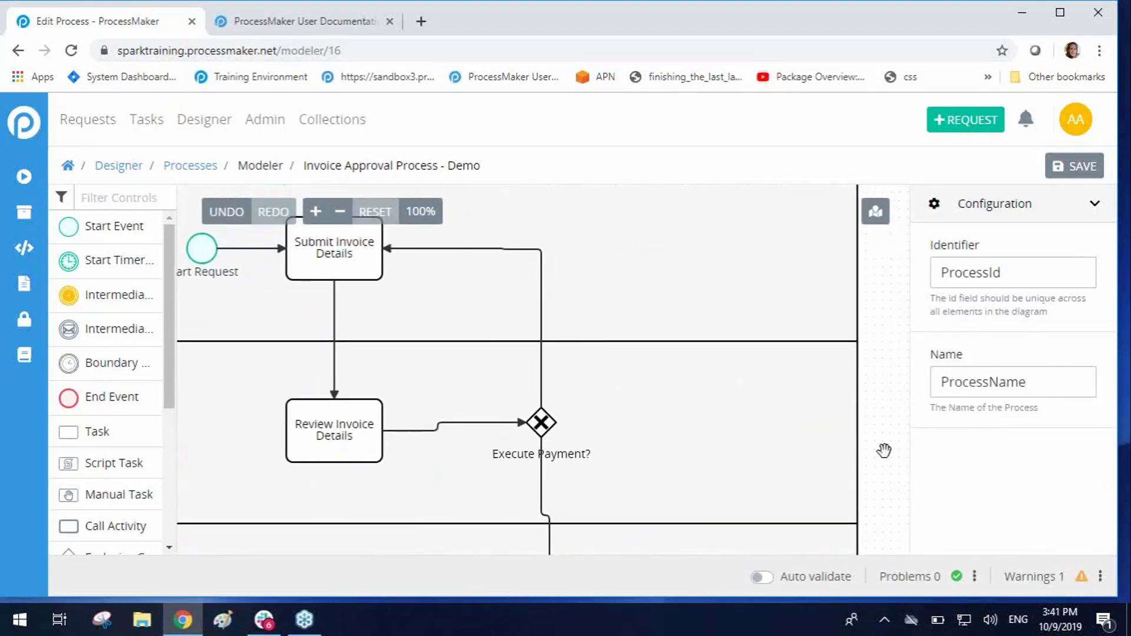
left_click_drag(884, 456, 908, 334)
left_click(353, 474)
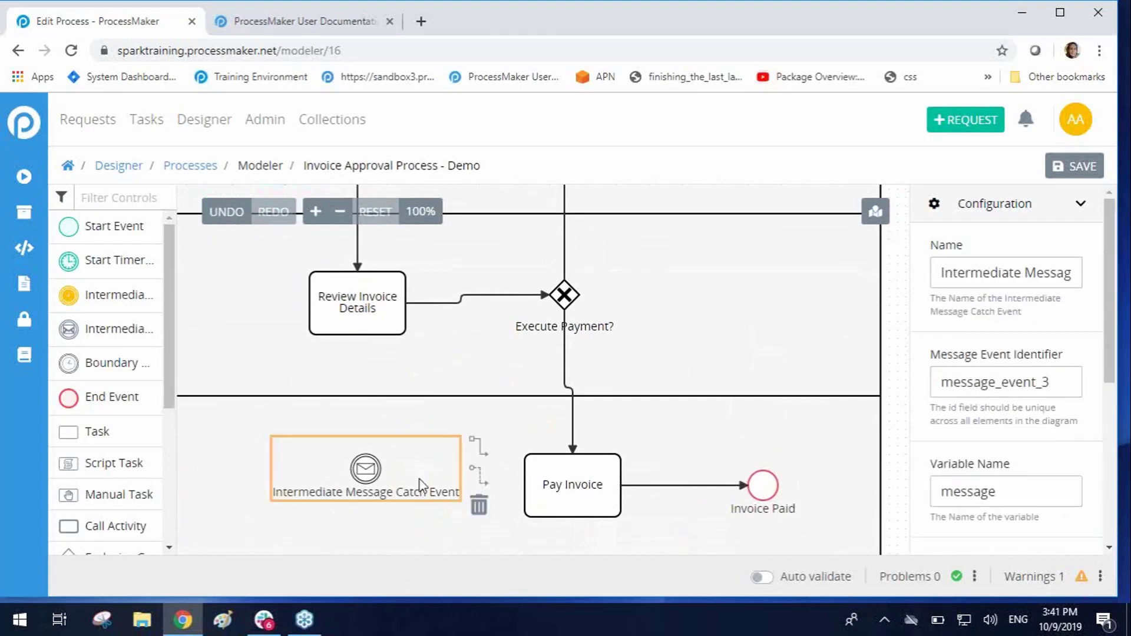
left_click(477, 502)
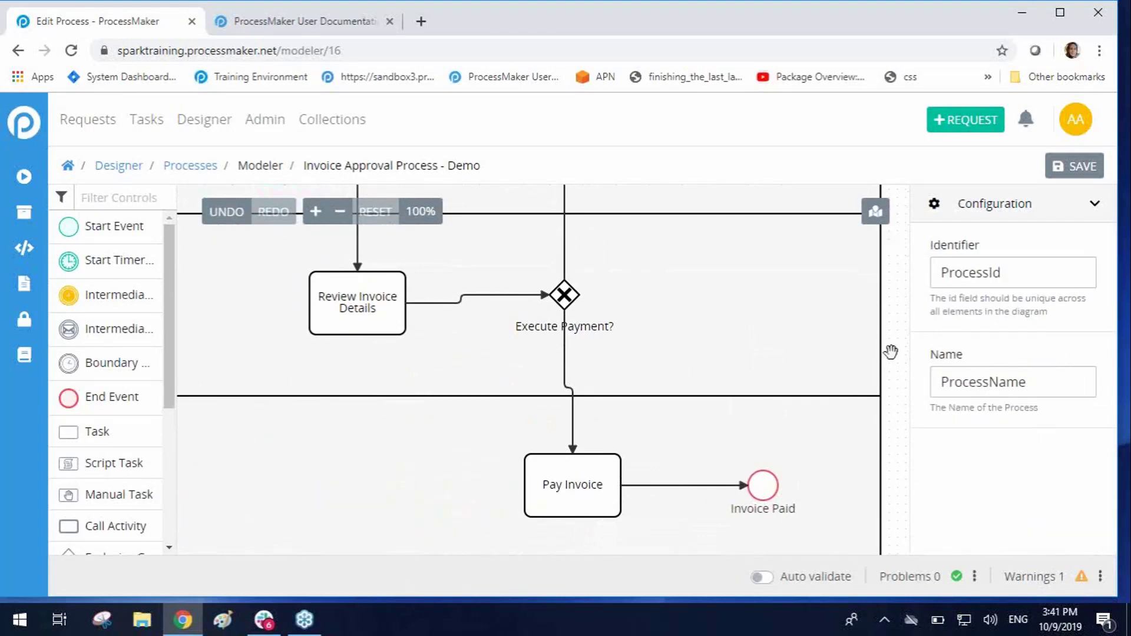
Step: Set the Submit Invoice Details task's input screen to Invoice Report Form and leave the model for the process list without saving
left_click_drag(888, 351, 892, 494)
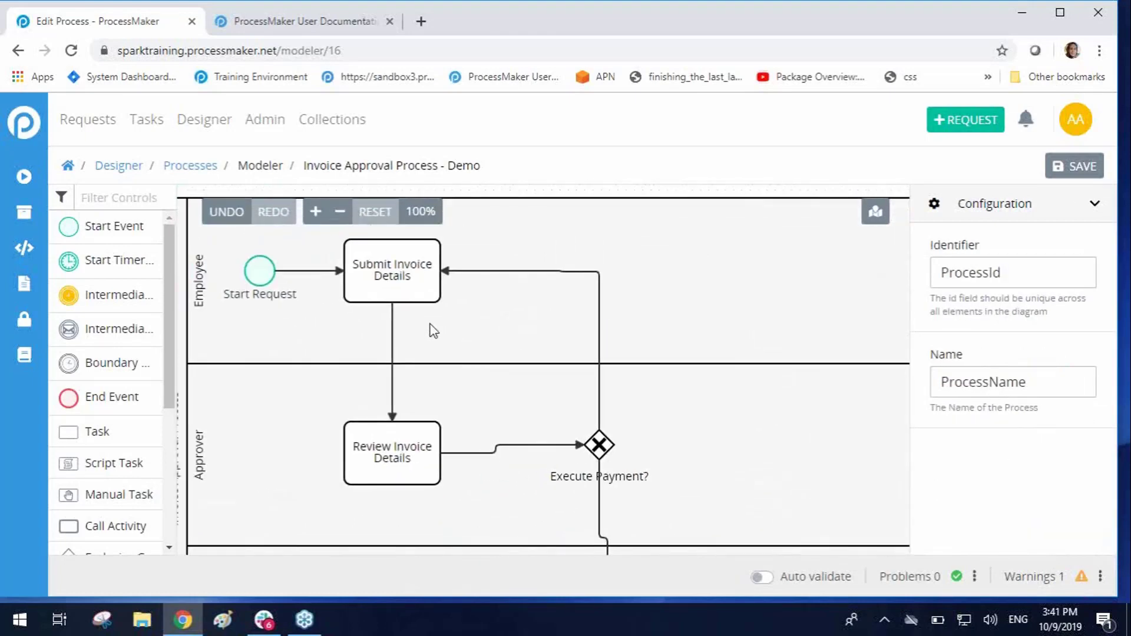
left_click(426, 271)
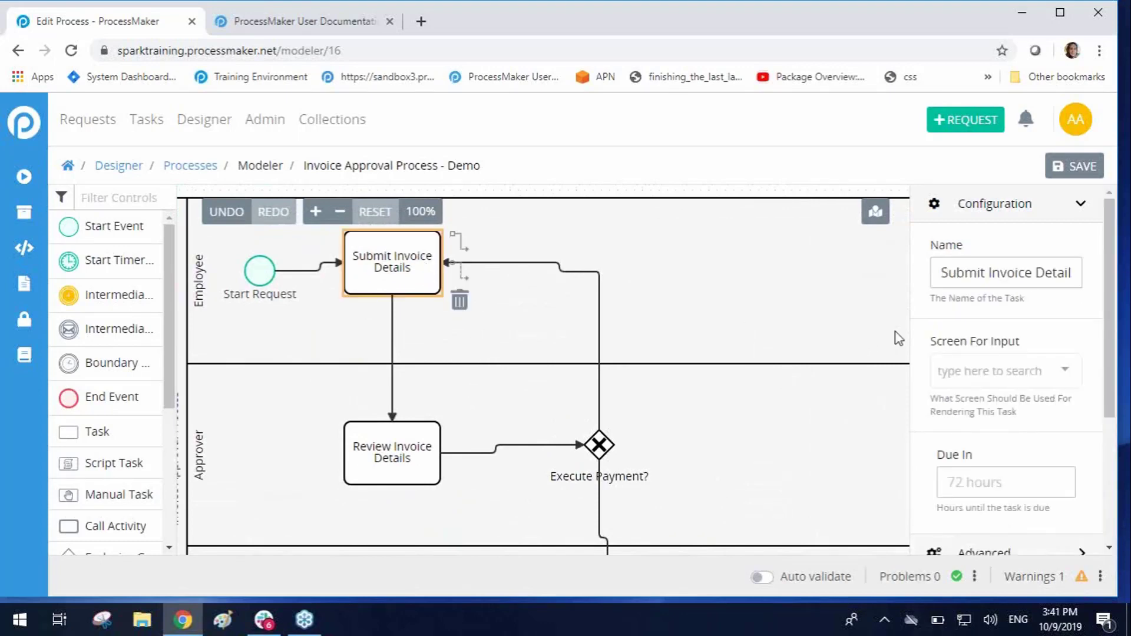
scroll(1108, 313, "down", 1)
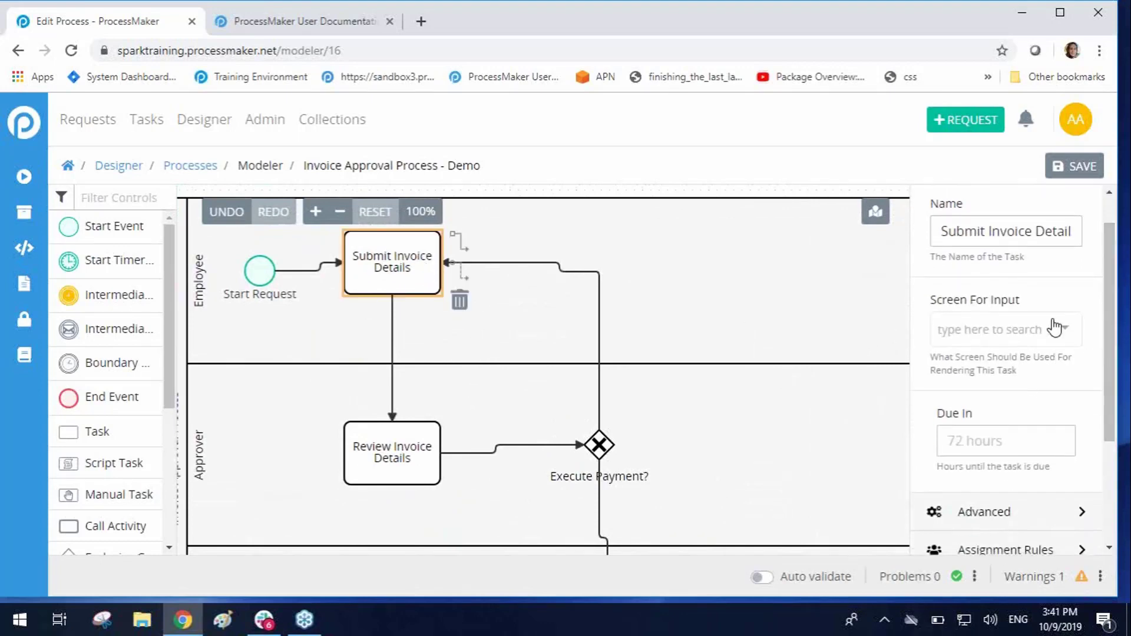
left_click(1055, 327)
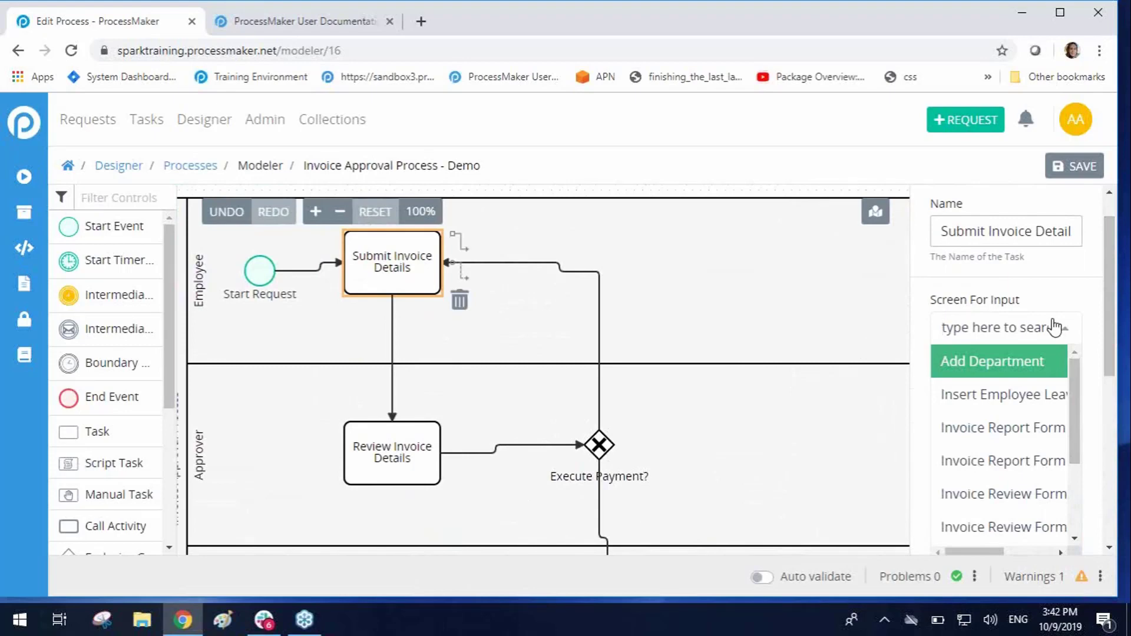
left_click(976, 451)
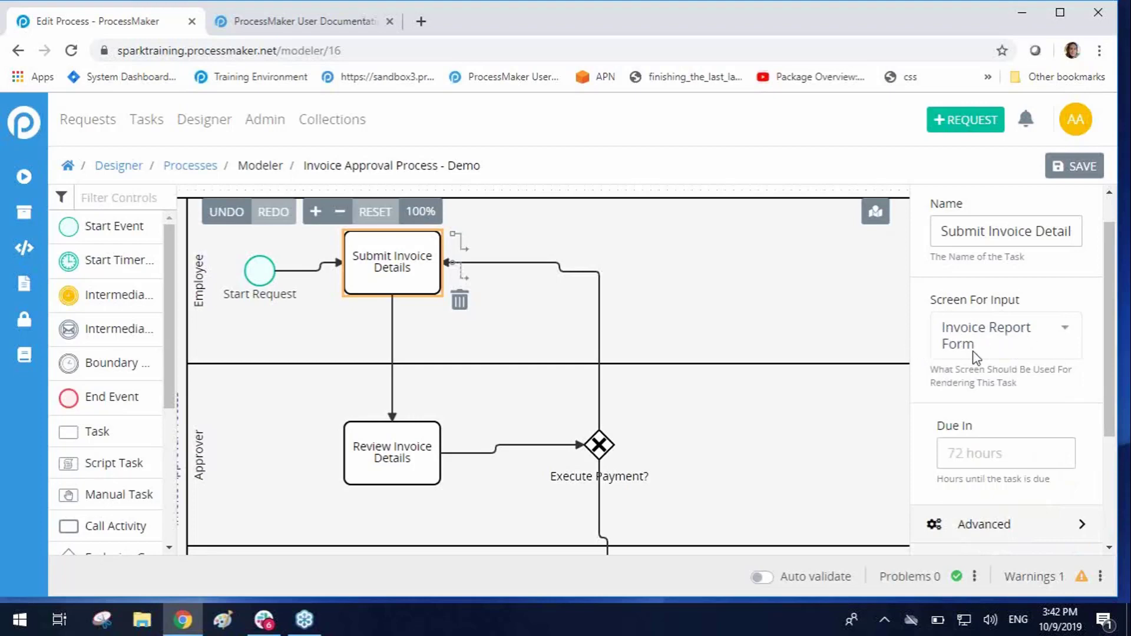
left_click(205, 166)
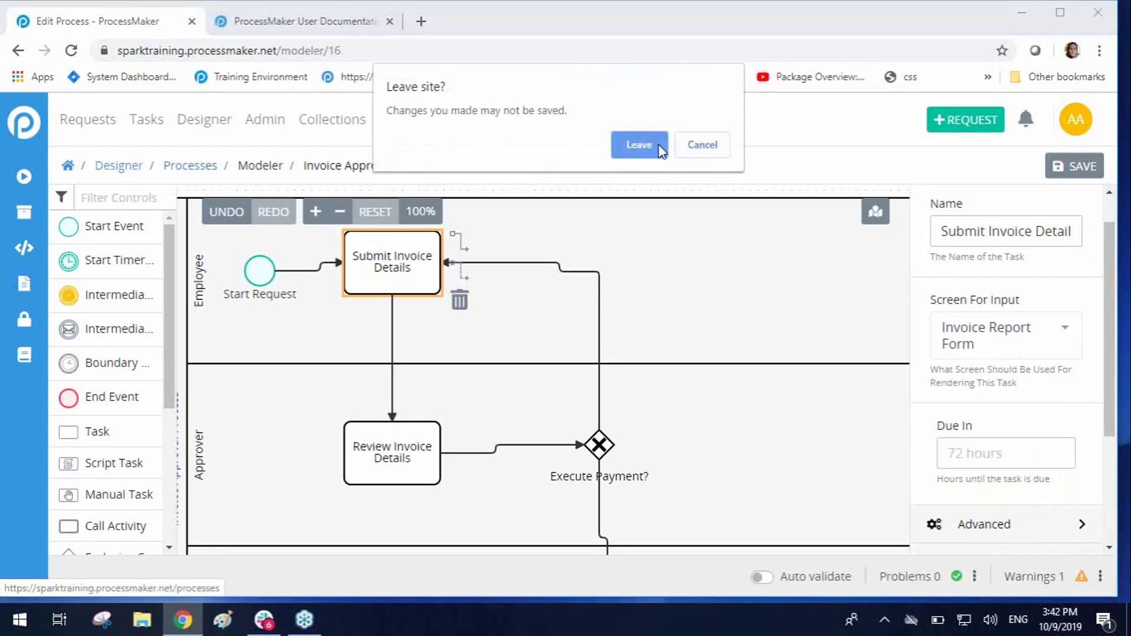
left_click(632, 151)
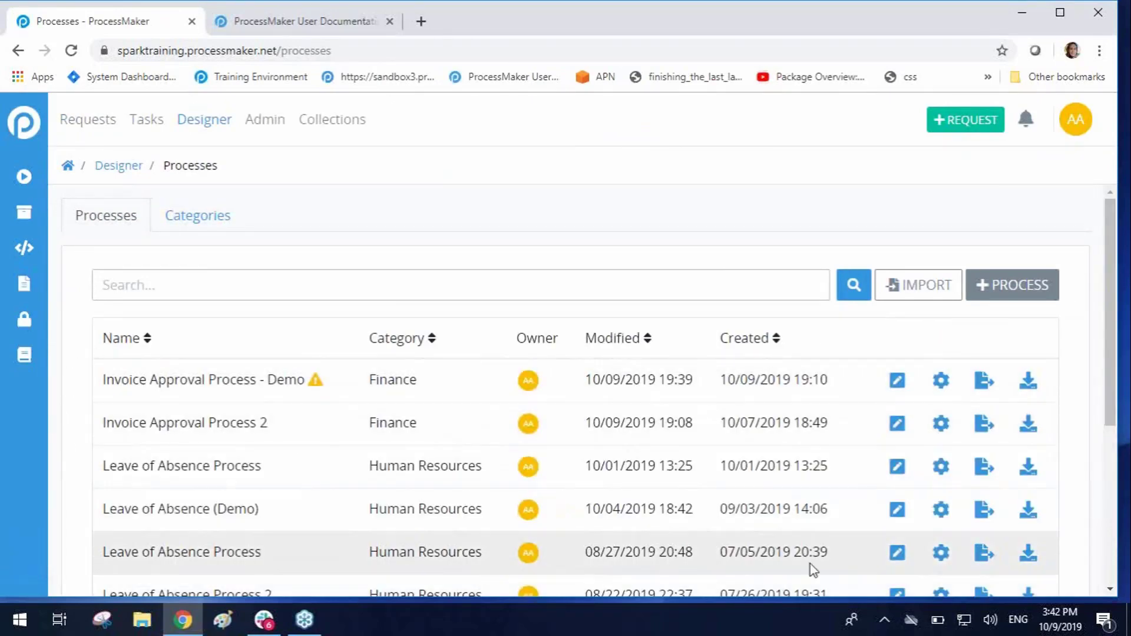
Step: Open the Leave of Absence Process created 07/05/2019 and set the Fill in leave request form task's input screen to Invoice Report Form
left_click(898, 554)
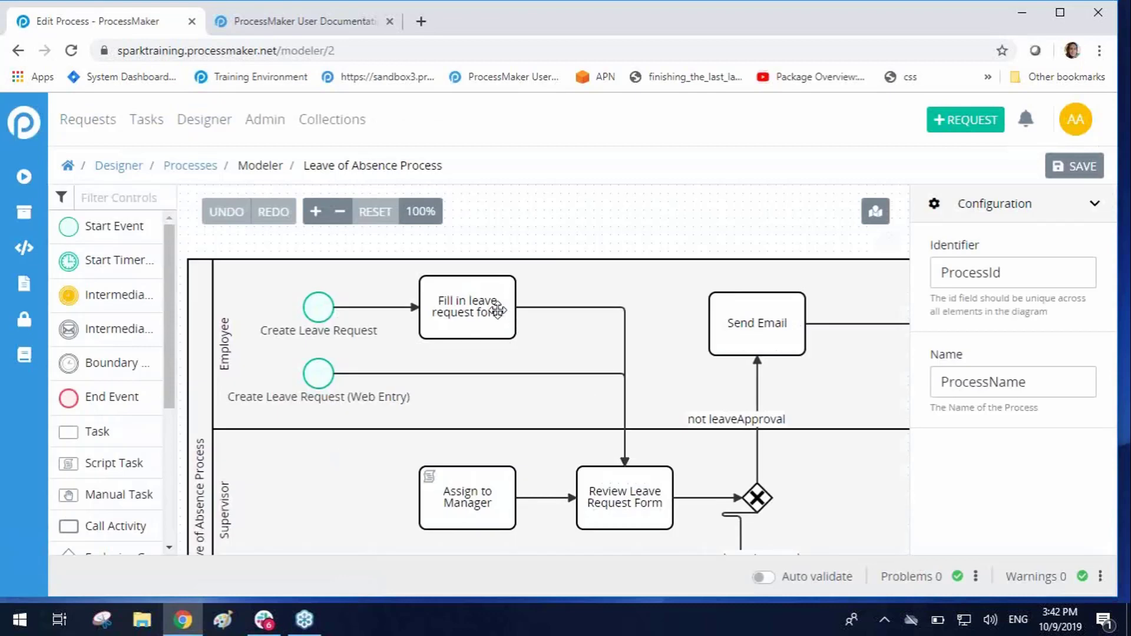
left_click_drag(496, 310, 489, 311)
left_click(1057, 401)
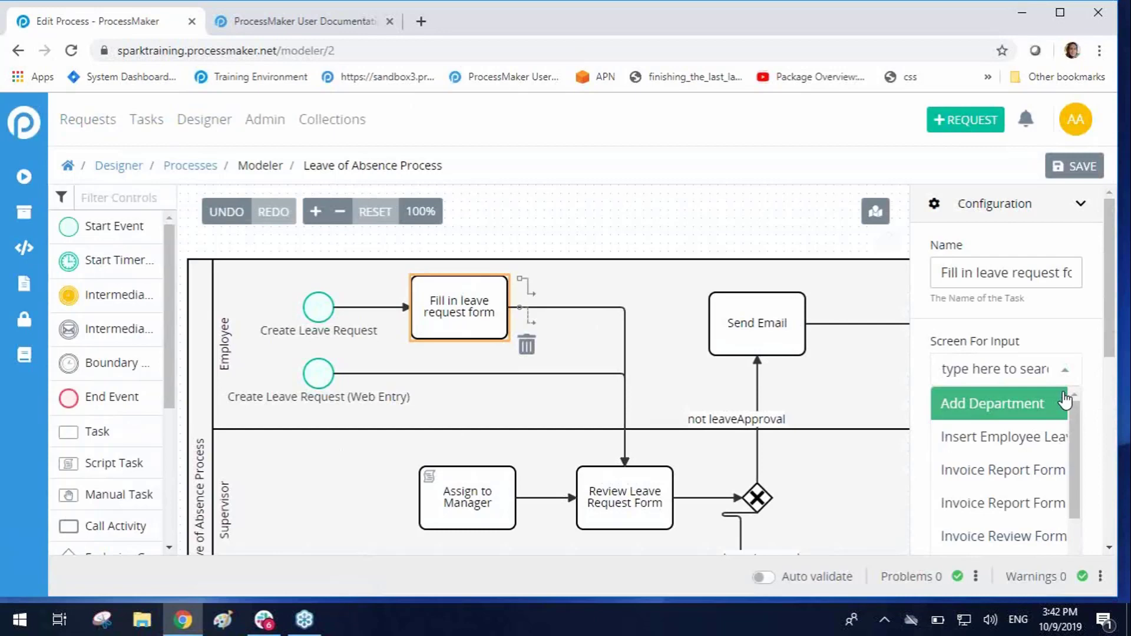
left_click(1060, 470)
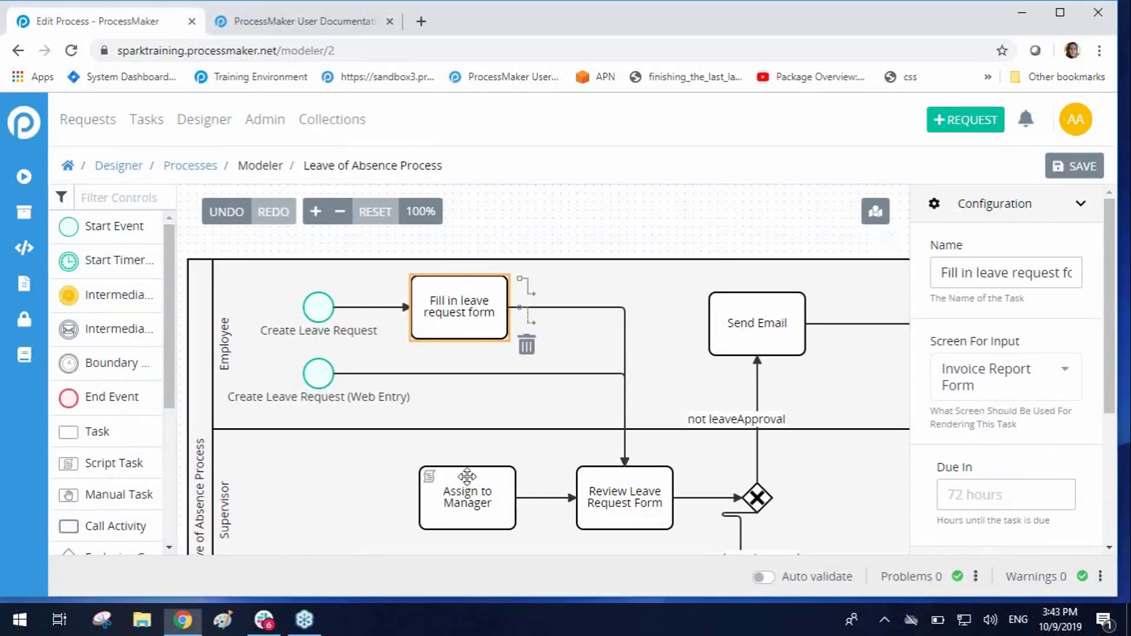
Step: View the scripts available for the Assign to Manager script task and leave the model for the process list without saving
left_click_drag(467, 476, 468, 468)
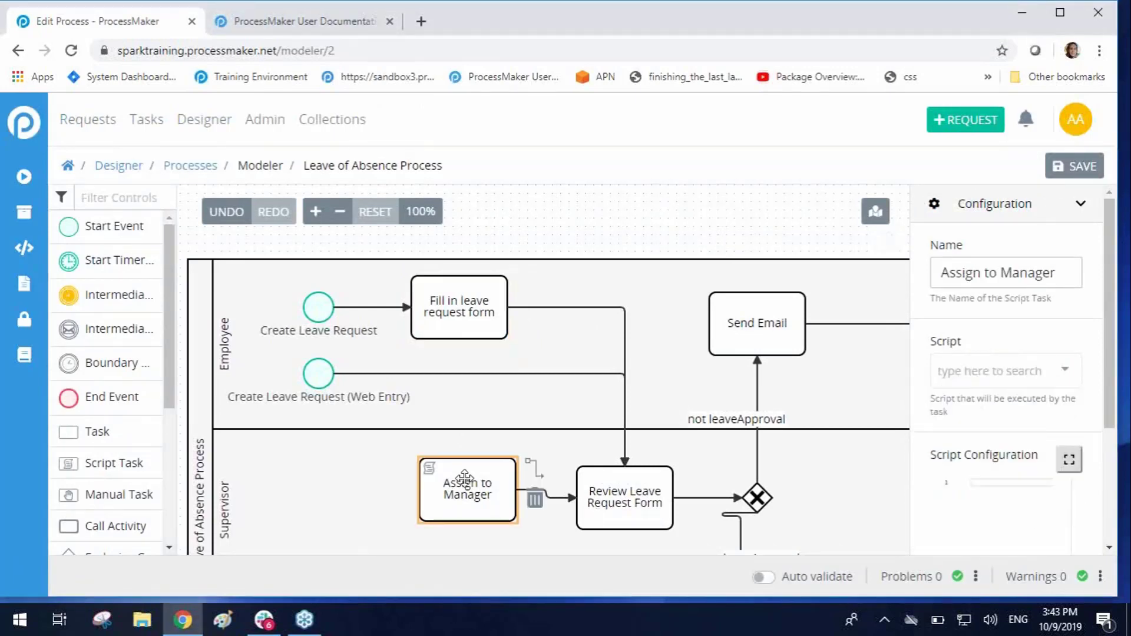
left_click(1006, 377)
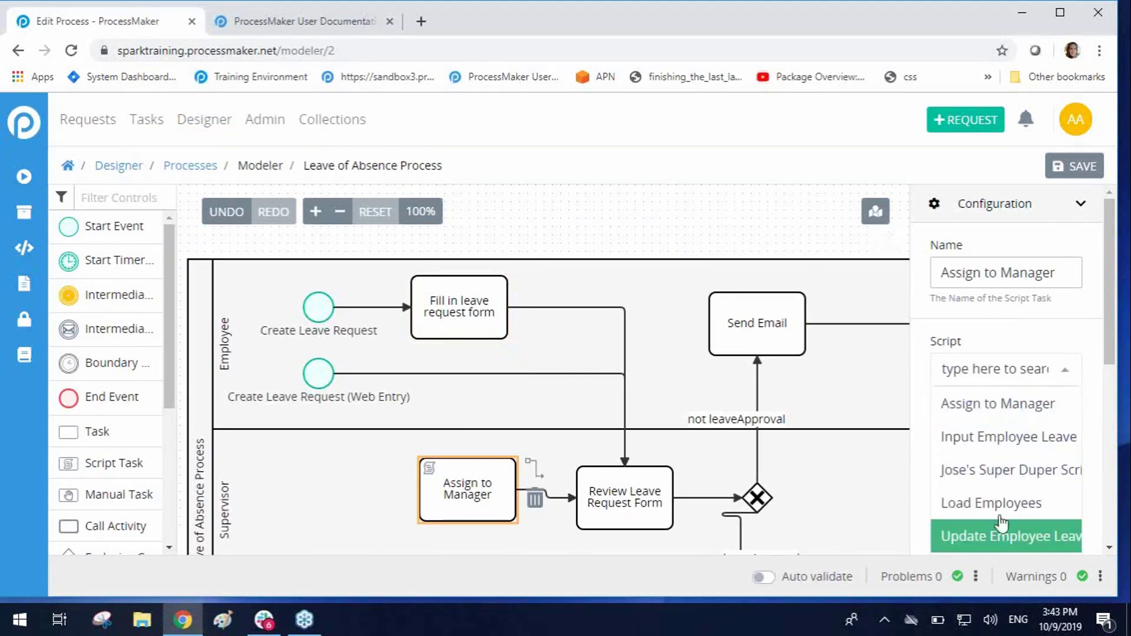
left_click(989, 347)
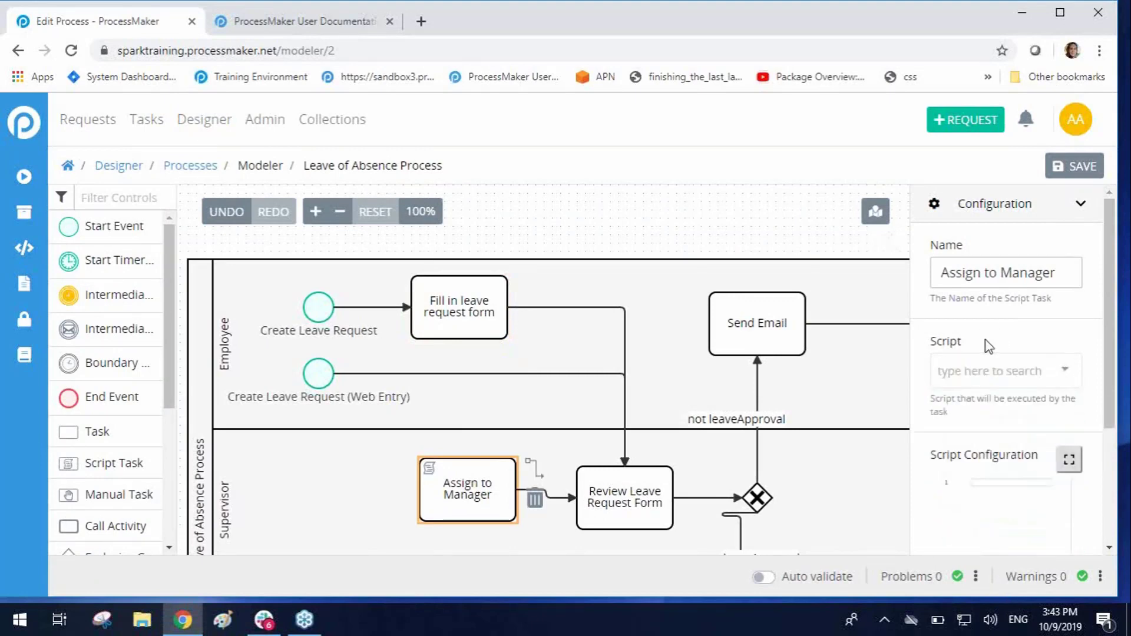
left_click(227, 120)
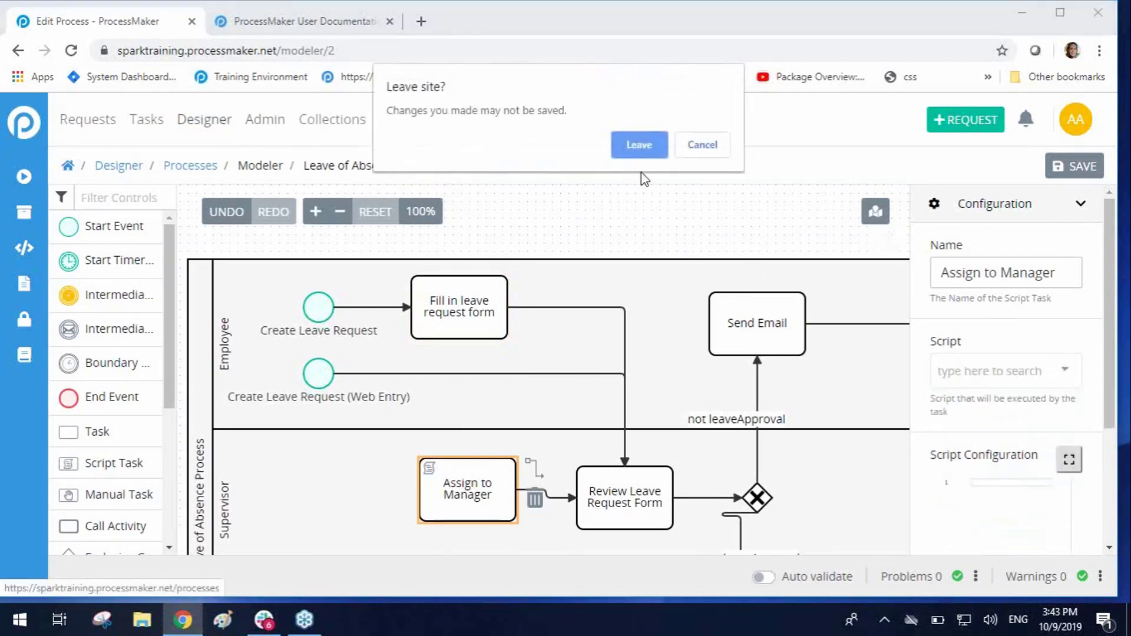
left_click(635, 149)
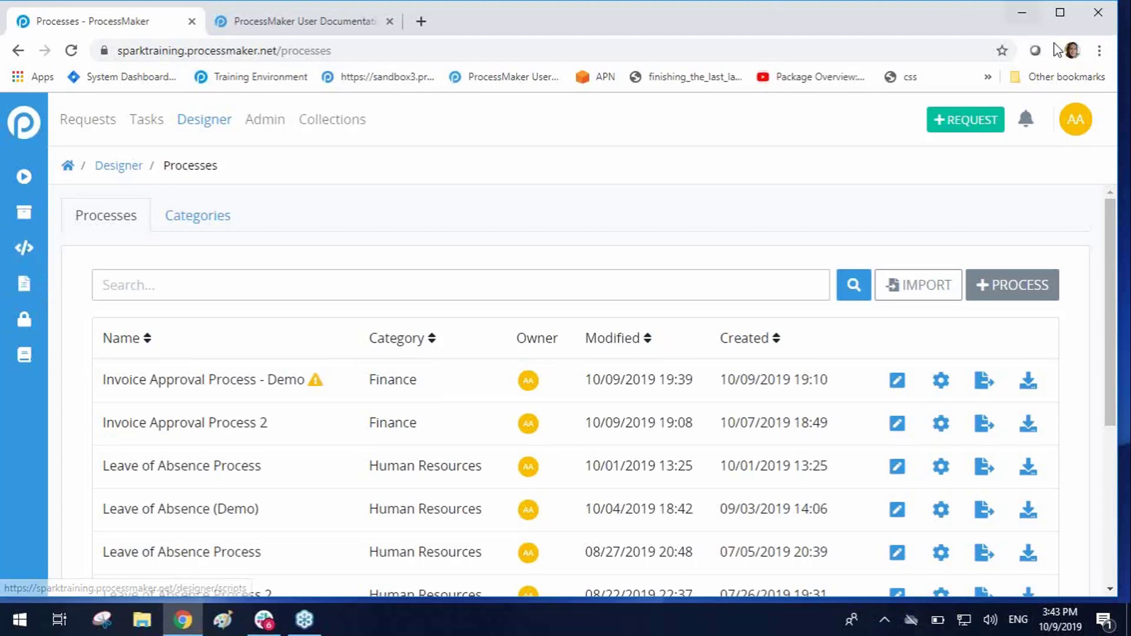
left_click(1112, 41)
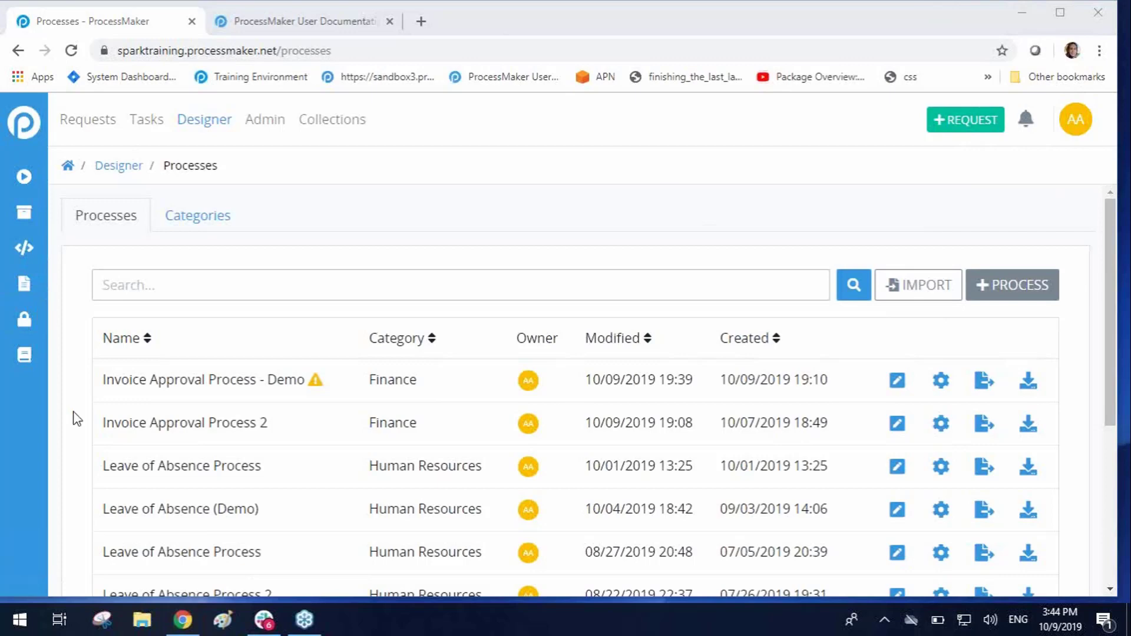
Step: Open the Insert Employee Leave screen from the screens list, look through its form fields and return to the list
left_click(6, 284)
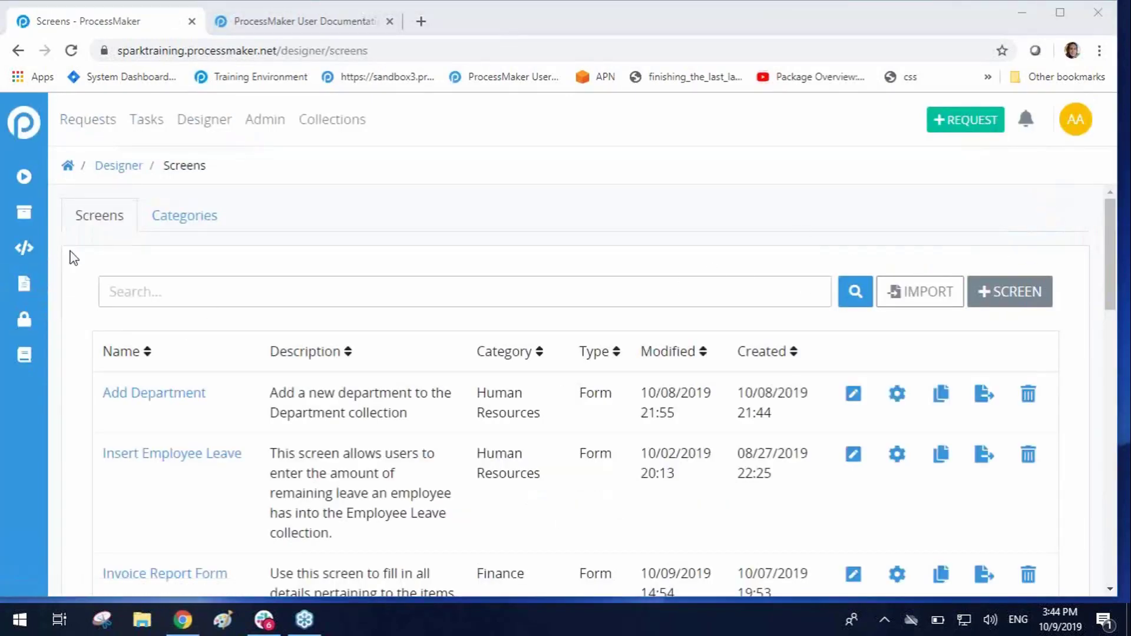
left_click_drag(56, 288, 46, 148)
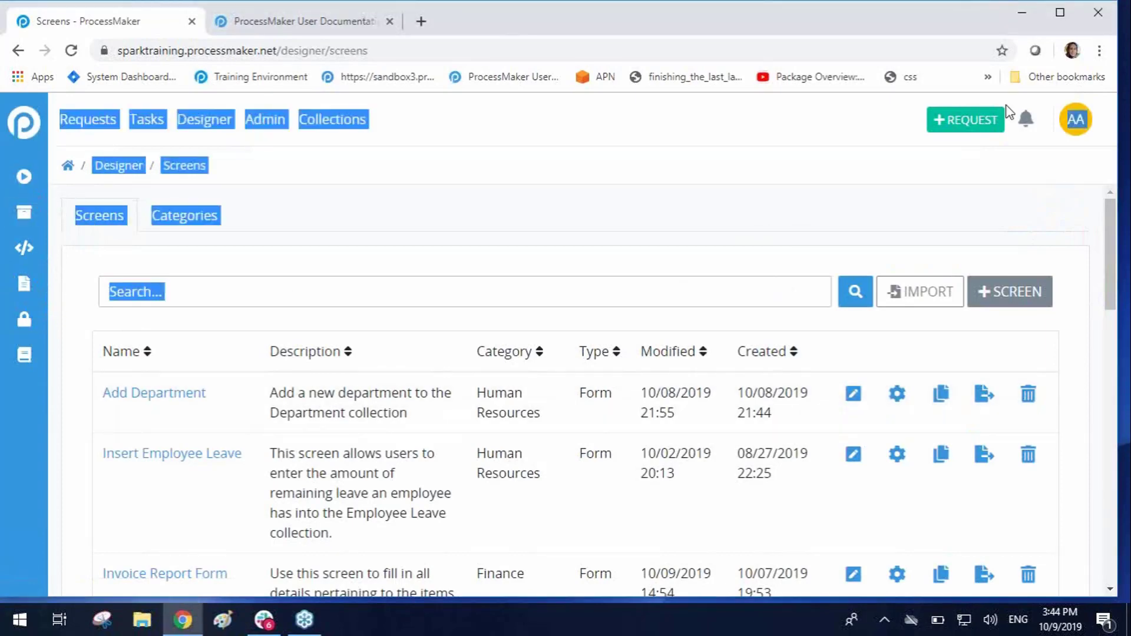
left_click(890, 52)
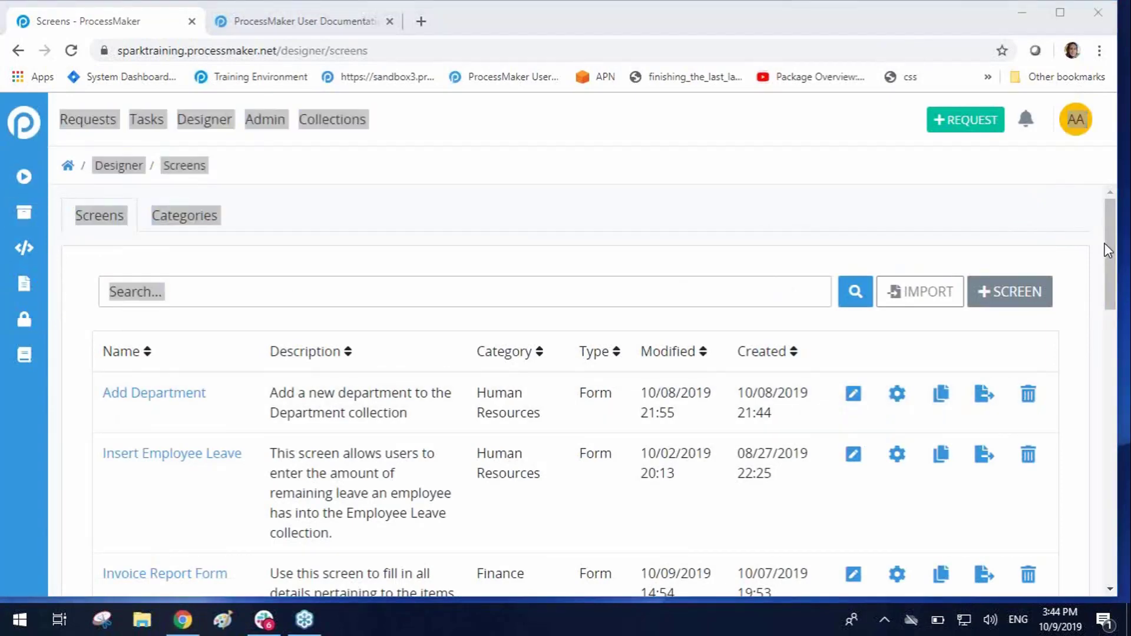
left_click_drag(1112, 302, 1112, 335)
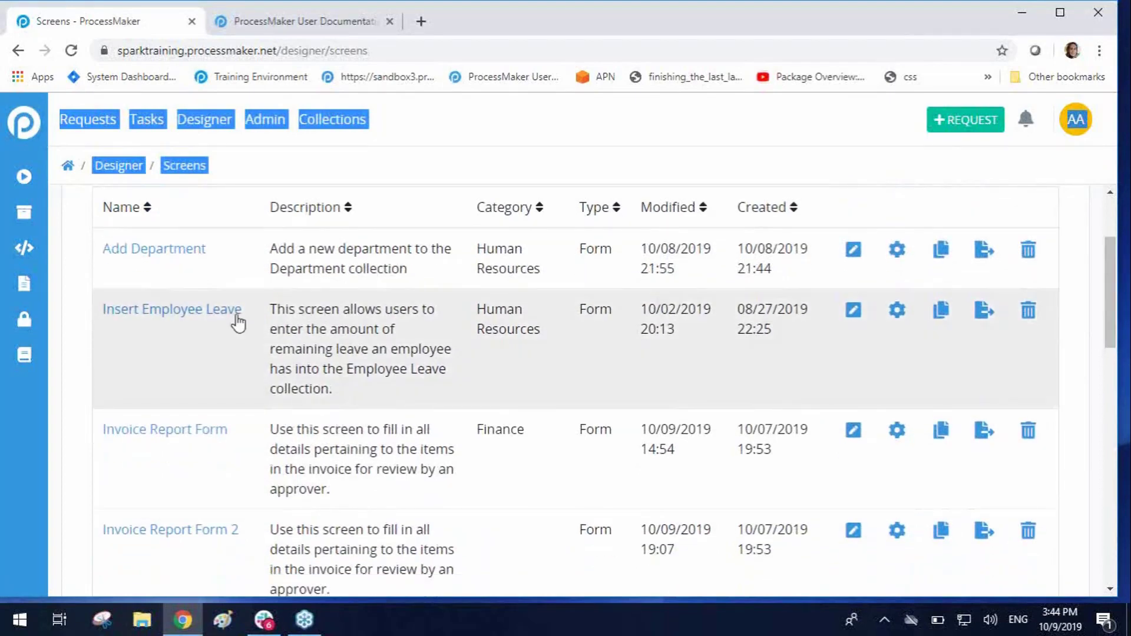
left_click(850, 311)
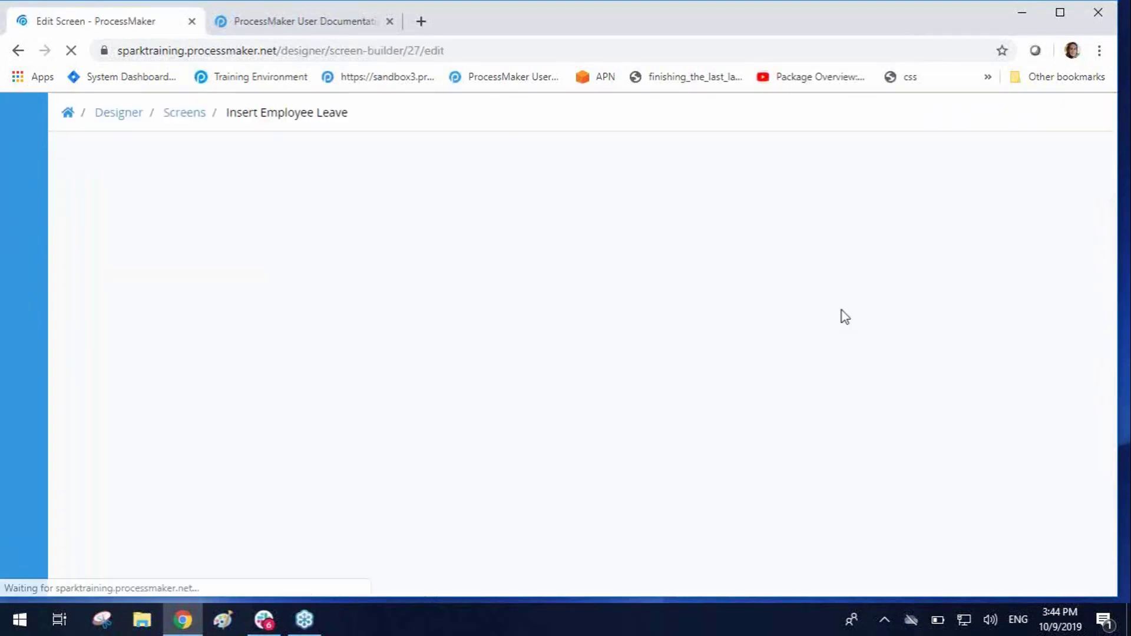
scroll(866, 412, "down", 3)
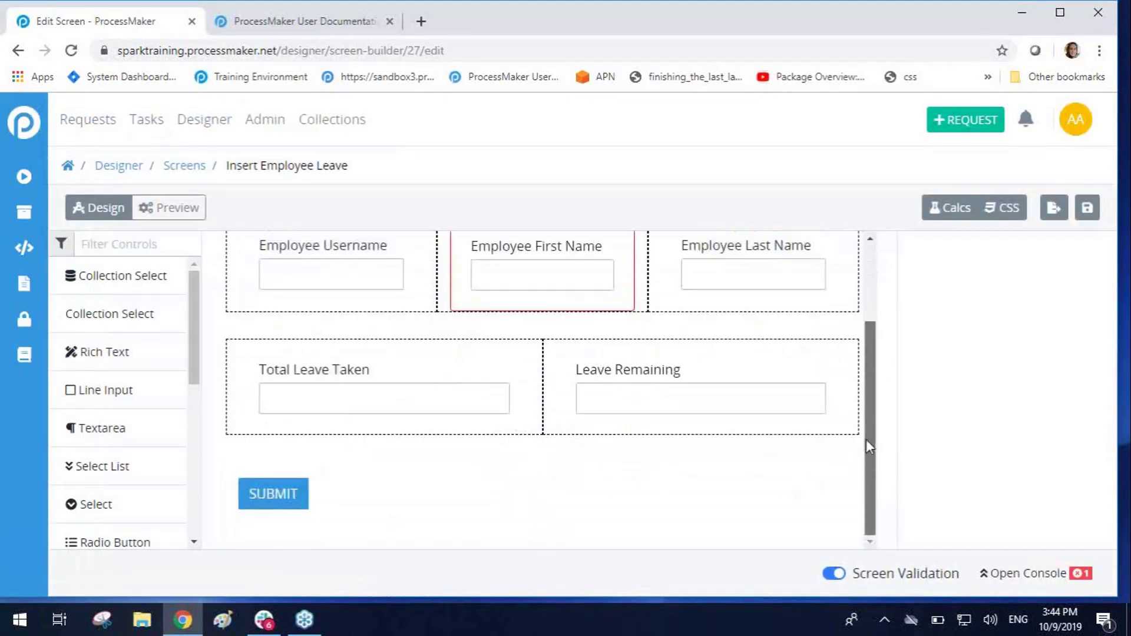
scroll(866, 431, "up", 3)
left_click(175, 172)
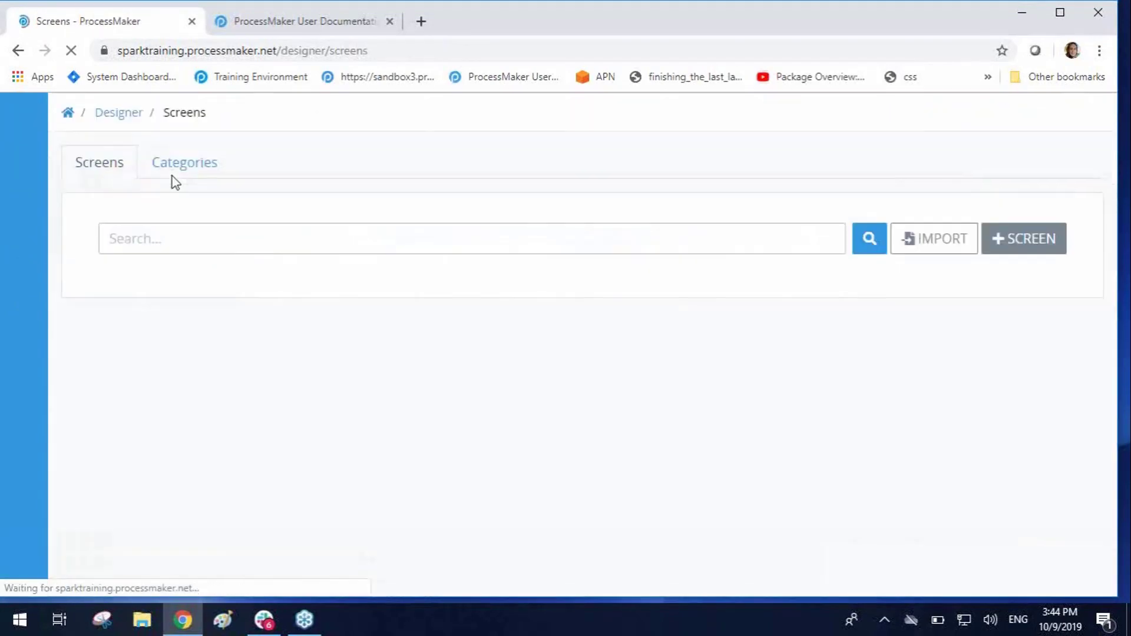
Step: Start a new screen named TEst and set its type to Form
left_click(1014, 289)
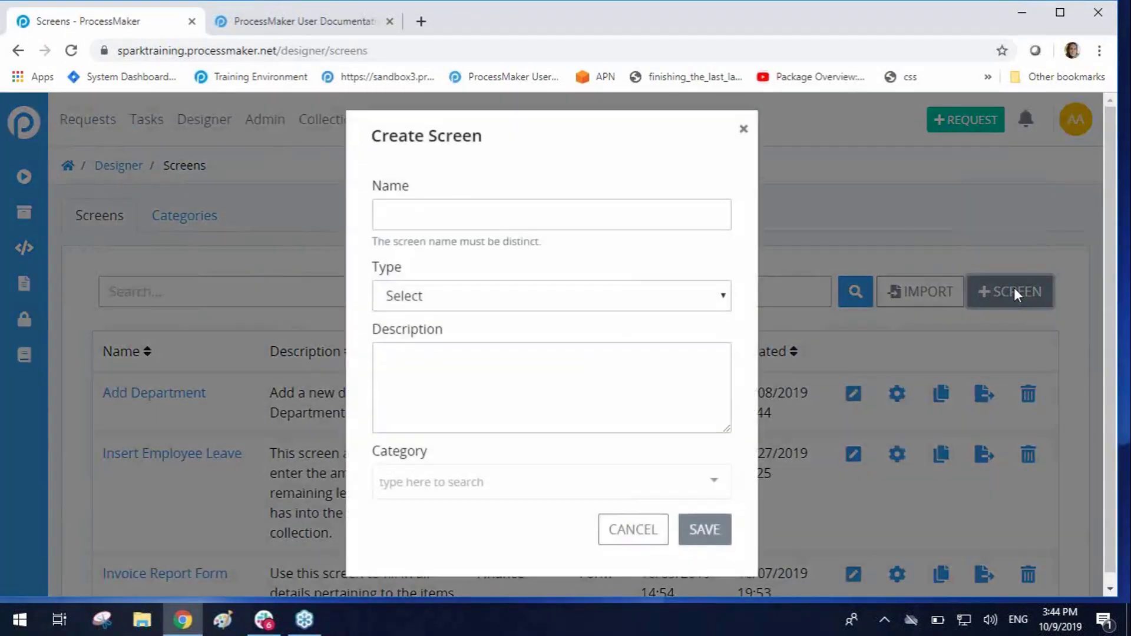
left_click(451, 222)
type("TEst")
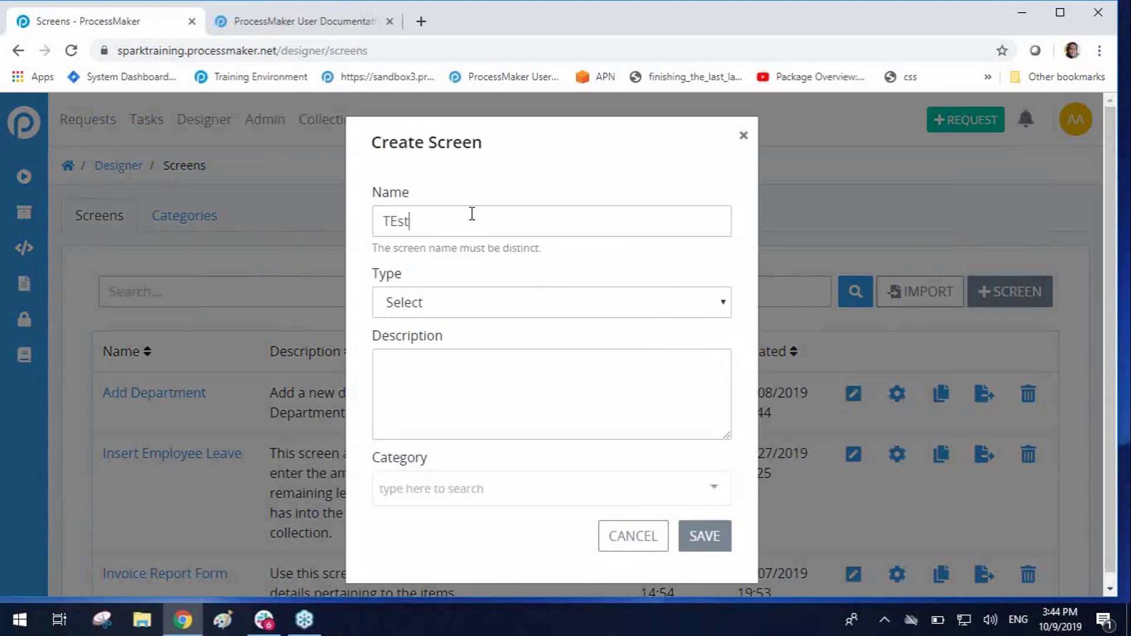
left_click(571, 303)
left_click(554, 357)
Step: Give the new screen the description test, assign it to the Finance category and save it to open the screen builder
left_click(540, 377)
type("test")
left_click(464, 488)
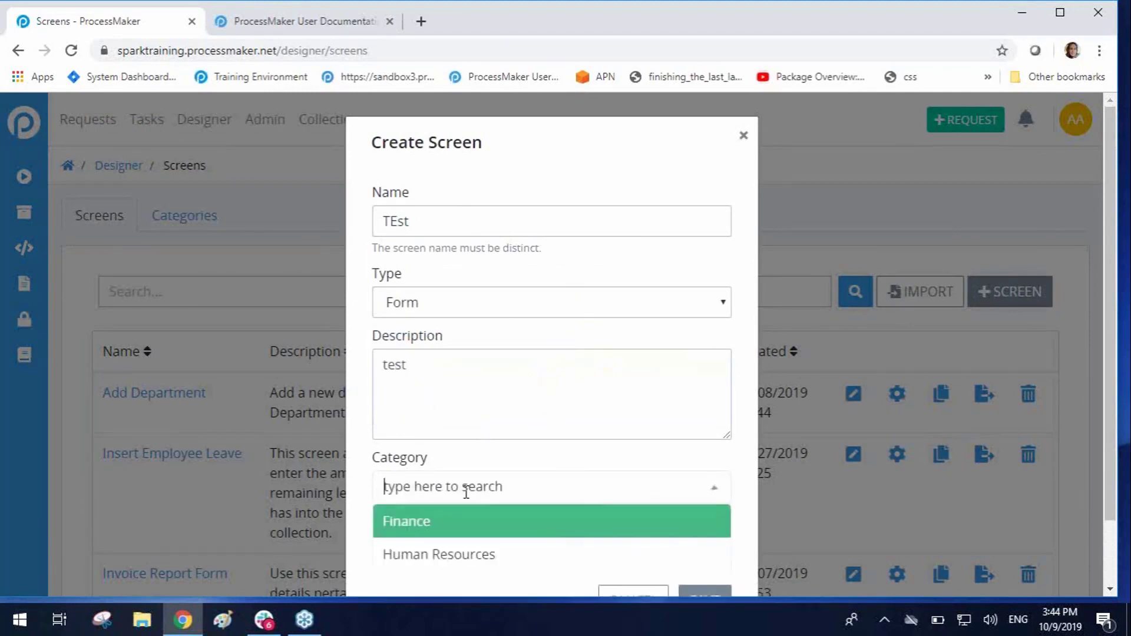
left_click(465, 540)
left_click(704, 535)
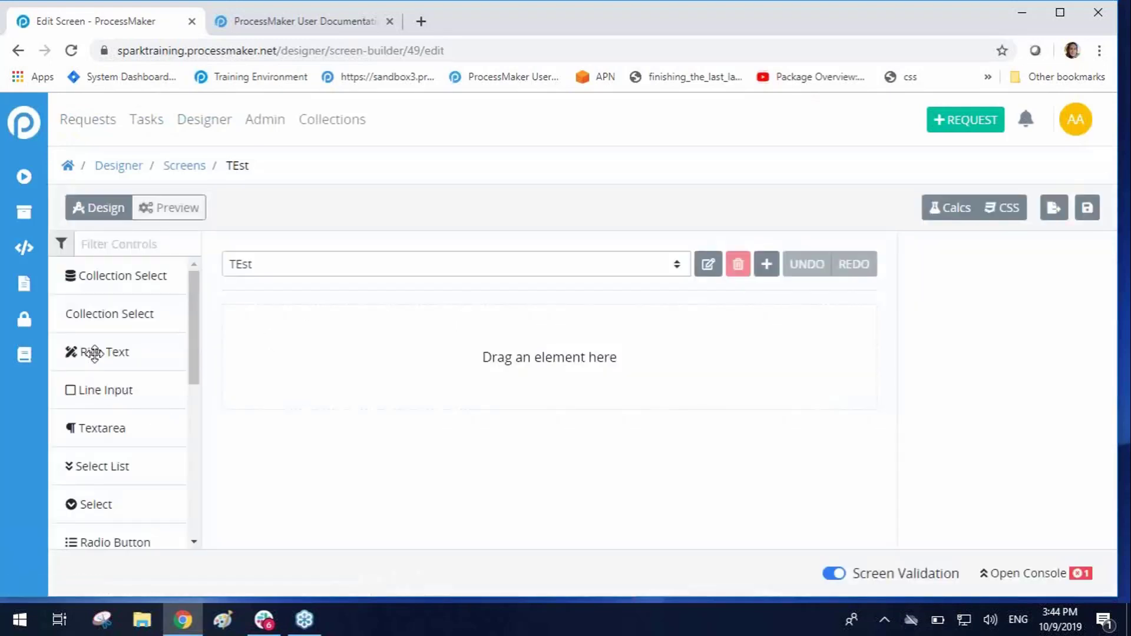
Step: Add a Rich Text control to the empty TEst screen and select it to show its text formatting and content settings
left_click_drag(94, 354, 315, 359)
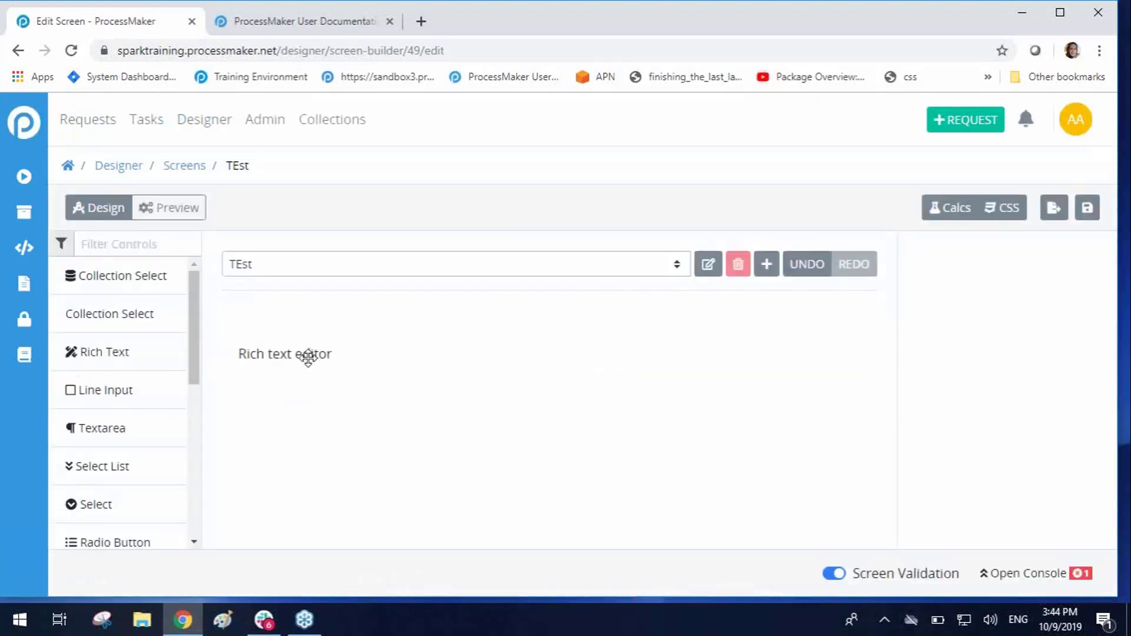
left_click(308, 356)
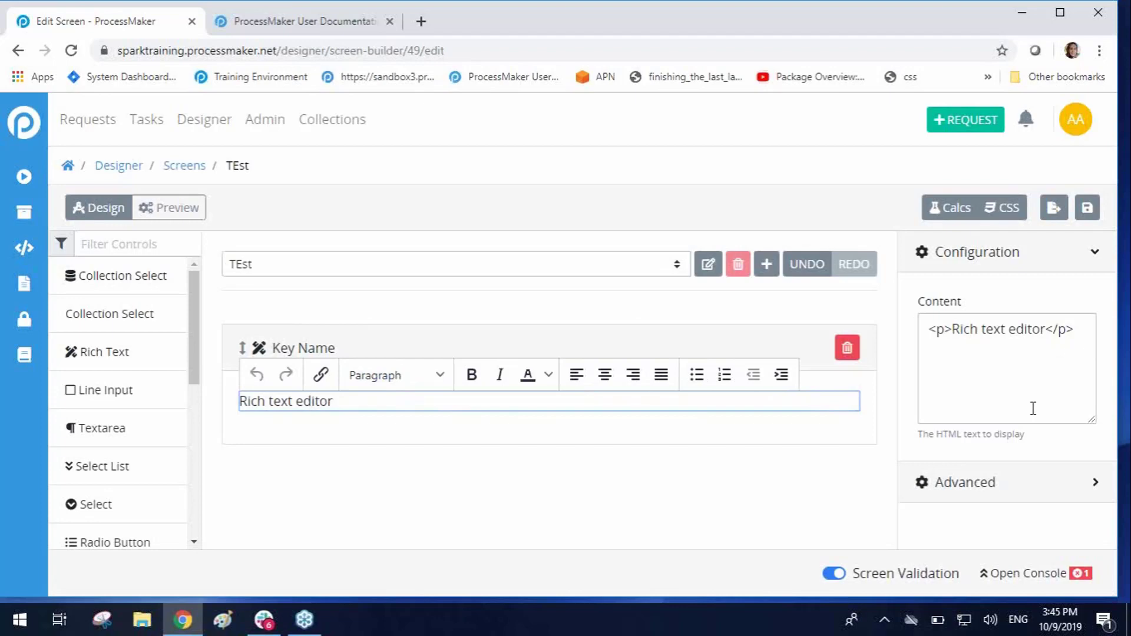
left_click(1112, 36)
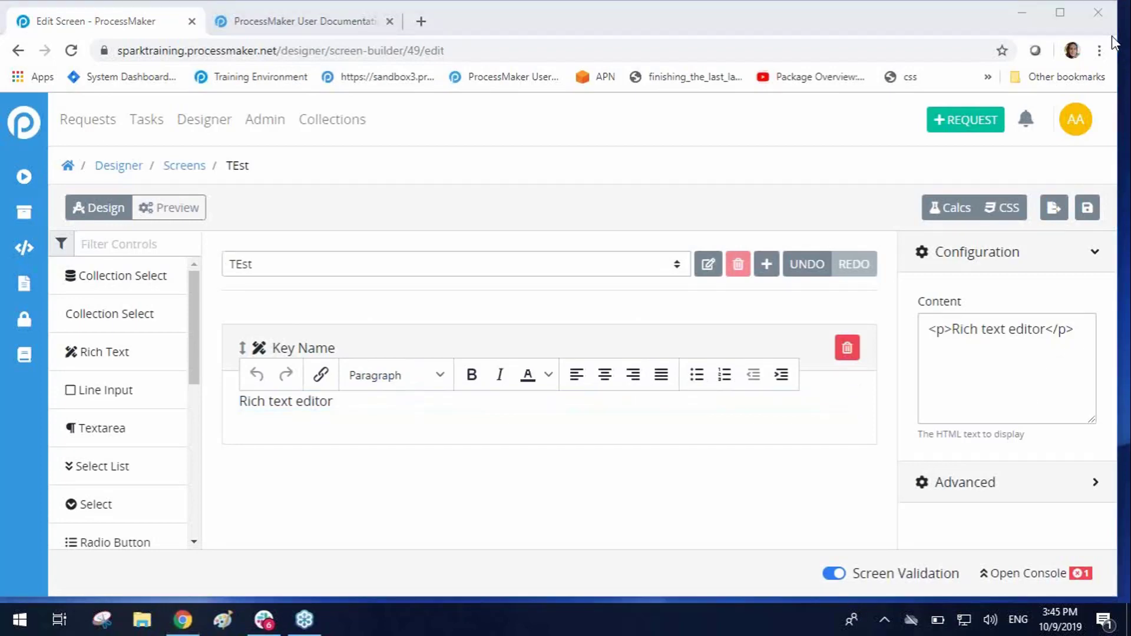